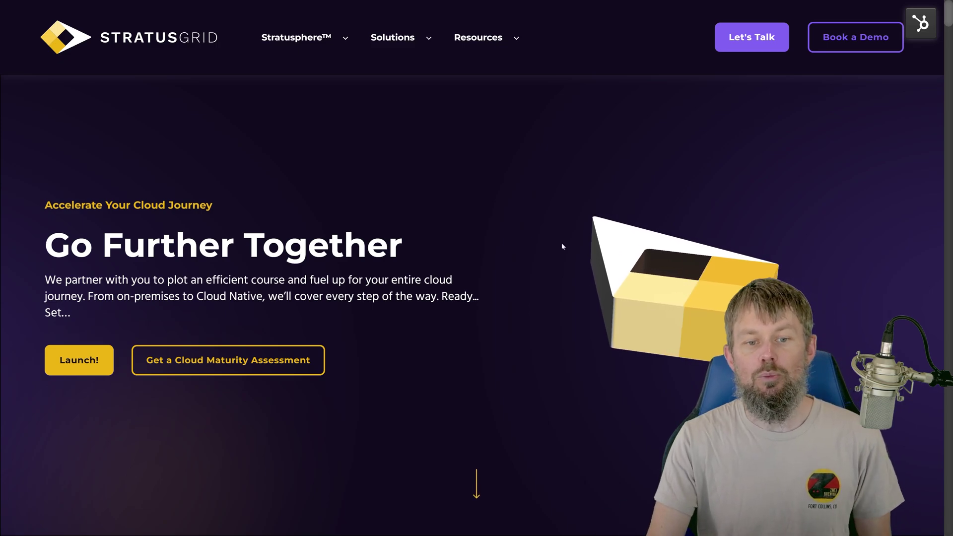
Step: Move from the StratusGrid homepage to the Bedrock User Guide page on managing model access
mouse_move(288, 46)
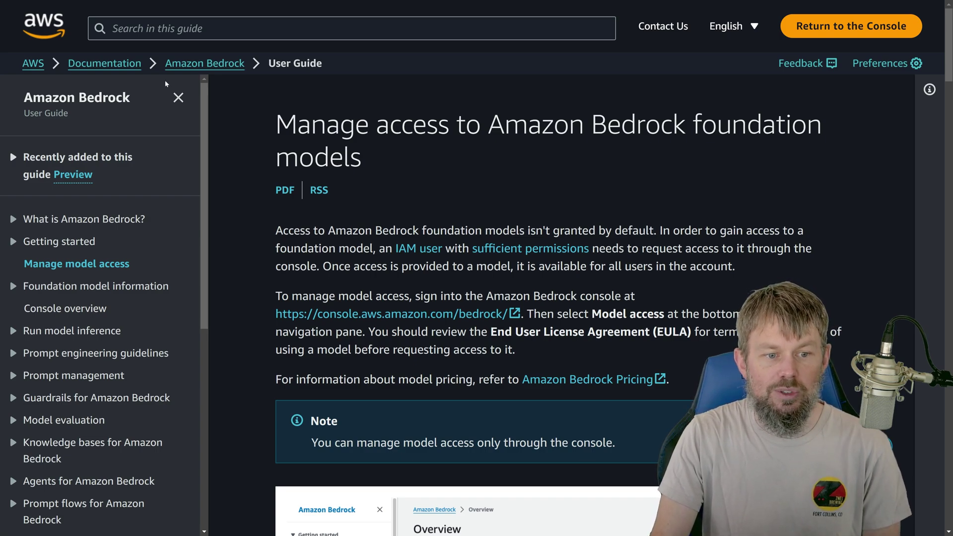
Step: Open the Node types in prompt flow page under Prompt flows > How it works
scroll(119, 330, down, 3)
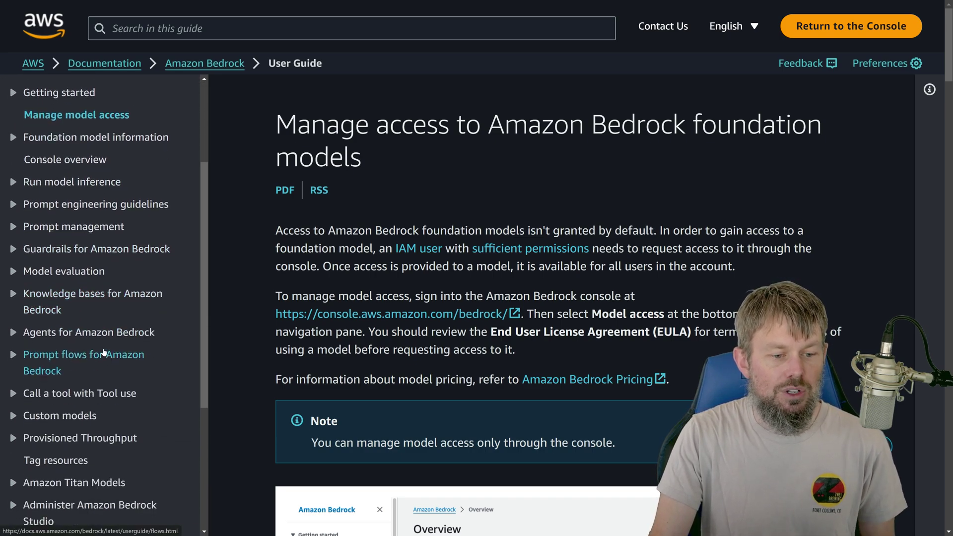
click(50, 355)
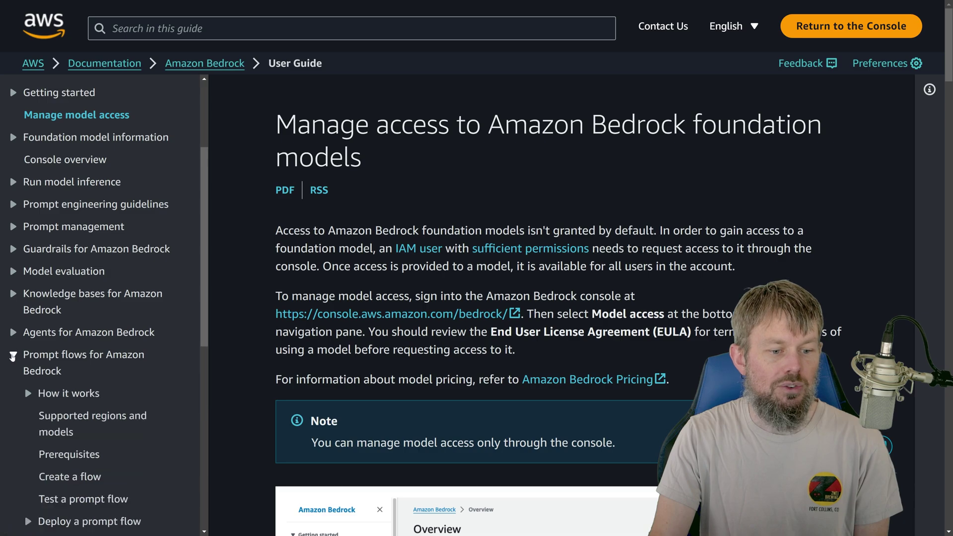
scroll(46, 373, down, 3)
click(39, 247)
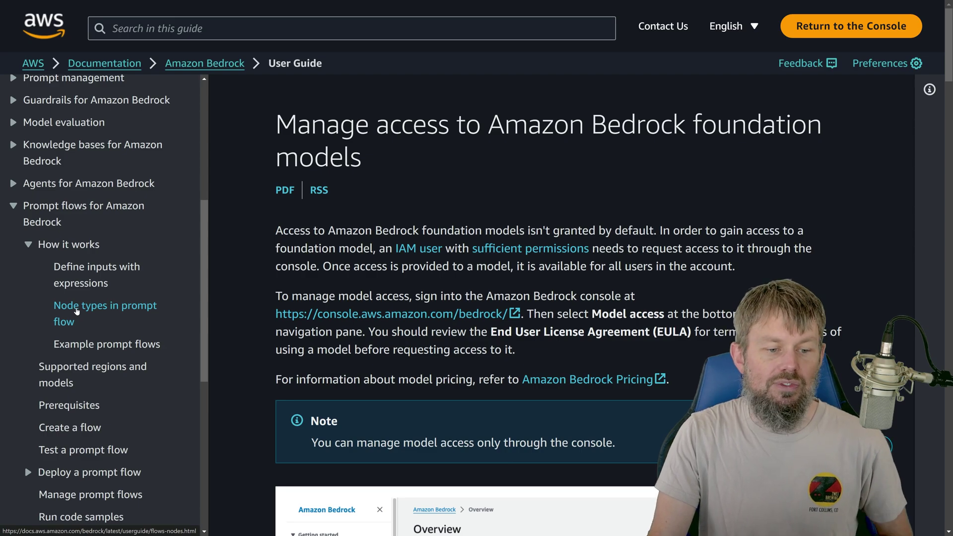
click(77, 310)
Step: Read the expanded Condition node description, then go to the Example prompt flows page
scroll(293, 275, down, 5)
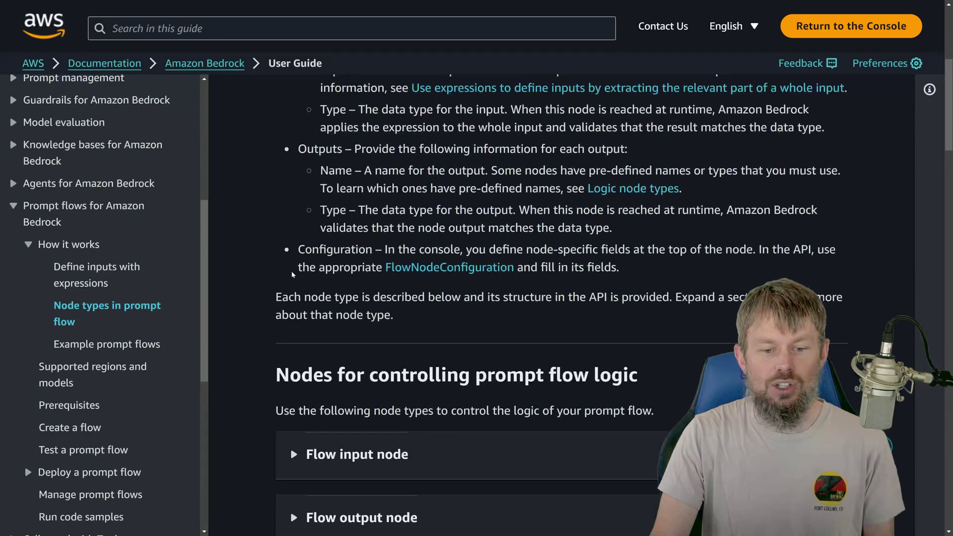
scroll(292, 274, down, 4)
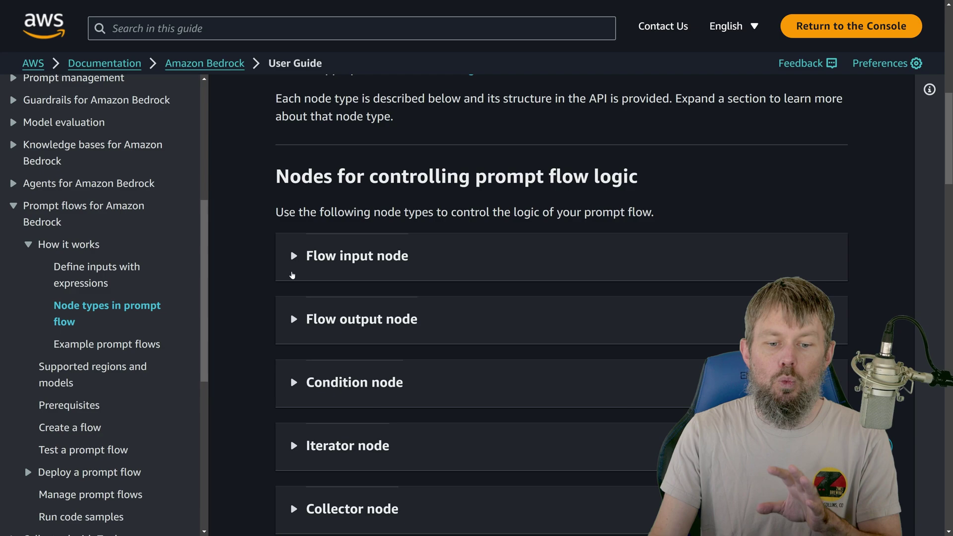
scroll(268, 268, down, 3)
scroll(267, 266, down, 10)
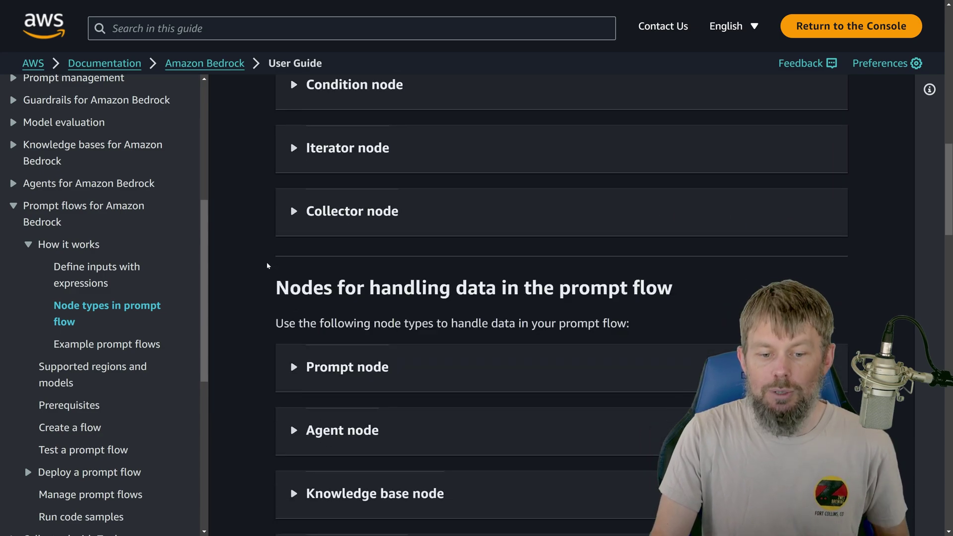
scroll(268, 266, up, 10)
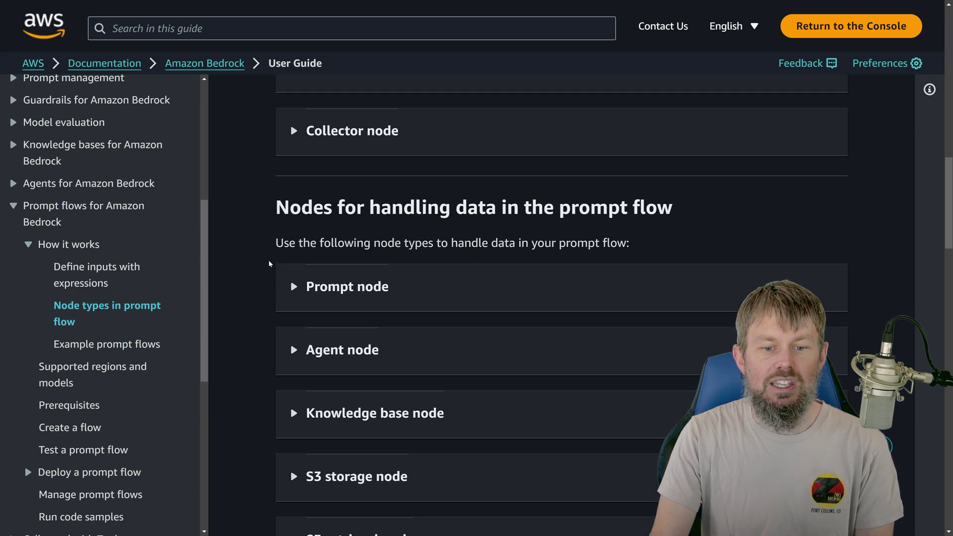
click(309, 289)
scroll(309, 289, down, 2)
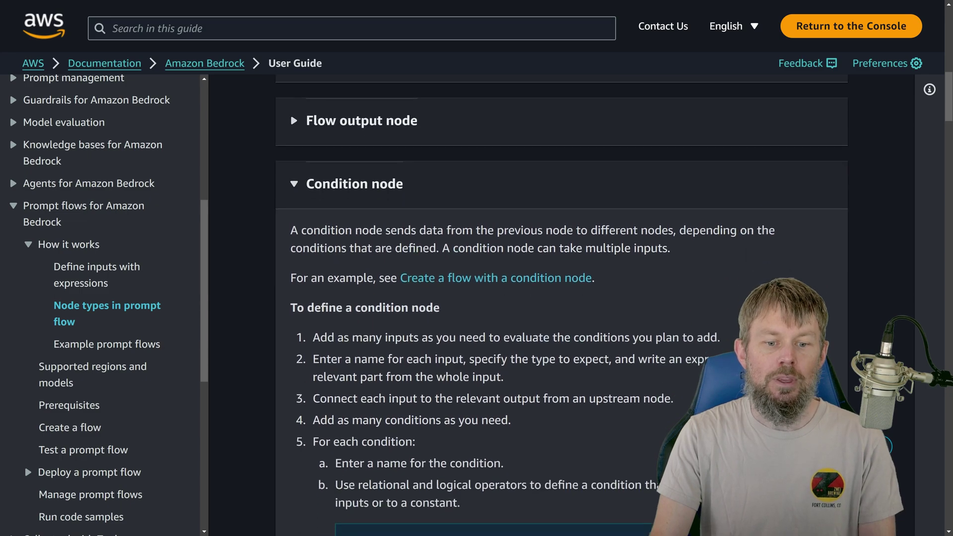
scroll(309, 289, down, 2)
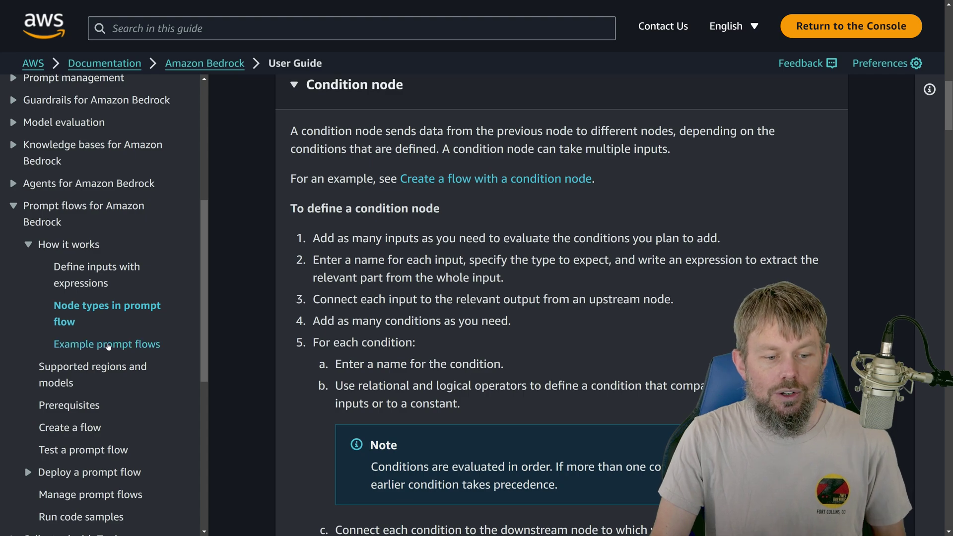
click(105, 349)
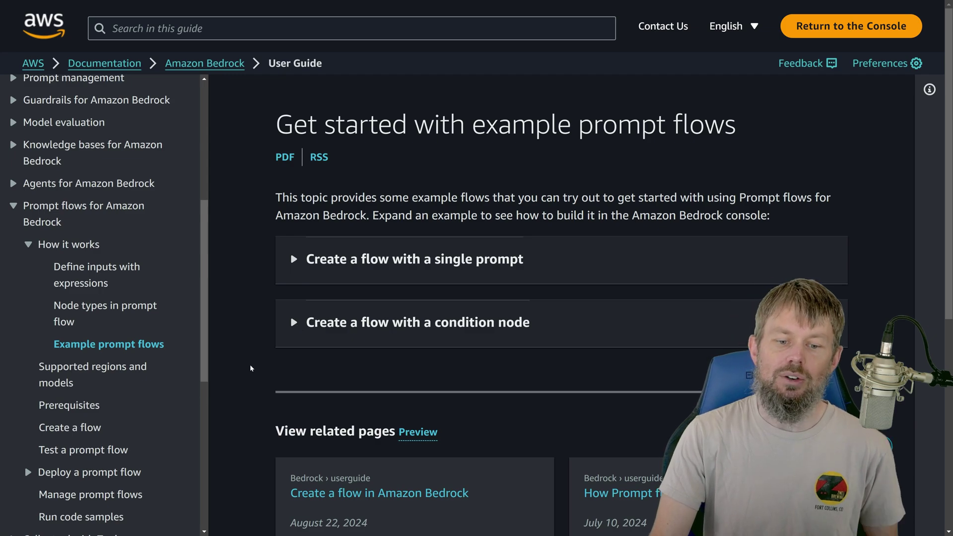
Step: Expand 'Create a flow with a condition node' and read through its diagram and build steps
click(310, 339)
scroll(310, 339, down, 4)
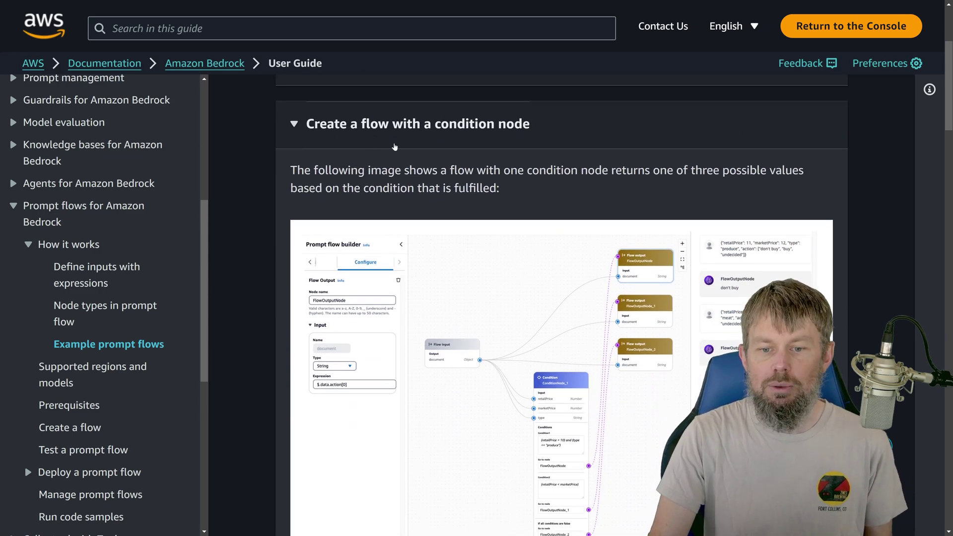
scroll(395, 147, down, 3)
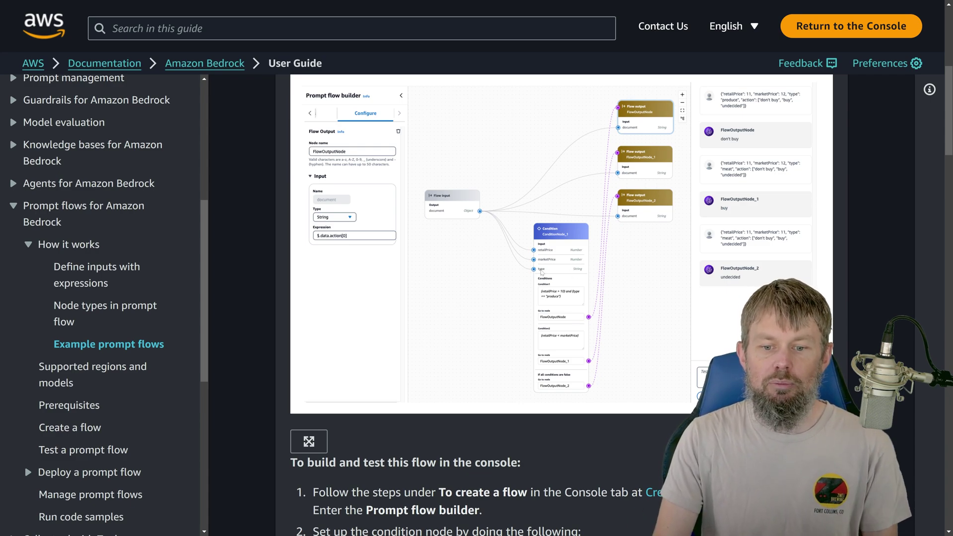
scroll(486, 191, down, 1)
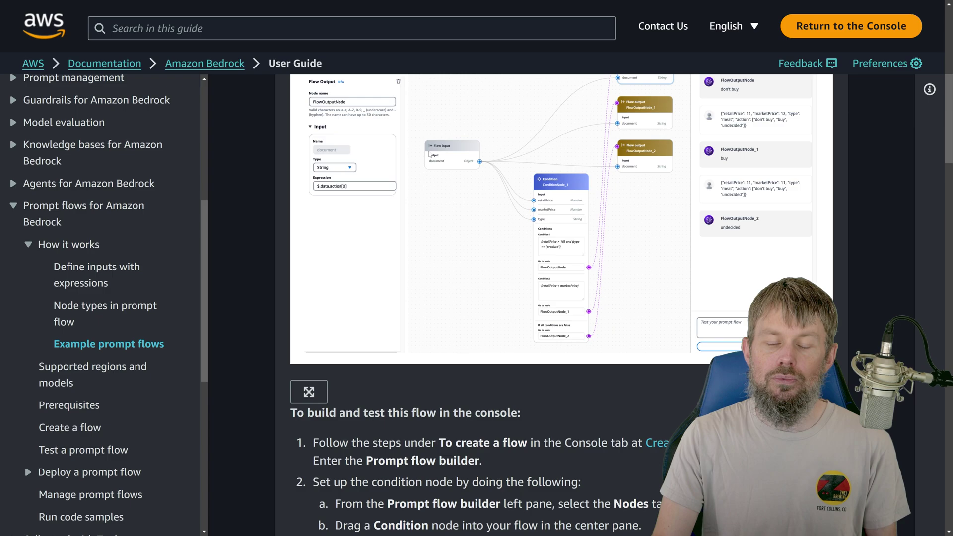
scroll(428, 190, down, 9)
scroll(416, 237, up, 12)
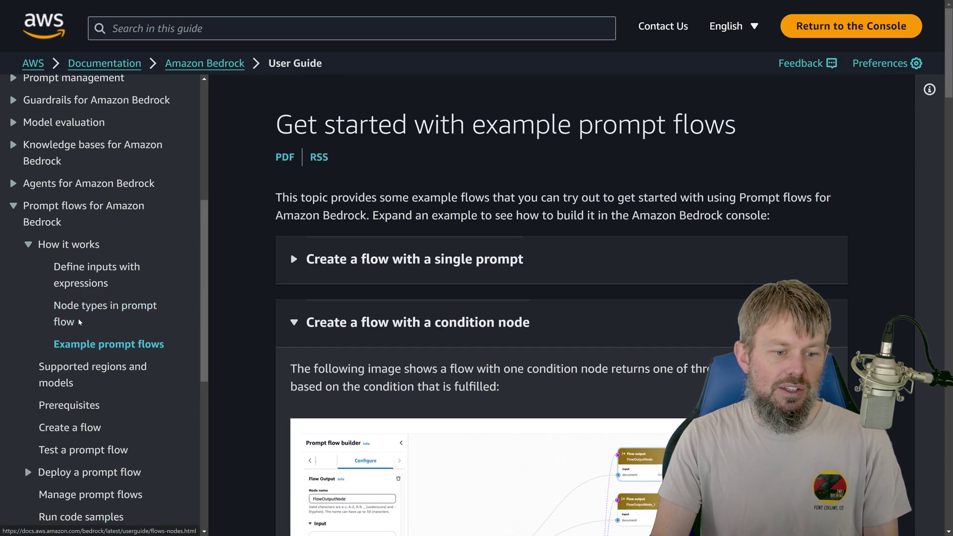
Step: Return to Node types, expand the Condition node section and scroll to its operator tables
click(67, 309)
scroll(449, 357, down, 4)
scroll(367, 231, down, 8)
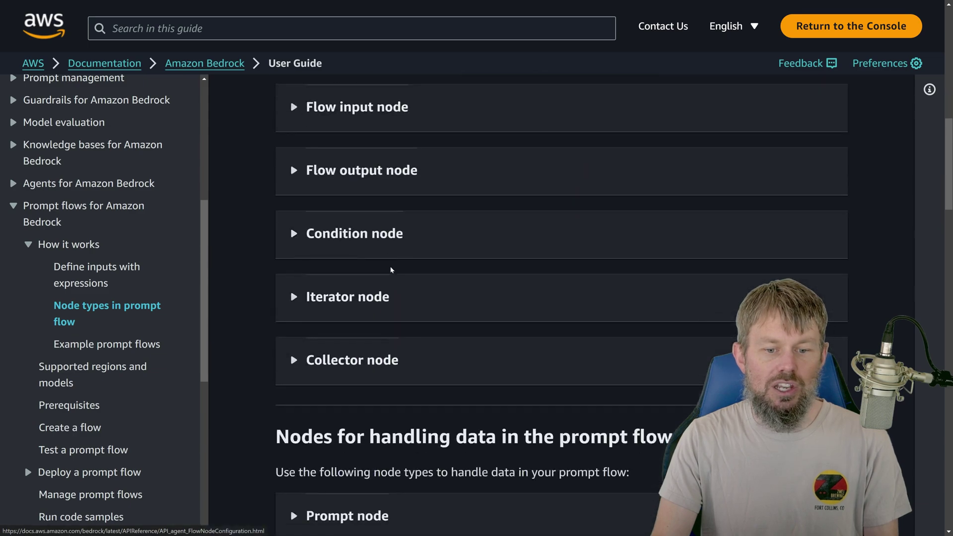
click(353, 218)
scroll(353, 218, down, 8)
scroll(359, 283, down, 6)
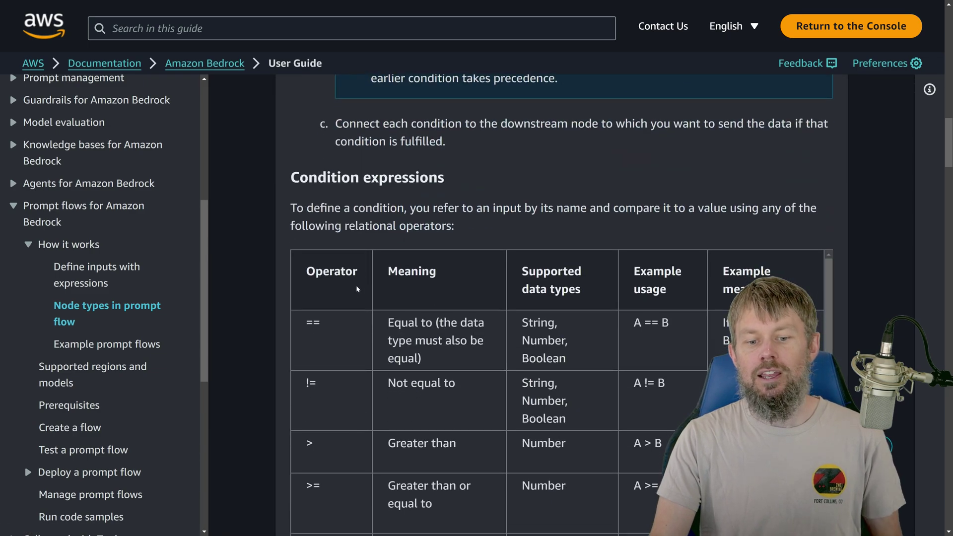
drag(306, 164, 623, 350)
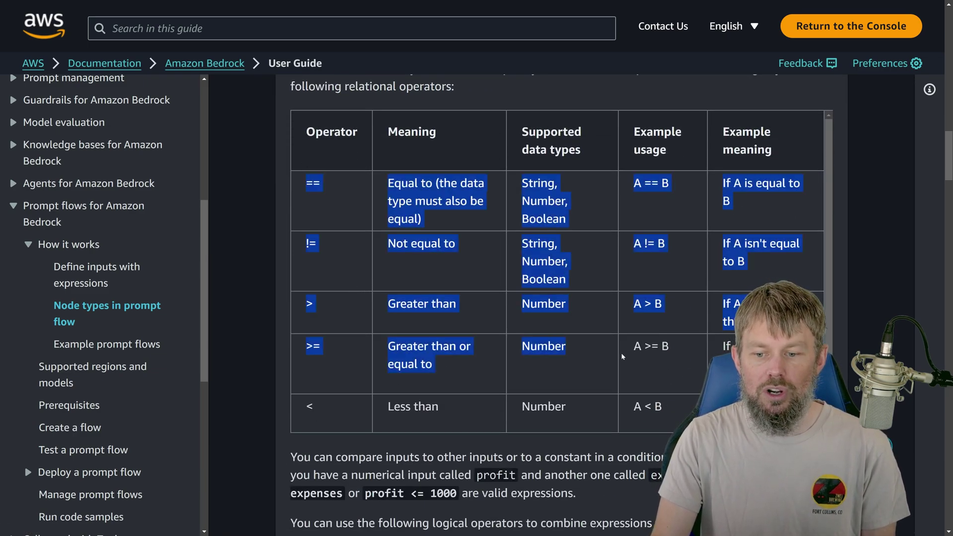
click(601, 343)
scroll(580, 343, down, 1)
scroll(546, 338, down, 2)
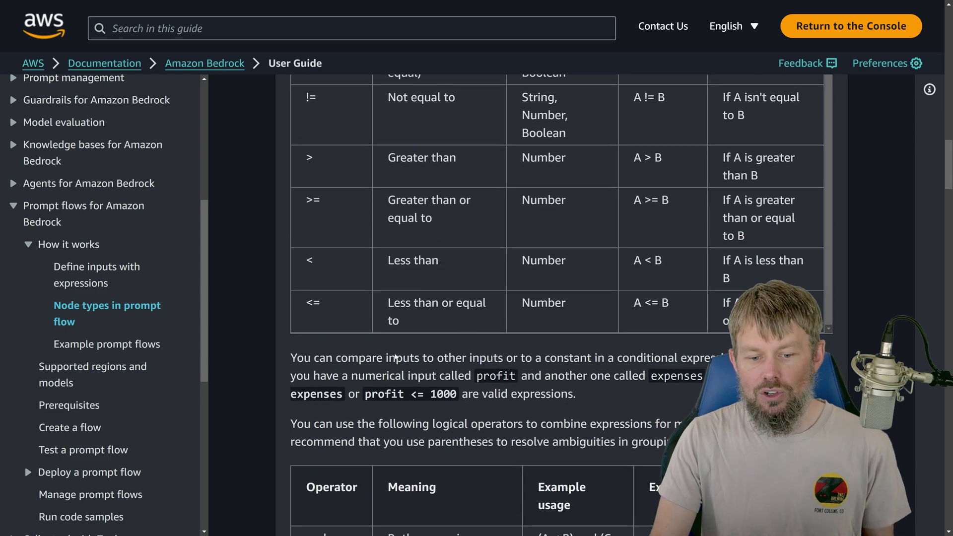
scroll(350, 410, down, 4)
scroll(349, 406, up, 5)
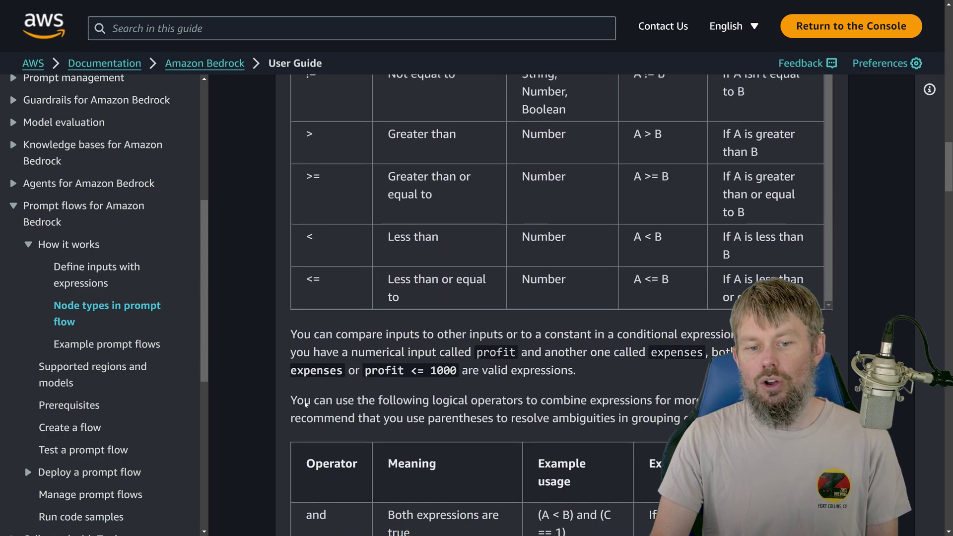
scroll(291, 403, down, 4)
scroll(291, 403, down, 2)
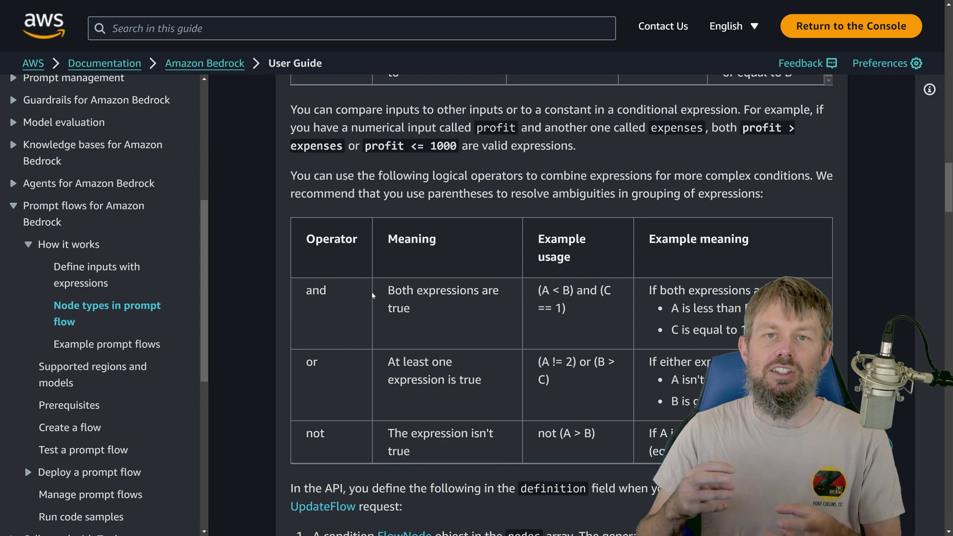
scroll(298, 295, up, 5)
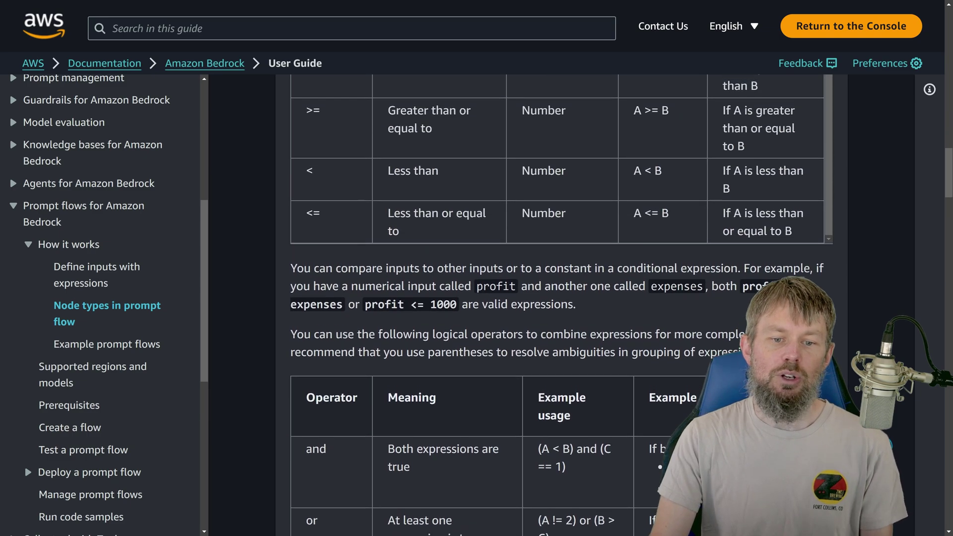
scroll(276, 293, up, 2)
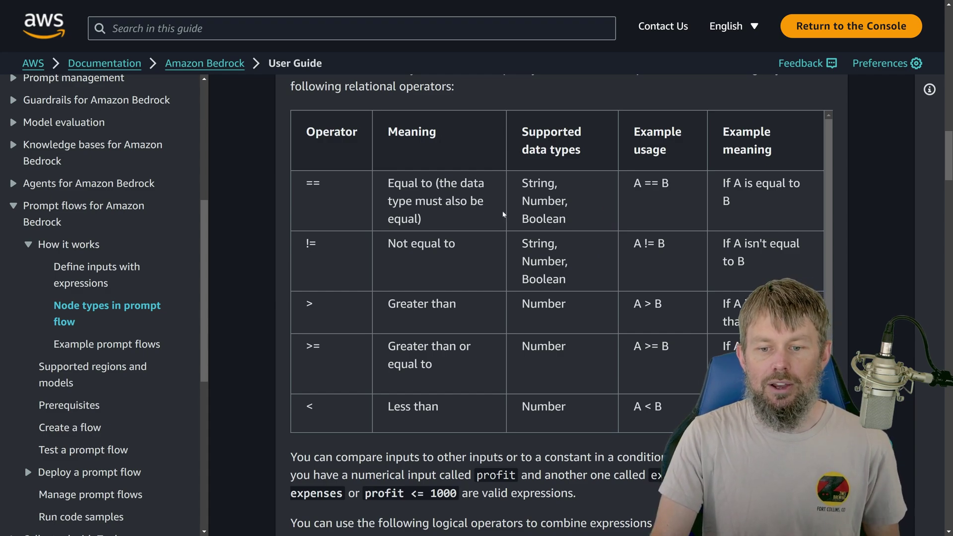
Step: Highlight the == and != relational operator rows, then review the remaining operator tables
drag(302, 186, 372, 252)
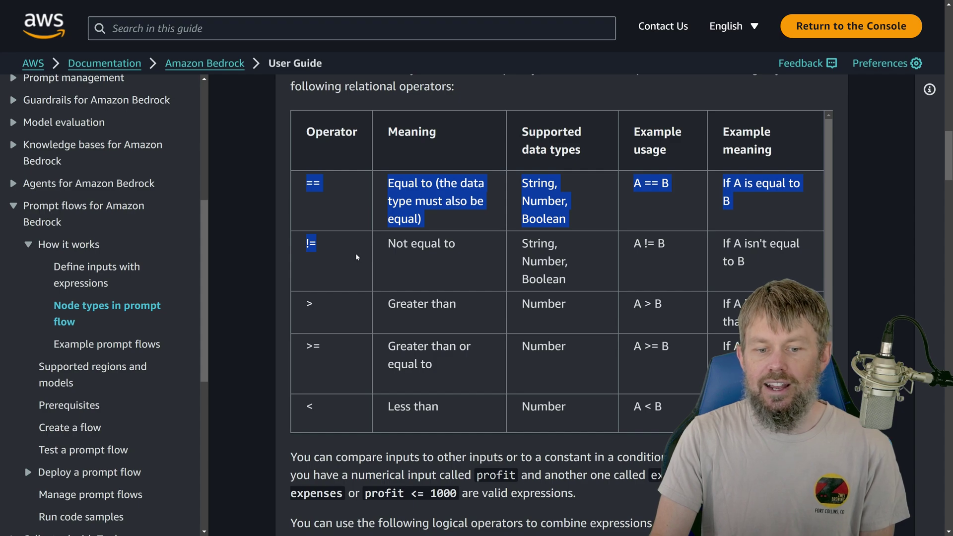
click(582, 249)
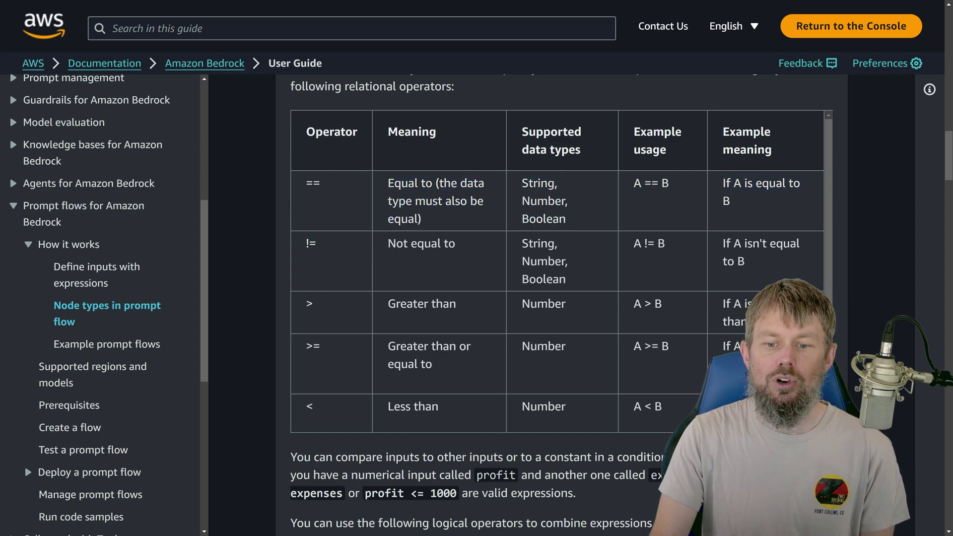
scroll(522, 298, down, 1)
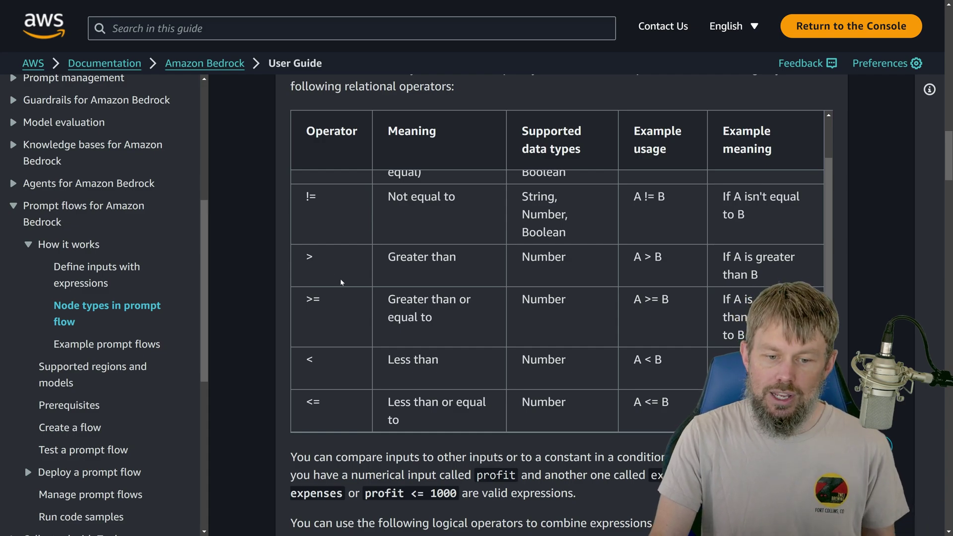
scroll(356, 354, down, 3)
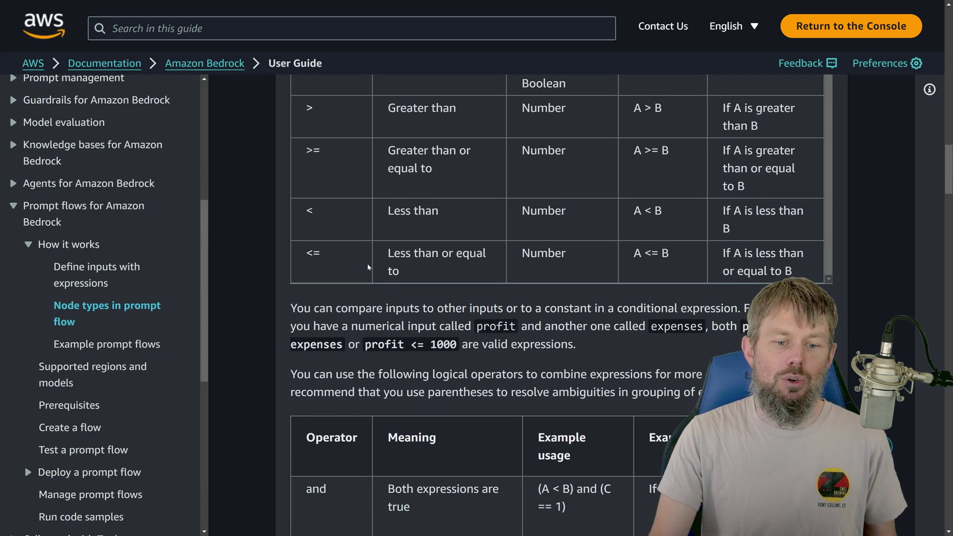
scroll(366, 269, up, 1)
scroll(283, 271, up, 3)
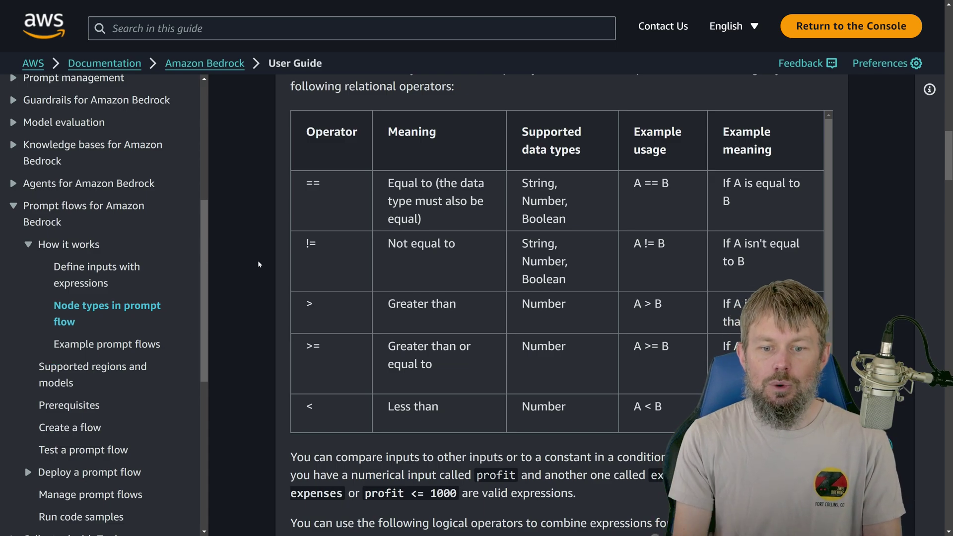
scroll(259, 265, up, 10)
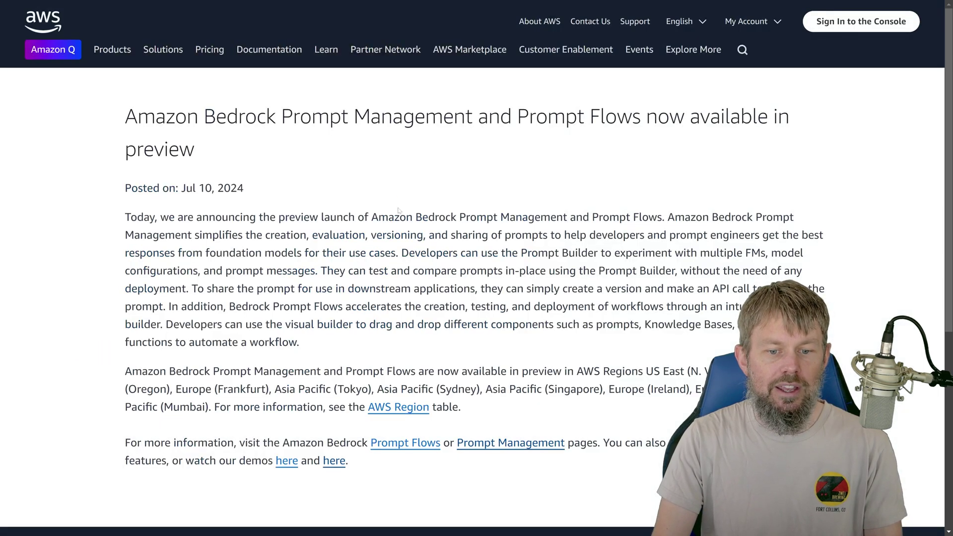
Step: Review the announcement's region availability paragraph, then switch to the AWS Console Home tab
scroll(367, 199, down, 5)
scroll(368, 198, up, 1)
scroll(367, 199, down, 1)
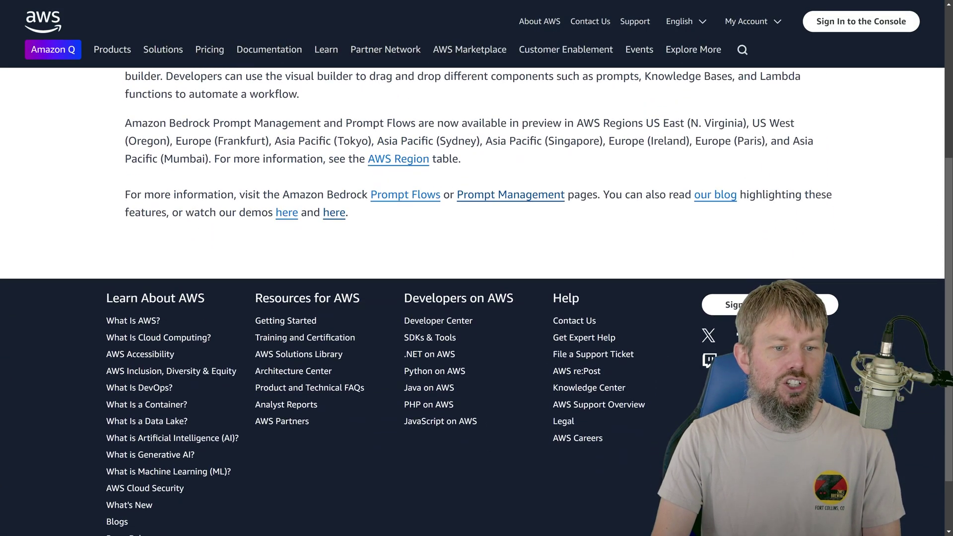
drag(125, 124, 471, 166)
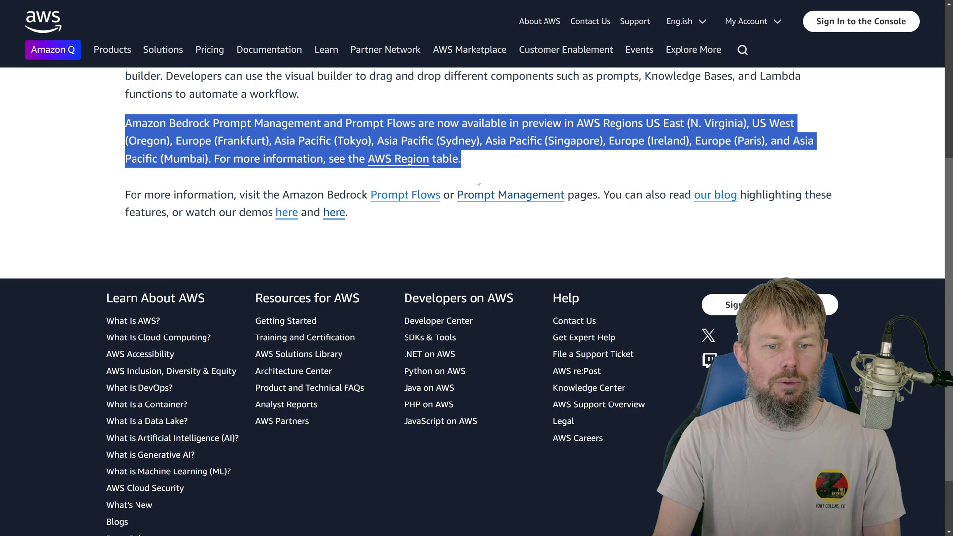
click(611, 157)
scroll(610, 157, up, 5)
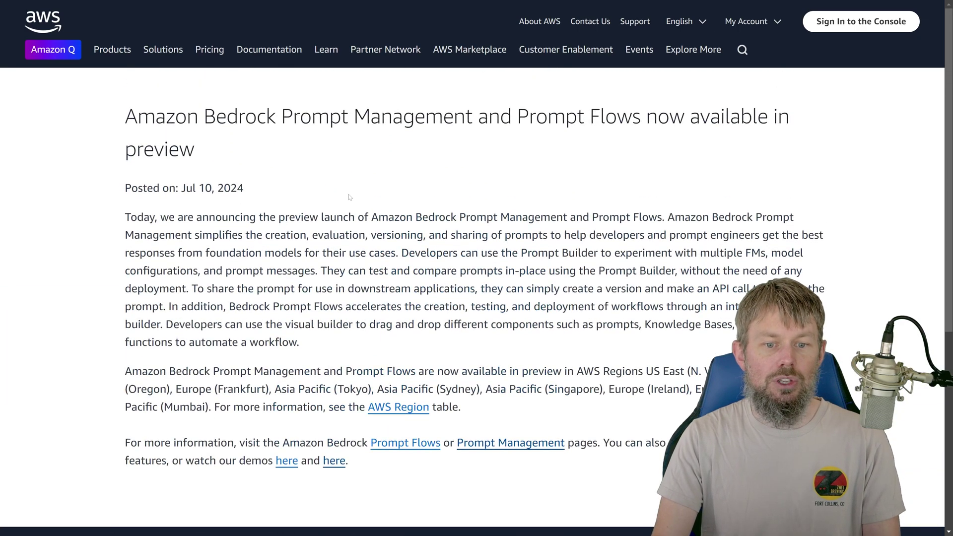
key(ctrl+Tab)
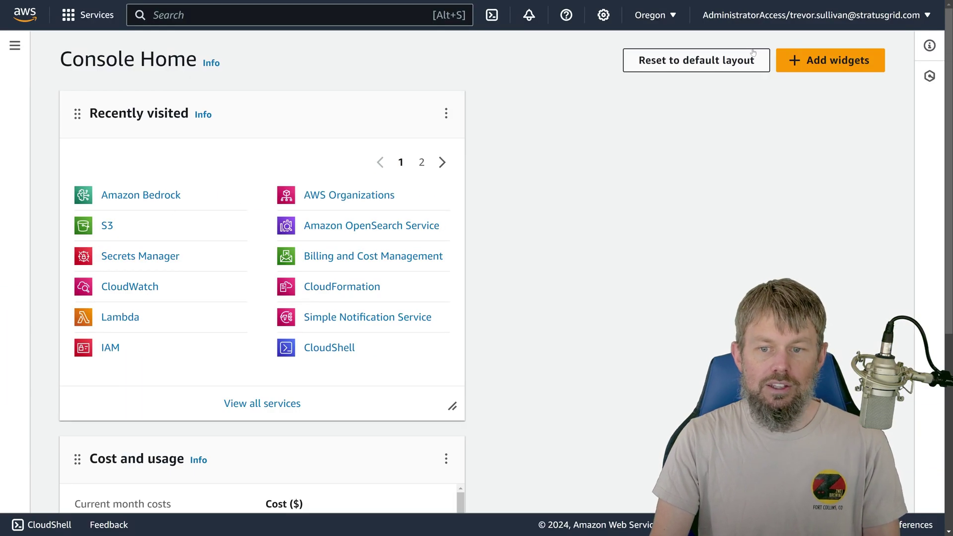
Step: Check the region list, then open Amazon Bedrock from Recently visited and show its navigation panel
click(663, 18)
click(665, 15)
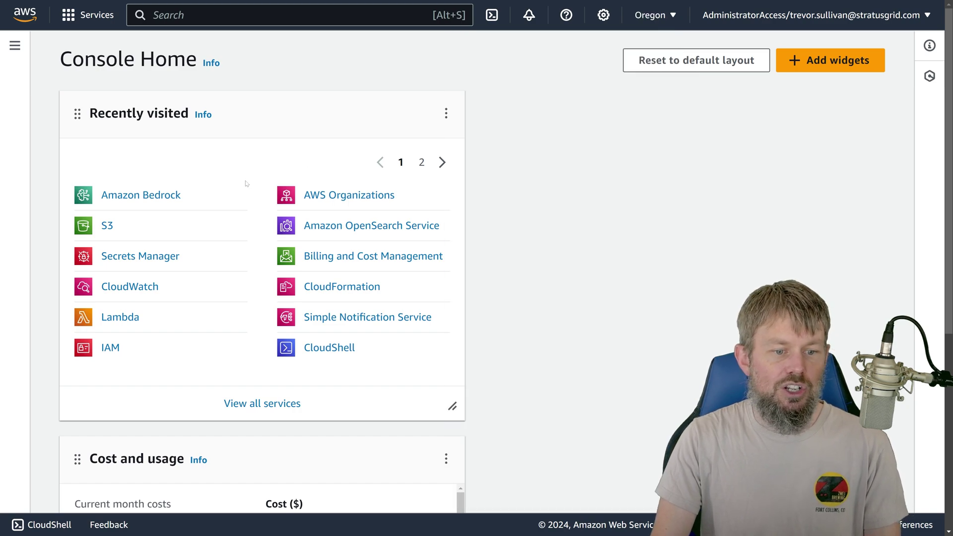
click(311, 248)
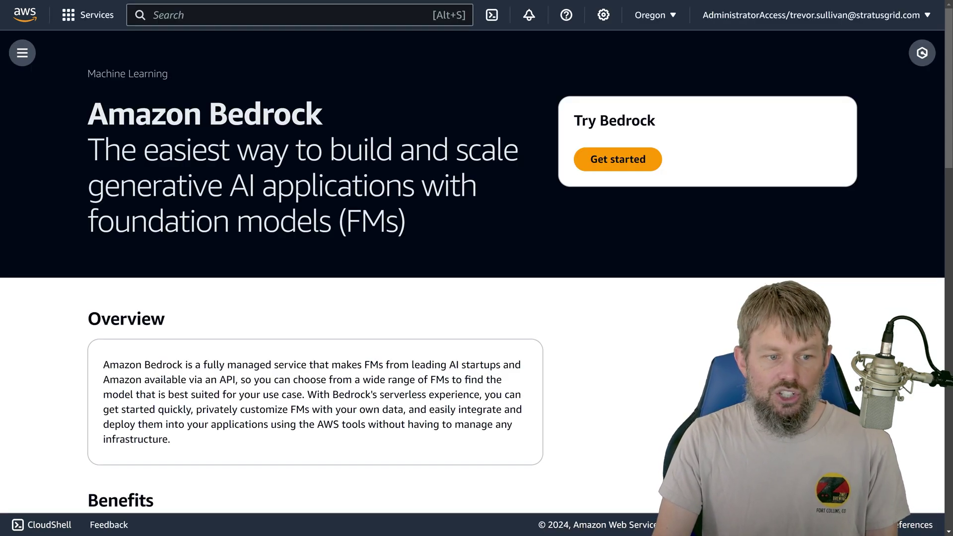
click(22, 53)
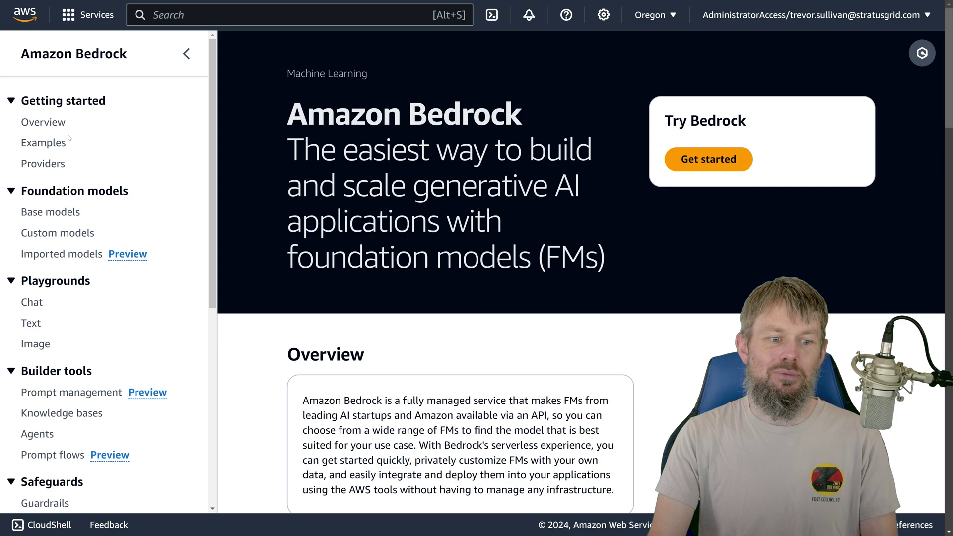
Step: Try Dark then Light visual mode in user settings, then go to Prompt flows
click(604, 15)
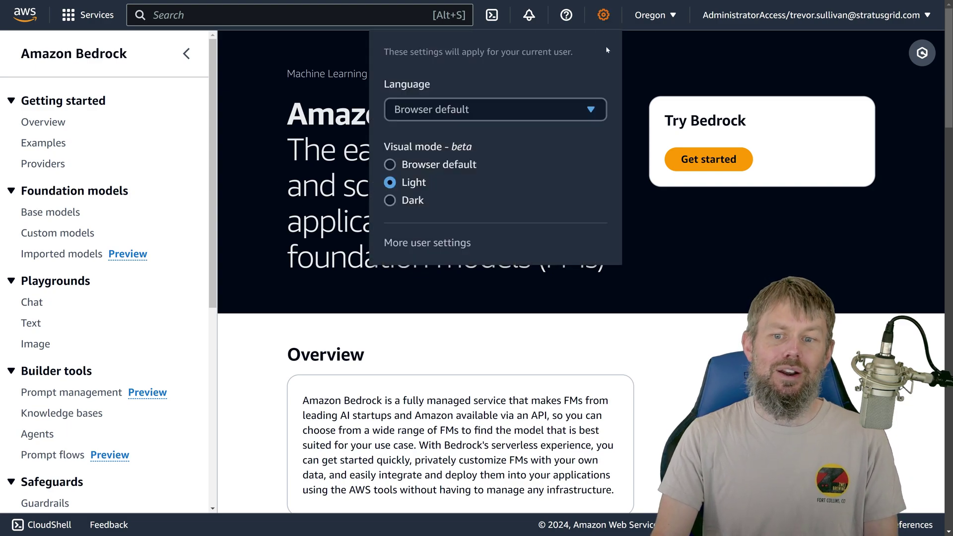
click(414, 200)
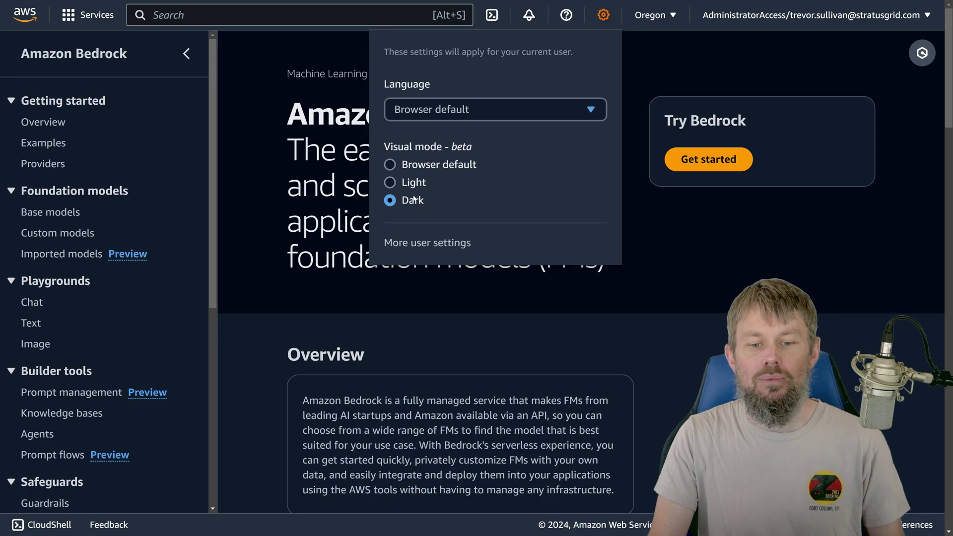
click(408, 182)
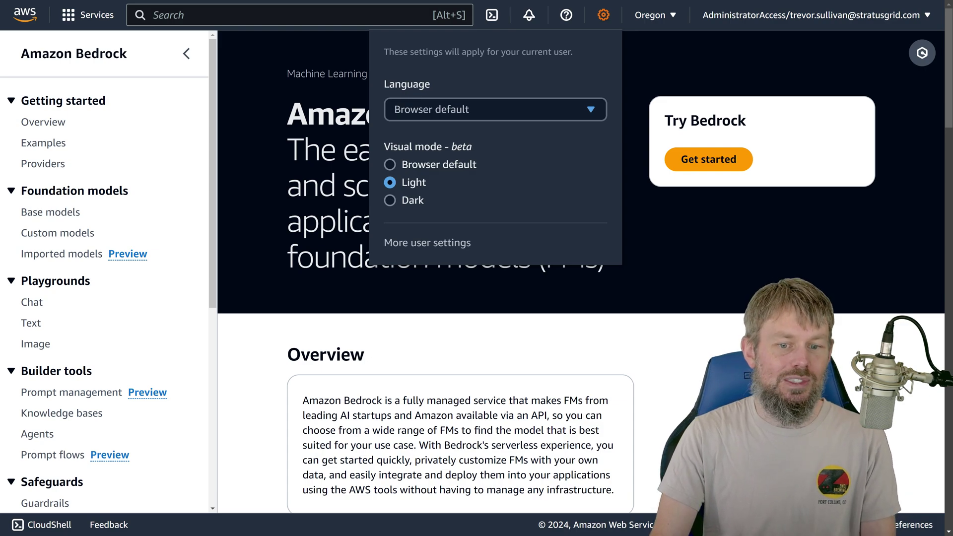
key(Escape)
scroll(48, 287, down, 3)
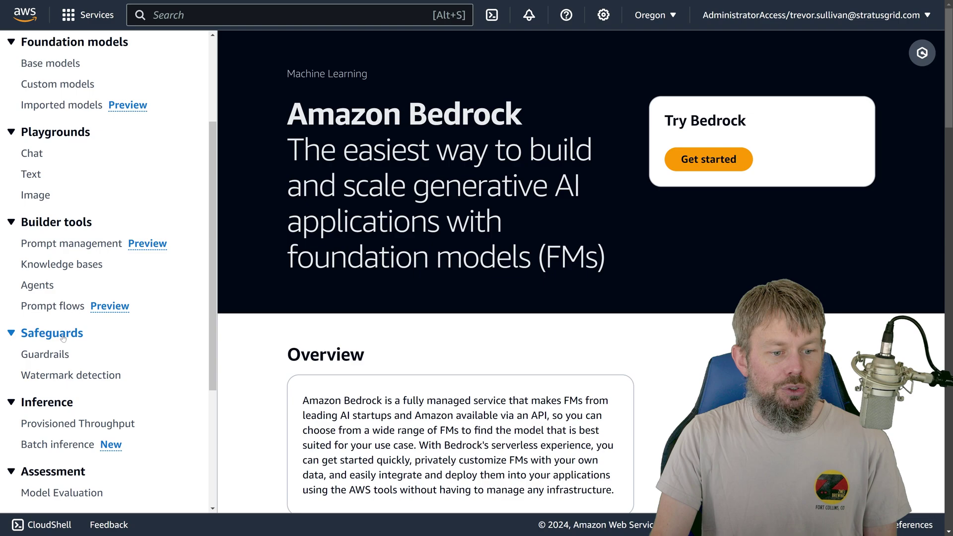
click(49, 307)
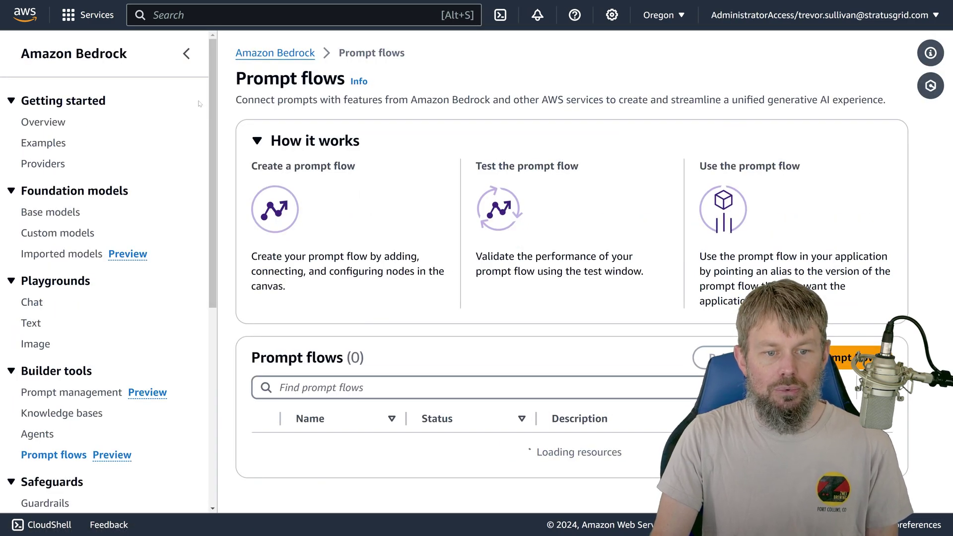
Step: Create flow 'trevor-sg-test-conditional-node', described 'Testing the conditional node type for a YouTube video.', with a new service role
scroll(186, 134, down, 1)
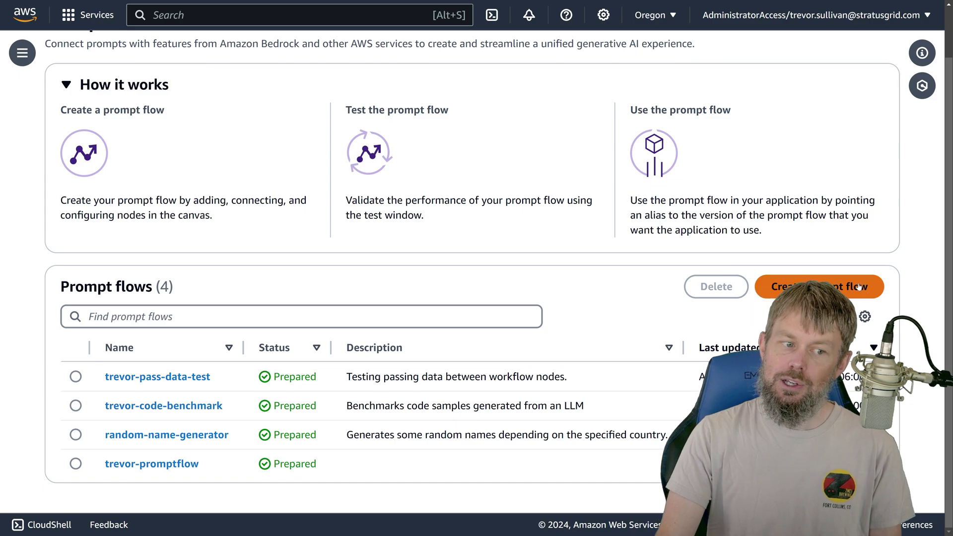
click(815, 276)
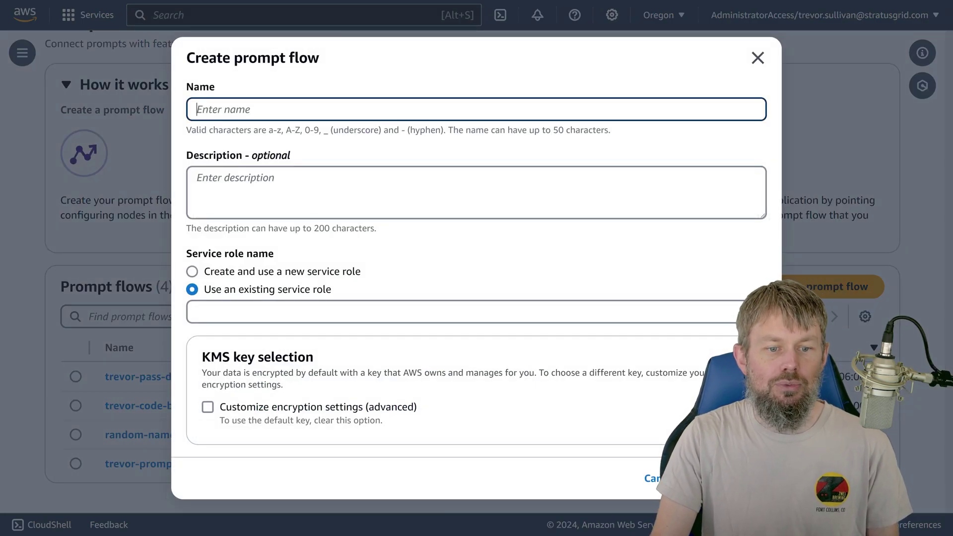
text(trevor-)
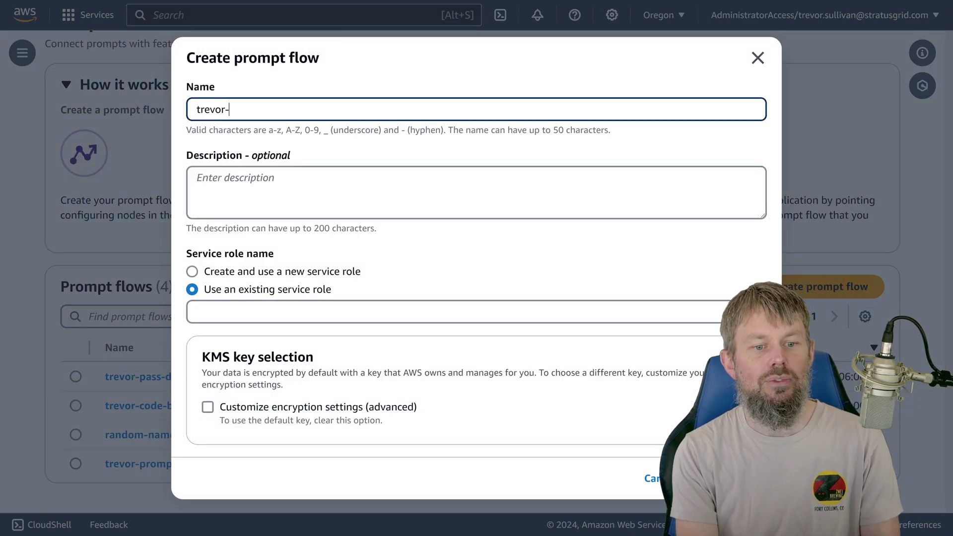
text(sg-test-con)
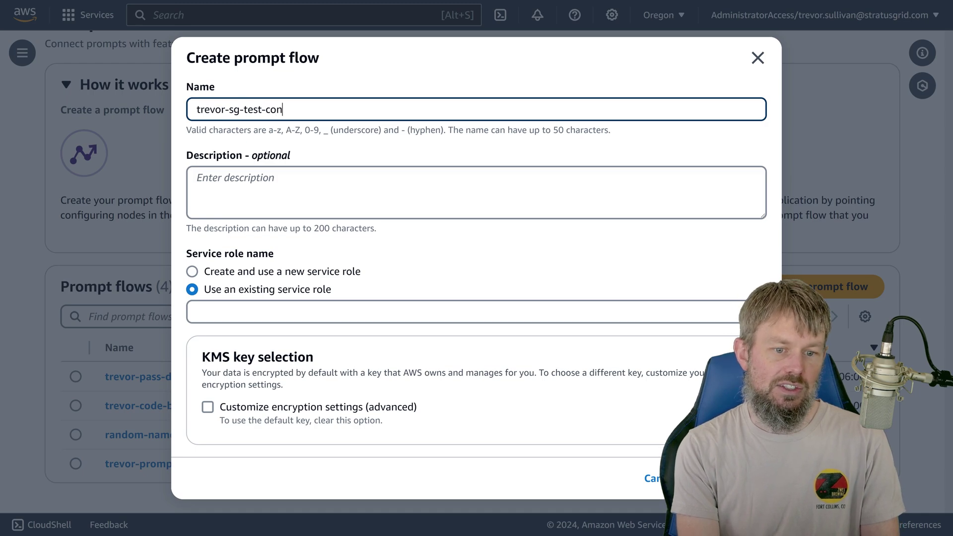
text(ditional-node)
key(Tab)
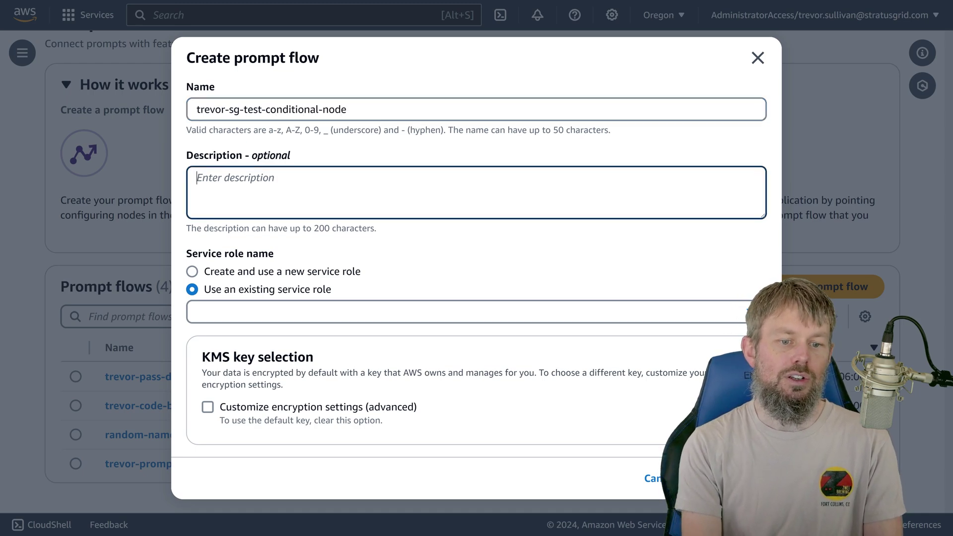
text(Testi)
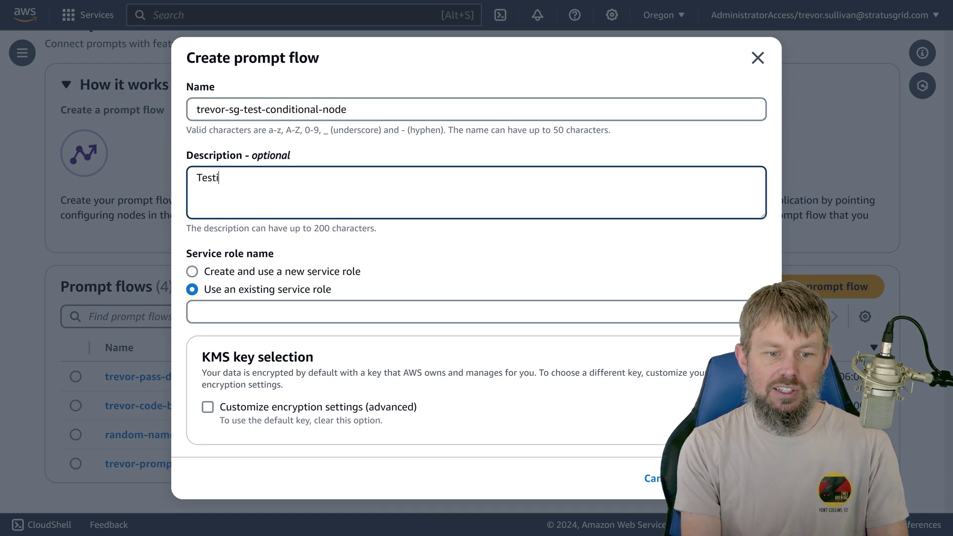
text(ng the conditional node type for a )
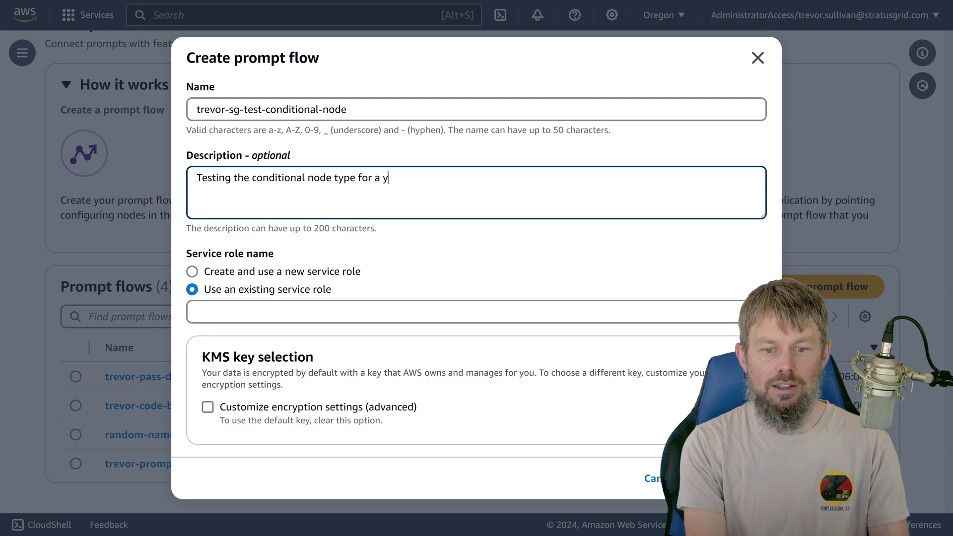
text(YouTube video.)
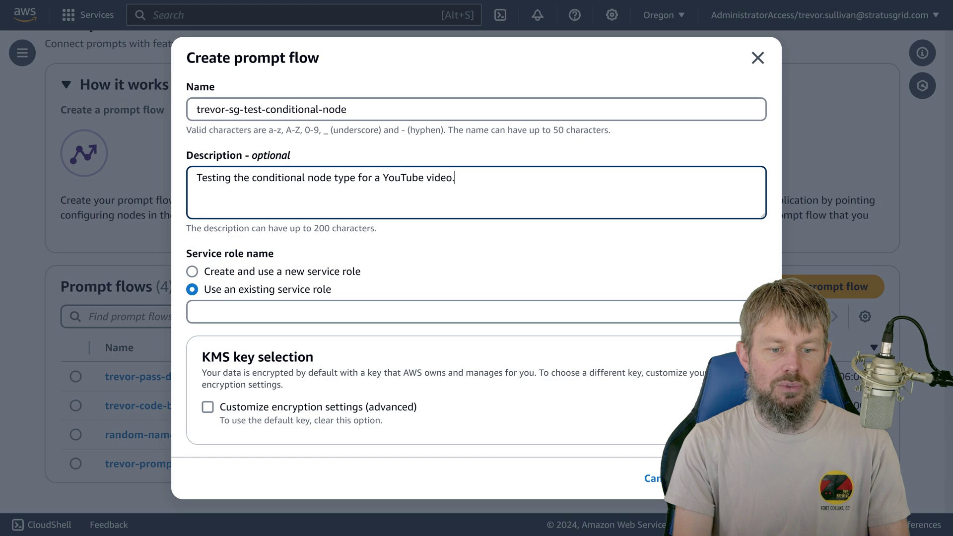
click(213, 271)
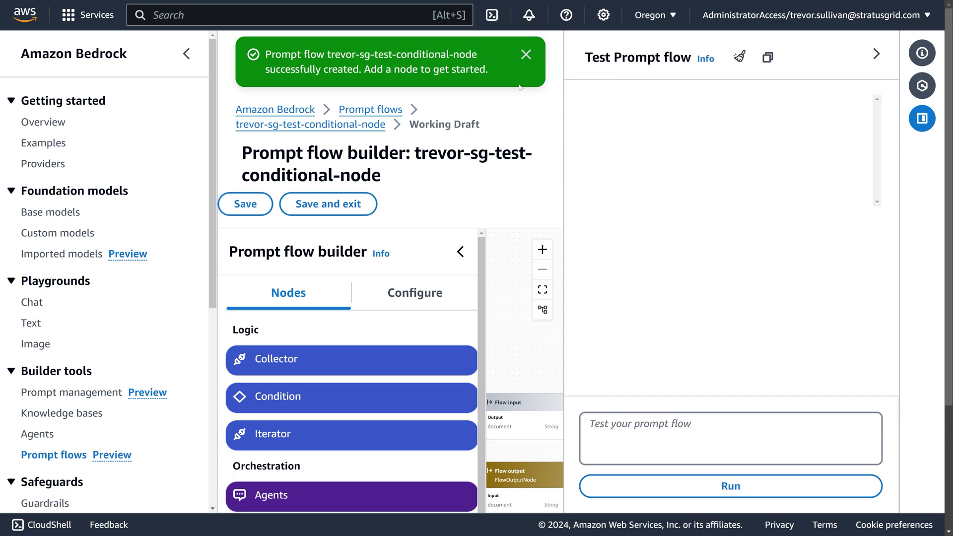
Step: Collapse the Bedrock navigation, close the Test panel and dismiss the flow-created banner
click(186, 54)
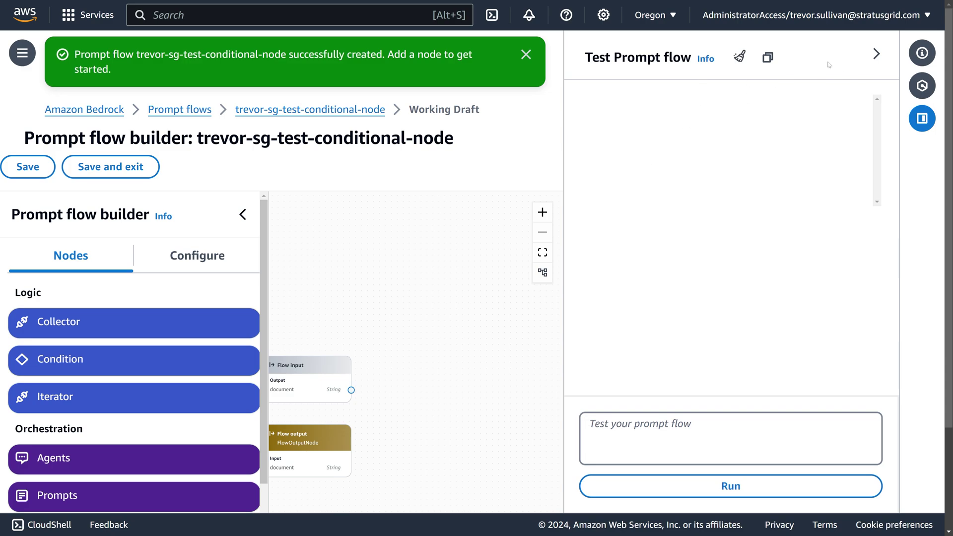
click(922, 117)
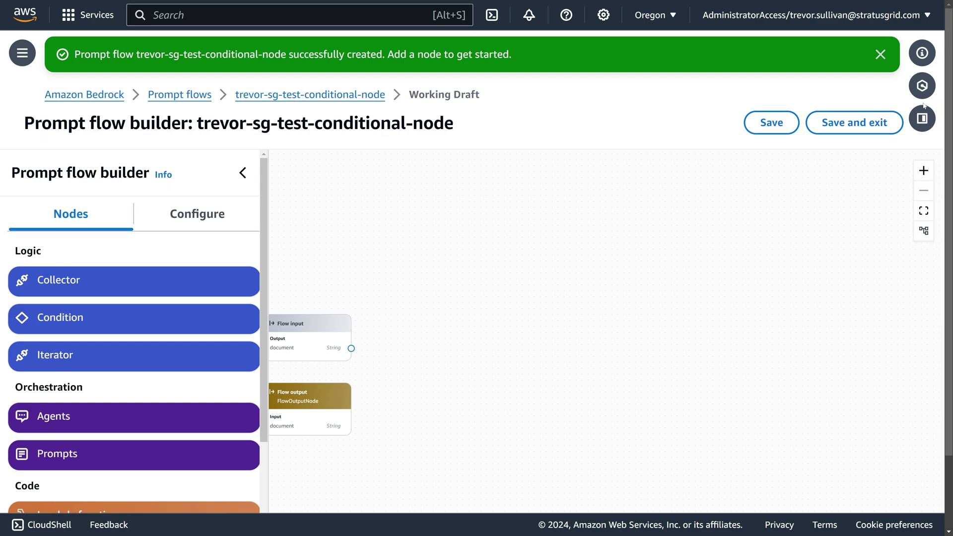
click(882, 55)
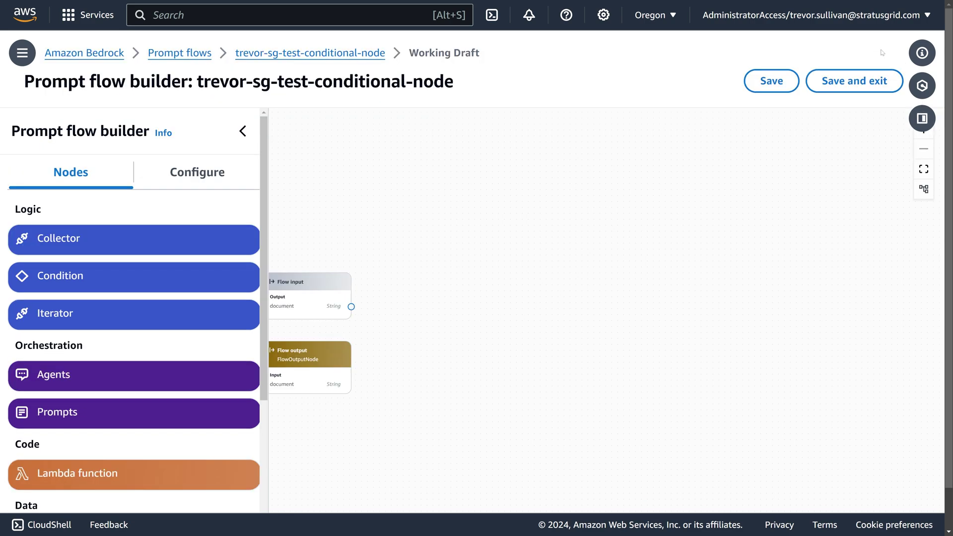
Step: Center the input and output nodes on the canvas and move Flow output to the upper right
drag(405, 255, 479, 242)
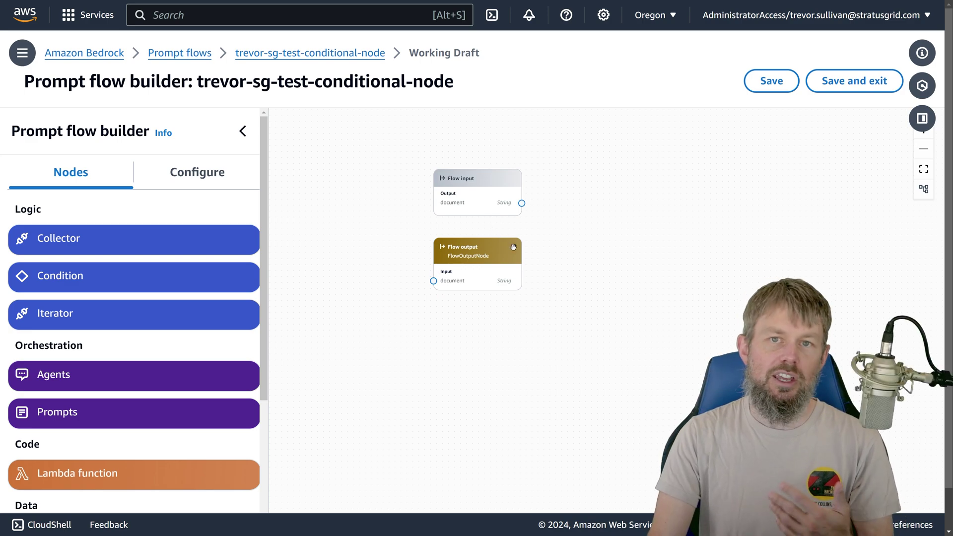
drag(420, 278, 332, 224)
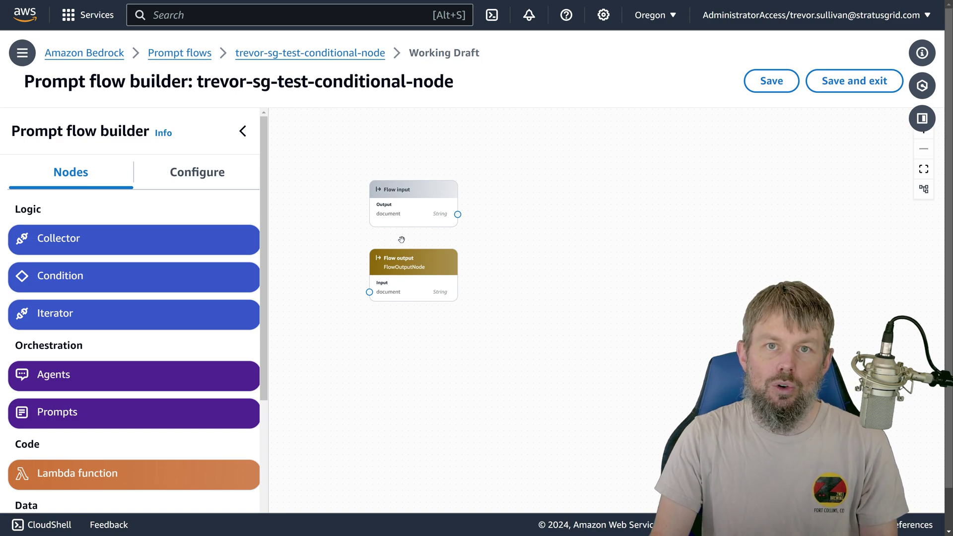
scroll(353, 219, up, 5)
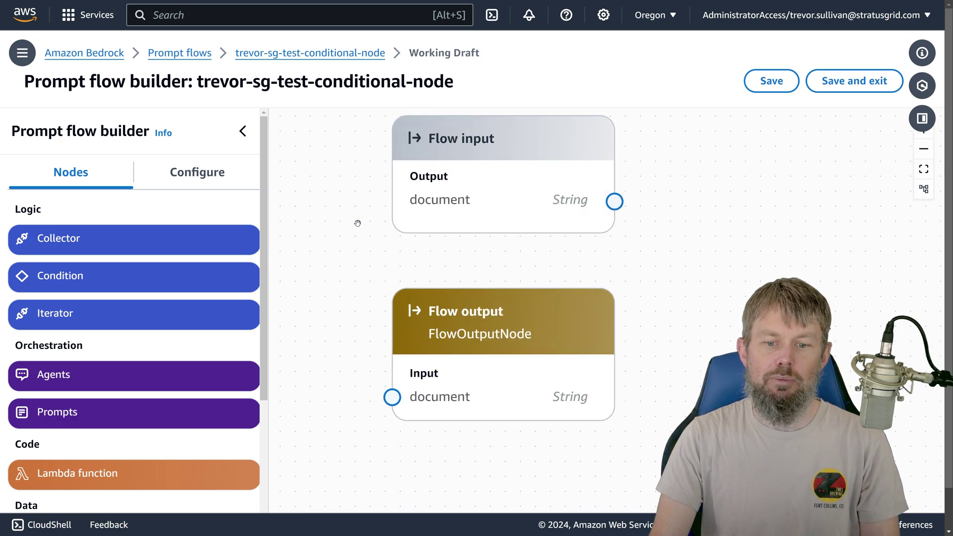
scroll(363, 231, down, 5)
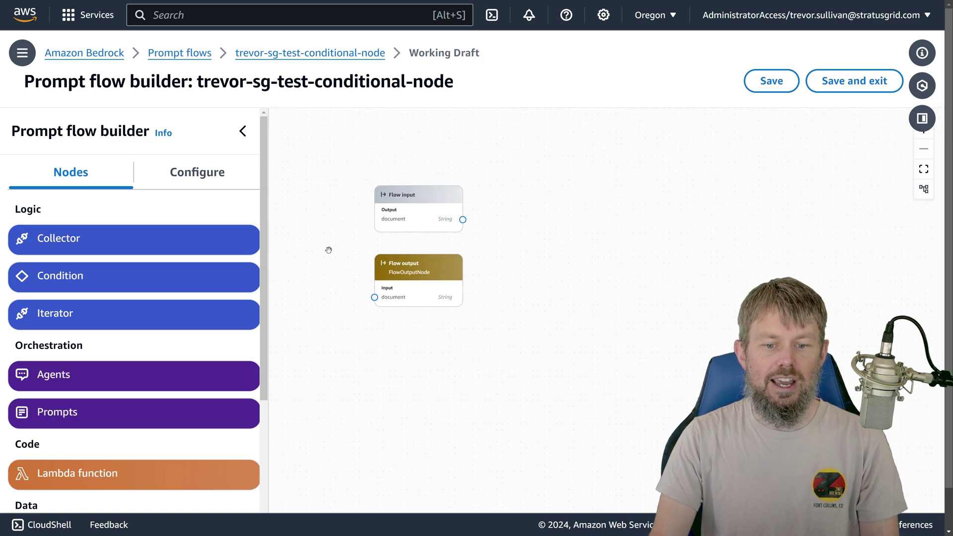
scroll(363, 231, up, 1)
drag(585, 251, 551, 218)
scroll(420, 225, up, 2)
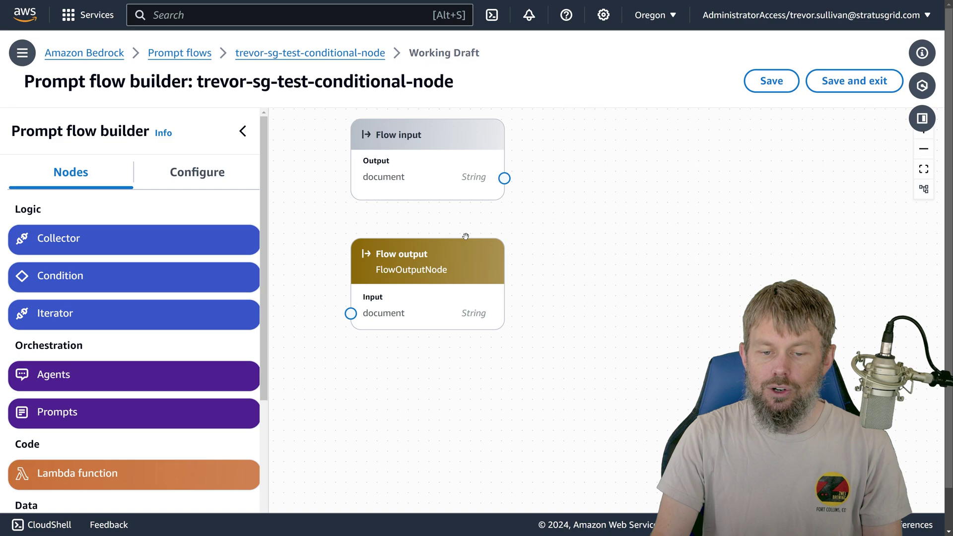
drag(436, 293, 740, 155)
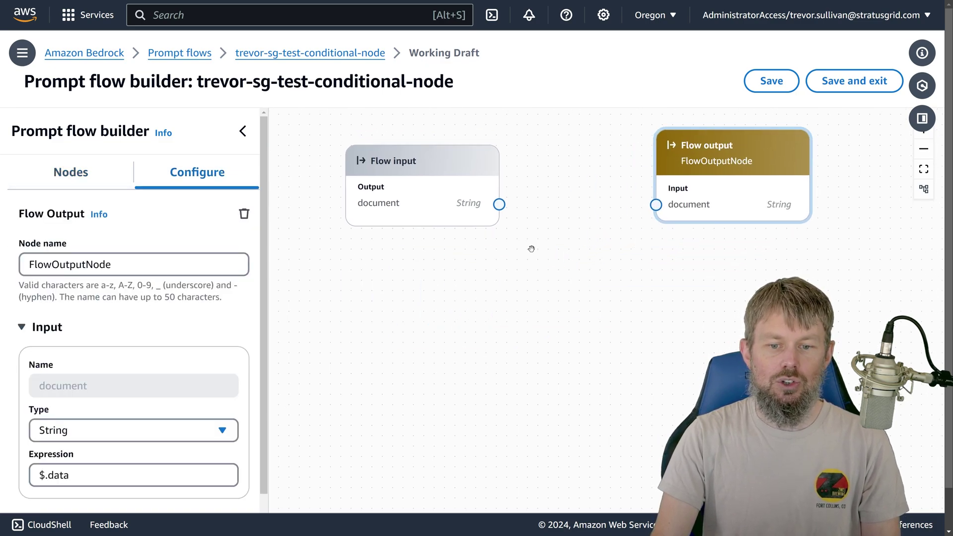
drag(485, 274, 475, 255)
drag(417, 164, 370, 181)
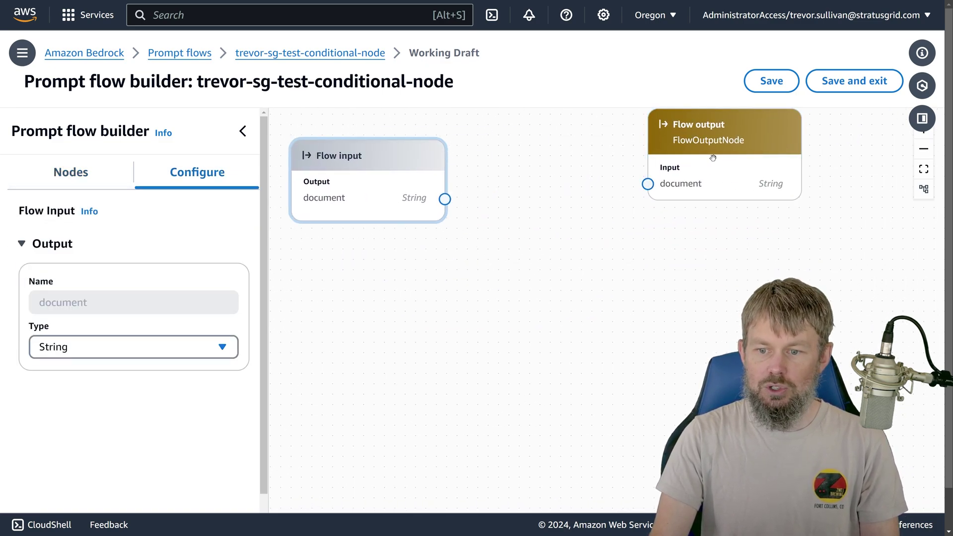
drag(676, 155, 735, 181)
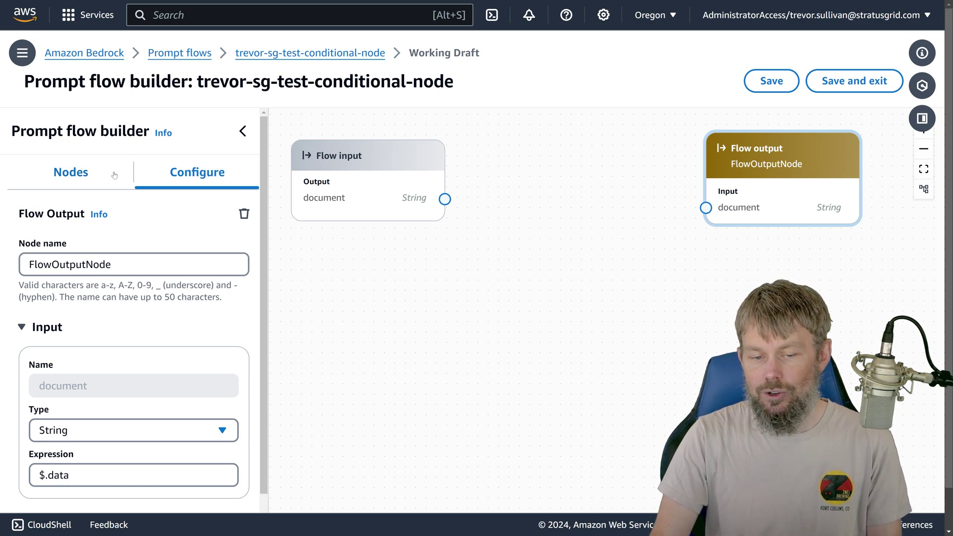
drag(389, 274, 425, 235)
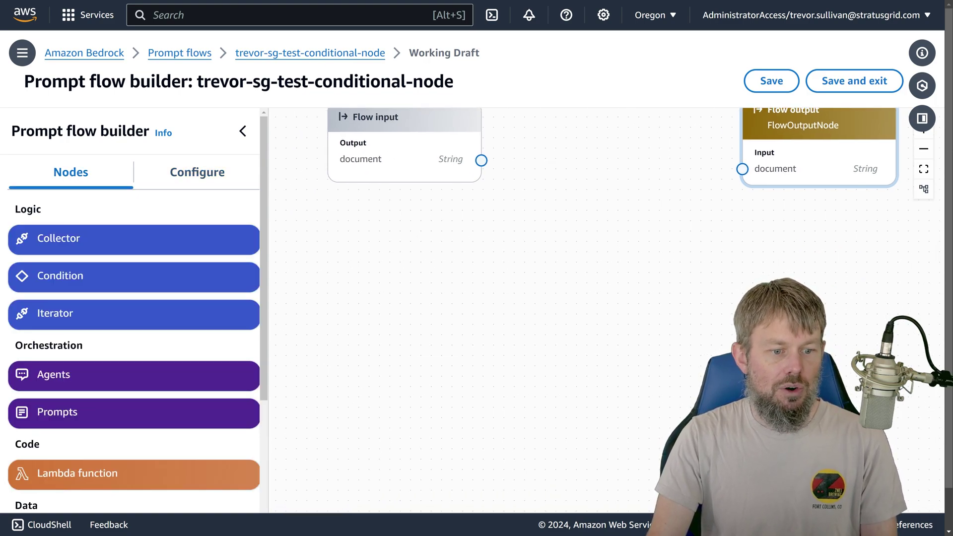
drag(15, 205, 59, 209)
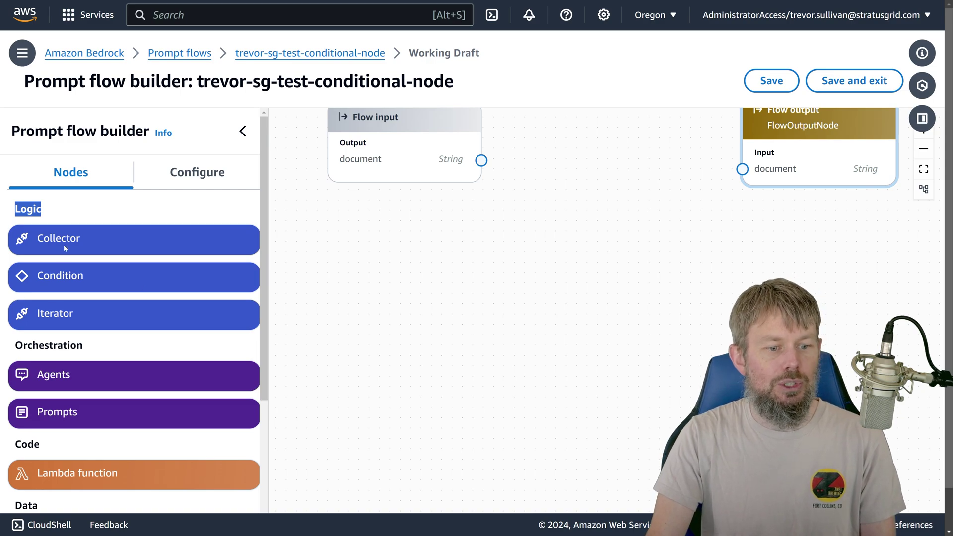
click(59, 228)
Step: Drop a Condition node onto the canvas and position ConditionNode_1 between Flow input and Flow output
drag(75, 293, 530, 192)
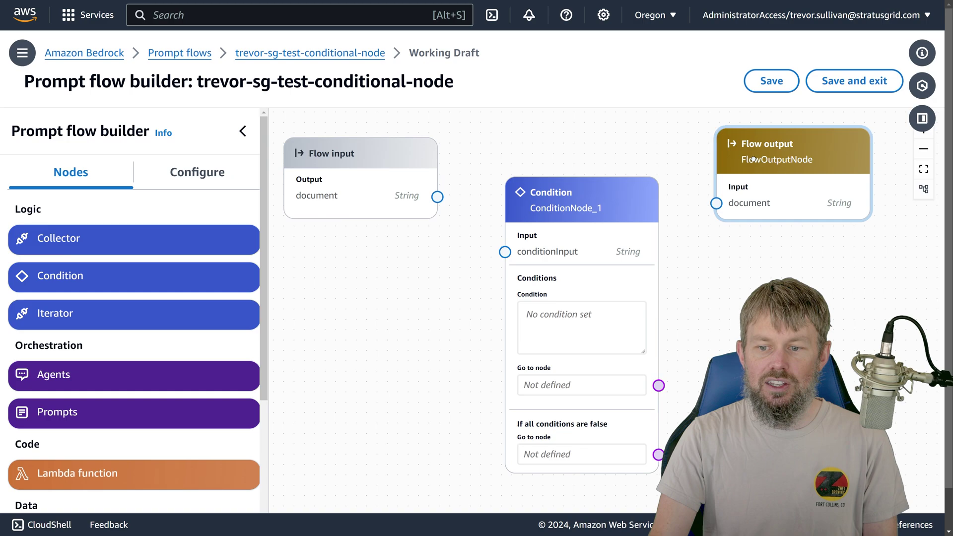
drag(709, 172, 788, 172)
drag(717, 259, 643, 197)
click(572, 188)
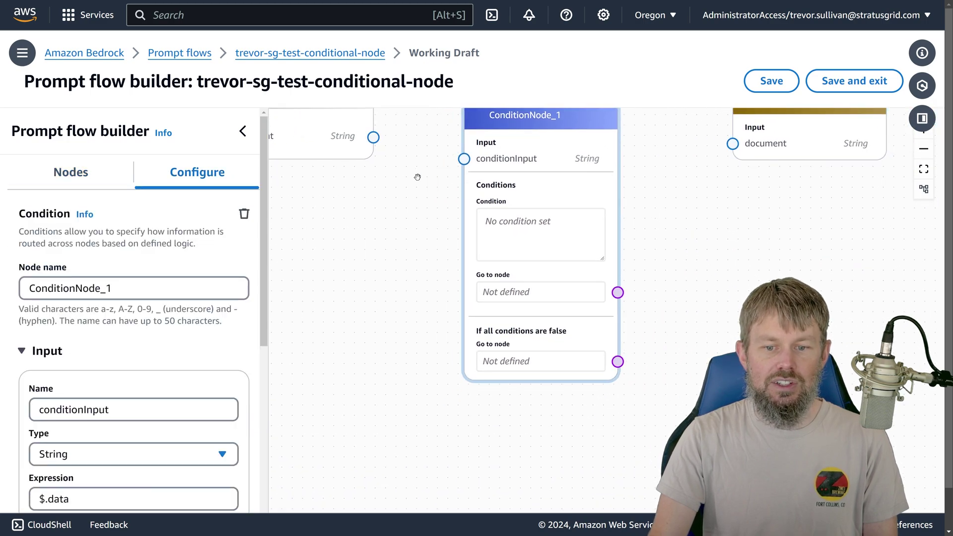
drag(573, 188, 473, 197)
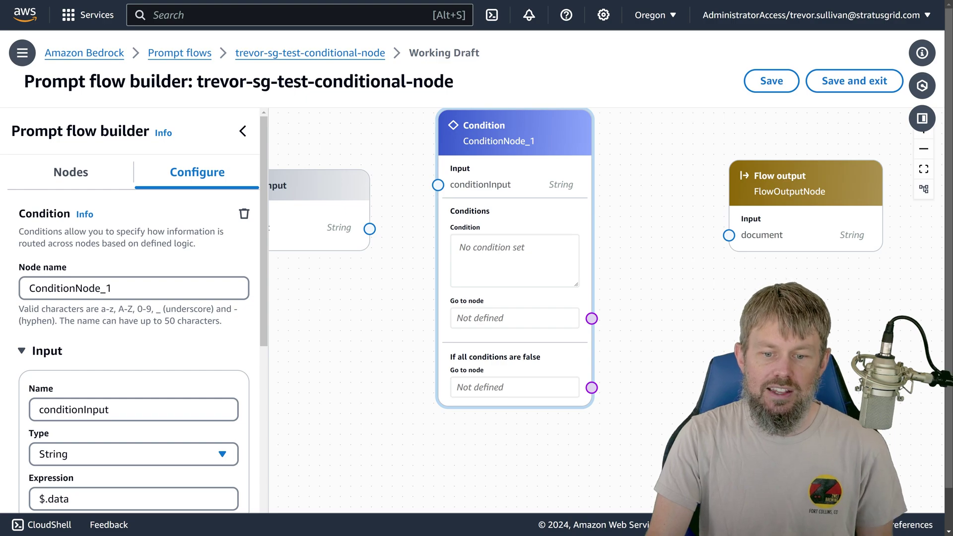
mouse_move(497, 261)
mouse_down()
mouse_move(426, 262)
mouse_move(487, 264)
mouse_up()
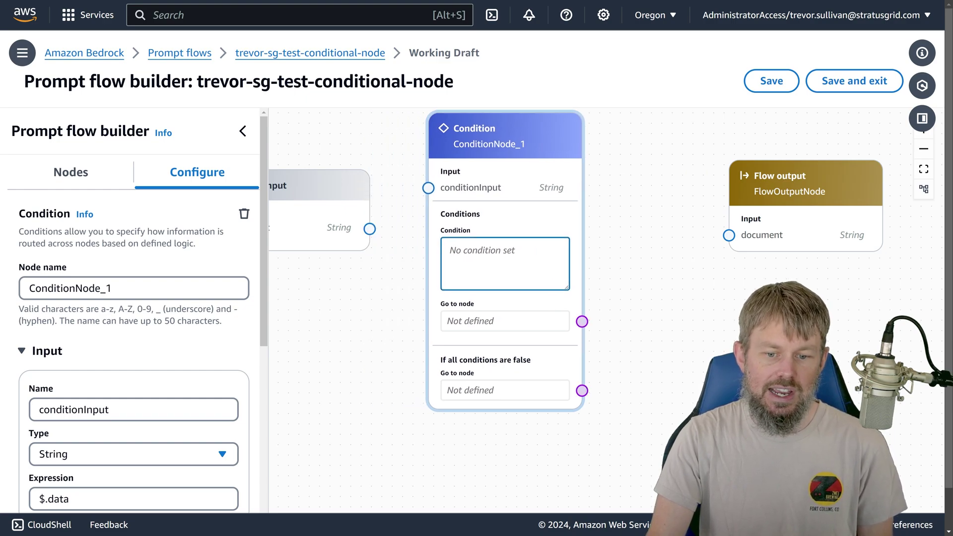
Step: Switch the console to dark mode and type a throwaway test condition into the node
click(603, 14)
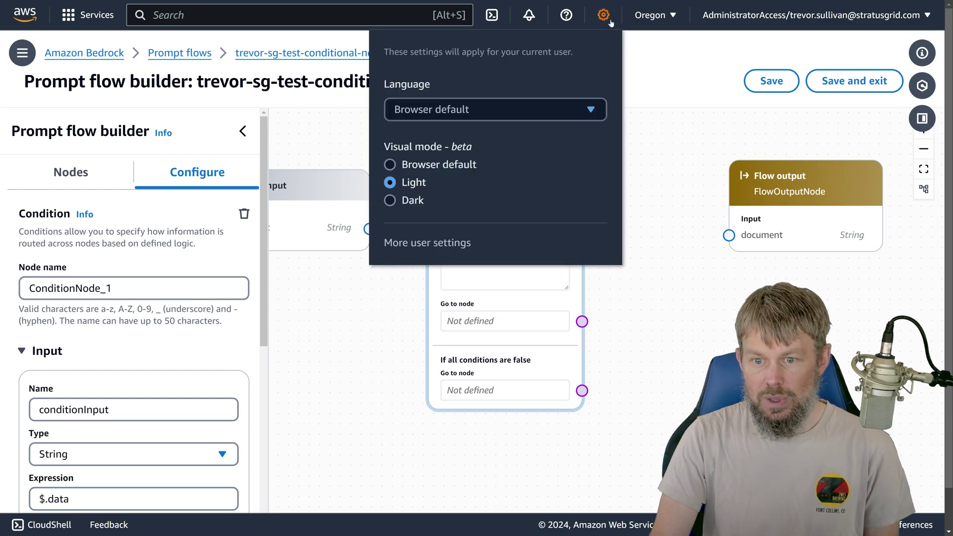
click(405, 200)
click(341, 314)
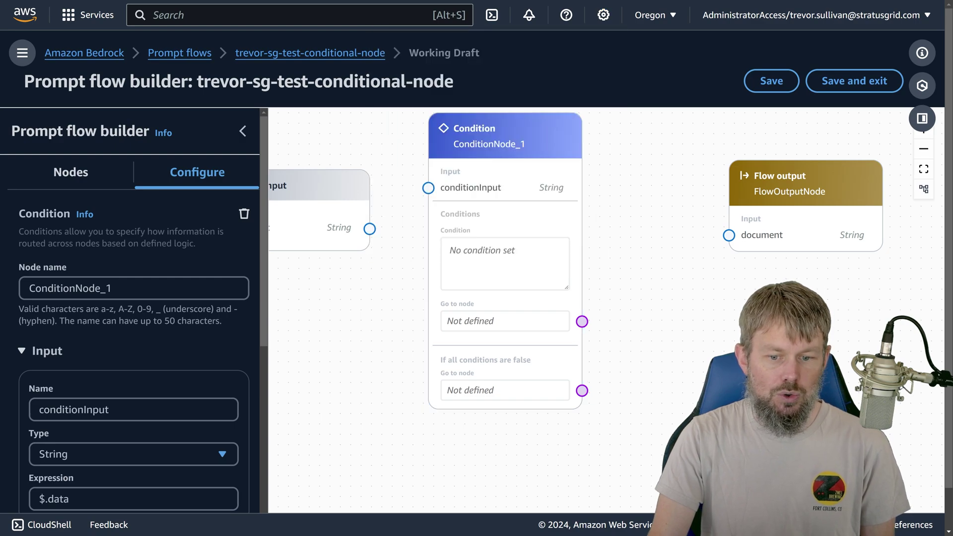
scroll(111, 442, down, 6)
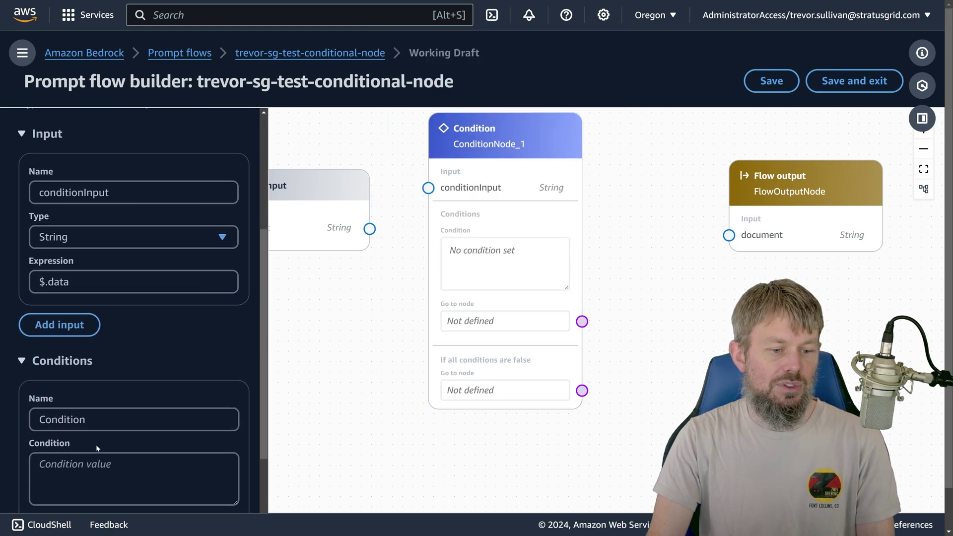
click(134, 397)
text(asdf)
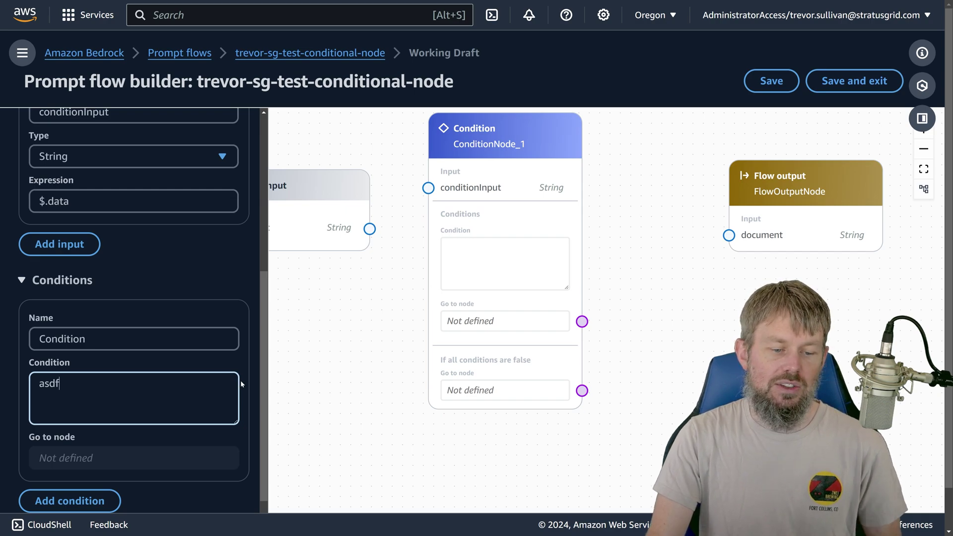
text(asdfasdfsdfasfasasds)
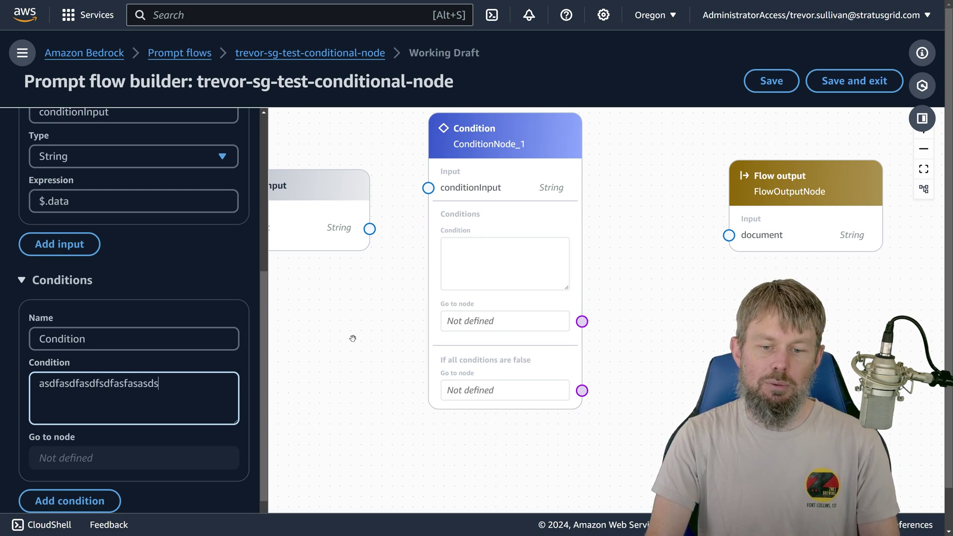
Step: Switch back to light mode and delete the test condition, leaving it empty
click(603, 15)
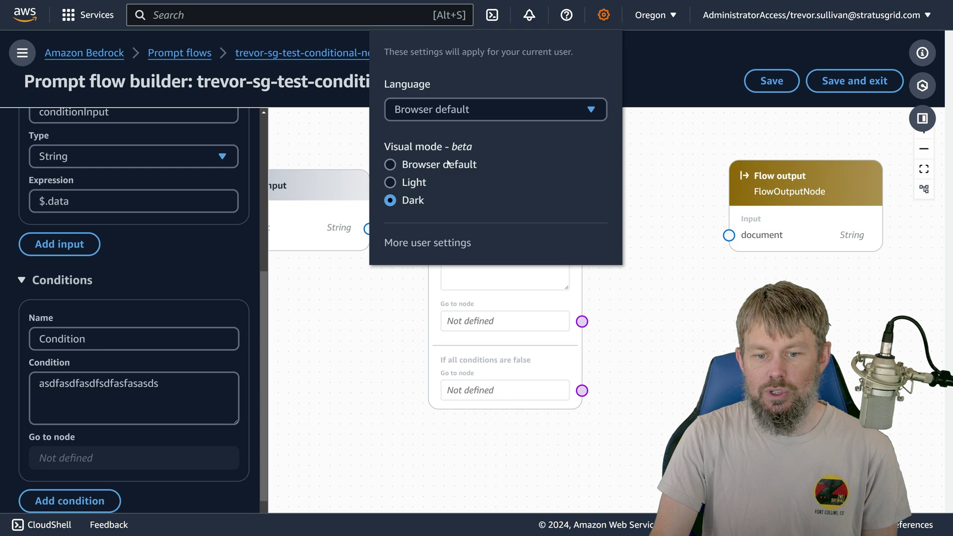
click(412, 182)
key(Escape)
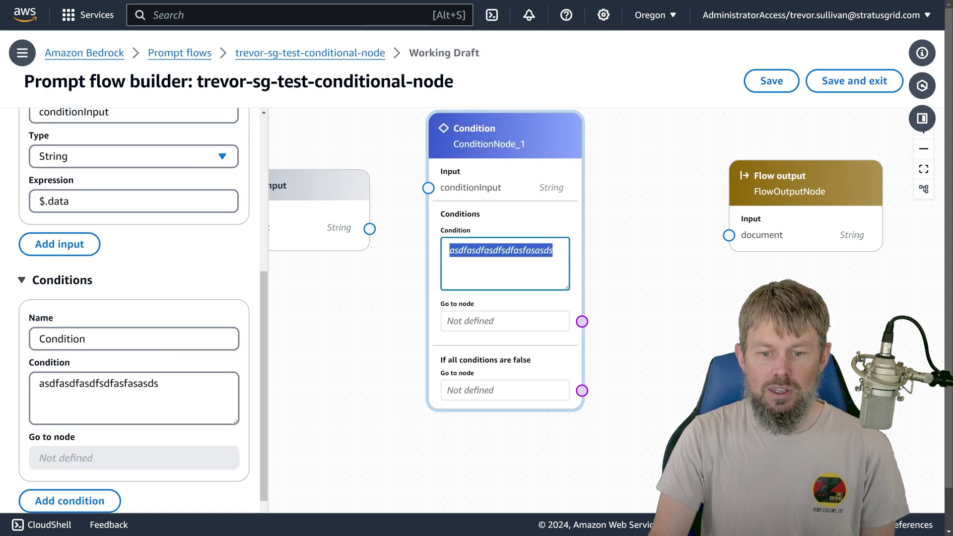
triple_click(98, 384)
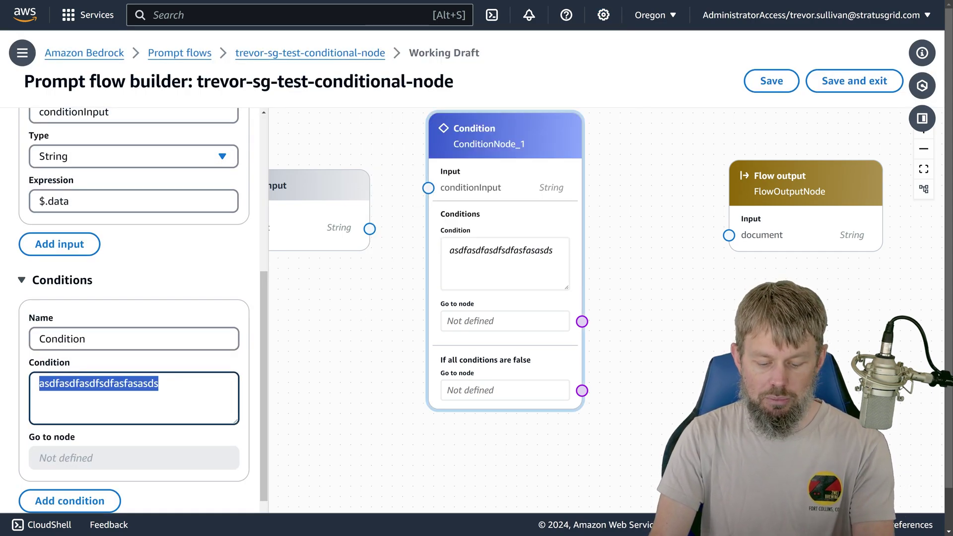
key(BackSpace)
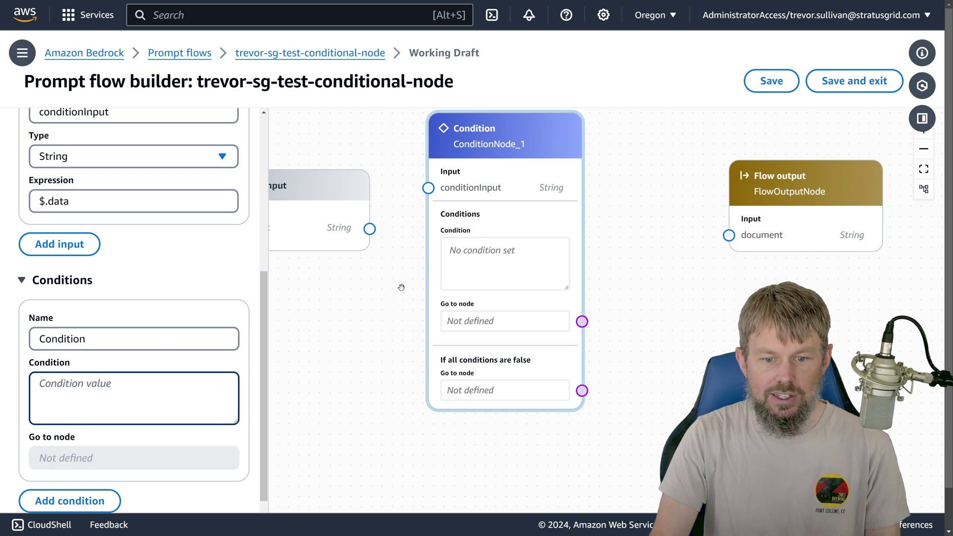
drag(401, 283, 506, 309)
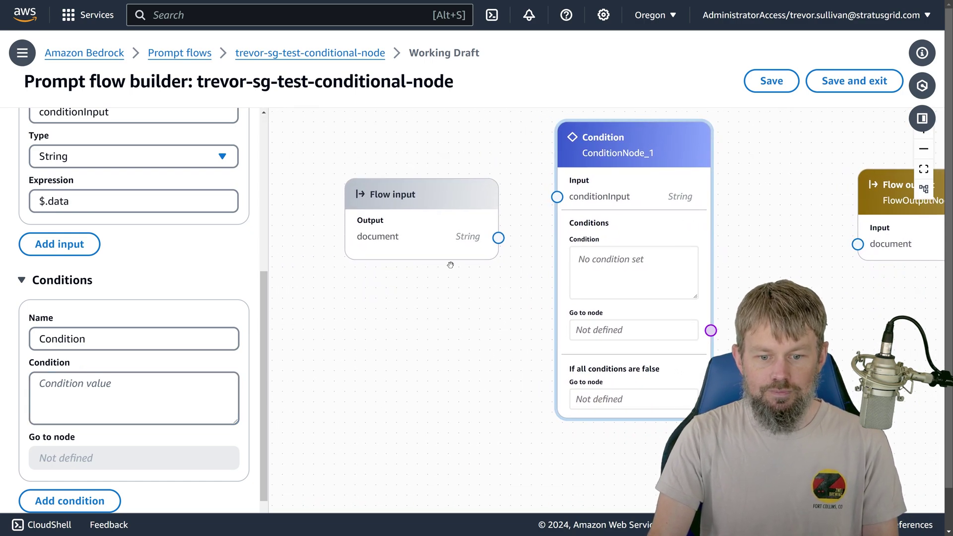
drag(441, 251, 386, 208)
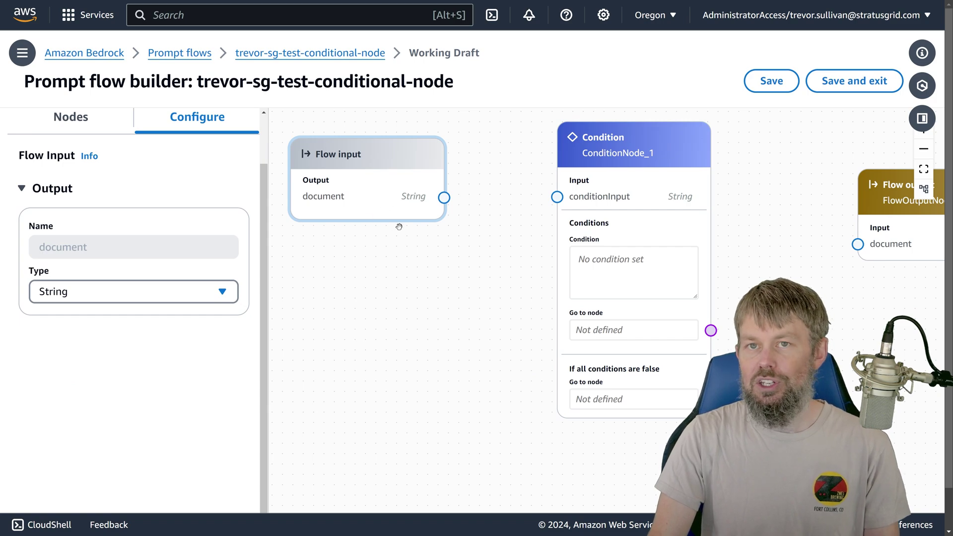
scroll(381, 238, up, 1)
scroll(401, 271, up, 1)
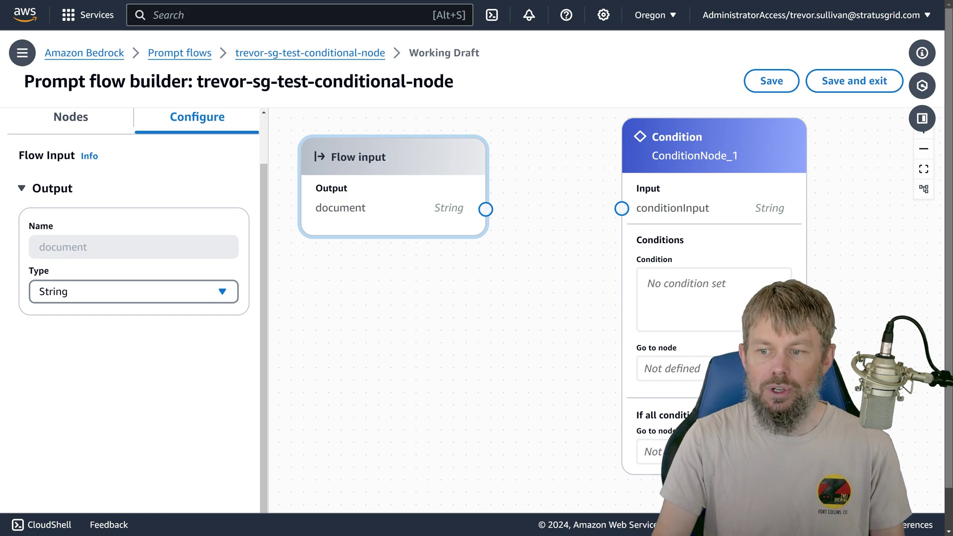
click(921, 118)
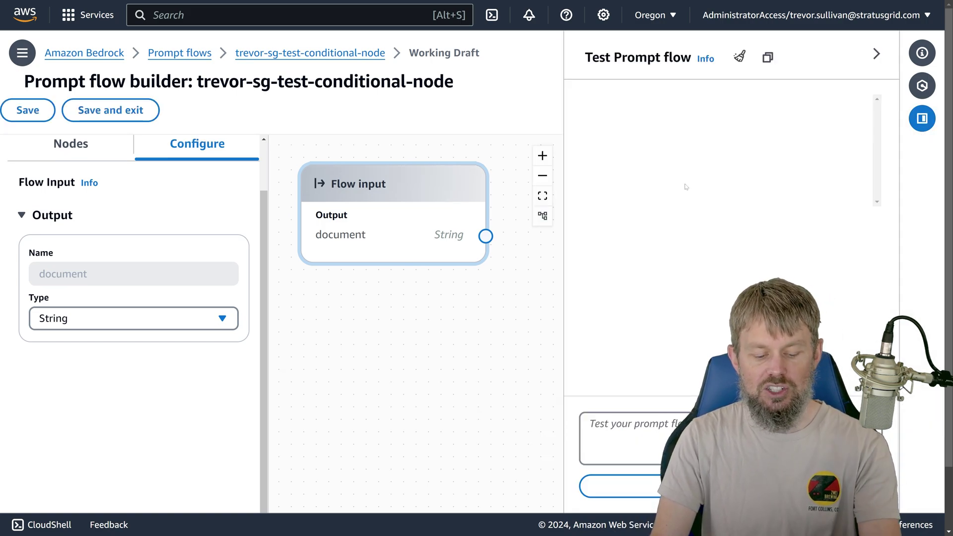
click(589, 424)
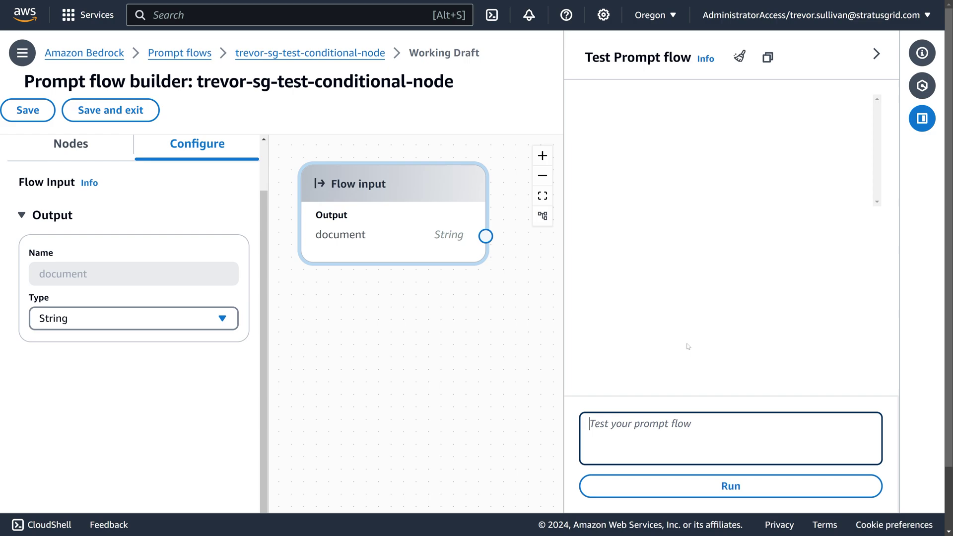
text(Generate )
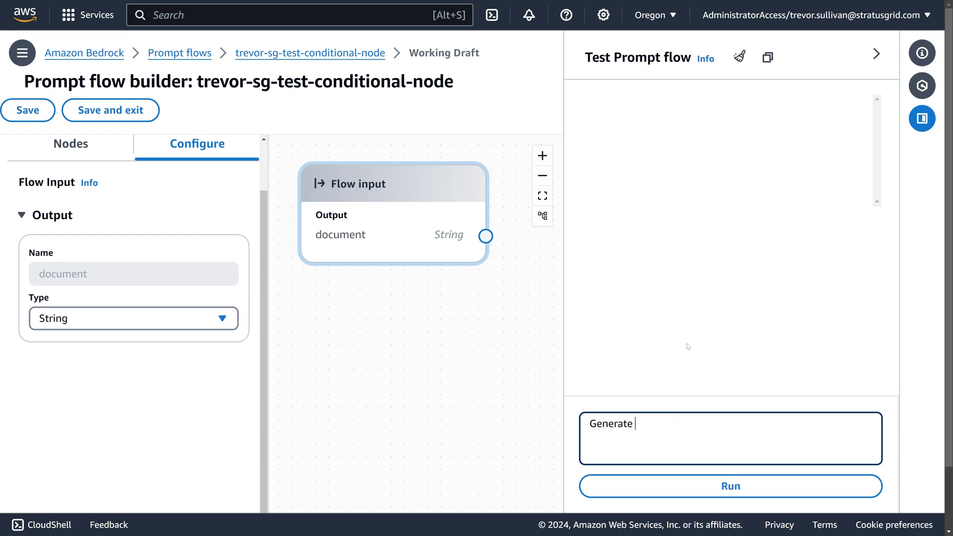
text(a Python script that)
key(ctrl+a)
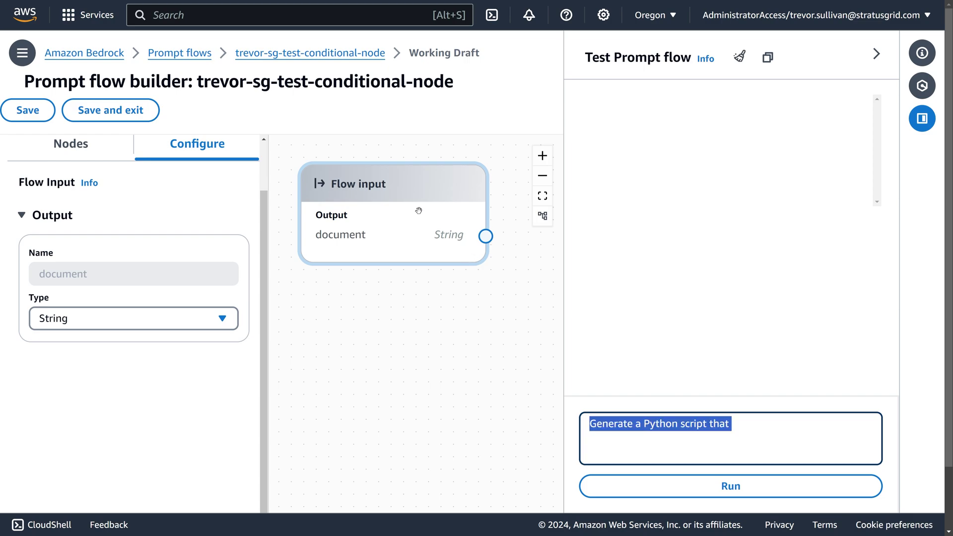
drag(417, 209, 426, 264)
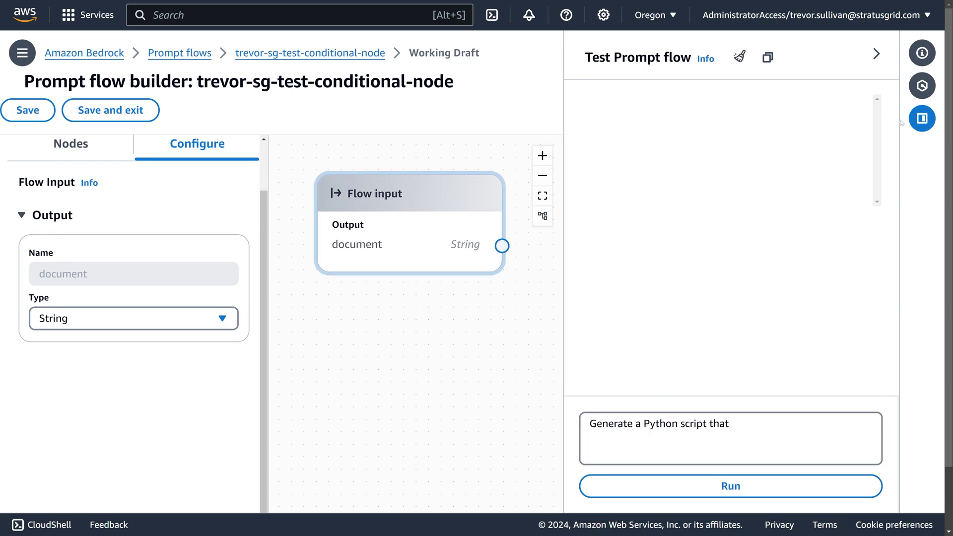
triple_click(695, 425)
key(BackSpace)
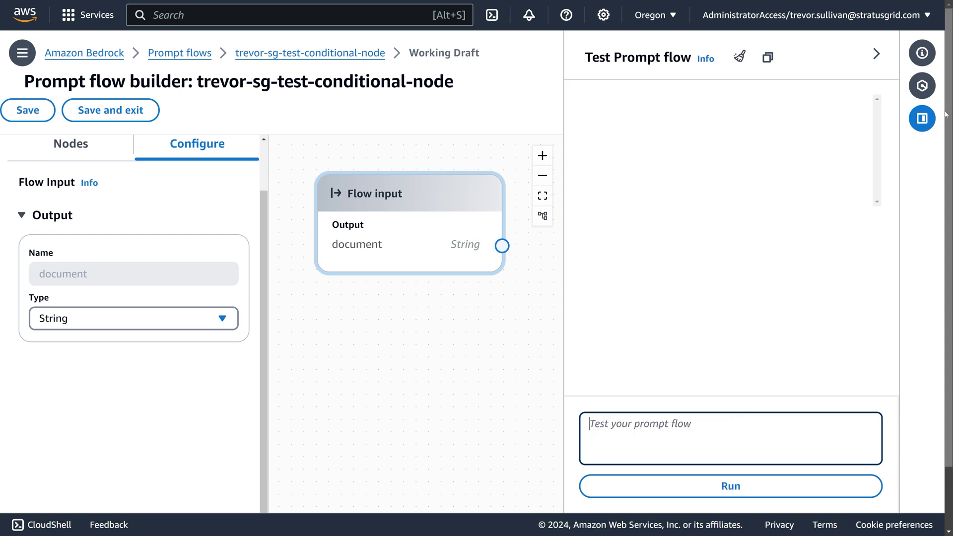
click(922, 118)
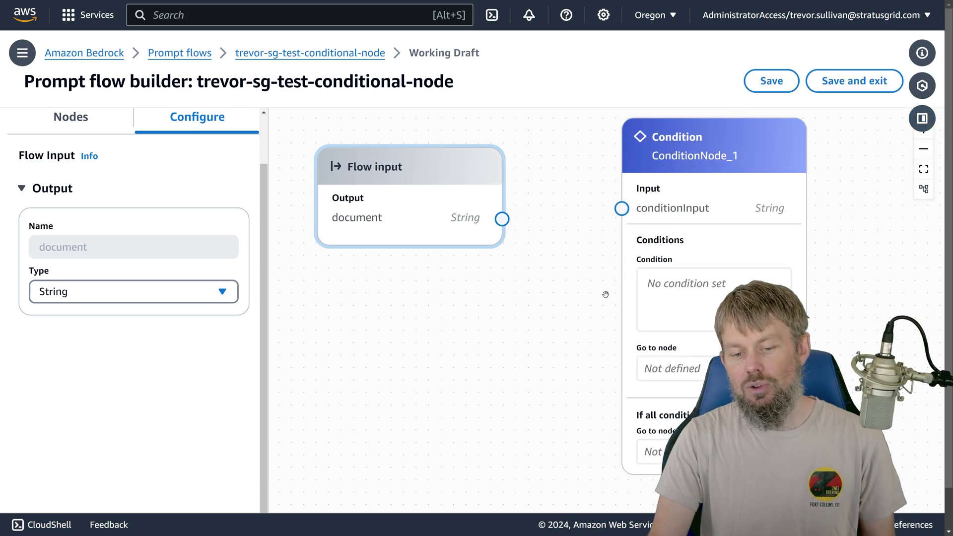
Step: Select ConditionNode_1 to show its settings, rearrange the canvas, and open a blank Notepad window
drag(389, 190, 368, 193)
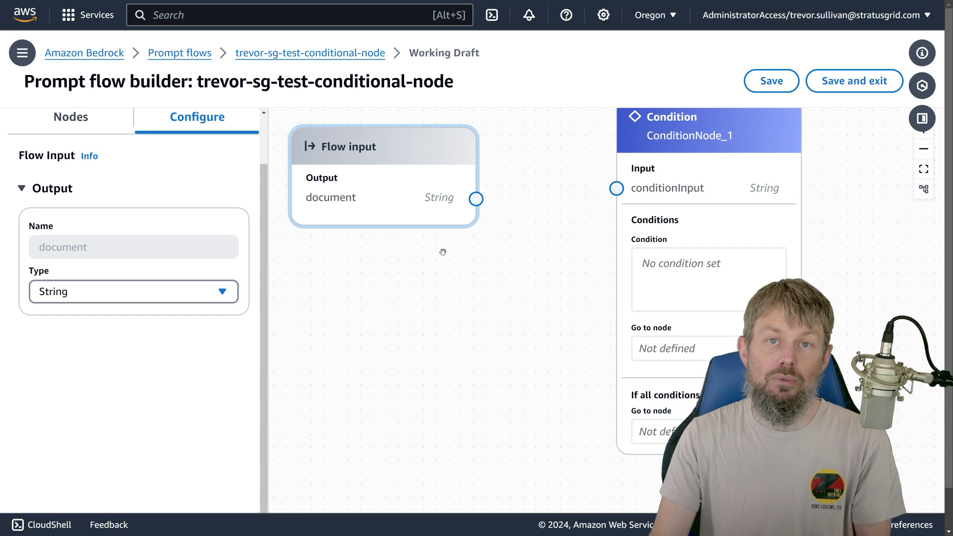
click(689, 173)
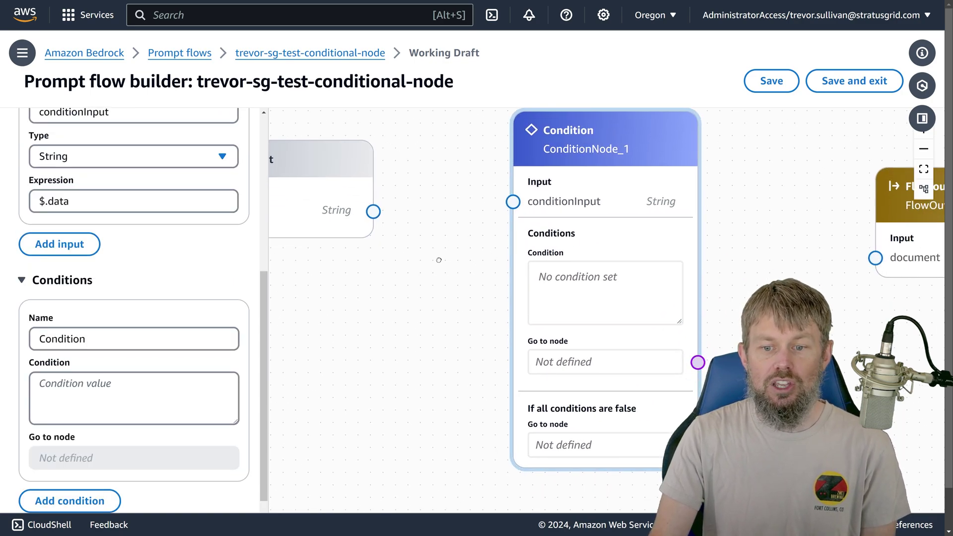
drag(403, 274, 586, 275)
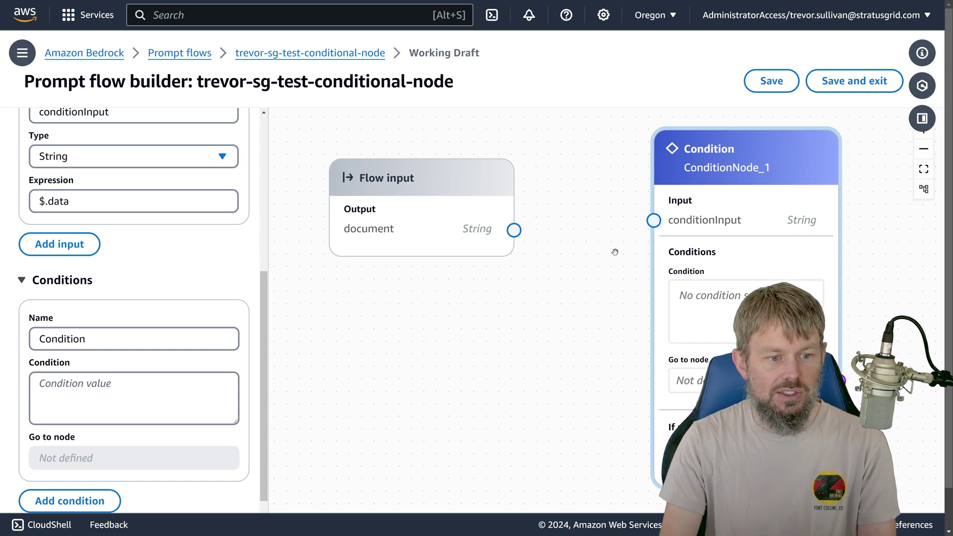
key(alt+Tab)
Step: In Notepad, write a JSON object with "accountType": "consumer" and a sample consumerName, then select it all
drag(640, 131, 262, 51)
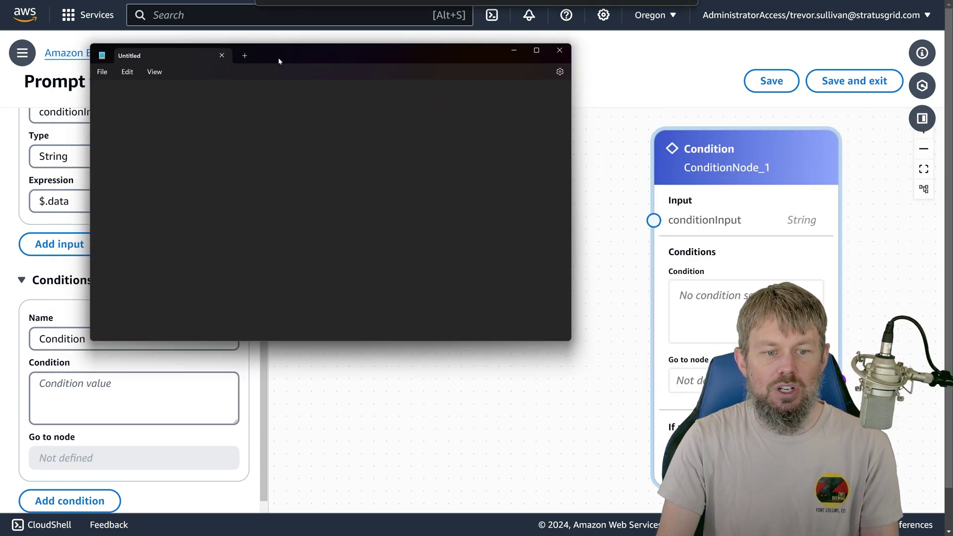
text({)
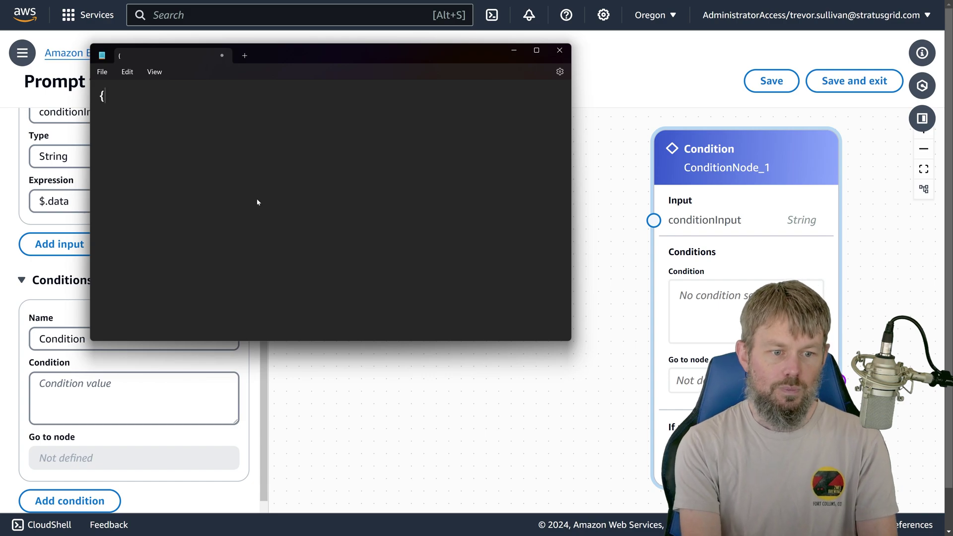
text( })
key(Return)
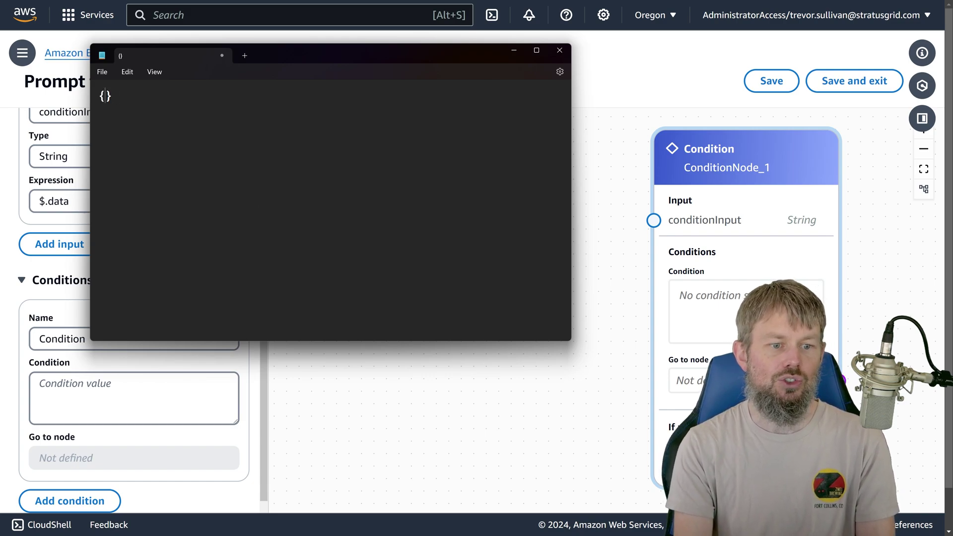
key(Return)
key(Up)
text(")
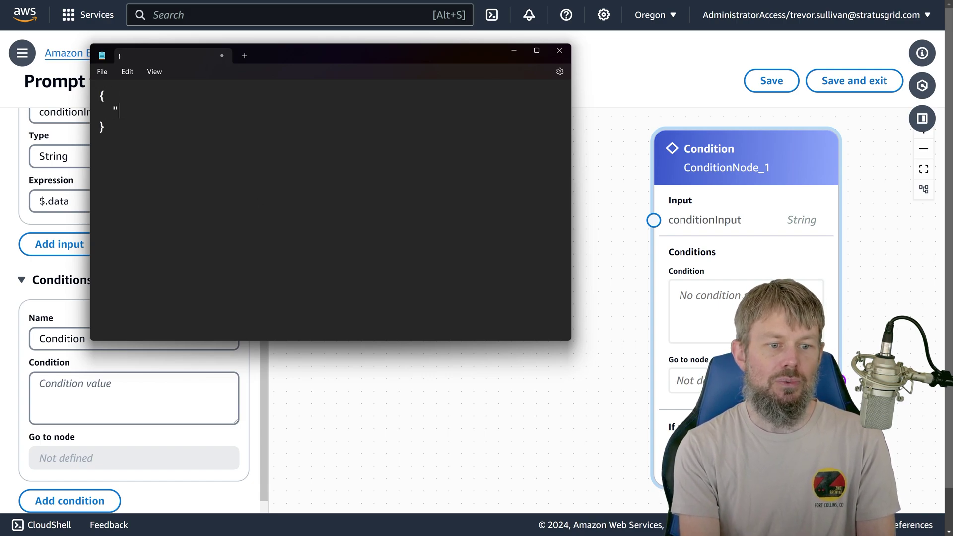
text(accountType")
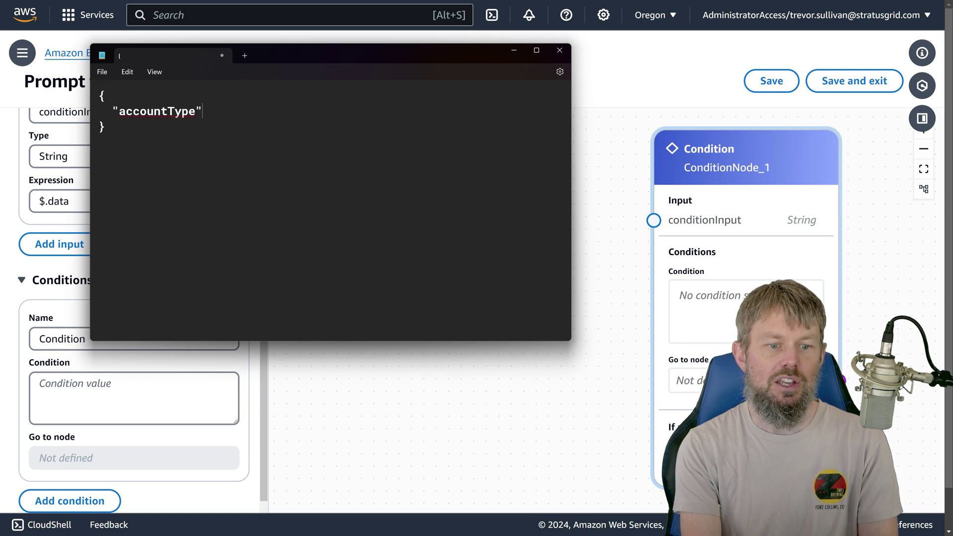
text(: "consumer",)
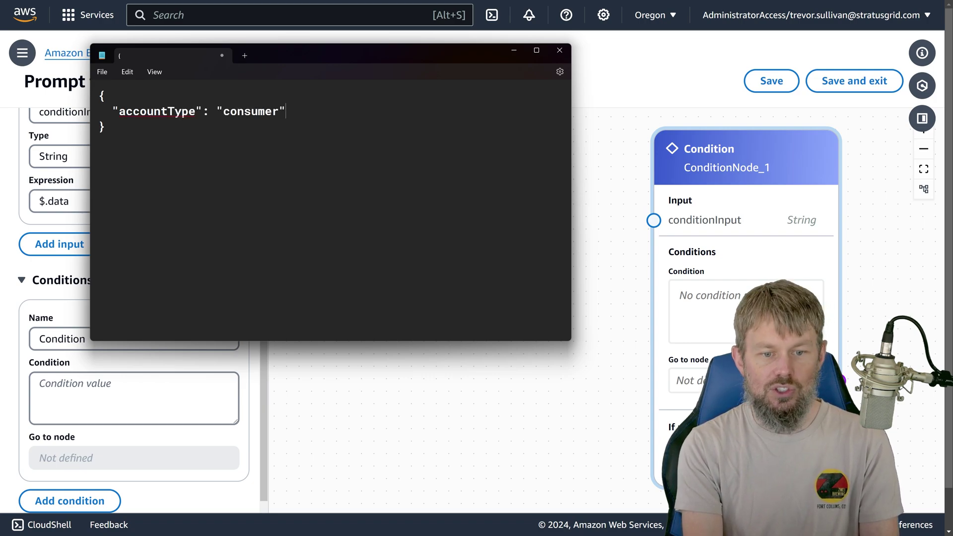
key(Return)
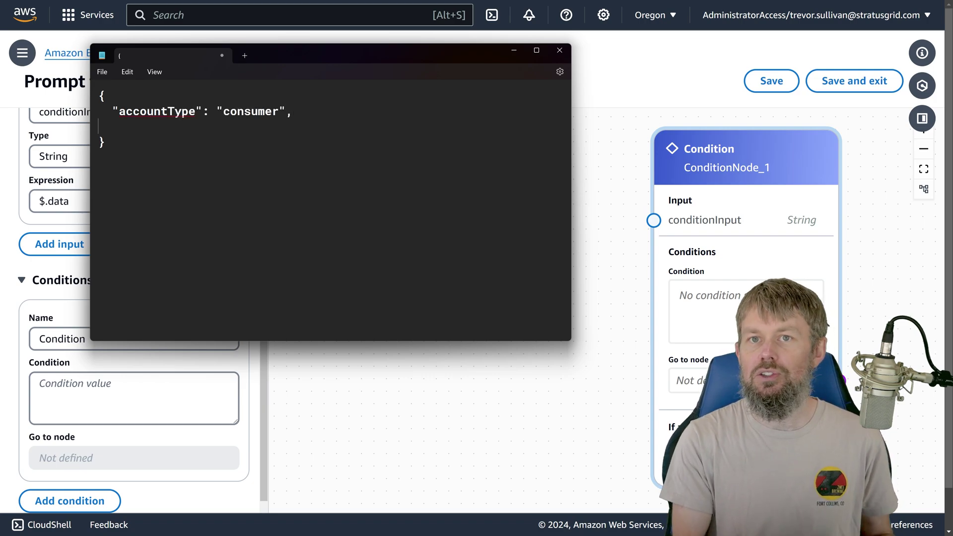
text("consum)
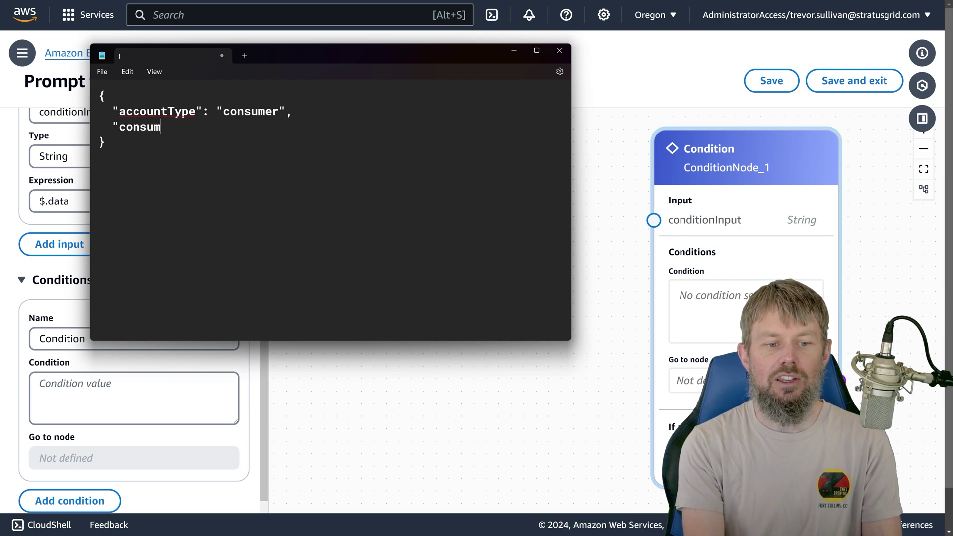
text(erName":)
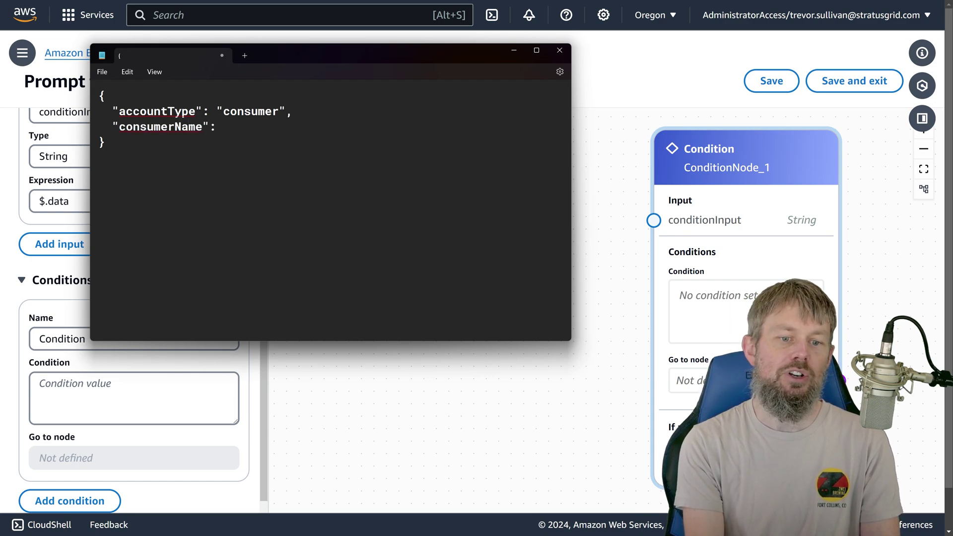
text( "Trevor Sullivan",)
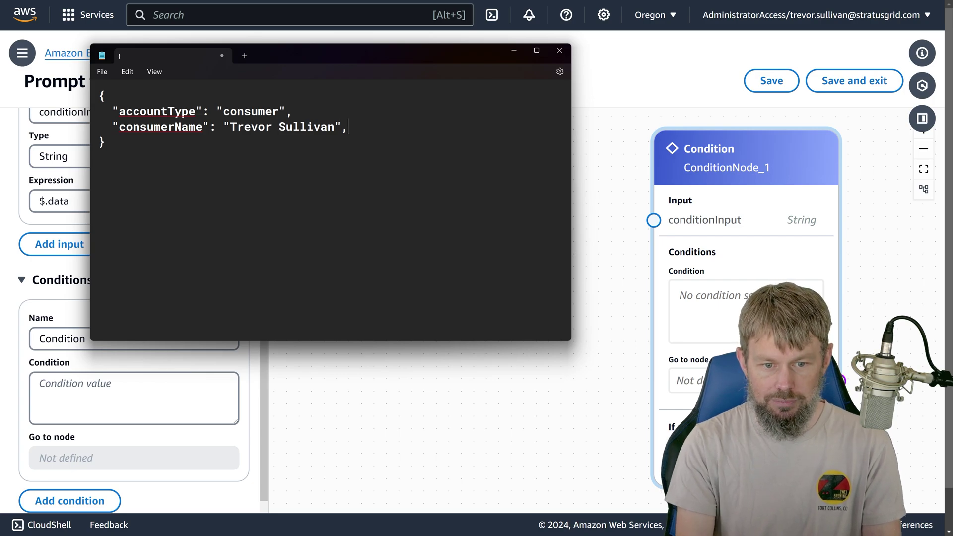
click(105, 142)
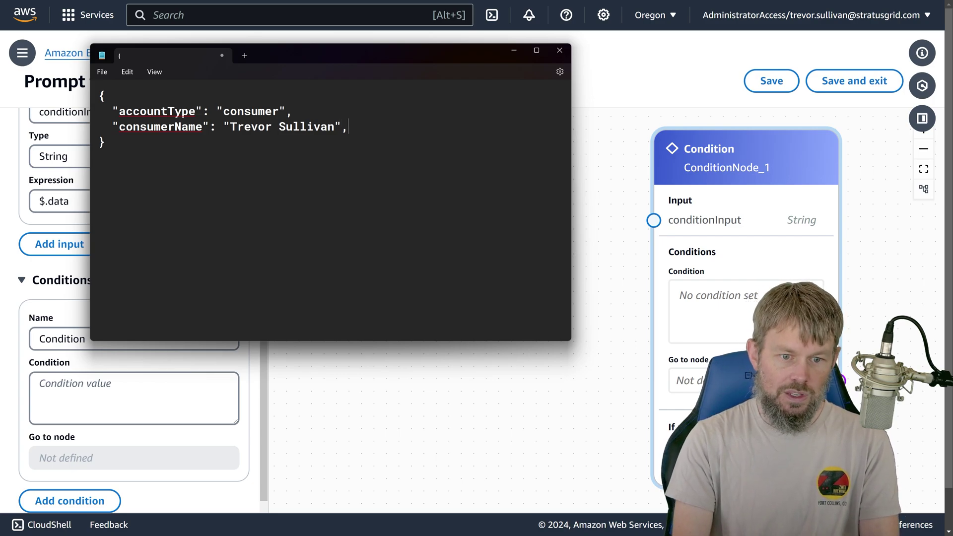
key(BackSpace)
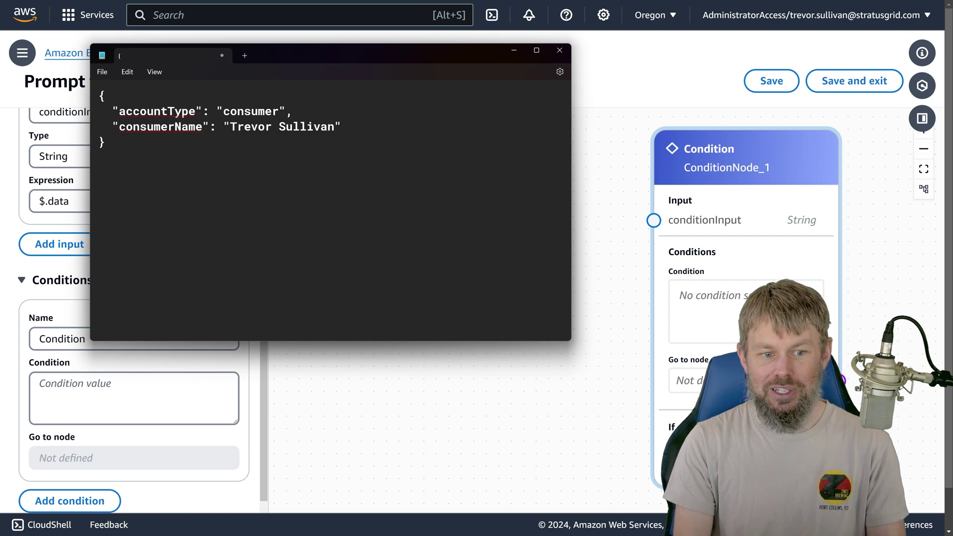
key(ctrl+a)
Step: Paste a copy of the consumer JSON object below the first
key(ctrl+c)
key(Right)
key(Return)
key(ctrl+v)
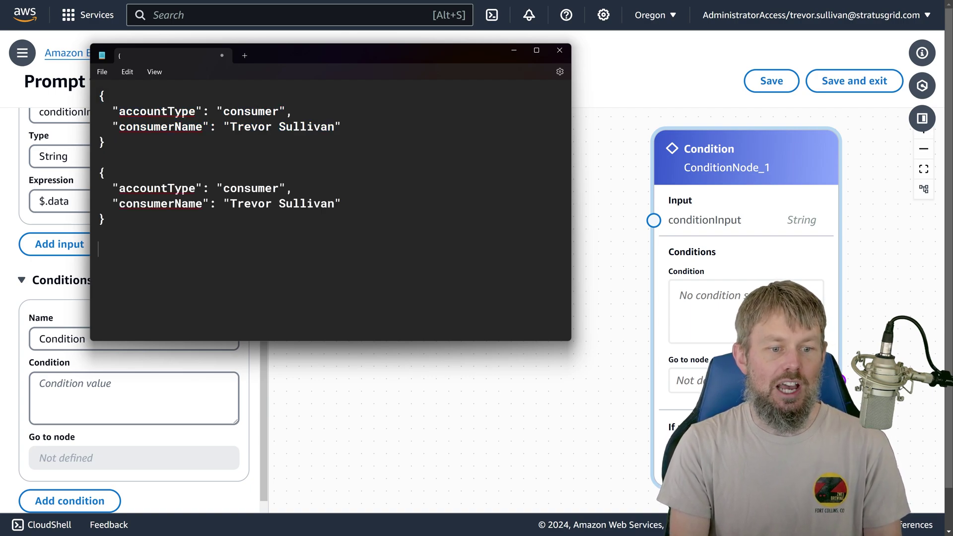
Step: Change the second object's accountType value from consumer to business
click(119, 188)
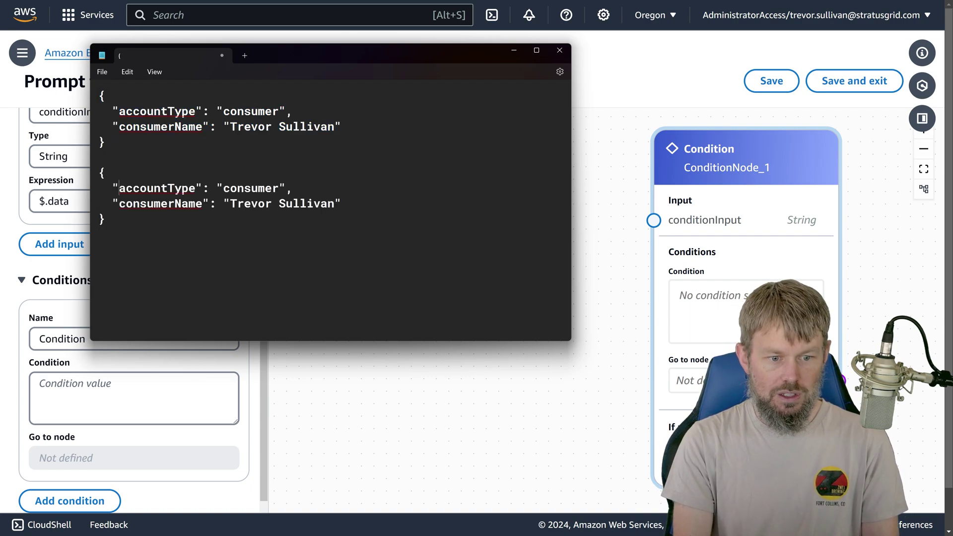
key(ctrl+BackSpace)
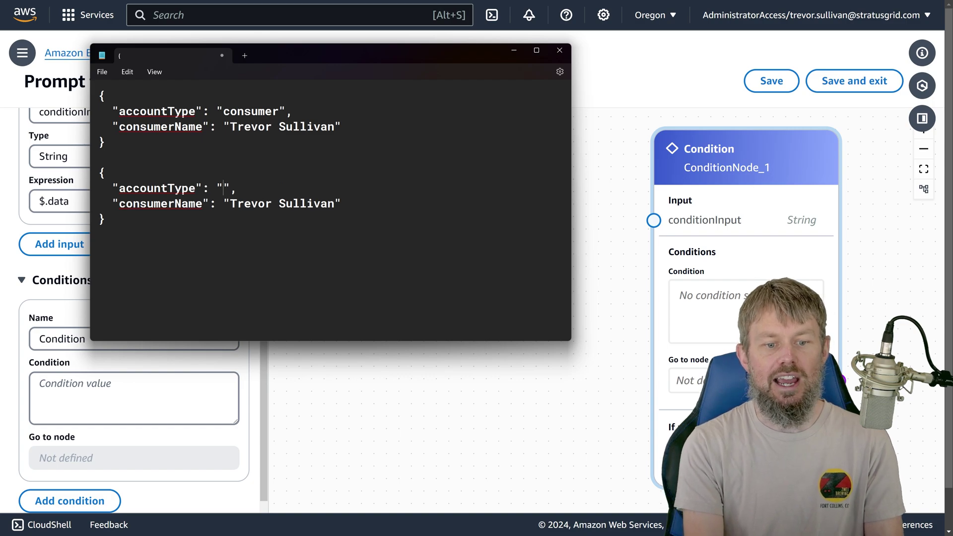
text(business)
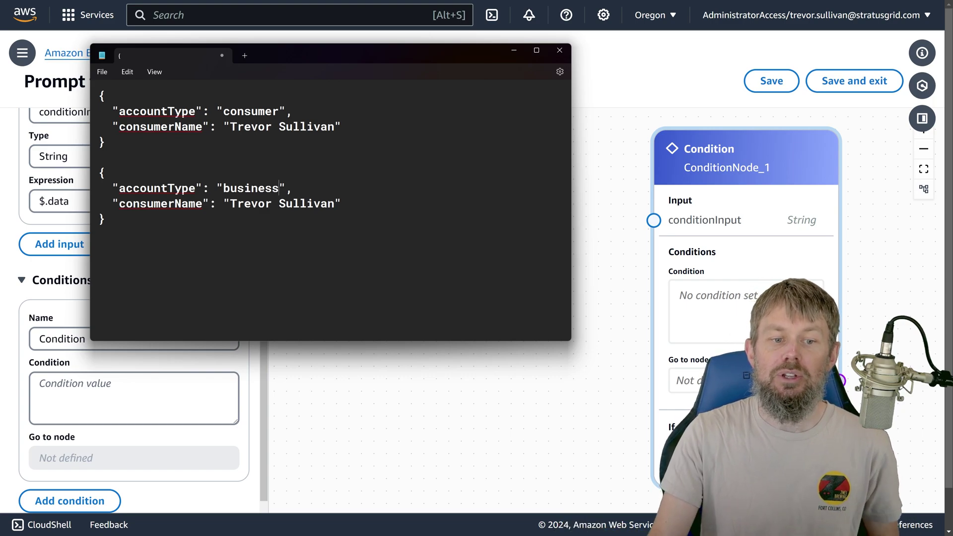
double_click(276, 110)
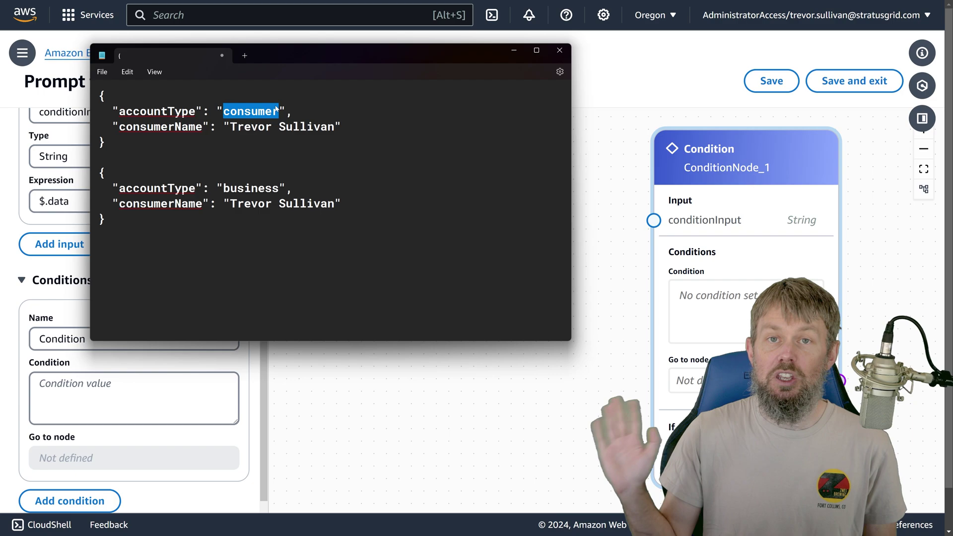
double_click(157, 188)
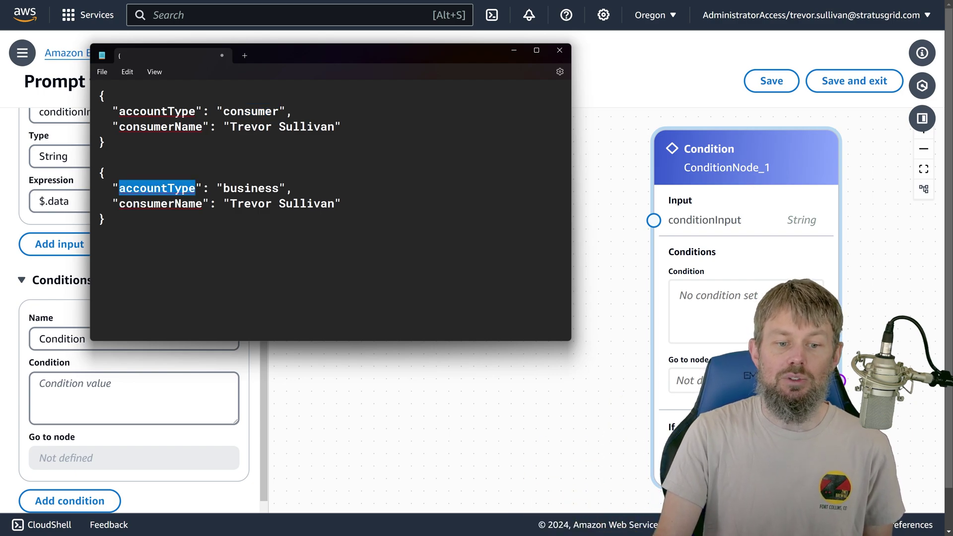
double_click(251, 189)
click(188, 204)
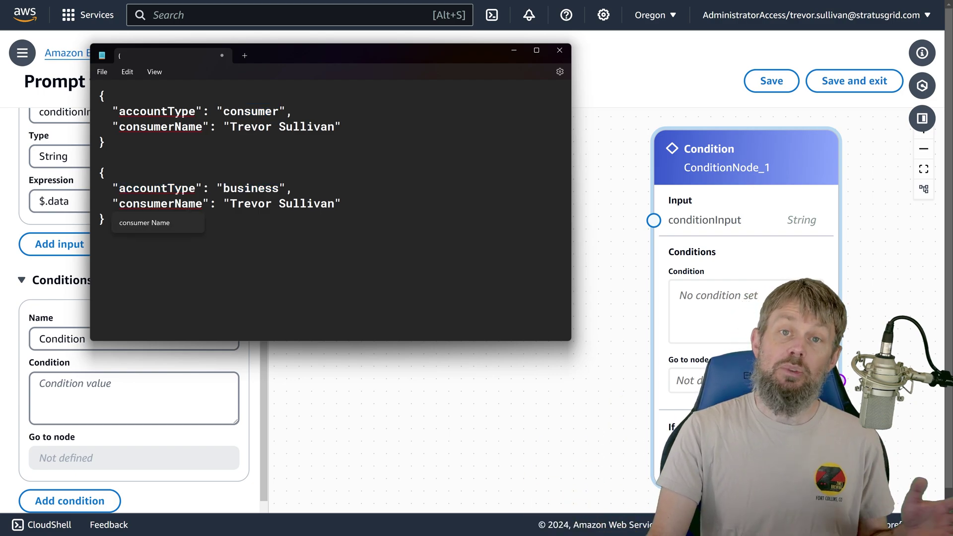
Step: Rename the second object's consumerName key to businessName, comparing it with the first object
double_click(172, 205)
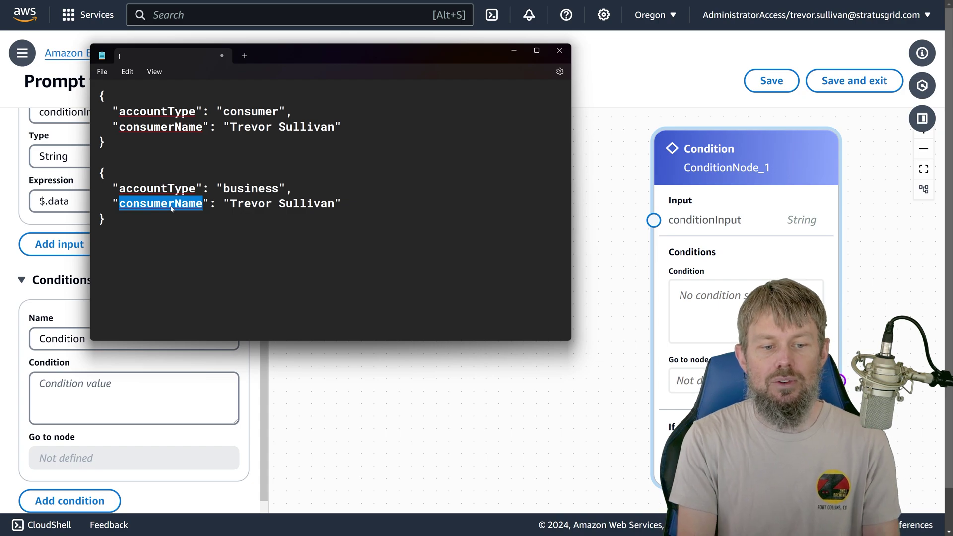
key(Left)
key(Delete)
key(Delete)
key(Delete)
key(Delete)
key(Delete)
key(Delete)
key(Delete)
key(Delete)
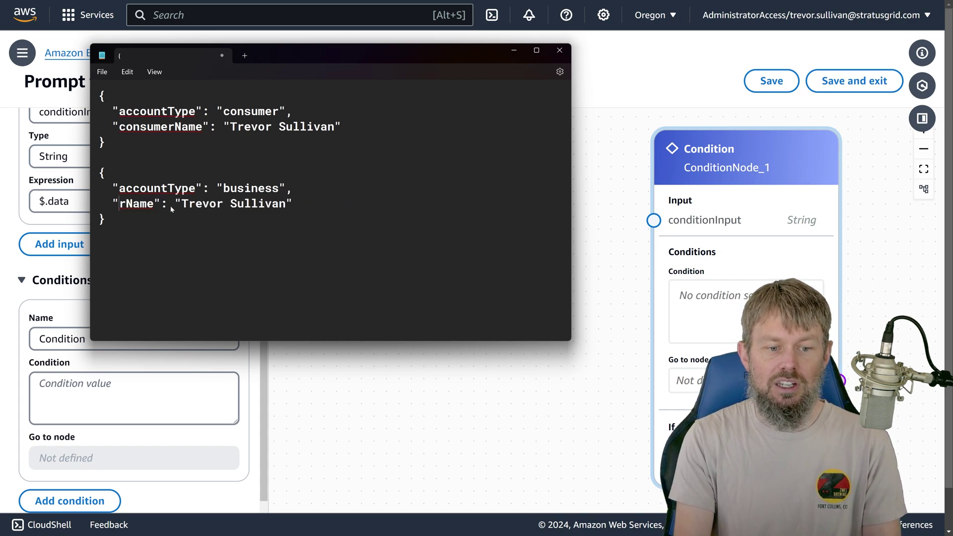
text(business)
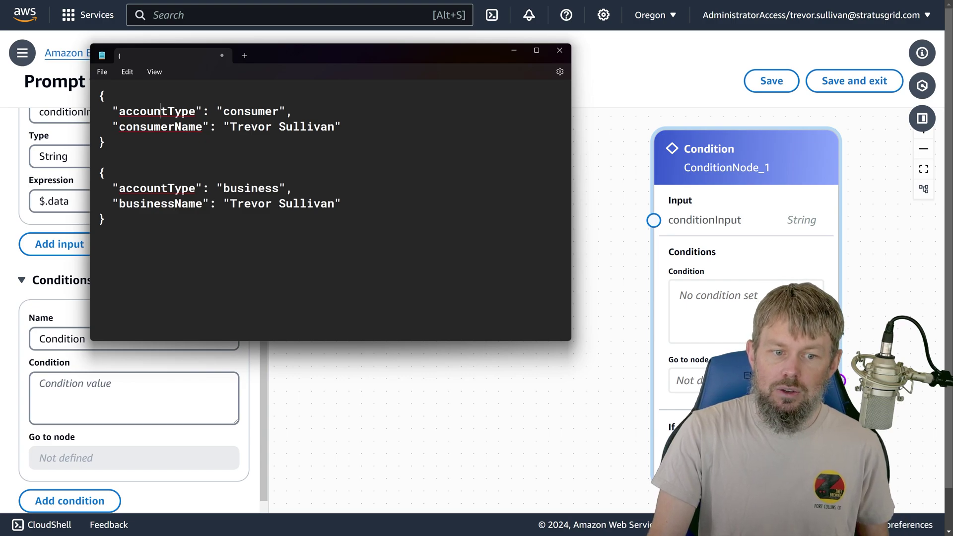
double_click(157, 111)
double_click(244, 112)
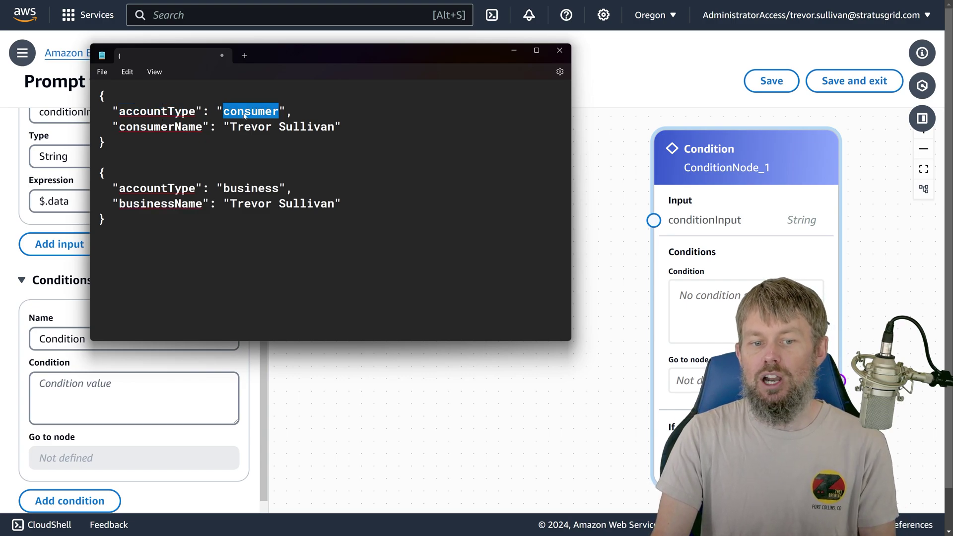
double_click(160, 127)
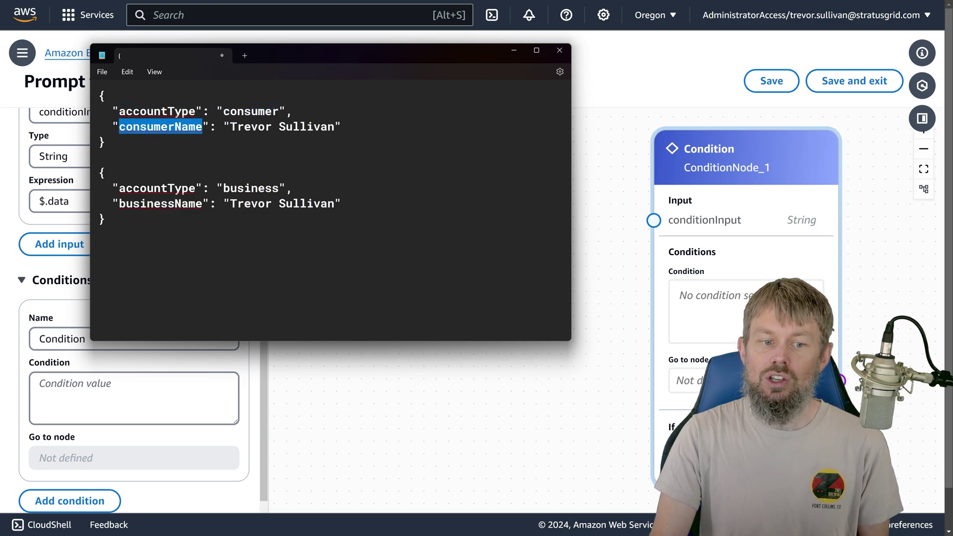
double_click(150, 204)
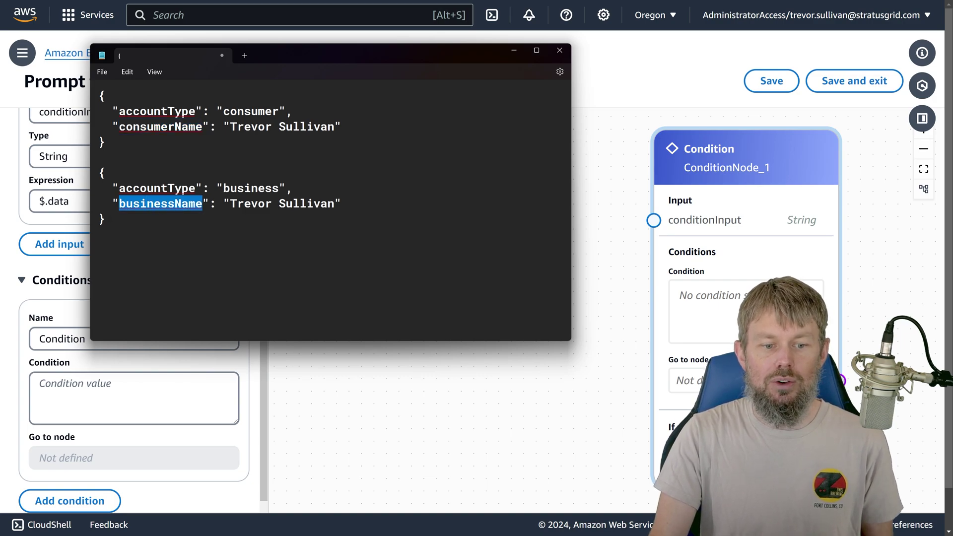
click(104, 219)
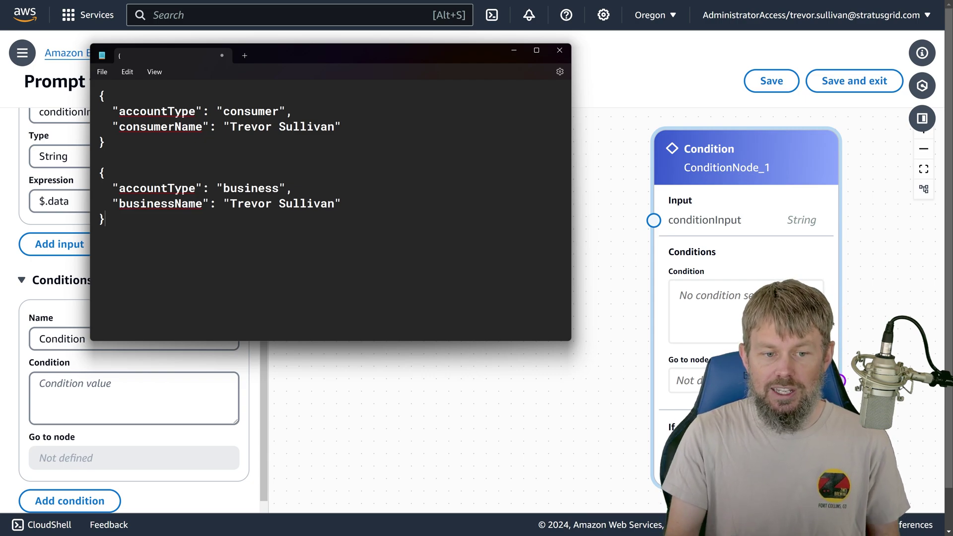
Step: Duplicate the business JSON object as a third object at the end
key(shift+Up)
key(shift+Up)
key(shift+Up)
key(shift+Up)
key(shift+Up)
key(shift+Up)
key(Right)
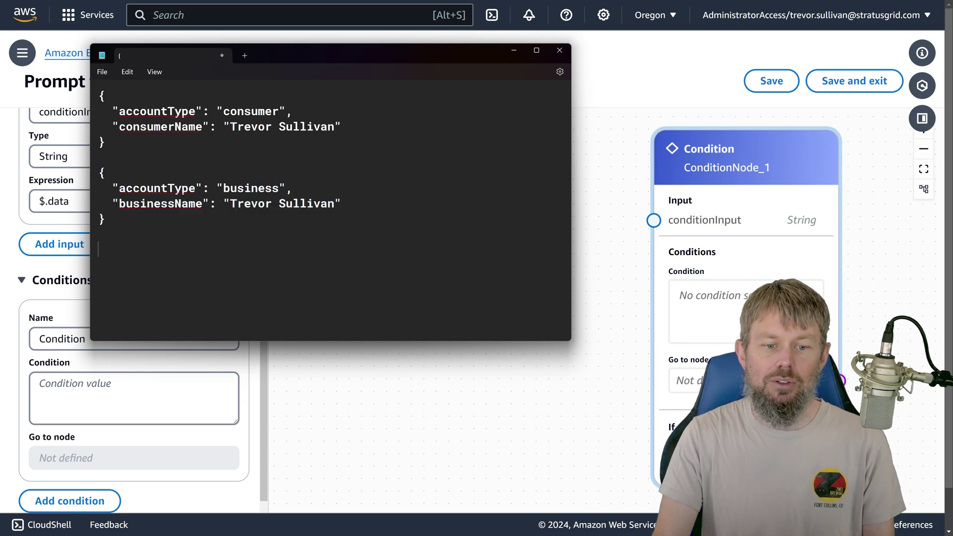
key(shift+Up)
key(shift+Up)
key(shift+Up)
key(shift+Up)
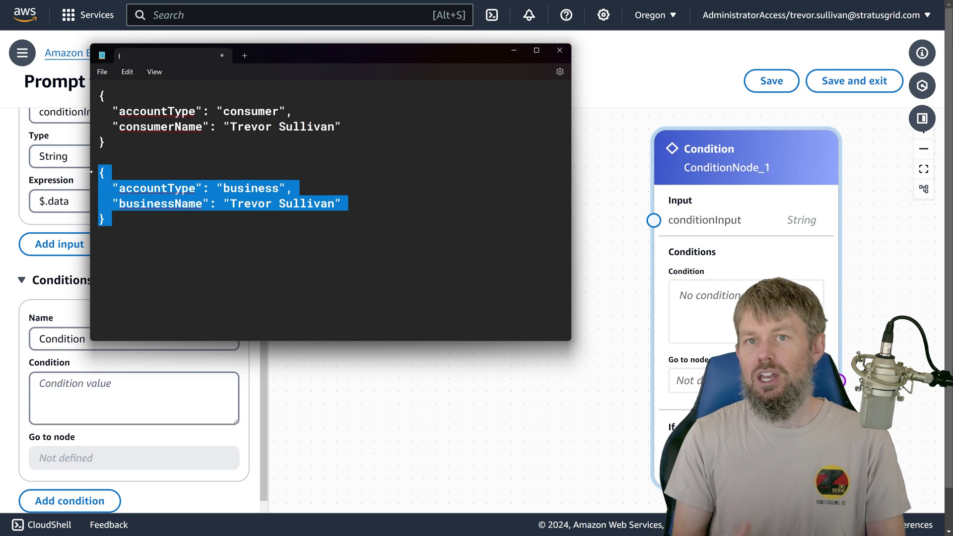
key(ctrl+c)
key(ctrl+End)
key(ctrl+v)
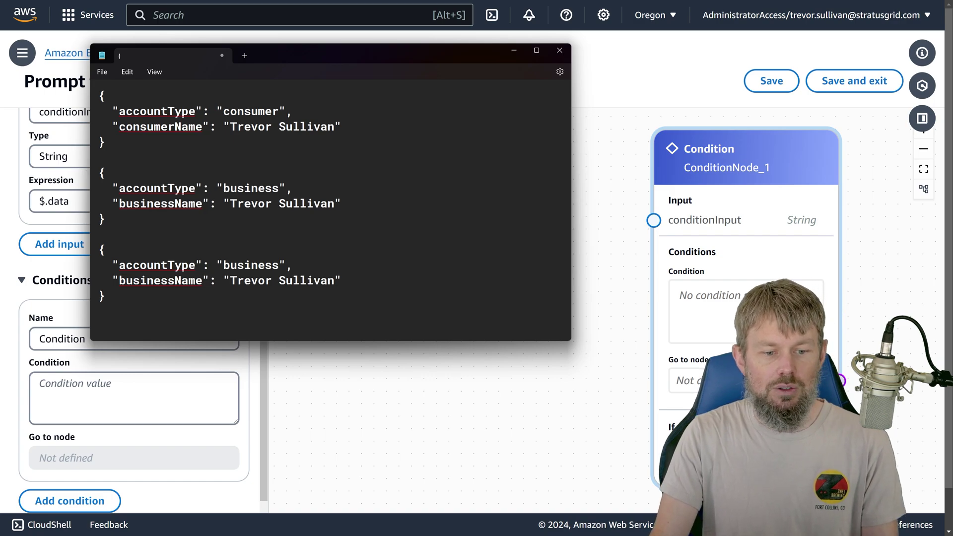
Step: Change the third object's accountType value to "unsupported"
double_click(233, 272)
text(unsupported)
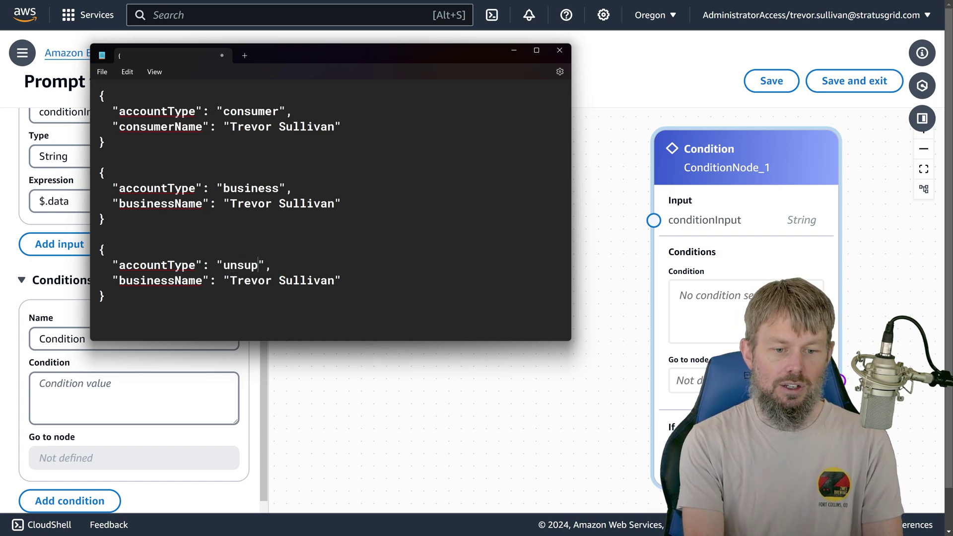
key(ctrl+shift+Left)
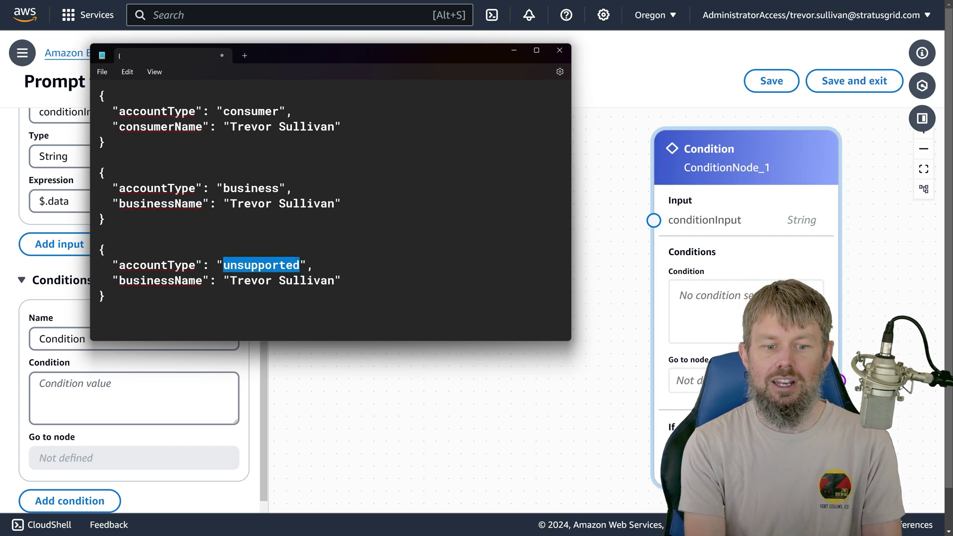
text(adsgnegjhklaghklgkjgehjkwe)
key(ctrl+BackSpace)
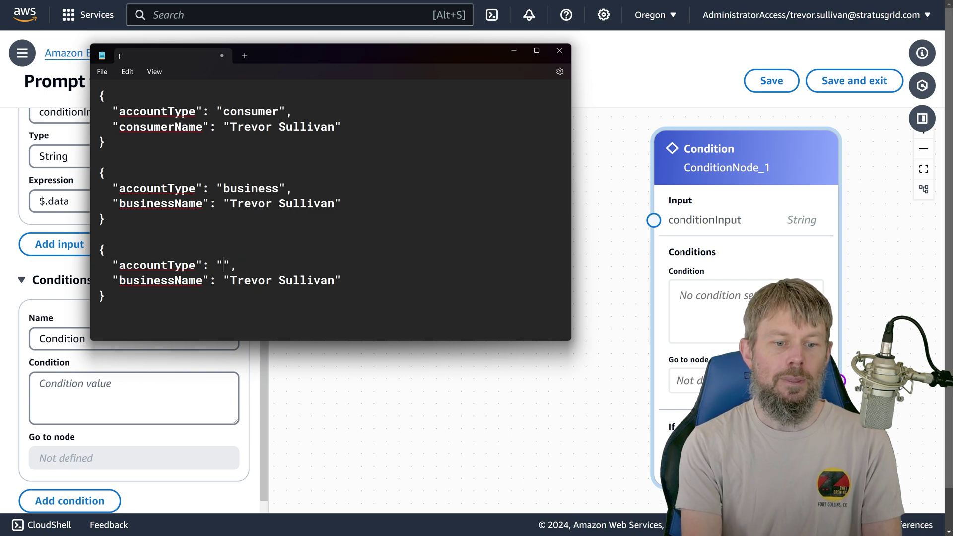
text(unsupported)
key(Down)
key(Home)
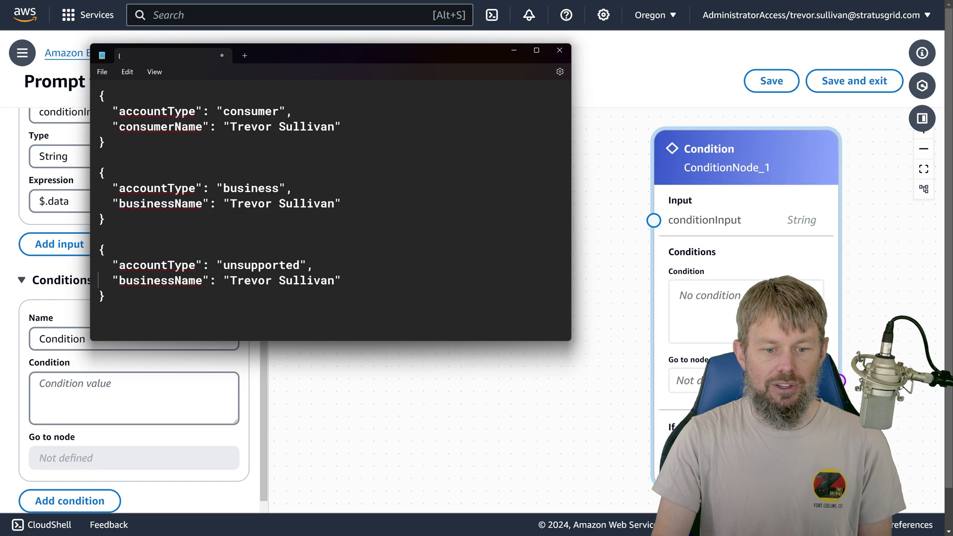
Step: Delete the businessName line and trailing comma from the unsupported object
double_click(140, 283)
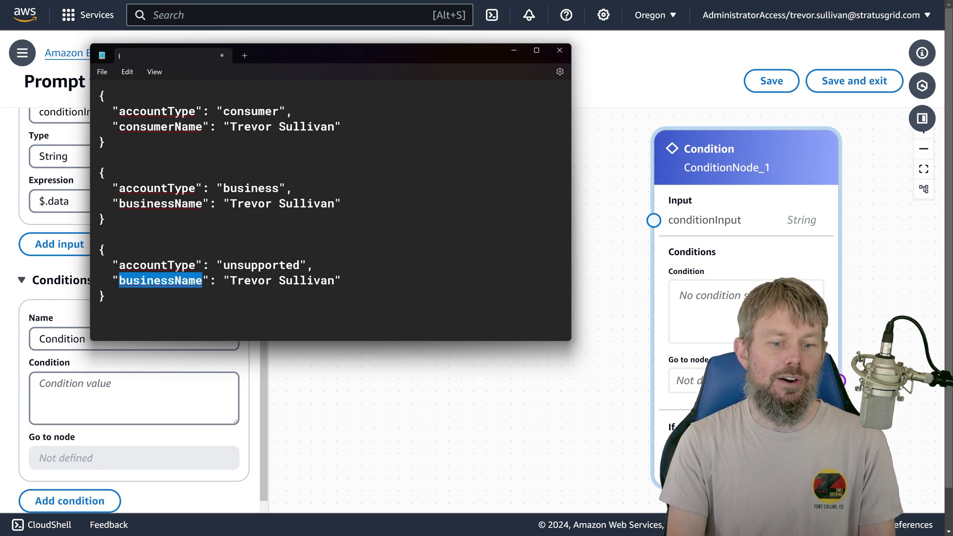
key(Home)
key(shift+End)
key(Delete)
key(Delete)
key(BackSpace)
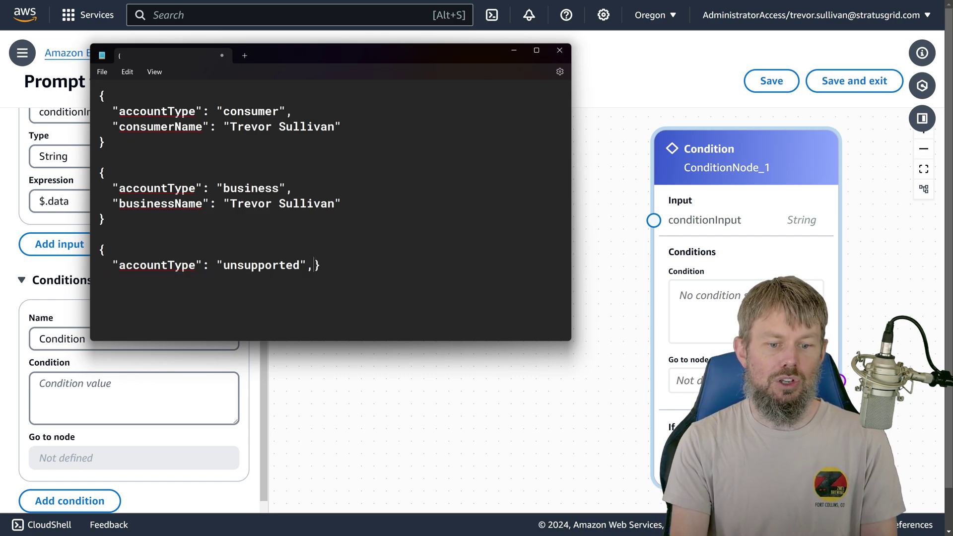
key(BackSpace)
key(Return)
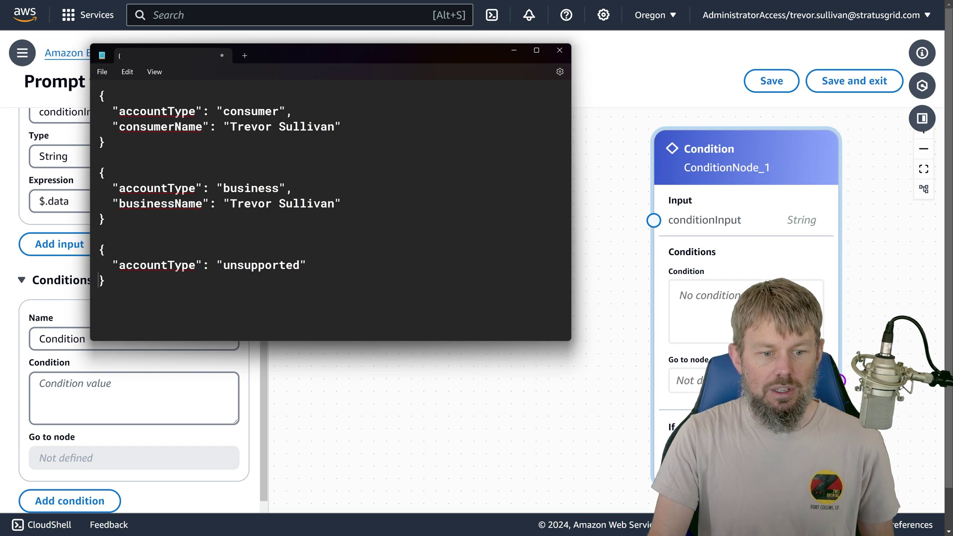
Step: Insert blank lines between the three JSON samples and move Notepad to the right
drag(98, 172, 98, 234)
drag(99, 94, 105, 143)
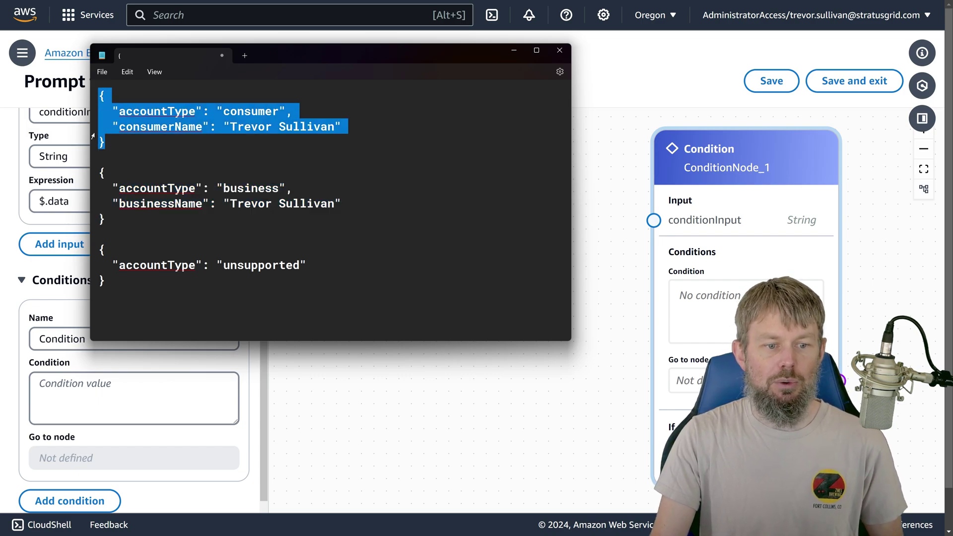
key(Right)
key(Return)
key(Down)
key(Down)
key(Down)
key(Down)
key(Down)
key(Down)
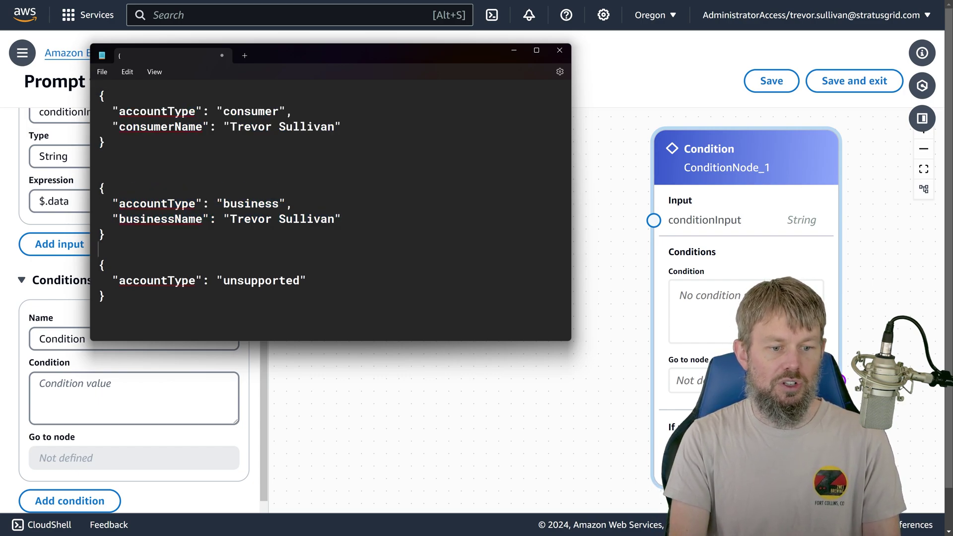
key(Return)
drag(237, 64, 586, 57)
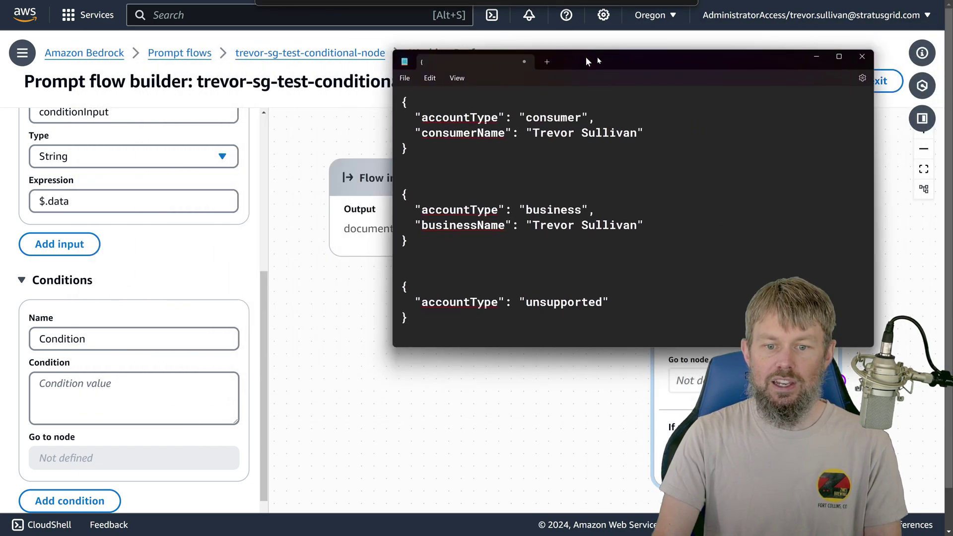
Step: Change the Flow input node's document output type from String to Object
click(817, 53)
scroll(479, 351, up, 2)
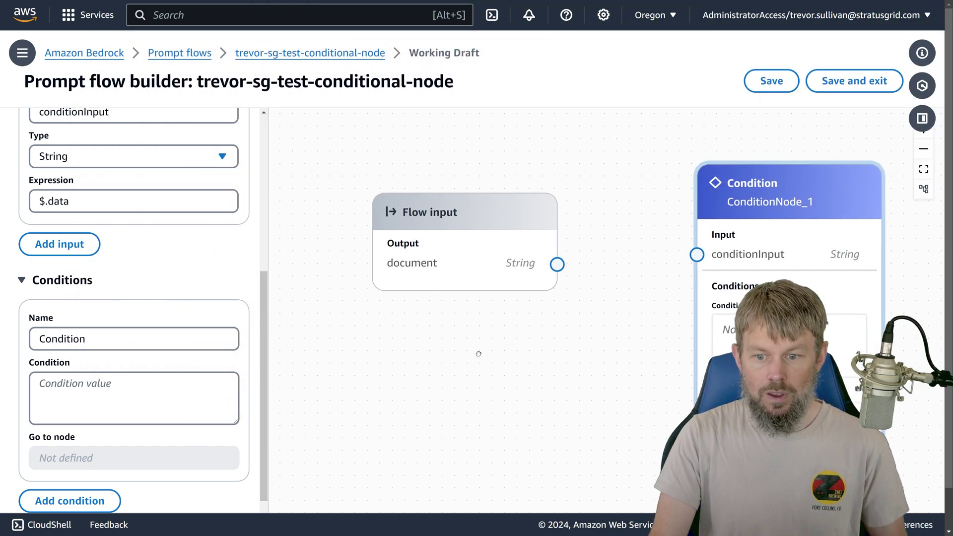
scroll(437, 341, down, 2)
scroll(468, 344, down, 1)
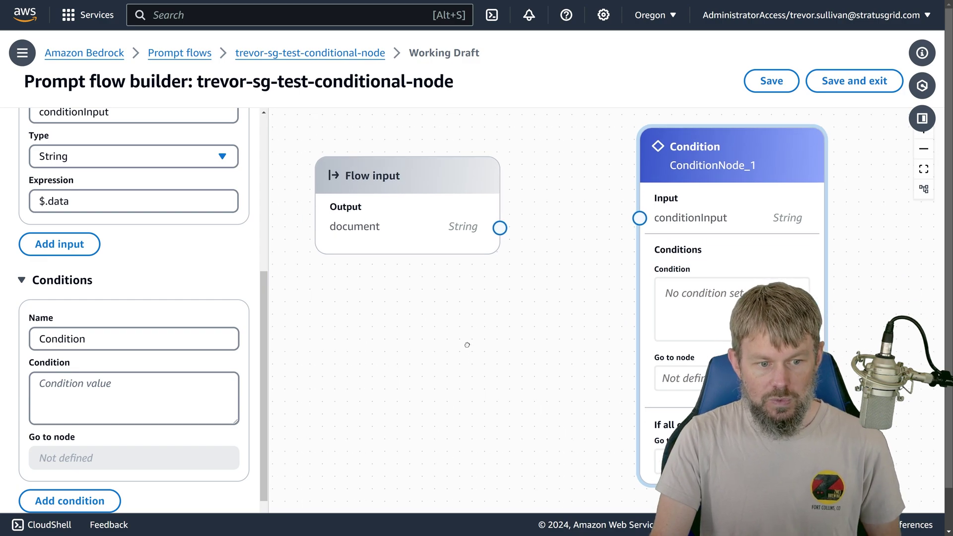
click(423, 246)
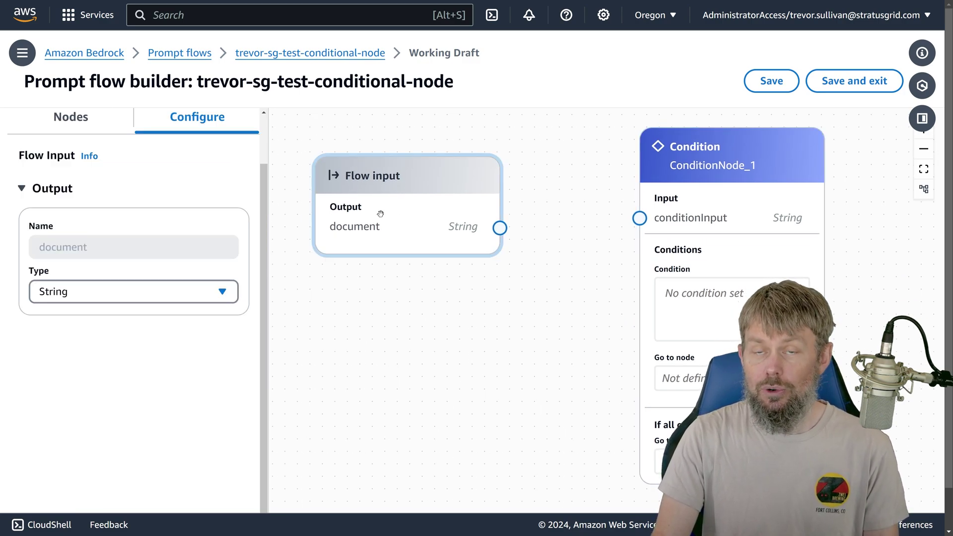
click(149, 292)
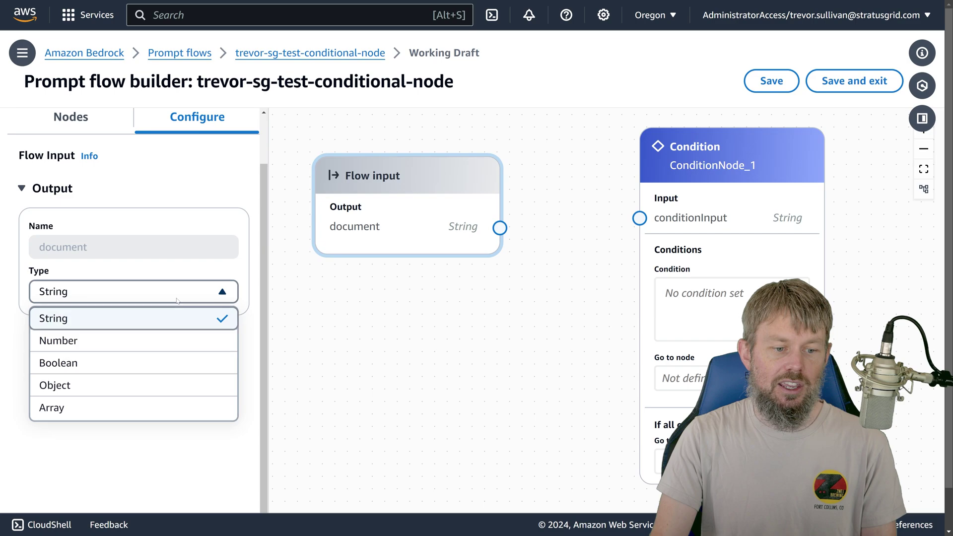
click(94, 387)
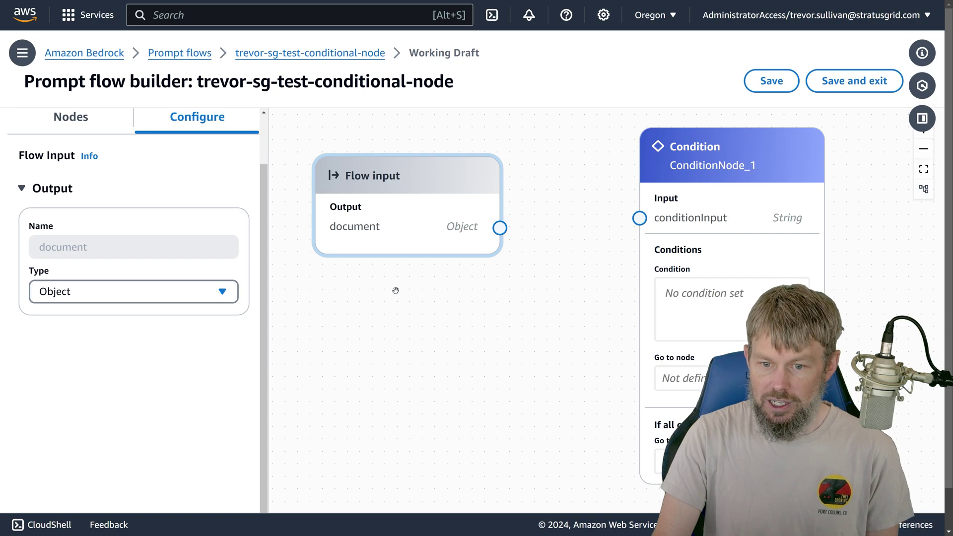
Step: Link the Flow input's document output to ConditionNode_1's conditionInput and select the Condition node
scroll(447, 324, down, 3)
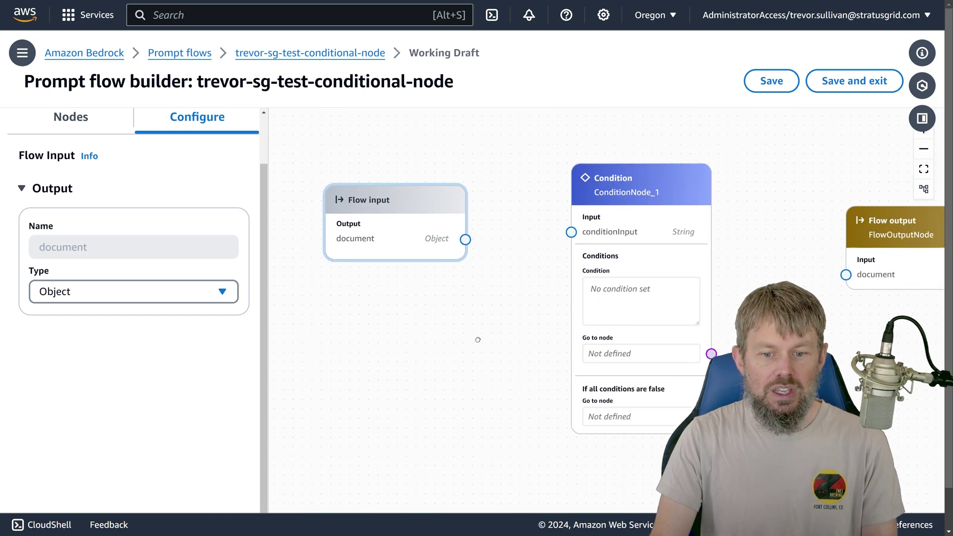
drag(341, 191, 346, 175)
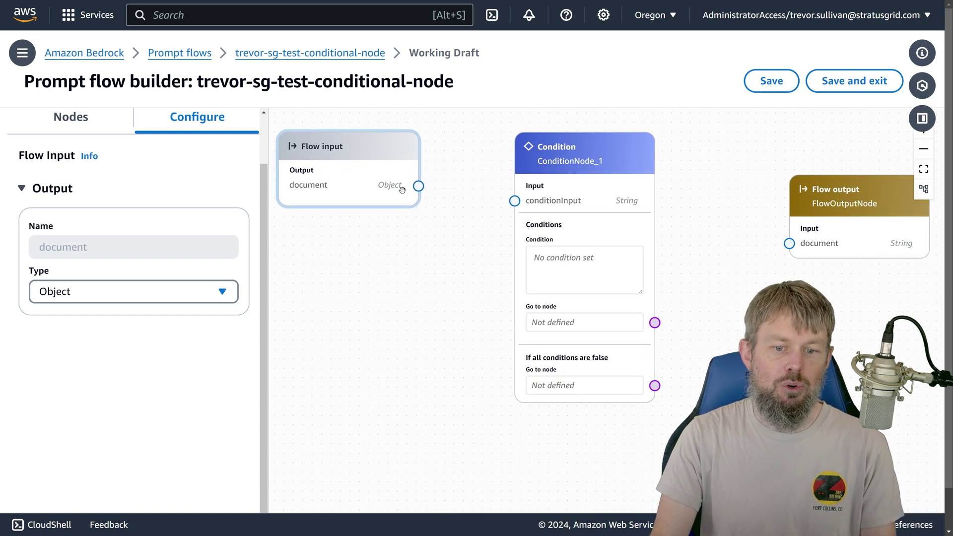
drag(418, 186, 515, 201)
click(562, 153)
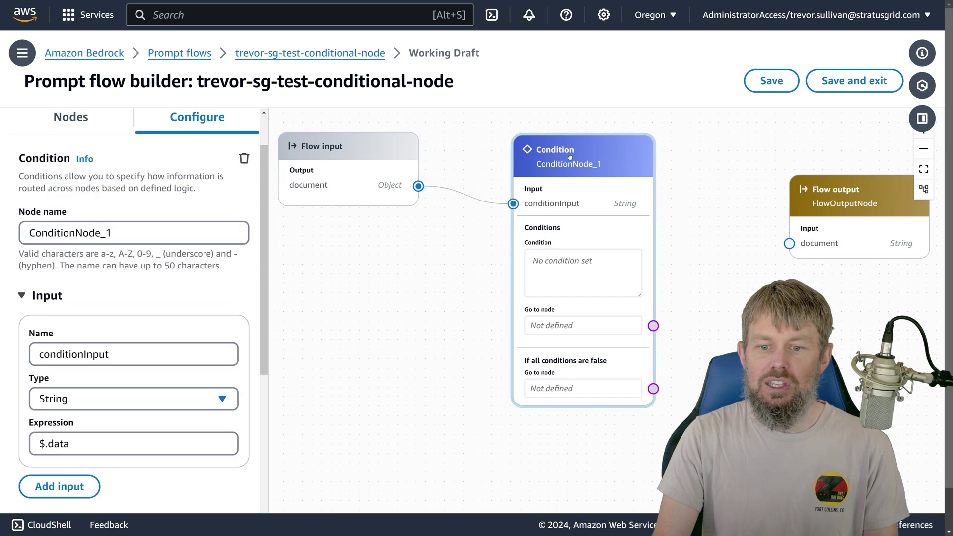
mouse_move(562, 154)
mouse_down()
mouse_move(515, 150)
mouse_move(547, 145)
mouse_up()
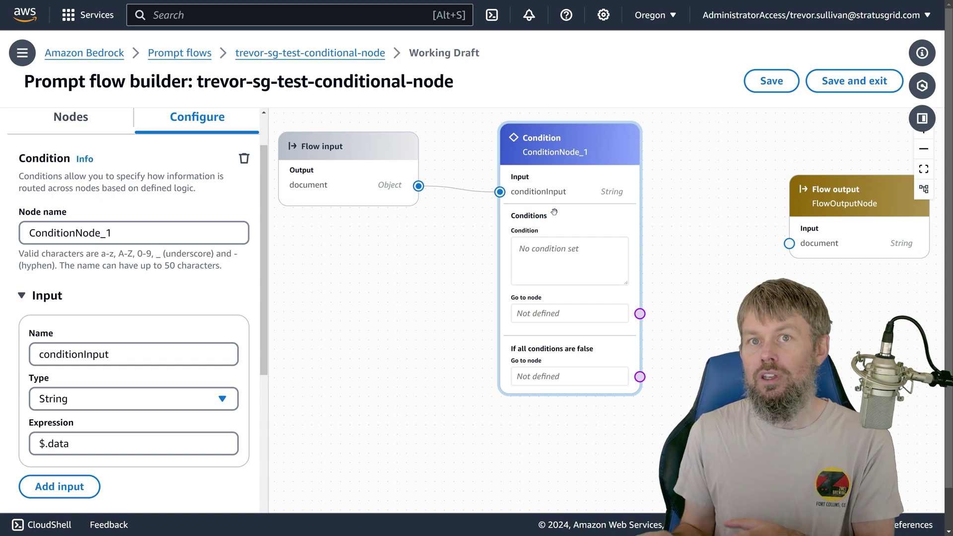
Step: In the docs, open Example prompt flows and expand 'Create a flow with a condition node'
key(ctrl+Tab)
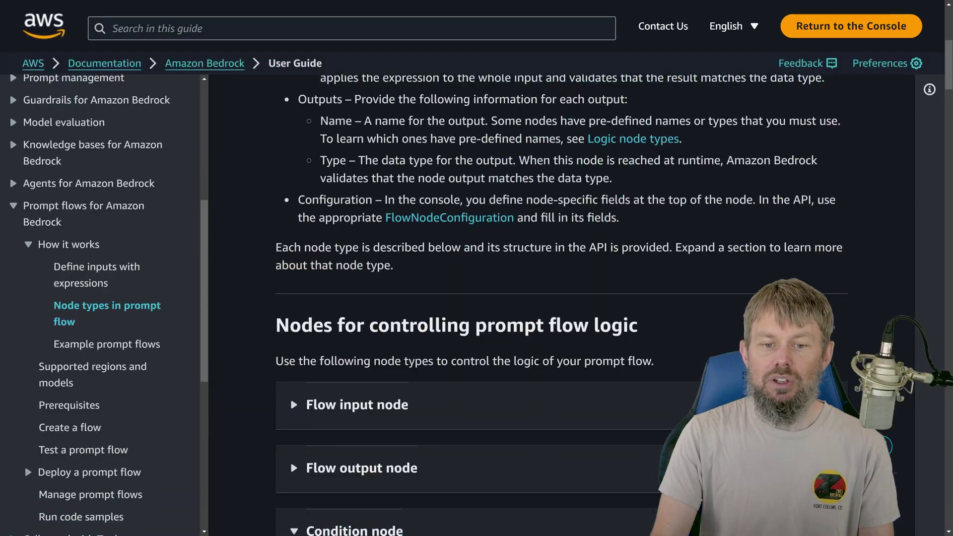
scroll(473, 219, up, 6)
scroll(473, 219, down, 2)
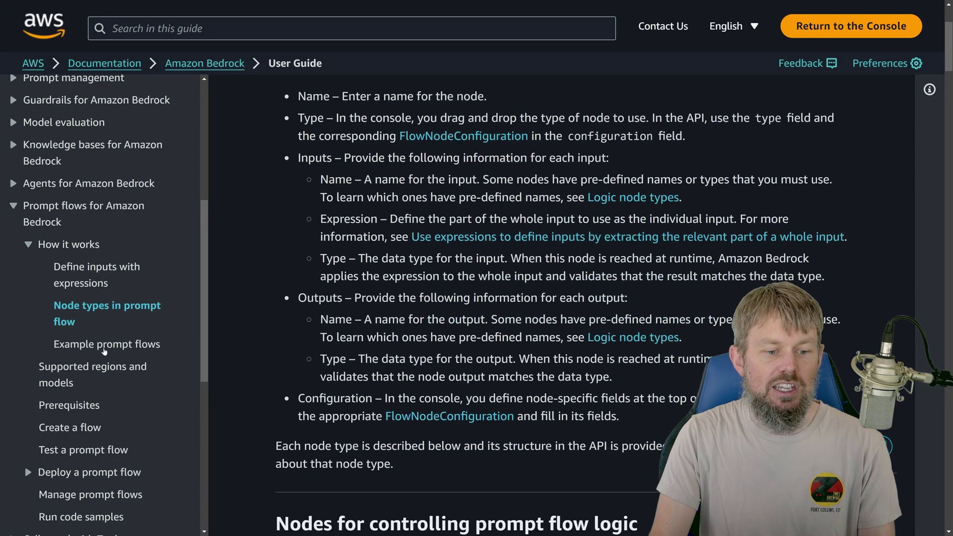
click(101, 347)
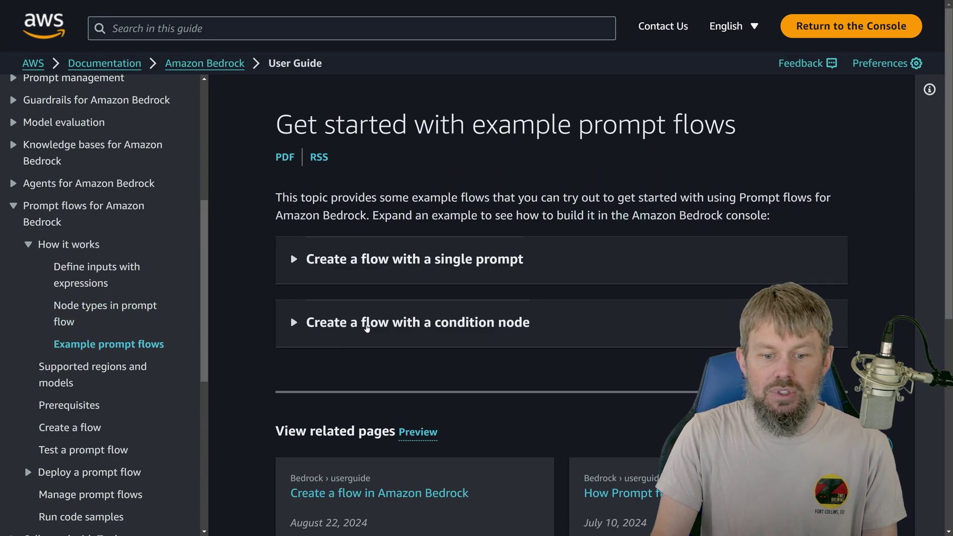
click(348, 324)
scroll(348, 326, down, 5)
scroll(513, 146, down, 3)
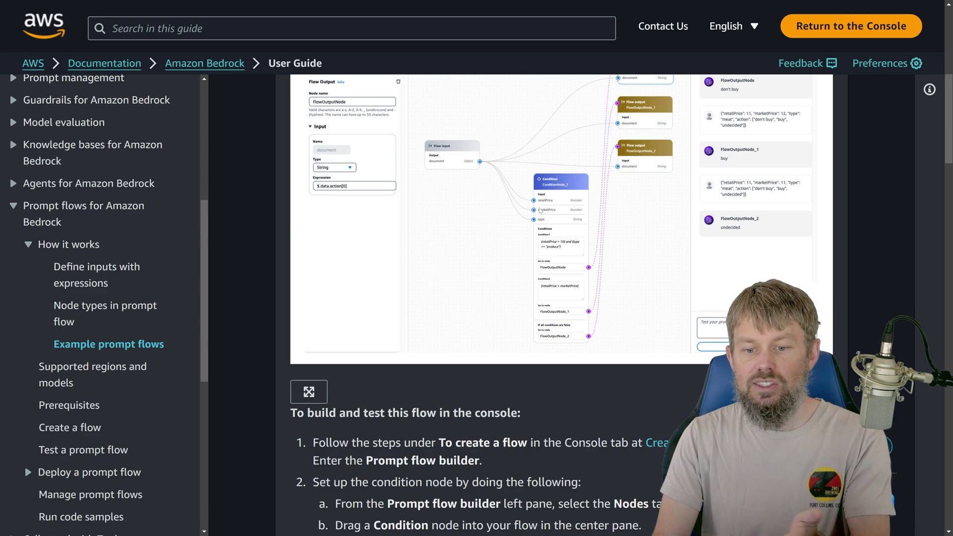
scroll(549, 209, down, 1)
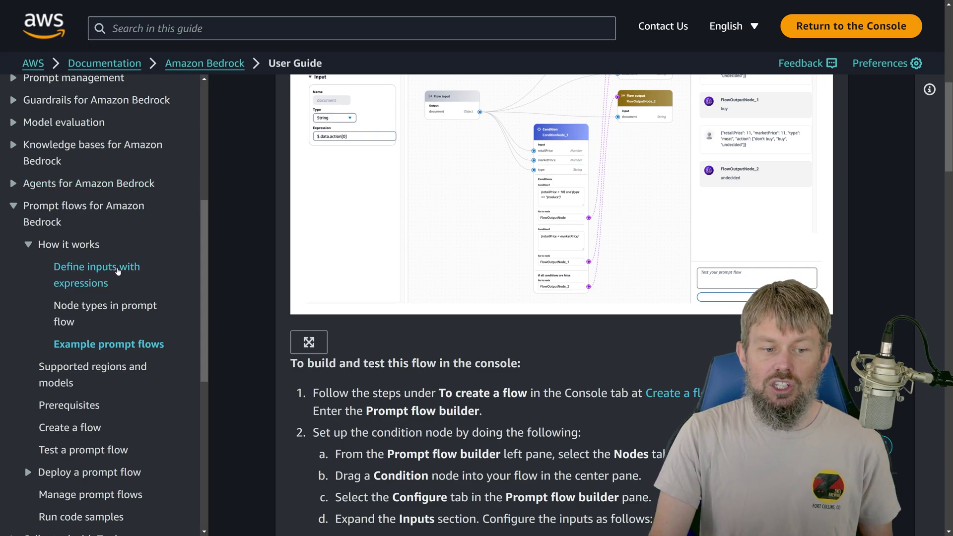
Step: Read the 'Define inputs with expressions' page, highlighting the .name expression syntax
click(115, 271)
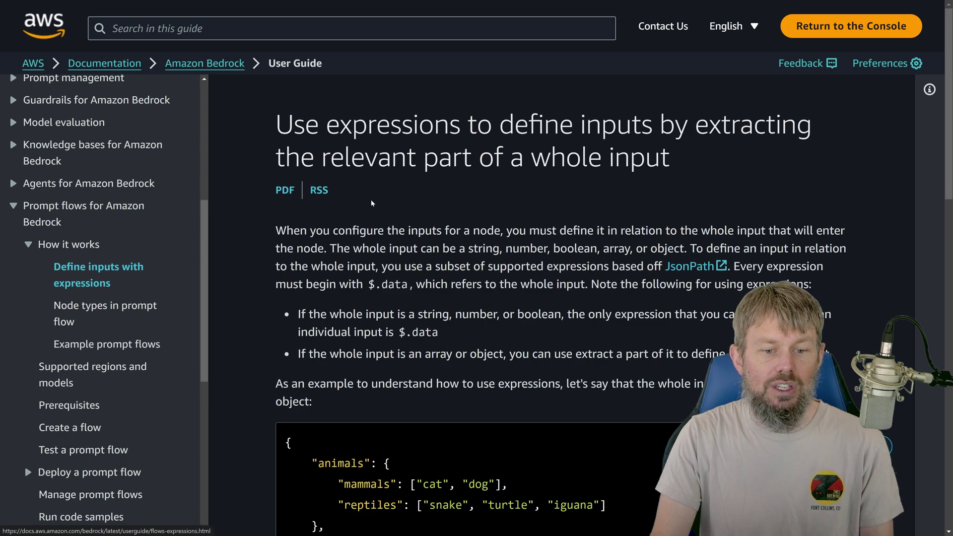
scroll(343, 216, down, 5)
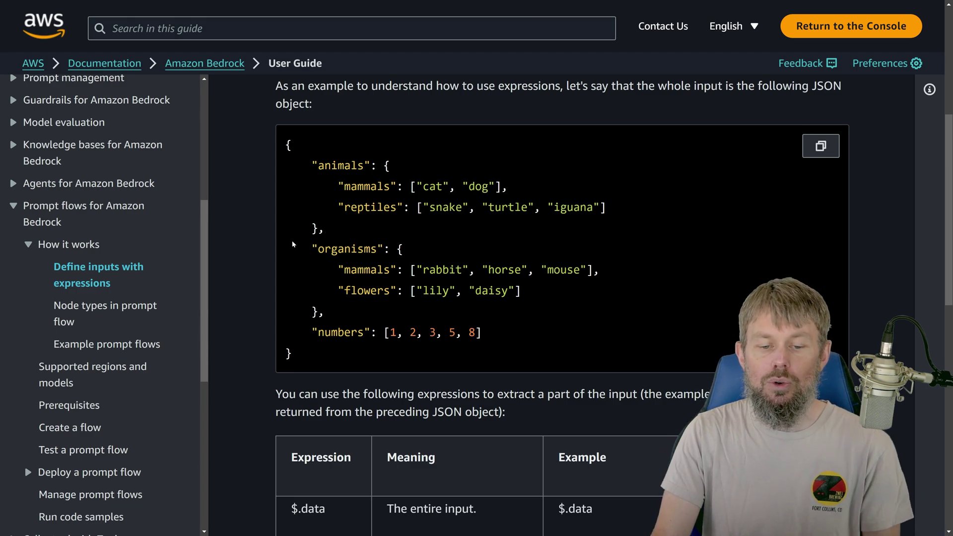
scroll(356, 277, down, 5)
scroll(356, 277, up, 4)
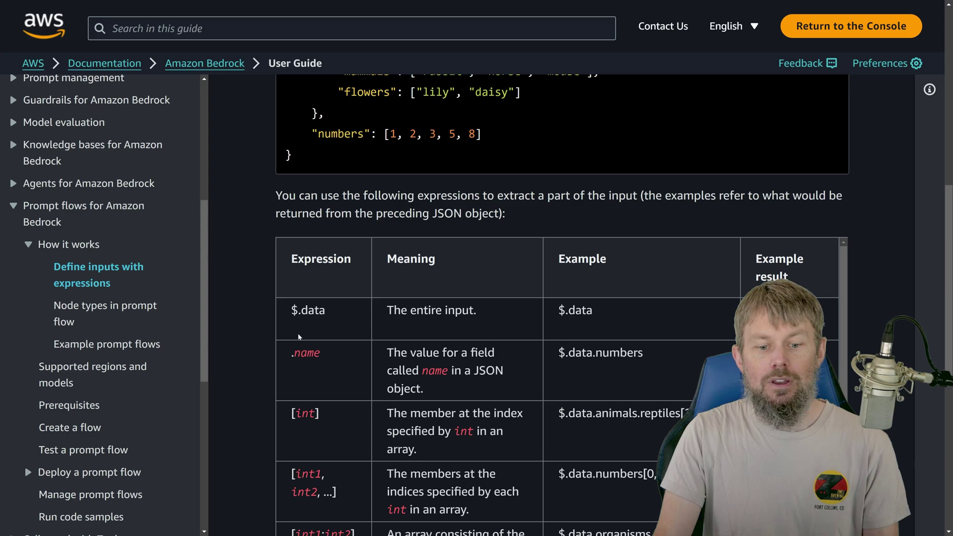
drag(300, 257, 290, 217)
click(285, 234)
scroll(322, 218, down, 3)
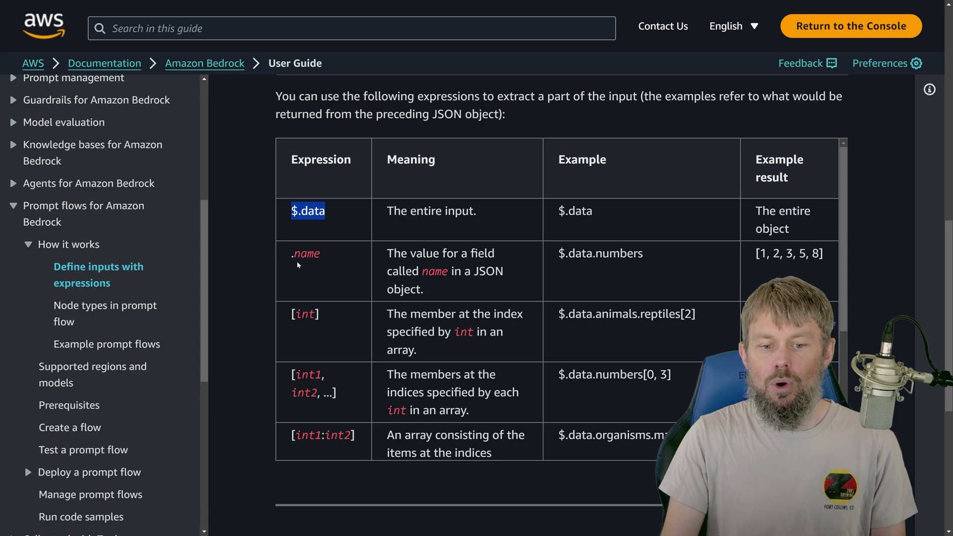
drag(322, 256, 288, 259)
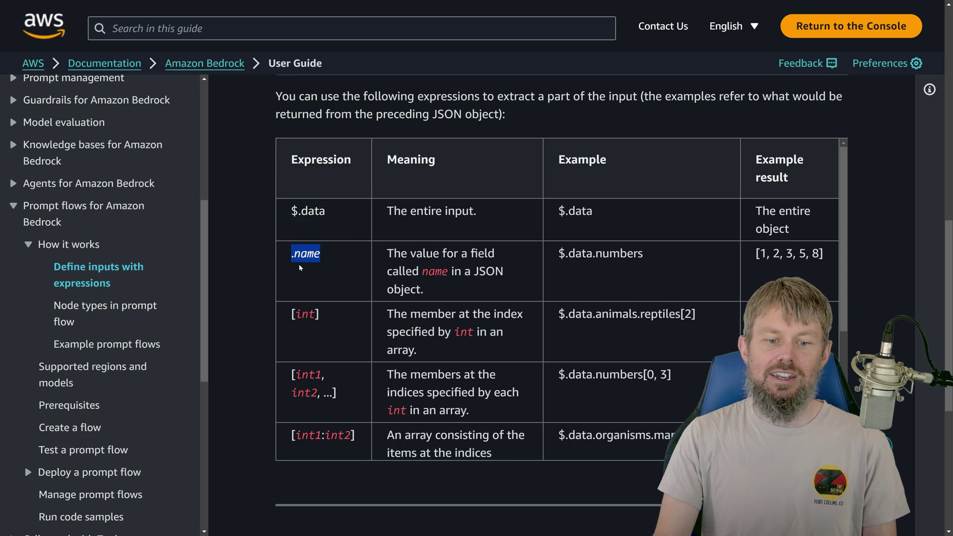
Step: Compare it with the accountType field in the Notepad JSON samples, then minimize Notepad
drag(951, 100, 297, 67)
double_click(257, 125)
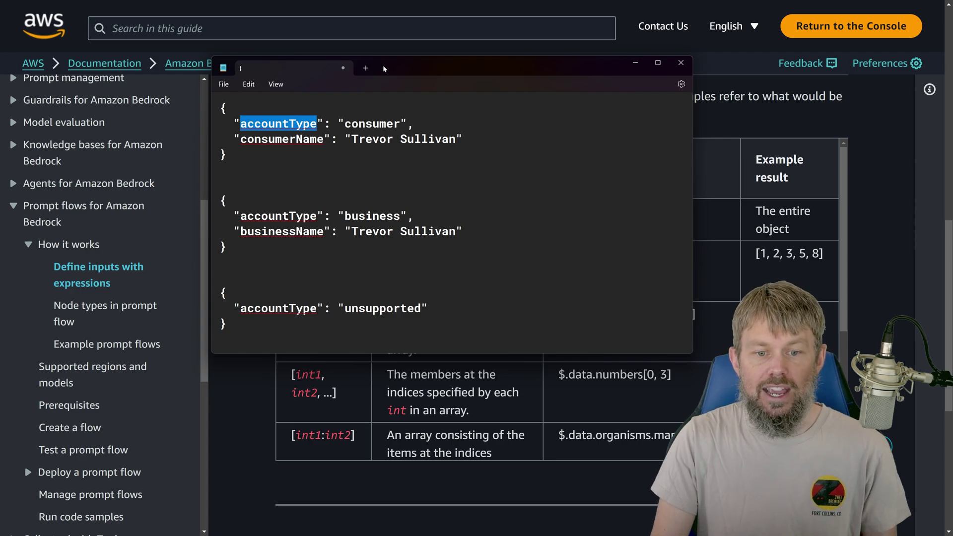
click(635, 63)
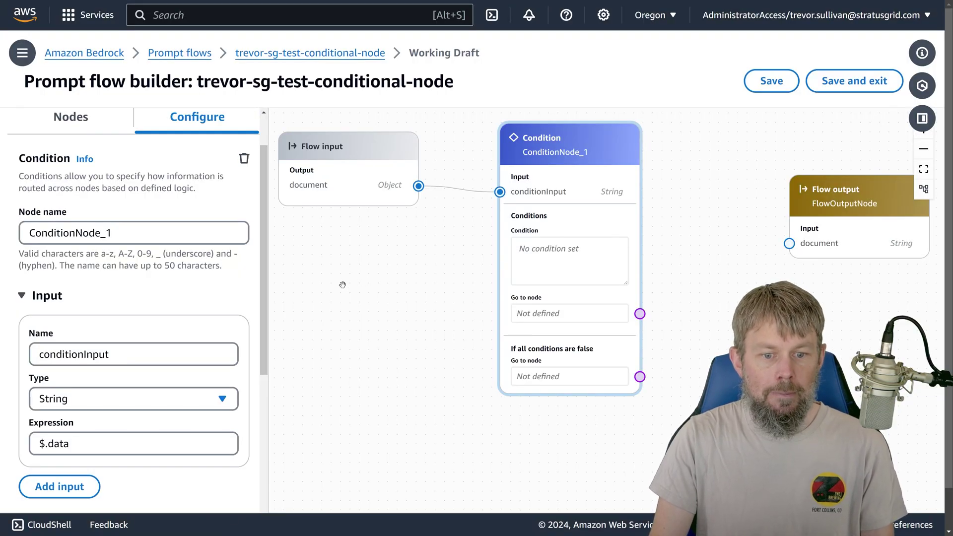
Step: Rename the Condition node's input to accountType
drag(502, 222, 526, 226)
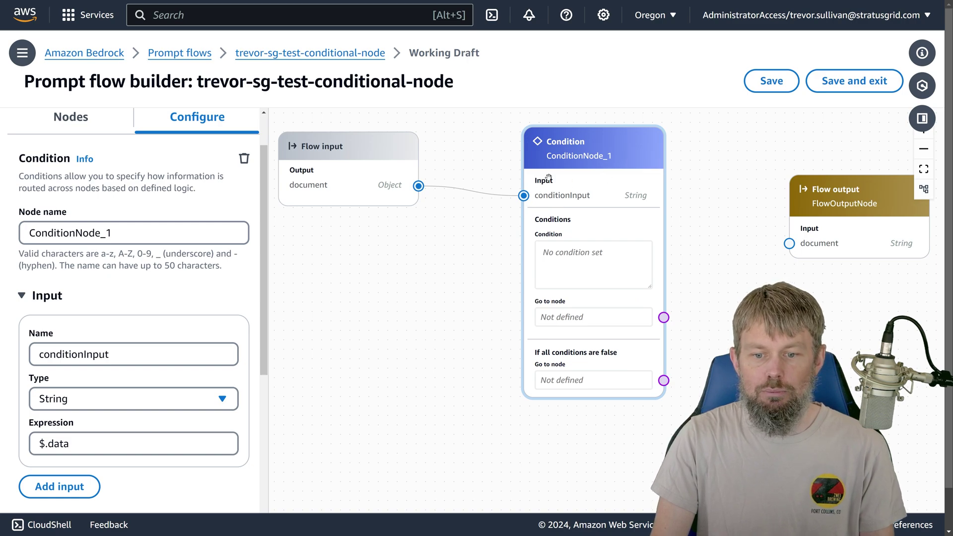
scroll(161, 305, down, 1)
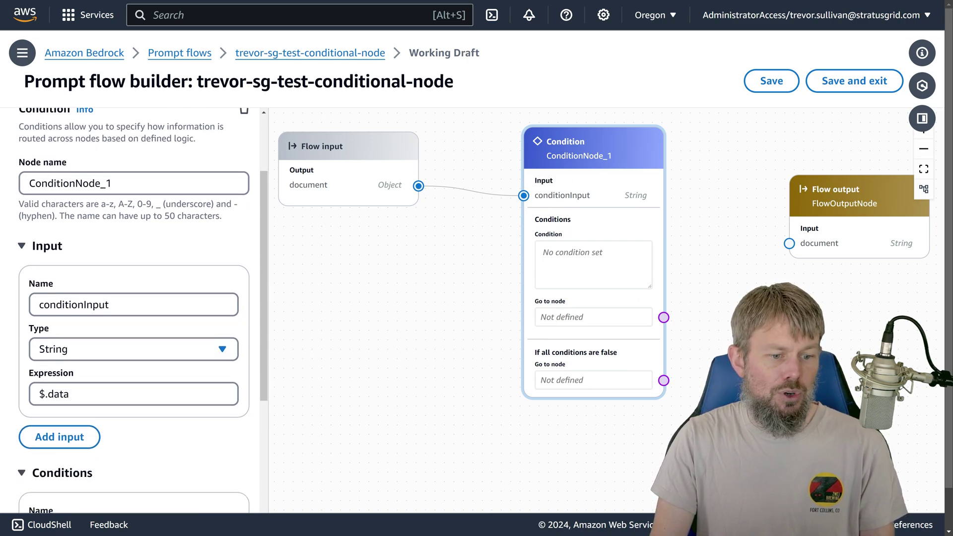
double_click(74, 305)
text(accunt)
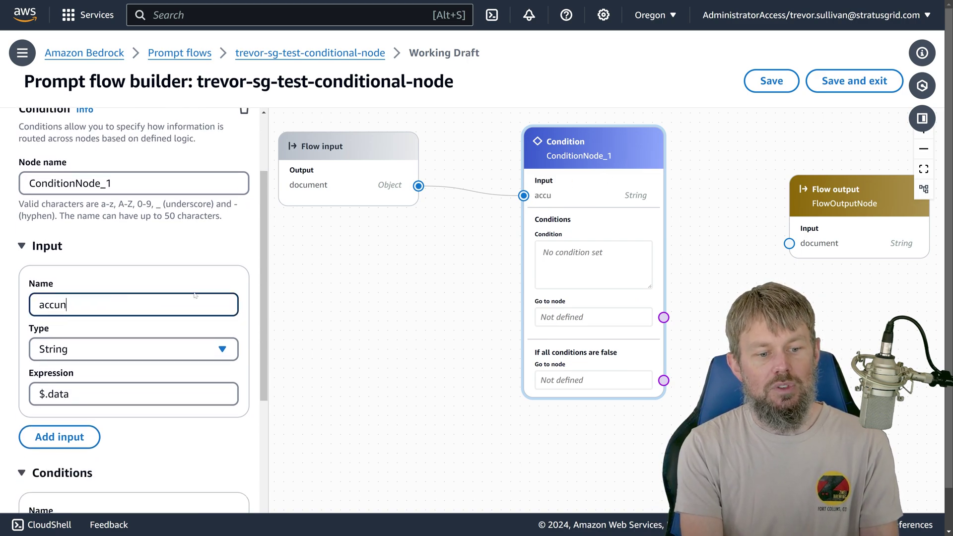
key(BackSpace)
key(BackSpace)
key(BackSpace)
text(ountTye)
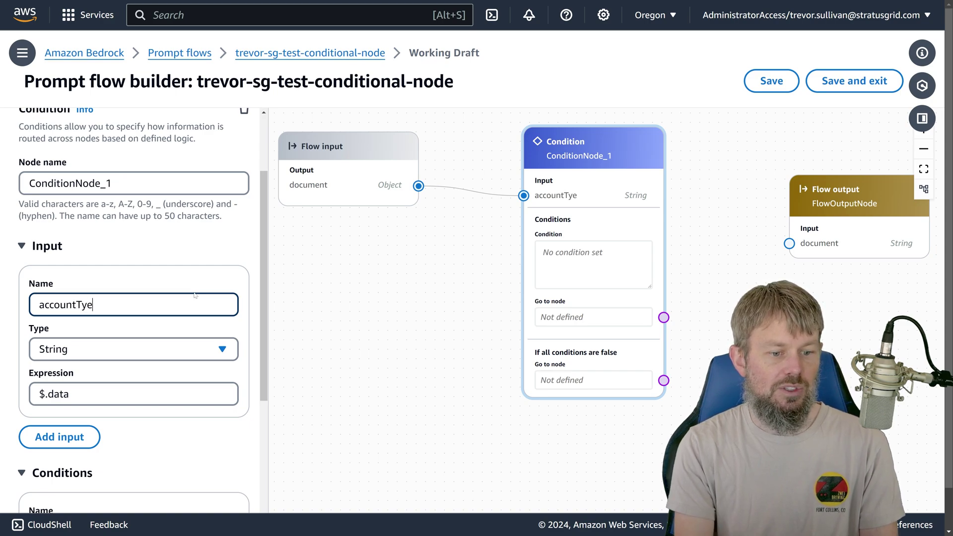
key(BackSpace)
text(pe)
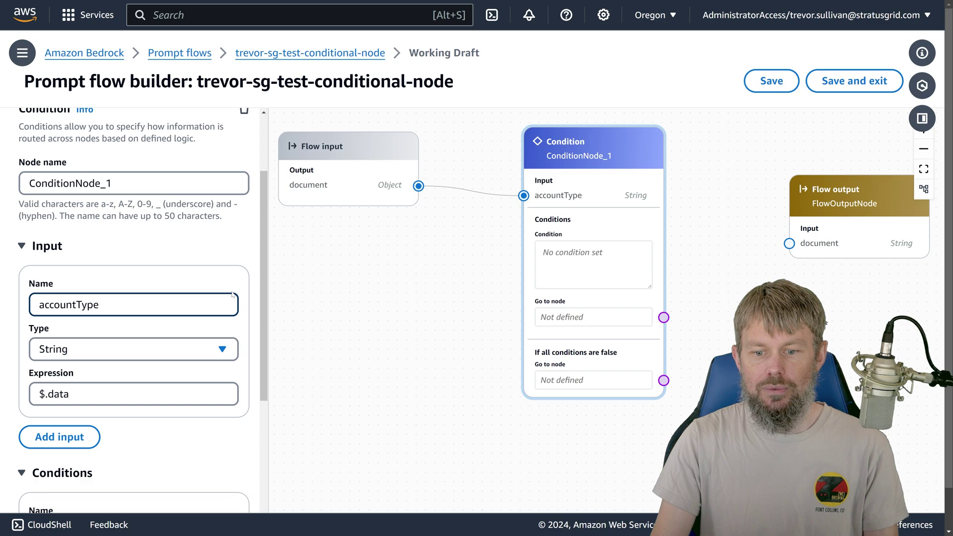
Step: Set the input expression to $.data.accountType
scroll(176, 264, down, 2)
click(70, 295)
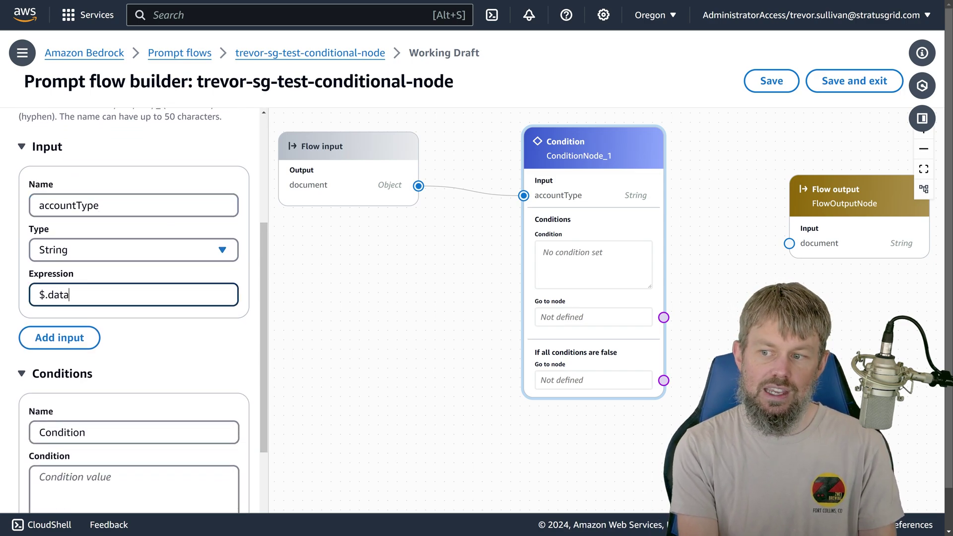
text(.)
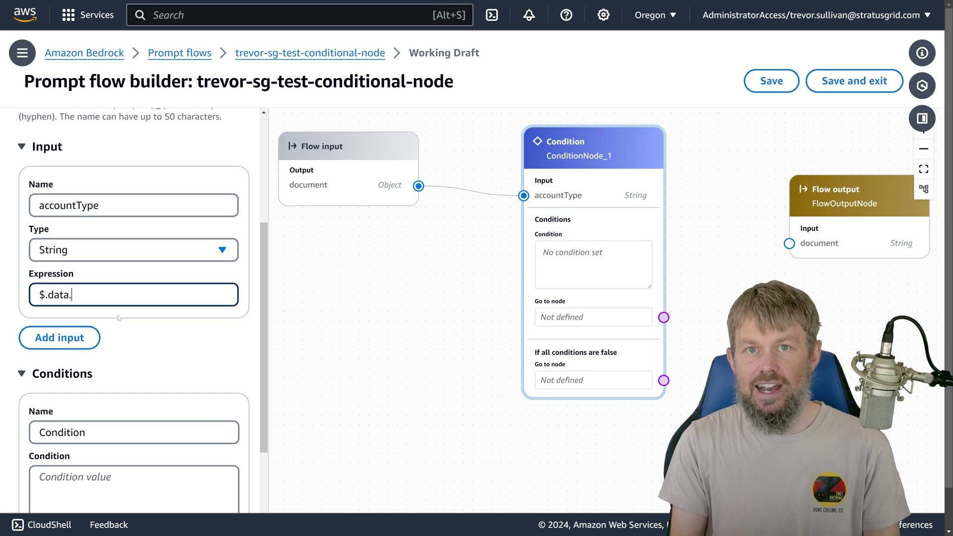
text(accoutType)
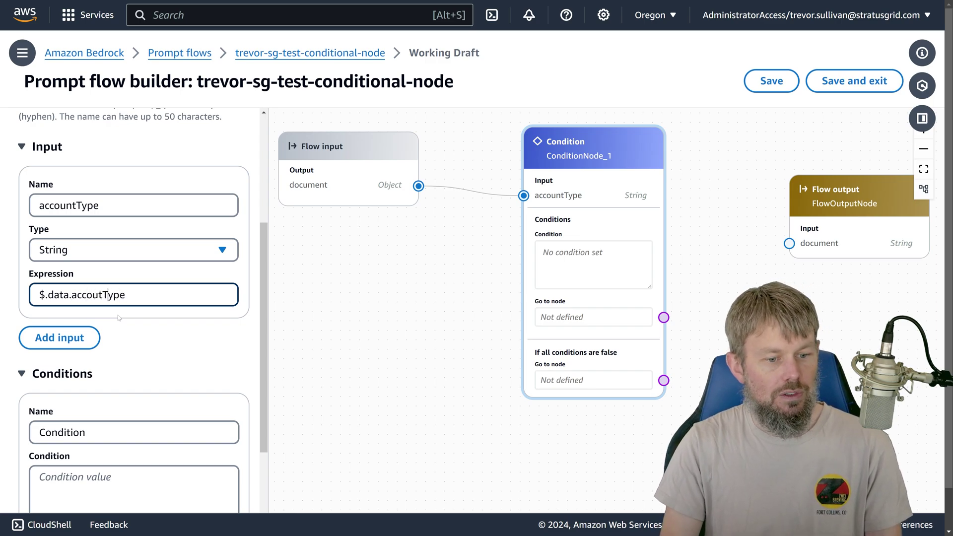
text(n)
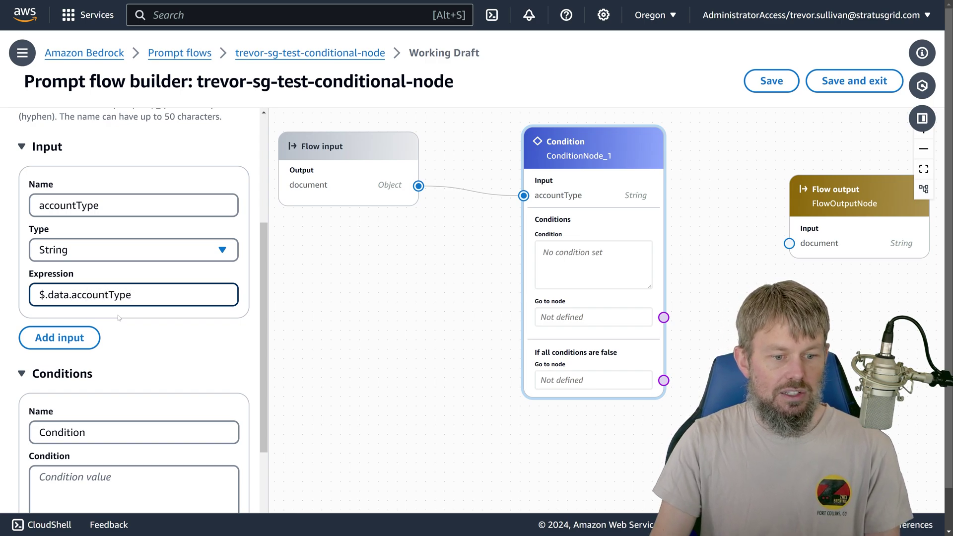
double_click(101, 295)
click(131, 295)
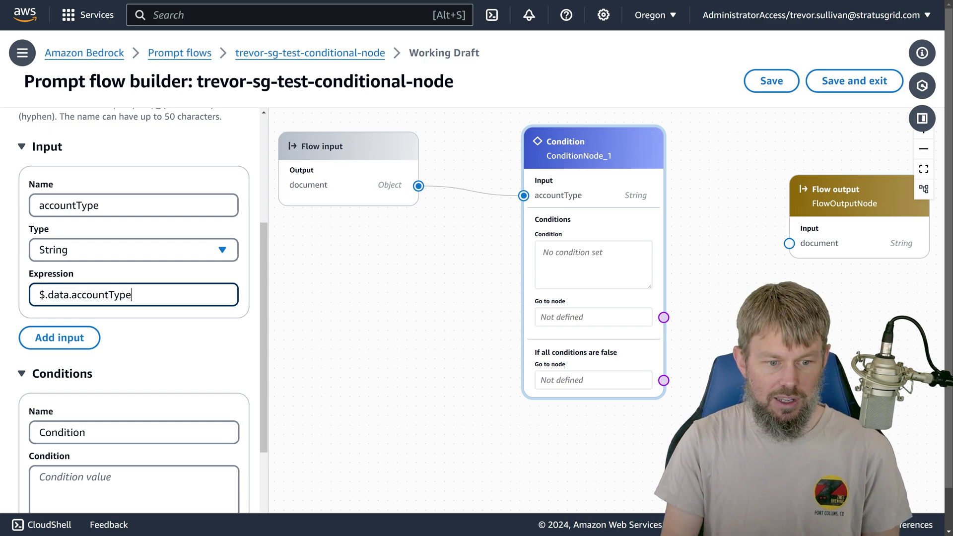
key(shift+Left)
key(shift+Left)
key(shift+Left)
key(shift+Left)
key(shift+Left)
key(shift+Left)
key(shift+Left)
key(shift+Left)
key(shift+Left)
key(shift+Left)
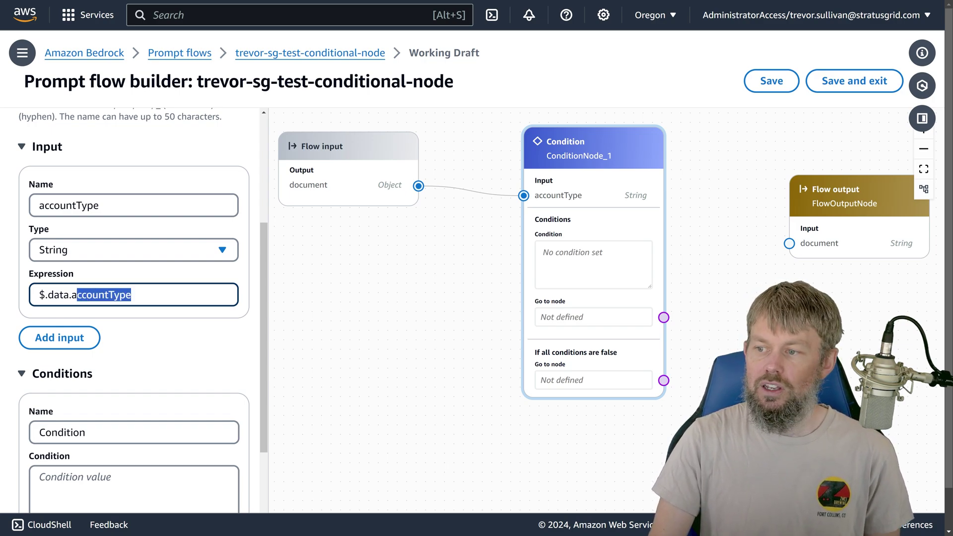
Step: Check the accountType key against the Notepad JSON samples and return to the flow builder
key(alt+Tab)
double_click(359, 123)
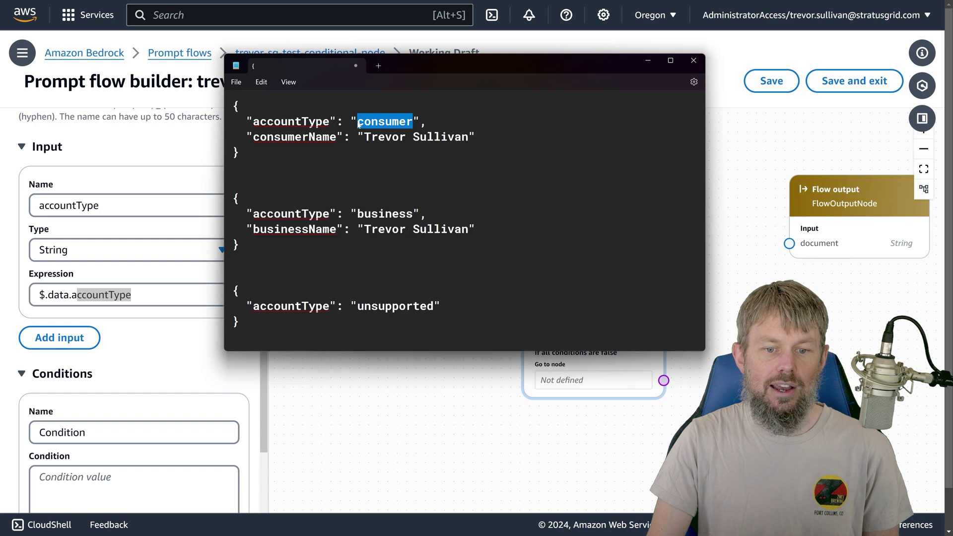
double_click(291, 121)
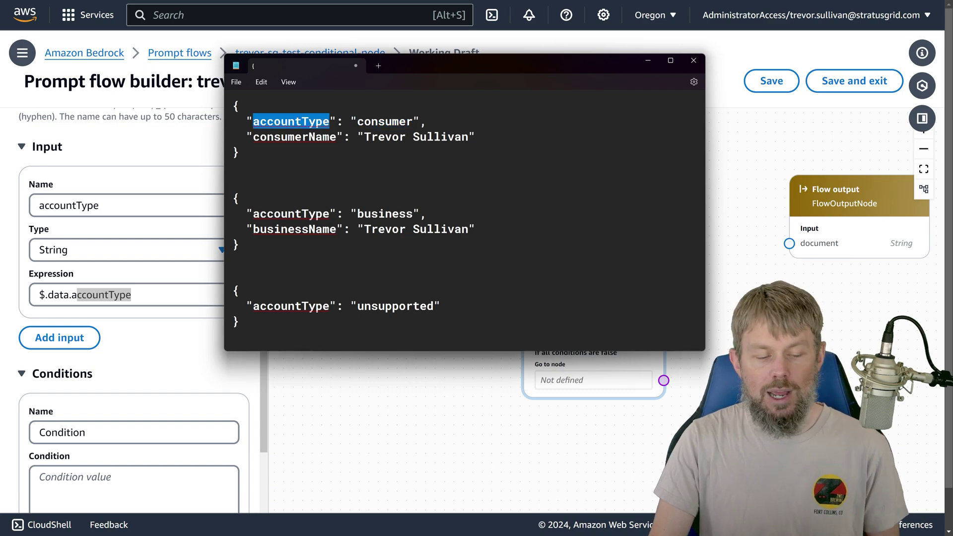
drag(456, 62, 452, 103)
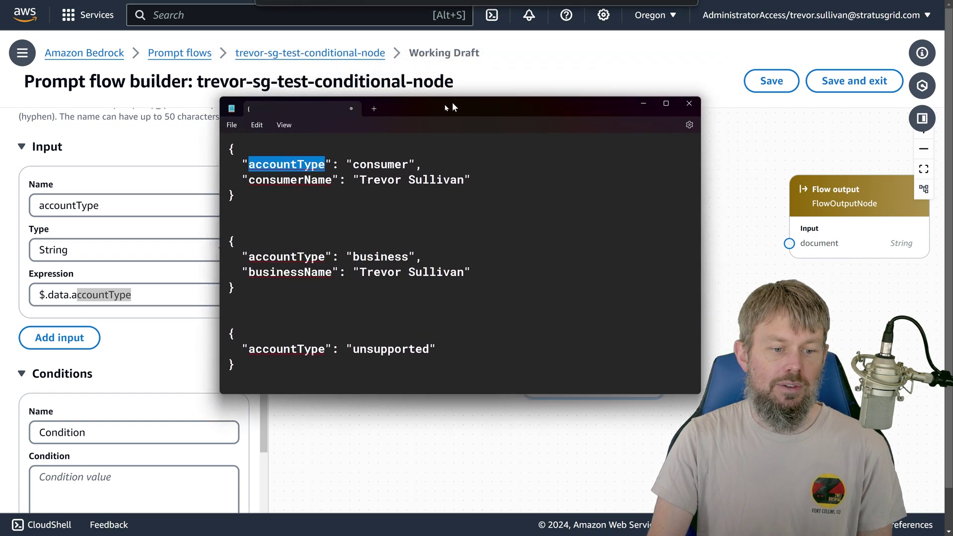
key(alt+Tab)
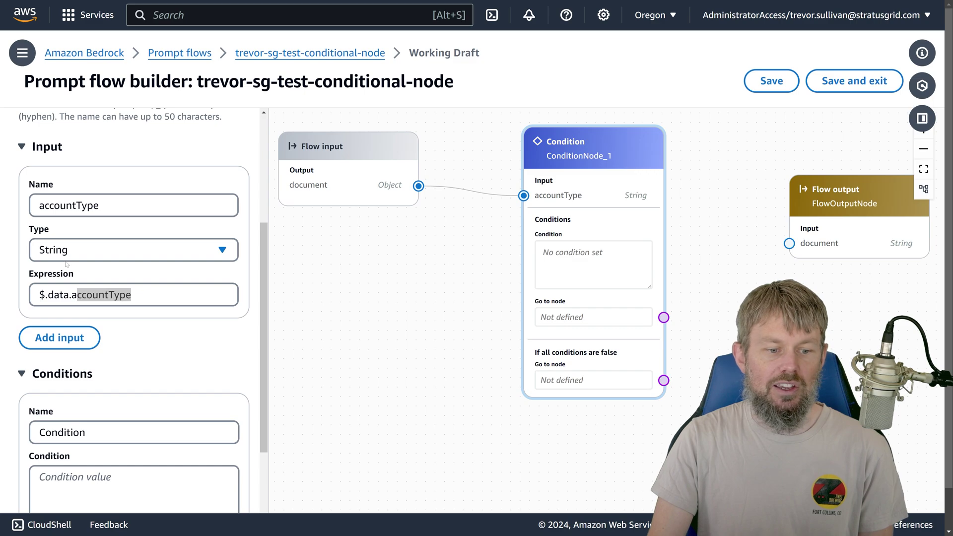
double_click(70, 205)
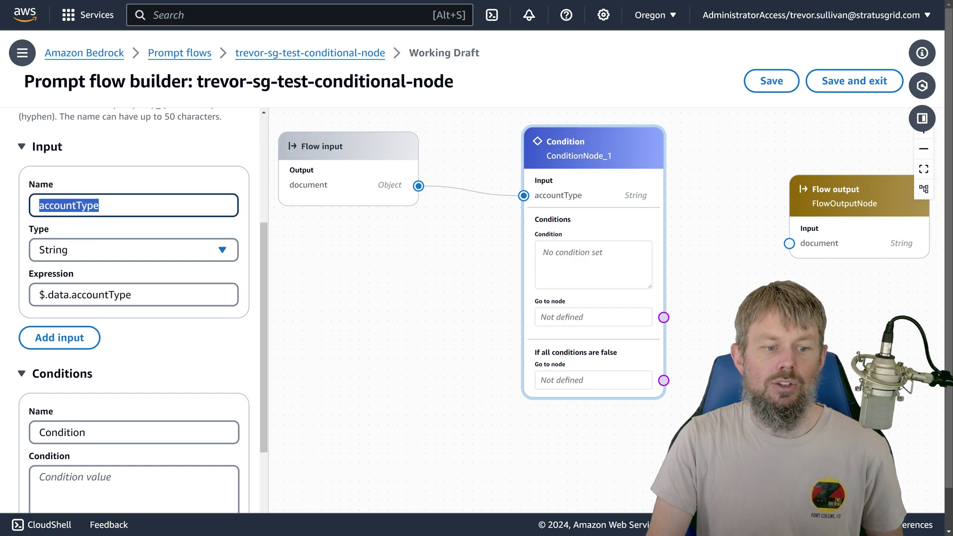
scroll(124, 357, down, 2)
click(124, 392)
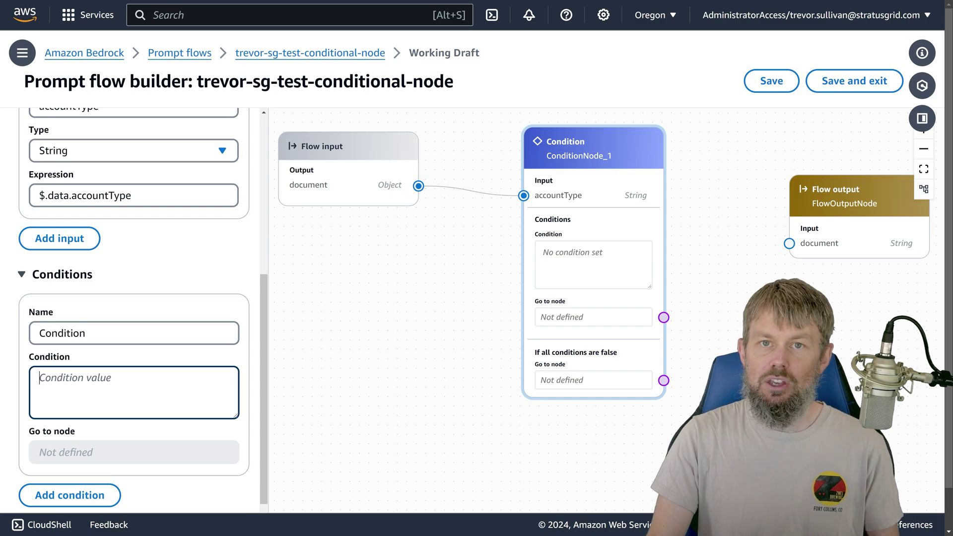
scroll(134, 307, up, 2)
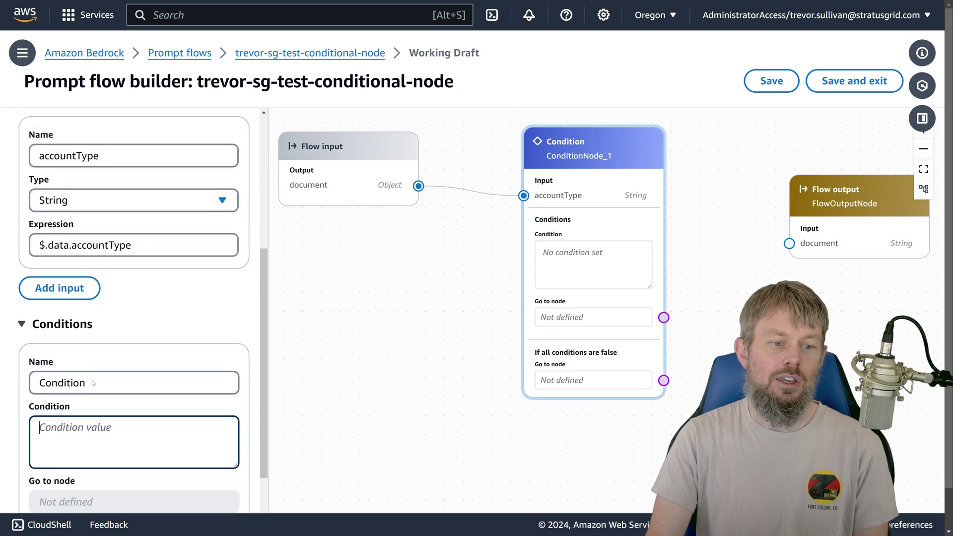
drag(60, 205, 98, 205)
key(shift+Left)
key(shift+Left)
key(shift+Left)
key(shift+Left)
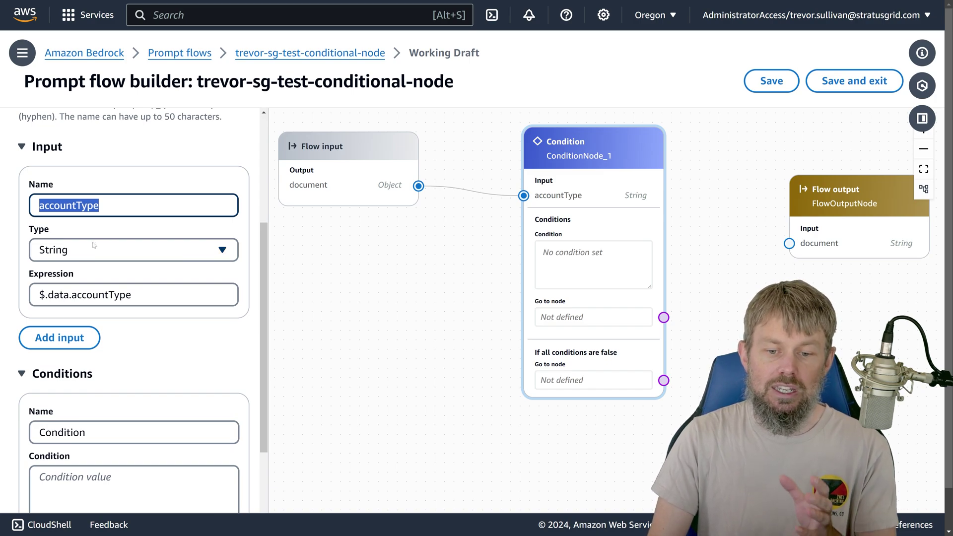
scroll(134, 308, down, 3)
click(99, 337)
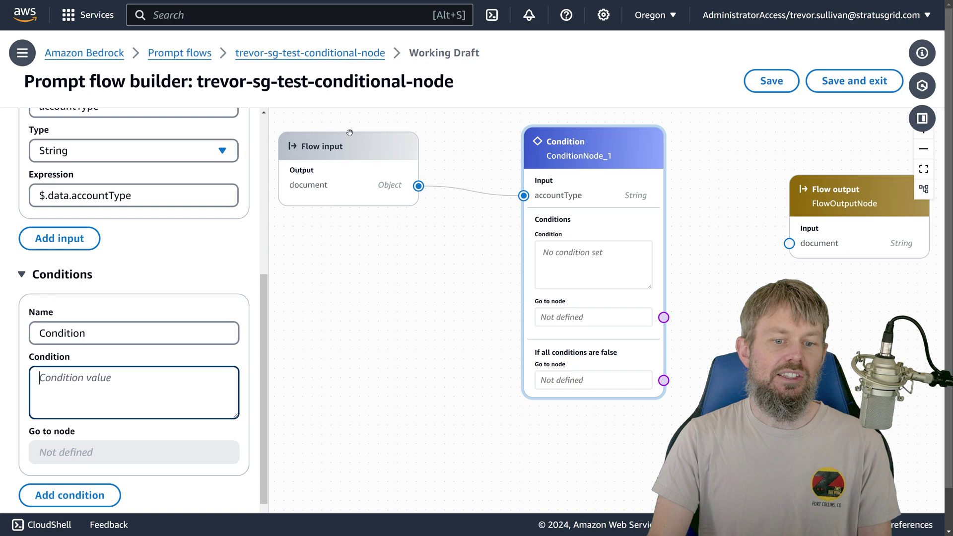
mouse_move(352, 180)
mouse_down()
mouse_move(361, 184)
mouse_move(353, 169)
mouse_up()
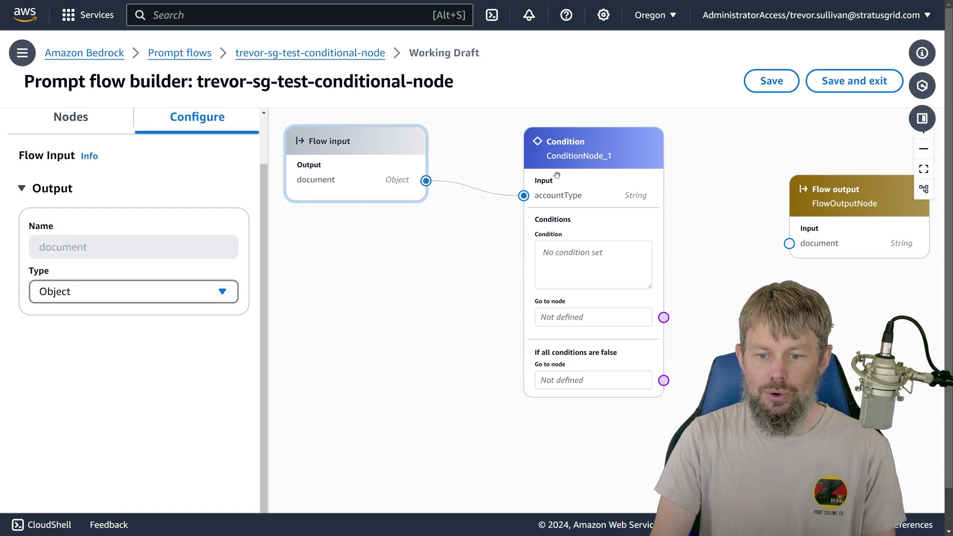
drag(556, 175, 565, 189)
mouse_move(426, 268)
mouse_down()
mouse_move(403, 260)
mouse_move(419, 267)
mouse_up()
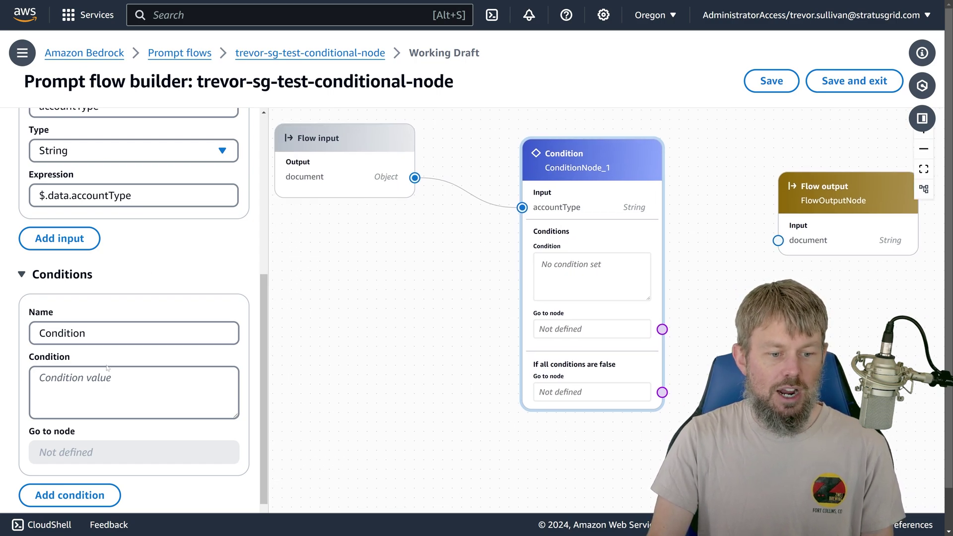
scroll(135, 392, down, 1)
click(134, 342)
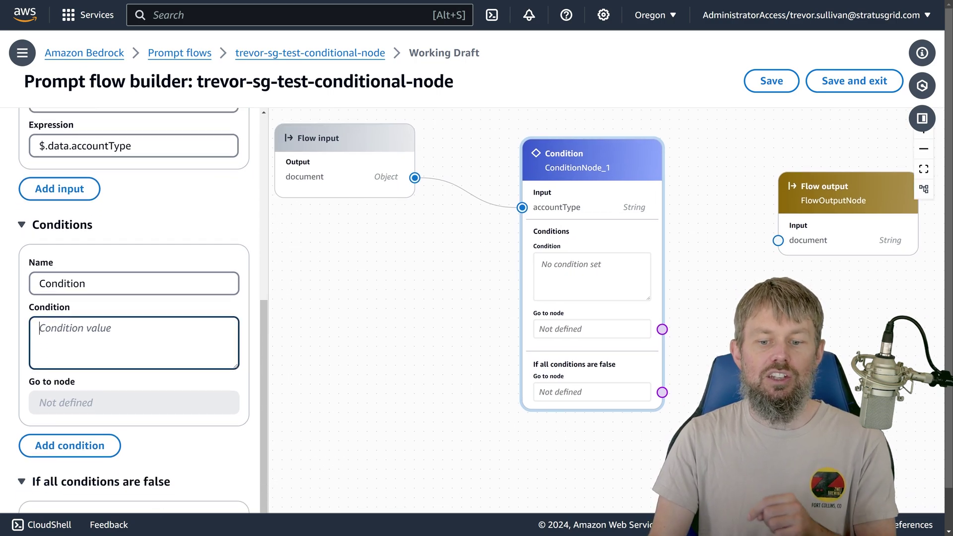
drag(408, 338, 393, 246)
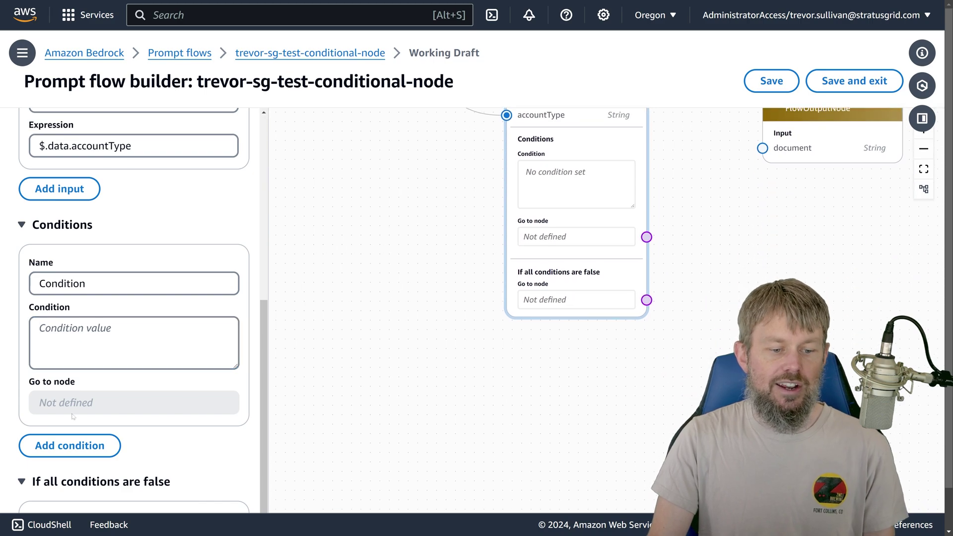
Step: Add a second condition to the Condition node
click(52, 445)
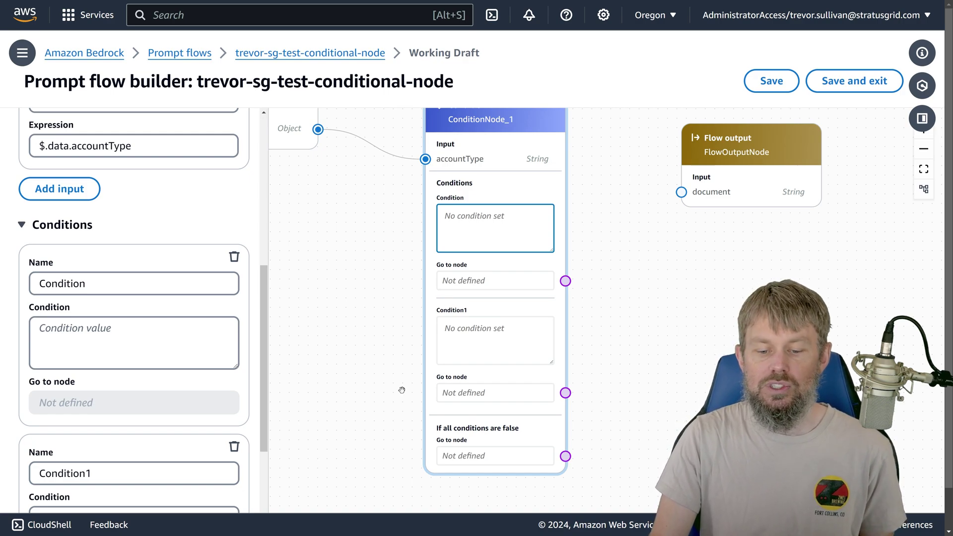
drag(400, 389, 334, 276)
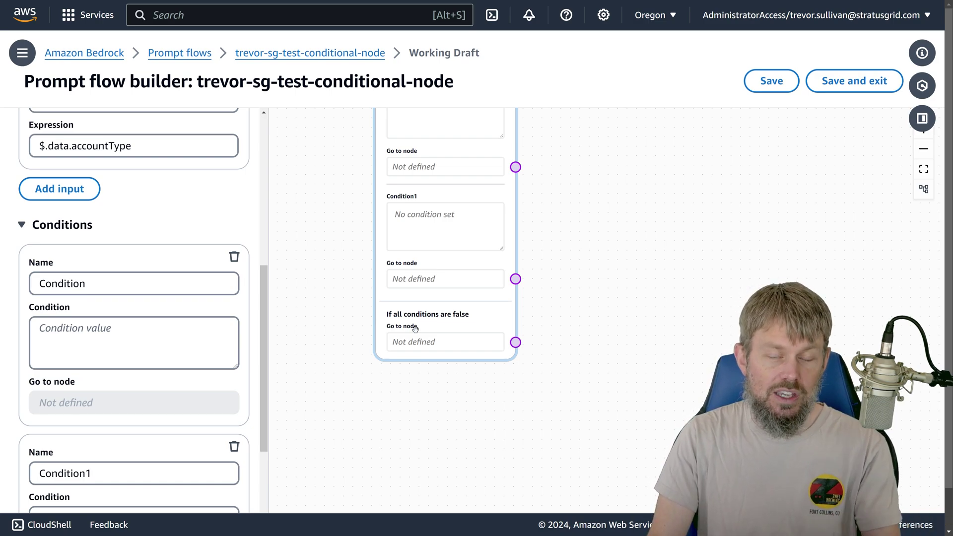
scroll(341, 186, up, 3)
click(440, 226)
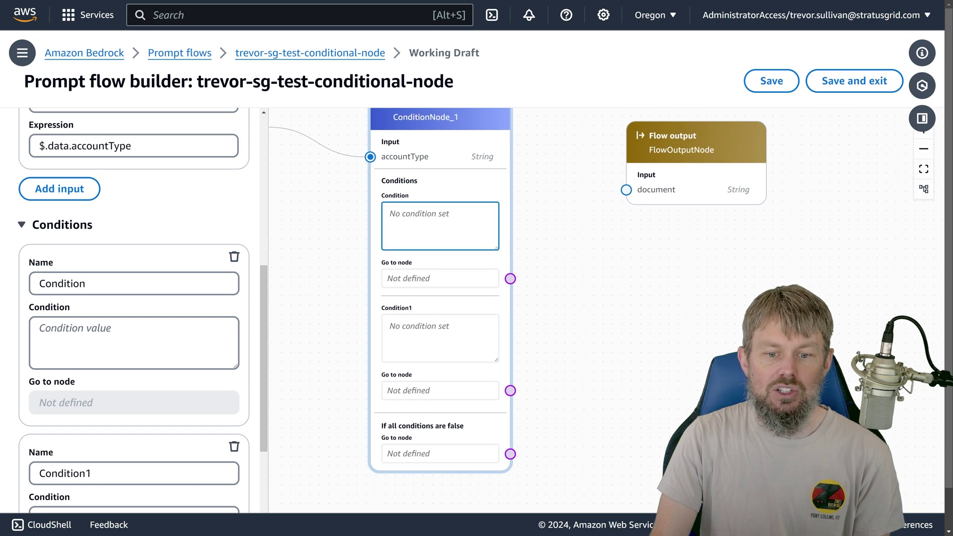
Step: Enter accountType == "consumer" as the first condition's expression
click(39, 328)
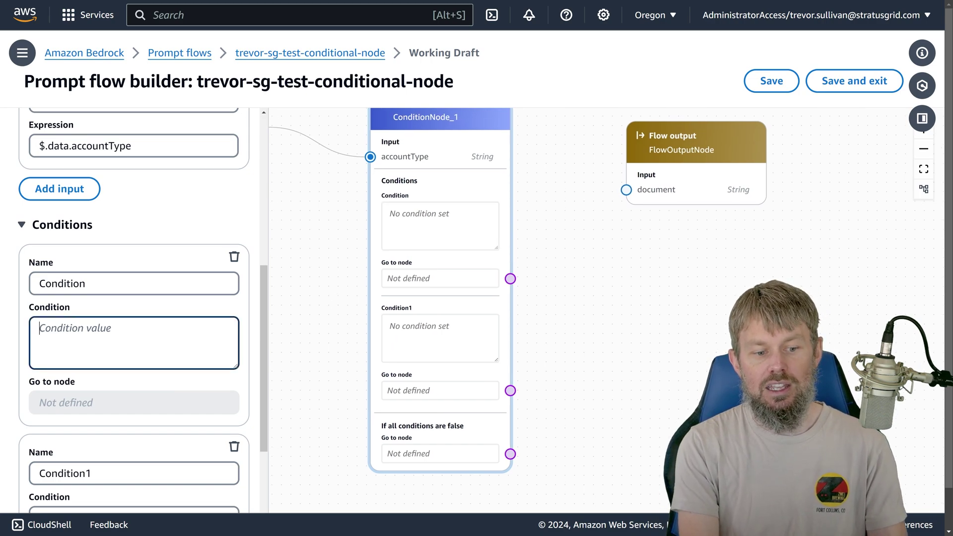
text(accountT)
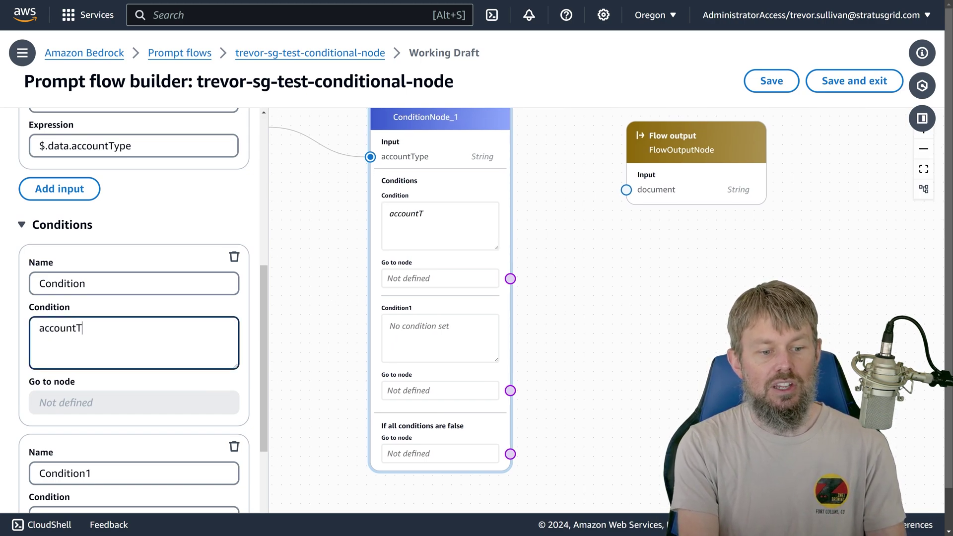
text(ype ==)
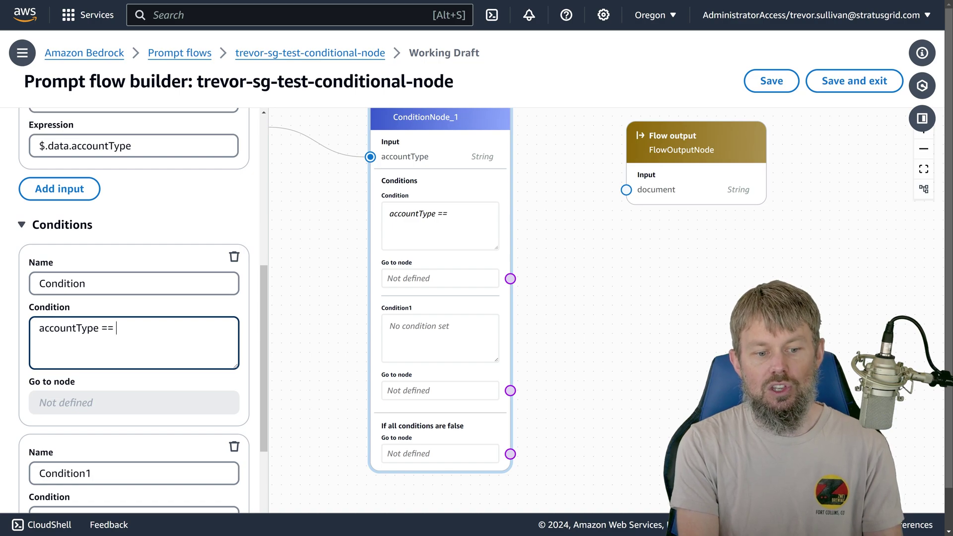
text( "consumer)
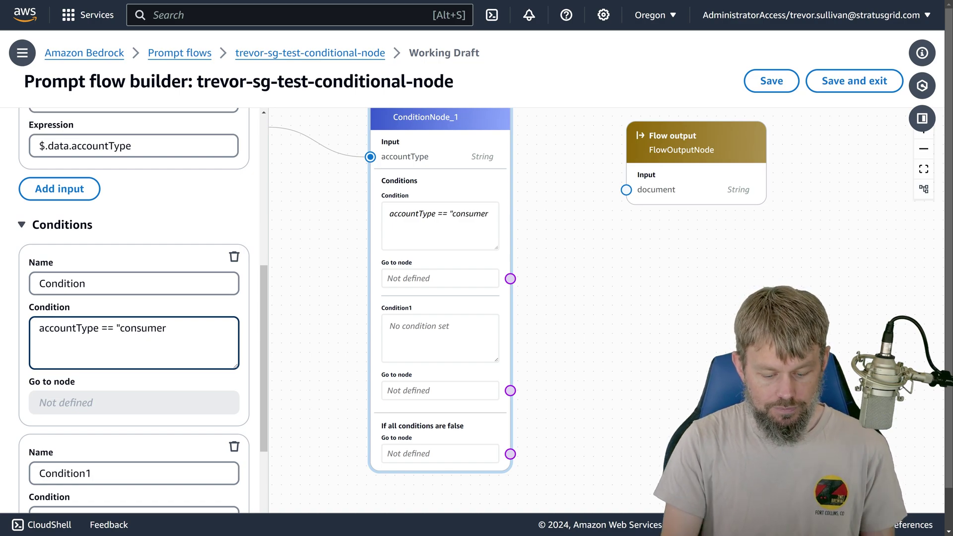
text(")
drag(171, 329, 39, 328)
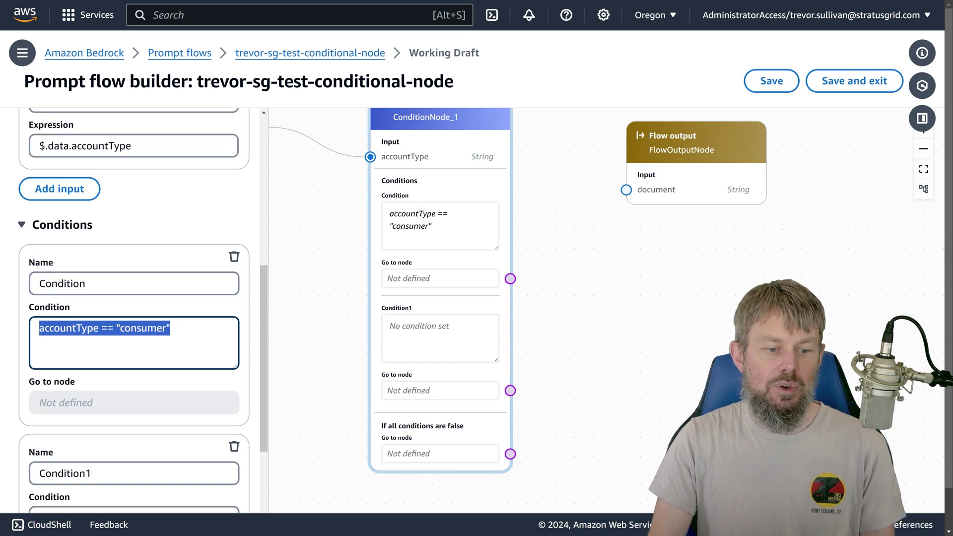
click(101, 328)
double_click(108, 328)
key(alt+Tab)
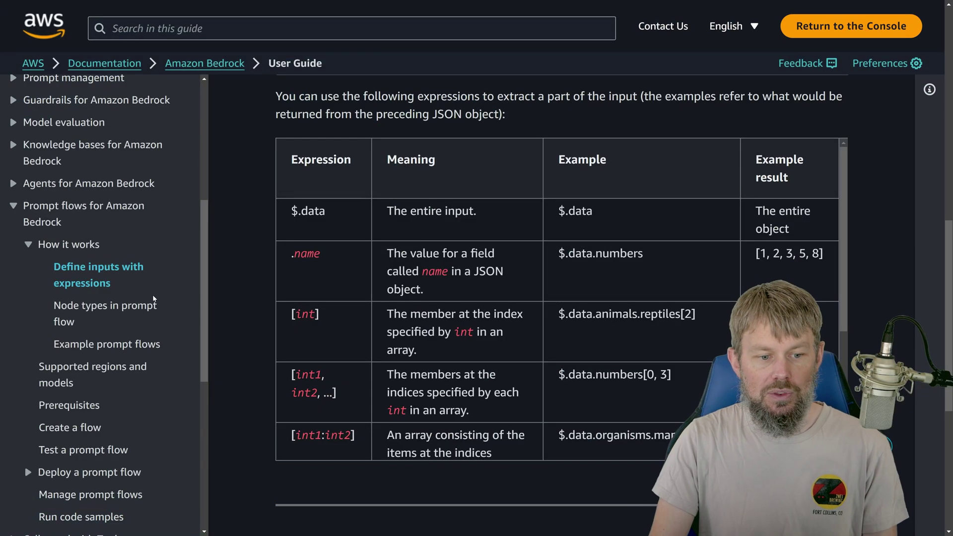
Step: Open the docs' Node types in prompt flow page and expand the Condition node section
click(59, 308)
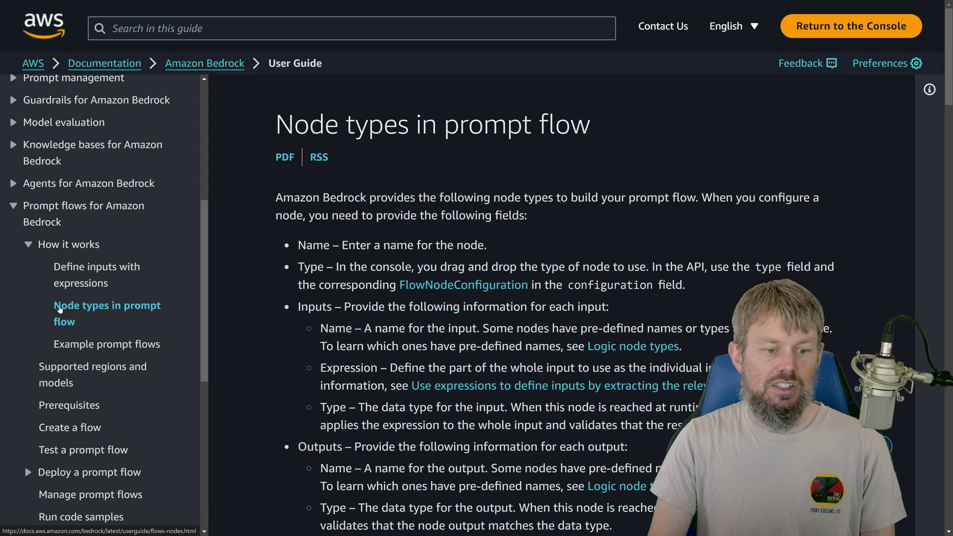
scroll(298, 290, down, 12)
click(297, 291)
scroll(293, 305, down, 10)
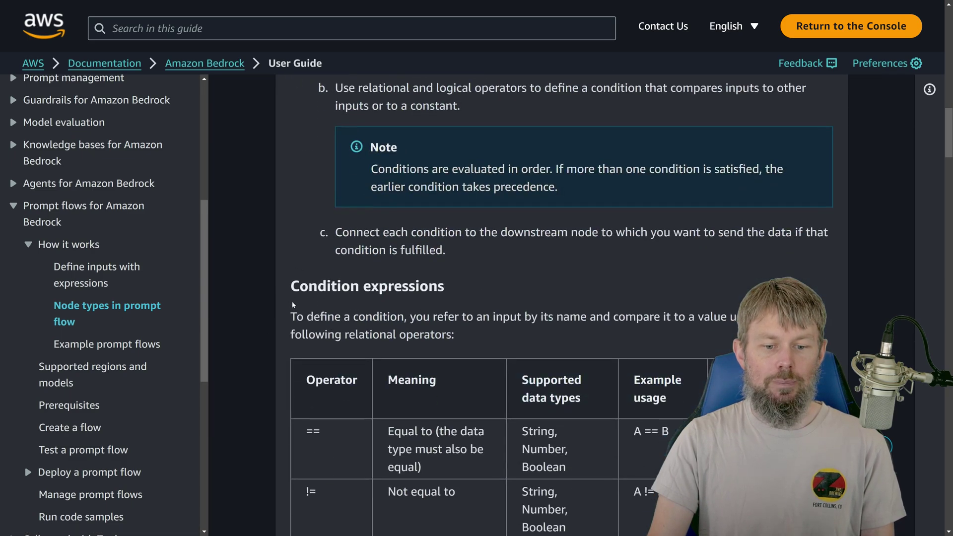
scroll(293, 305, down, 5)
Step: Review the == and != operators in the relational operators table, then return to the builder
drag(306, 182, 324, 182)
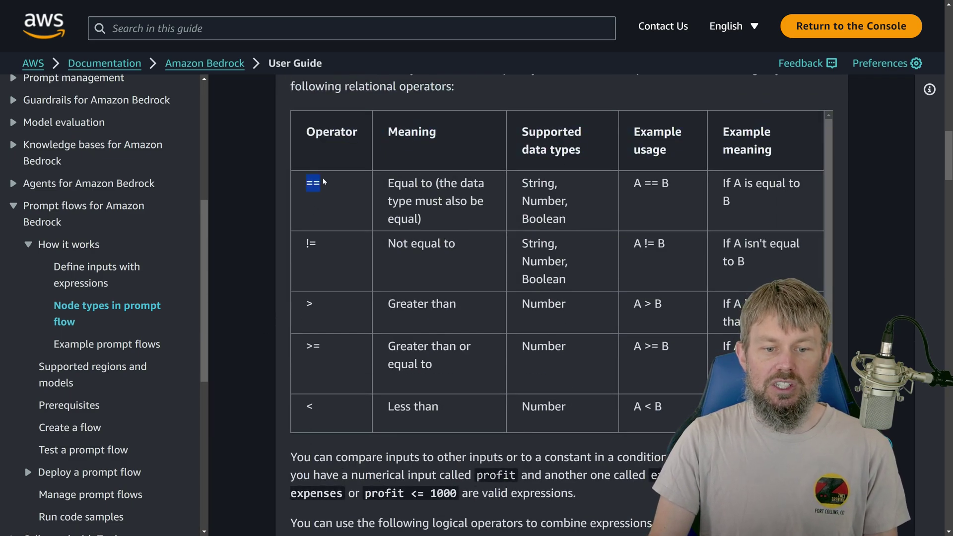
drag(393, 183, 568, 186)
click(304, 243)
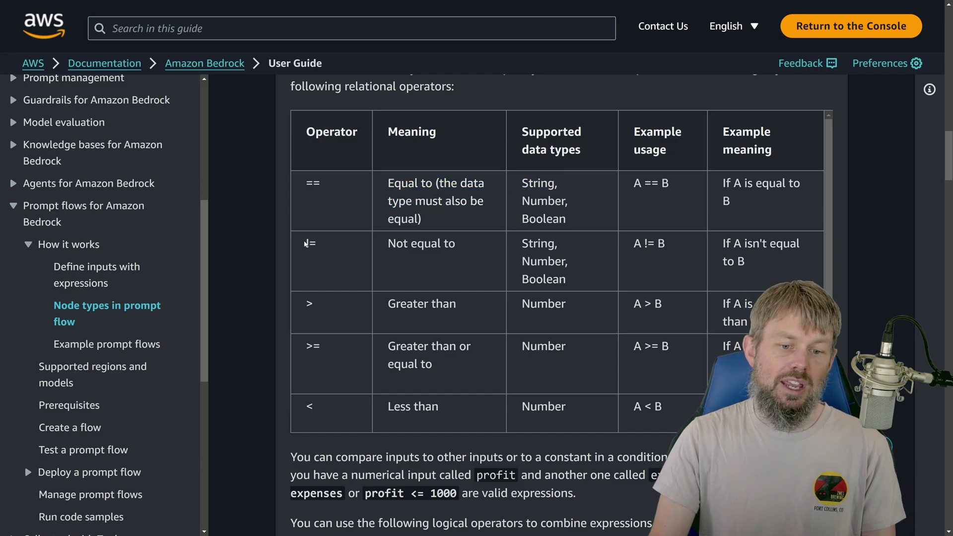
drag(304, 243, 317, 243)
drag(403, 243, 456, 244)
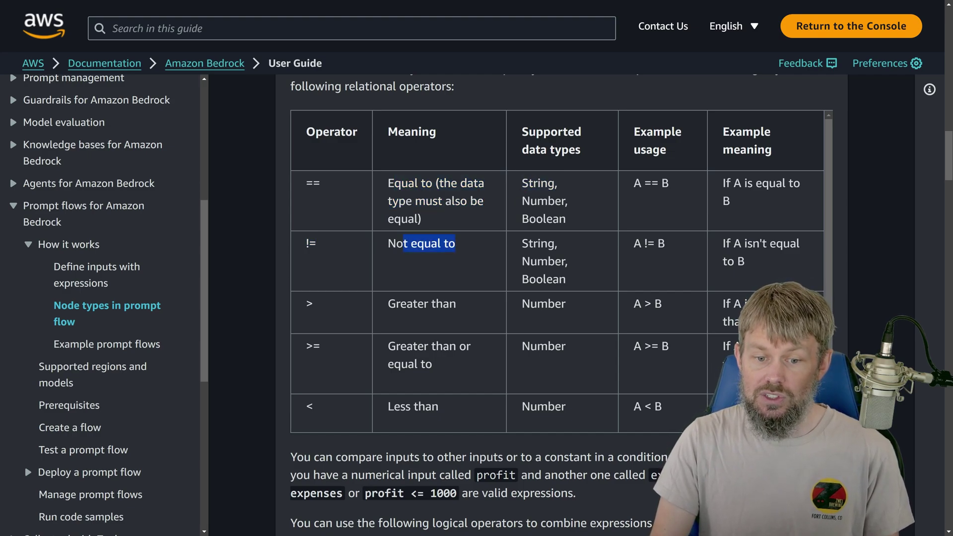
click(517, 257)
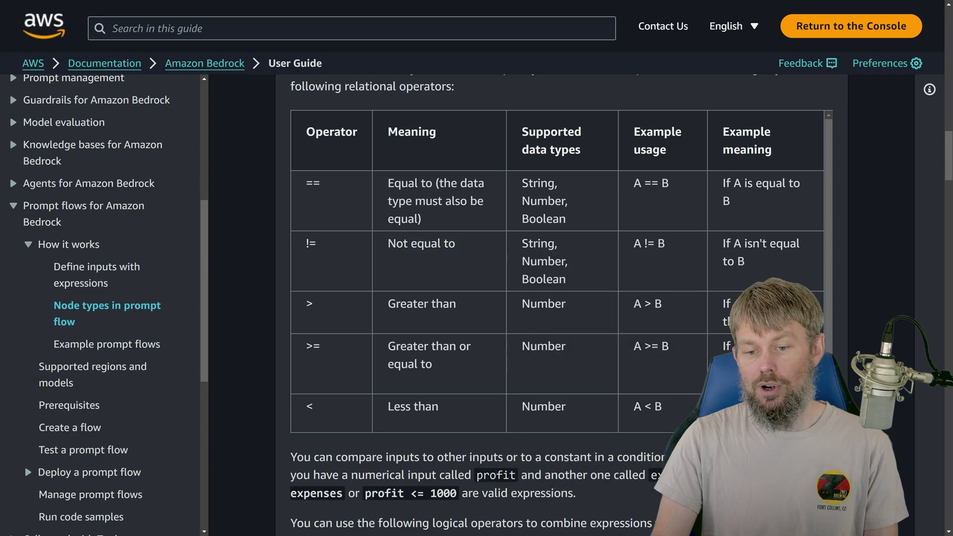
double_click(539, 243)
click(539, 243)
key(alt+Tab)
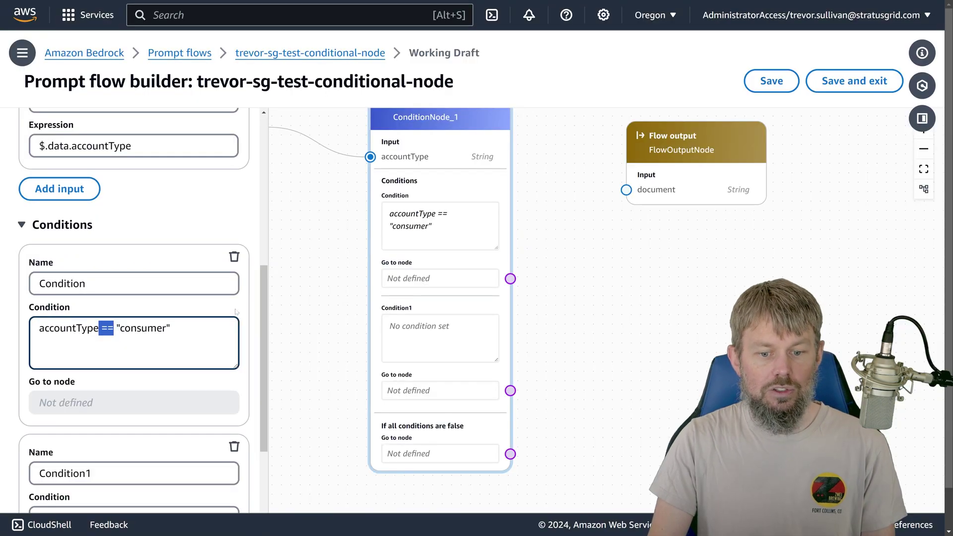
Step: Copy the first condition's accountType == "consumer" expression into Condition1
click(171, 328)
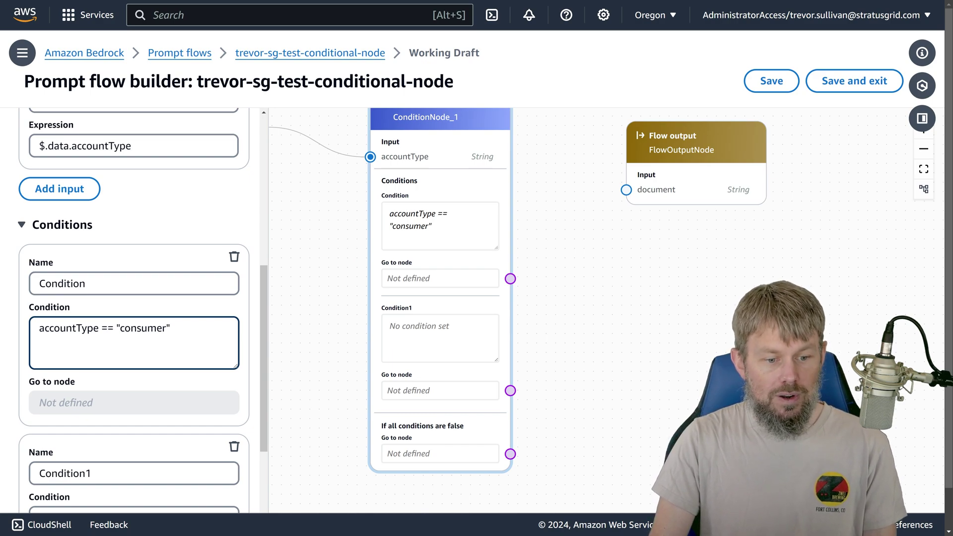
double_click(66, 328)
key(End)
key(ctrl+a)
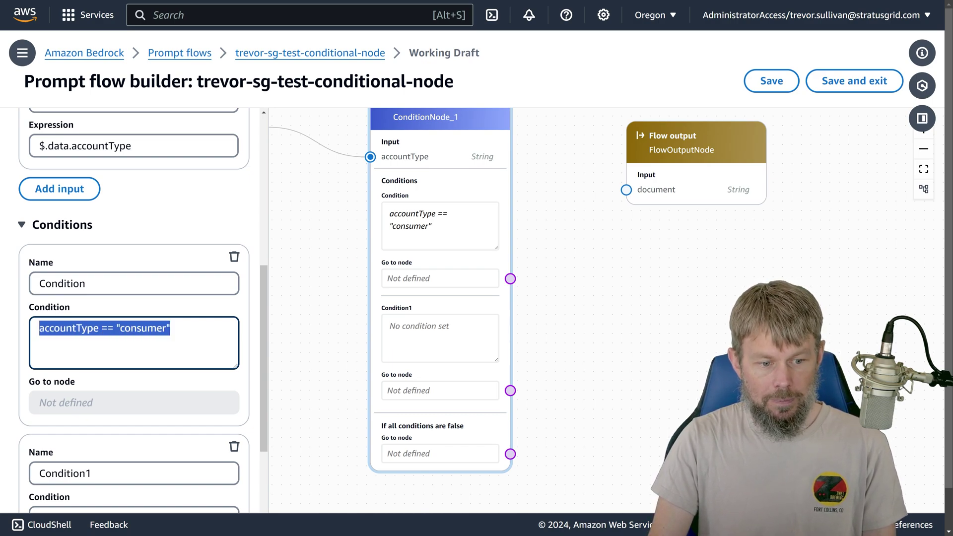
key(ctrl+c)
scroll(135, 308, down, 4)
click(134, 332)
key(ctrl+v)
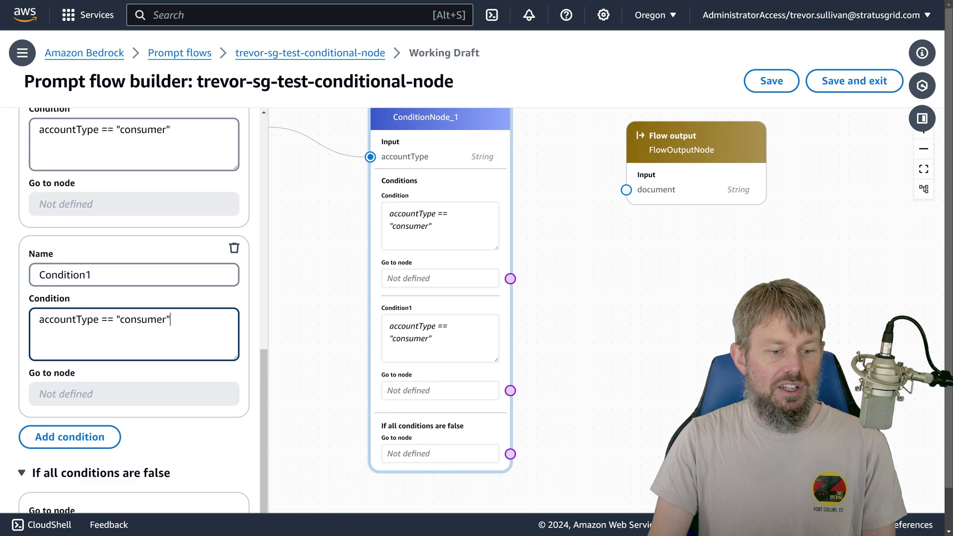
Step: Name Condition1 condition_business and rename the first condition condition_consumer
key(shift+Tab)
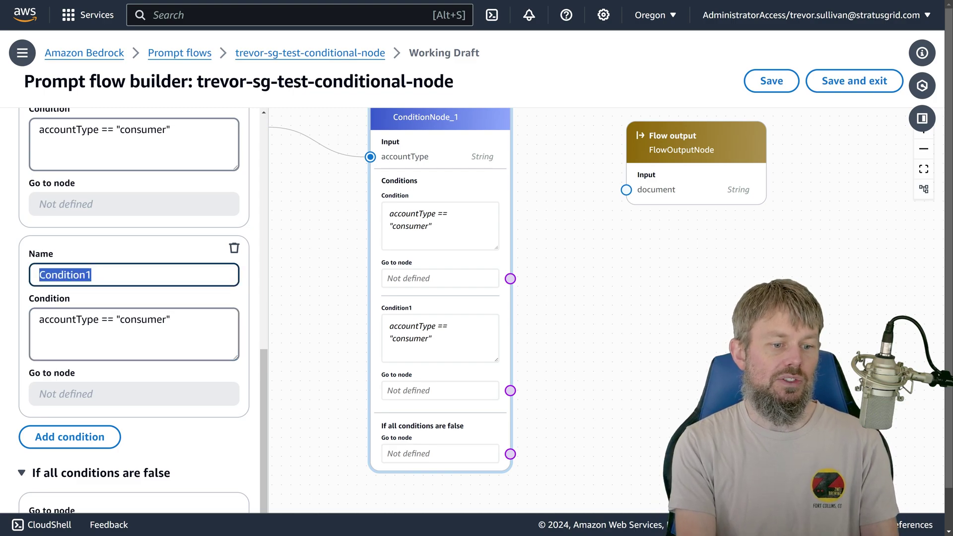
text(condition_busines)
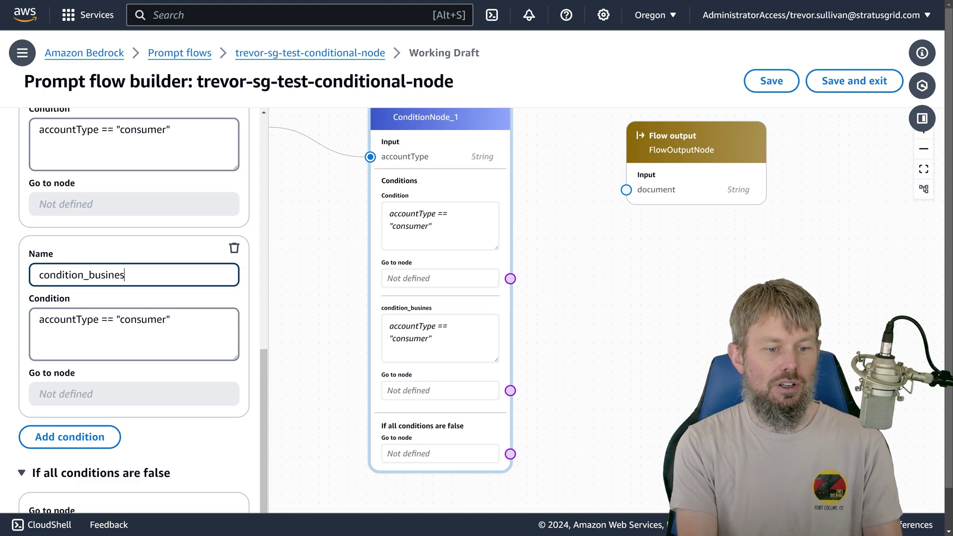
text(s)
key(ctrl+a)
scroll(134, 308, up, 2)
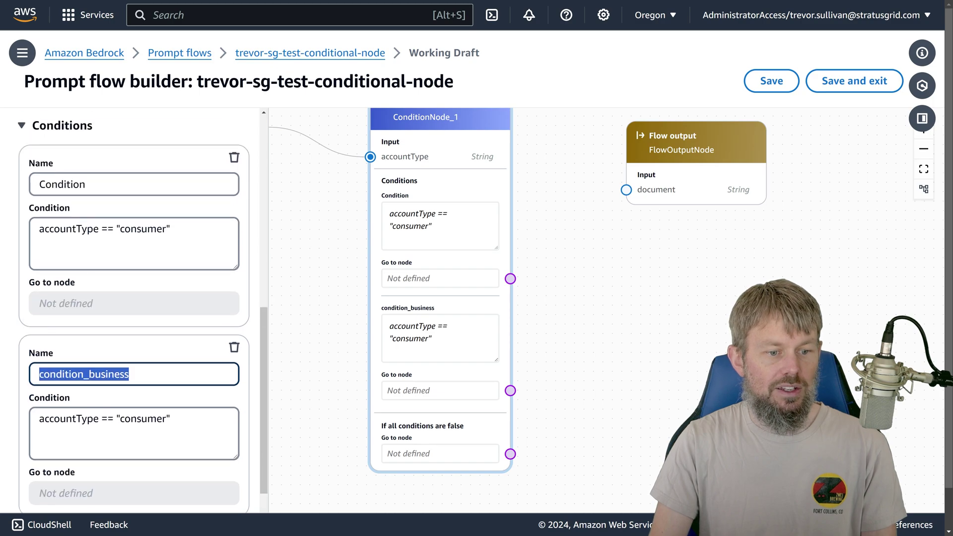
key(ctrl+c)
click(134, 184)
key(ctrl+a)
key(ctrl+v)
key(BackSpace)
key(BackSpace)
key(BackSpace)
key(BackSpace)
key(BackSpace)
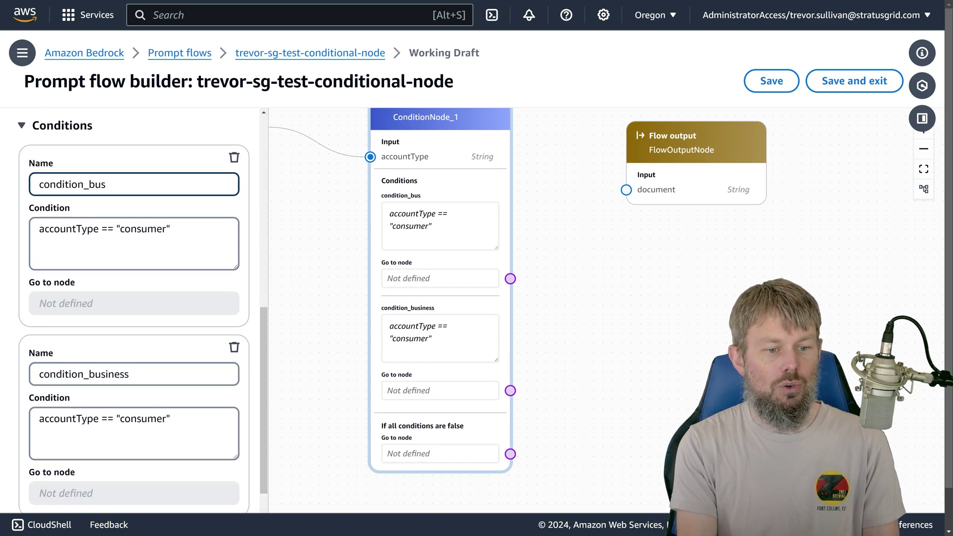
key(BackSpace)
key(BackSpace)
key(BackSpace)
text(consumer)
Step: Change condition_business's expression to accountType == "business"
scroll(75, 210, down, 1)
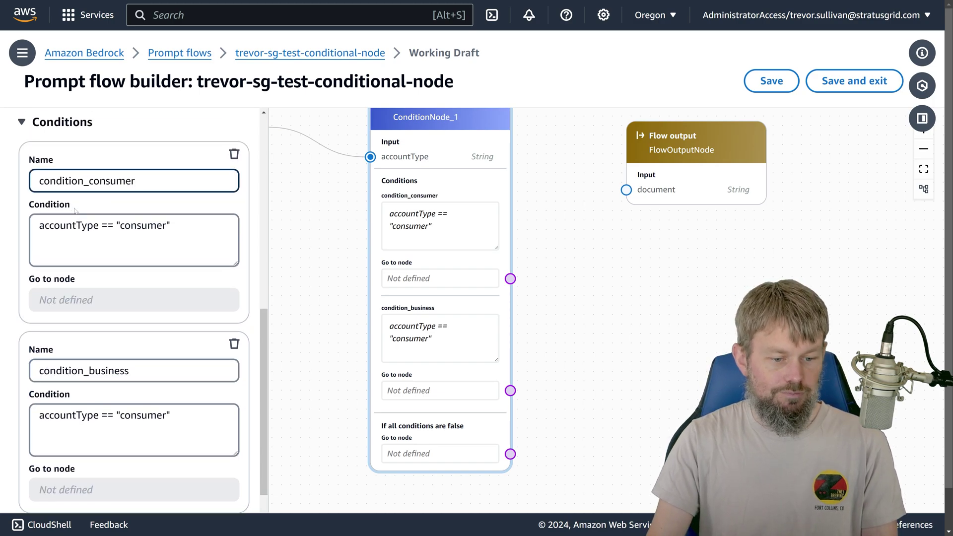
scroll(75, 210, down, 2)
click(83, 275)
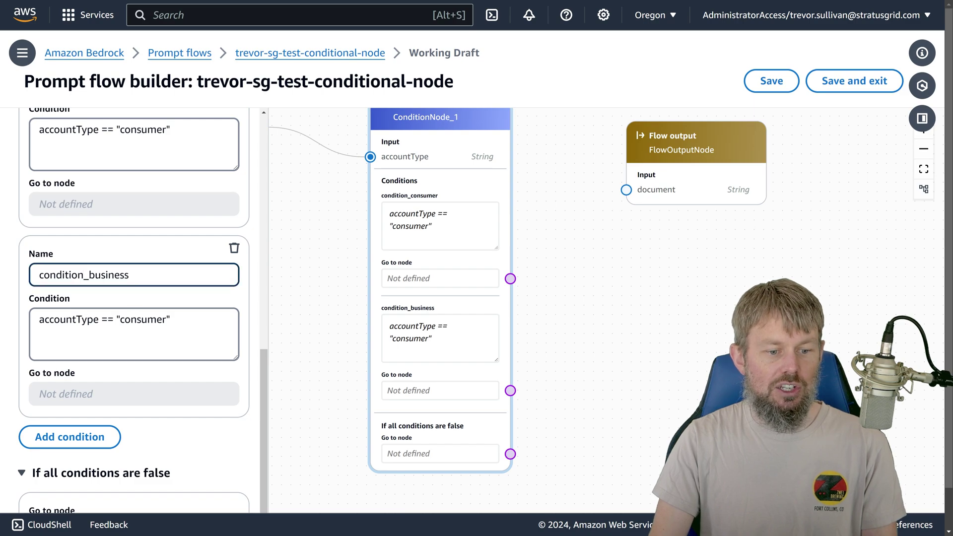
double_click(69, 319)
click(130, 320)
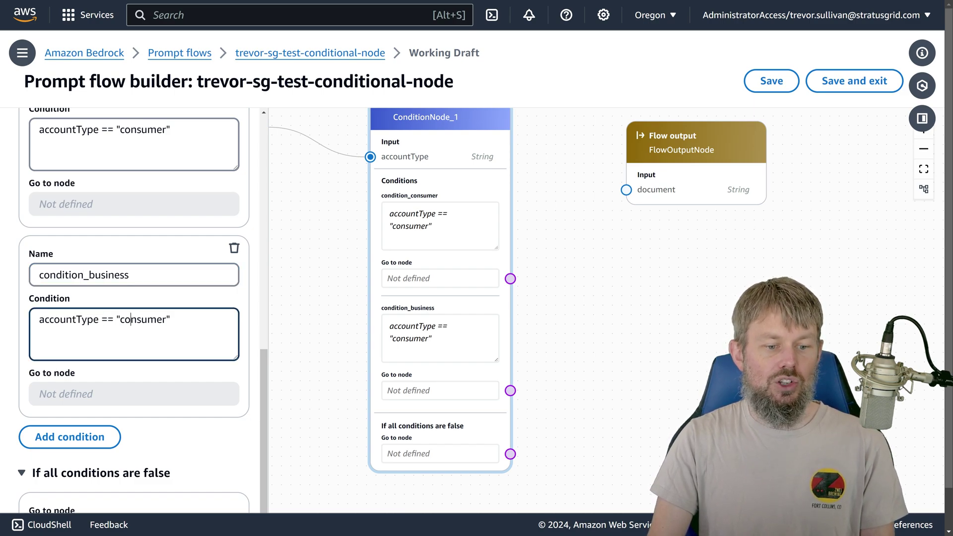
double_click(131, 319)
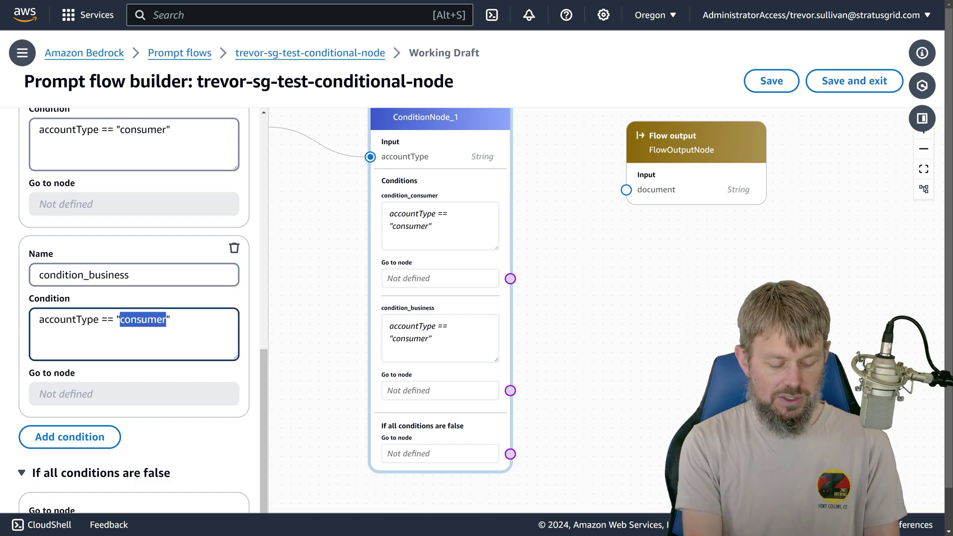
text(business)
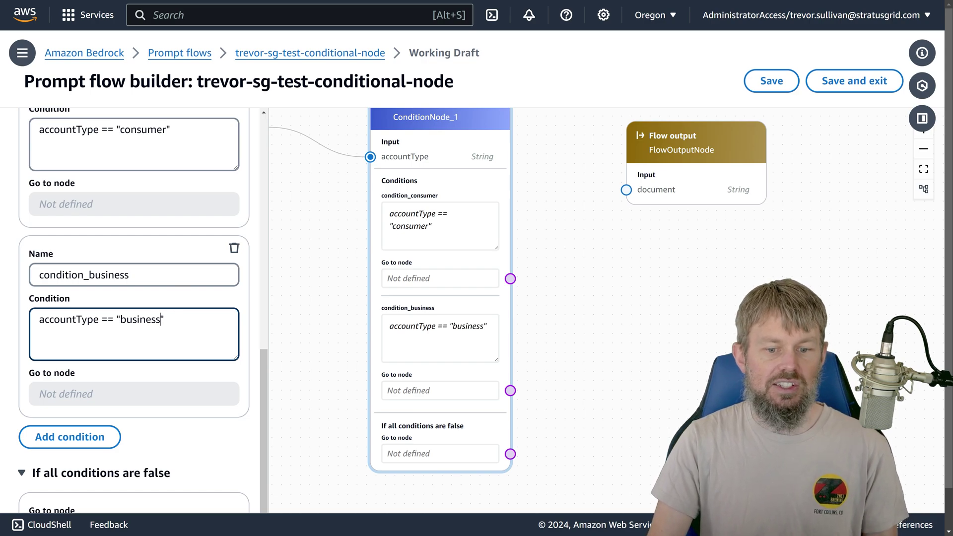
scroll(140, 448, down, 1)
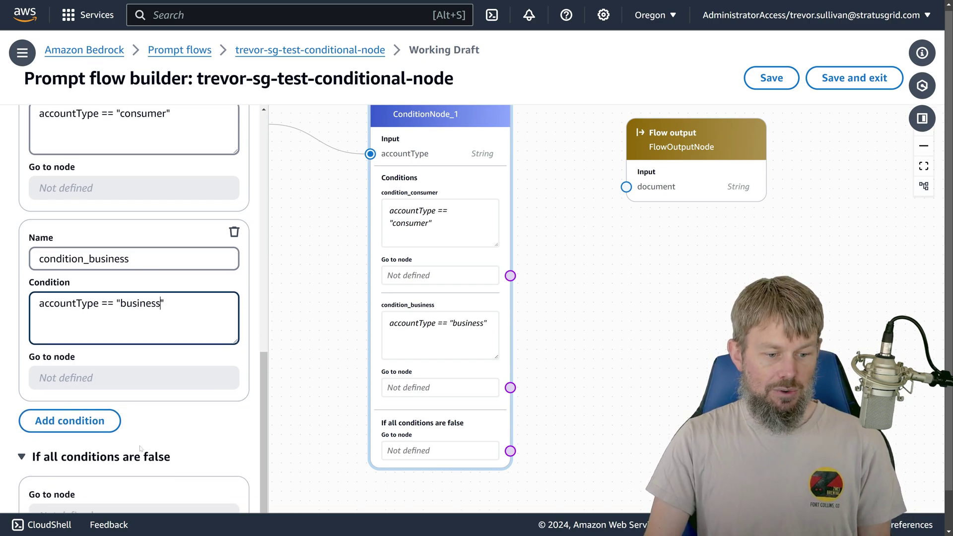
Step: Pan and zoom the canvas to review the condition node's condition_consumer expression
scroll(140, 449, down, 1)
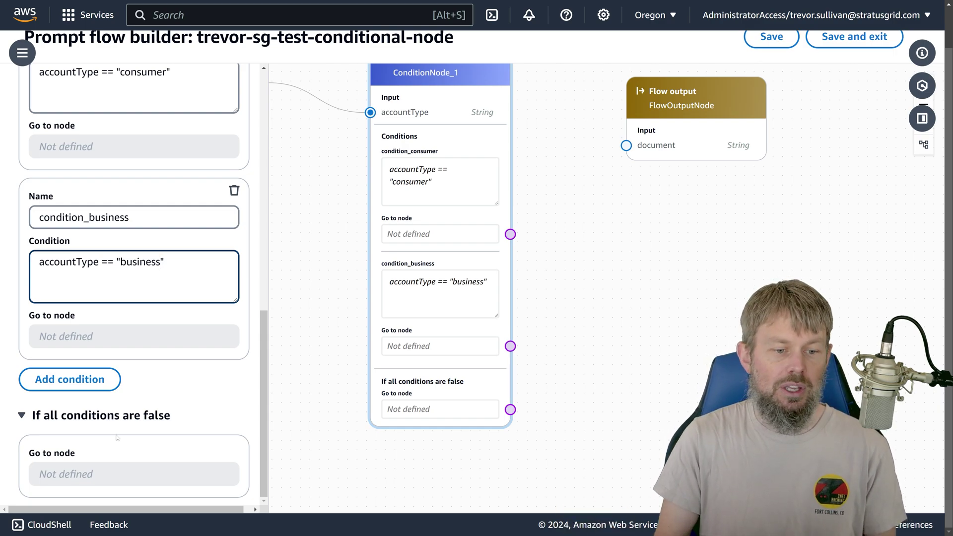
scroll(221, 325, up, 2)
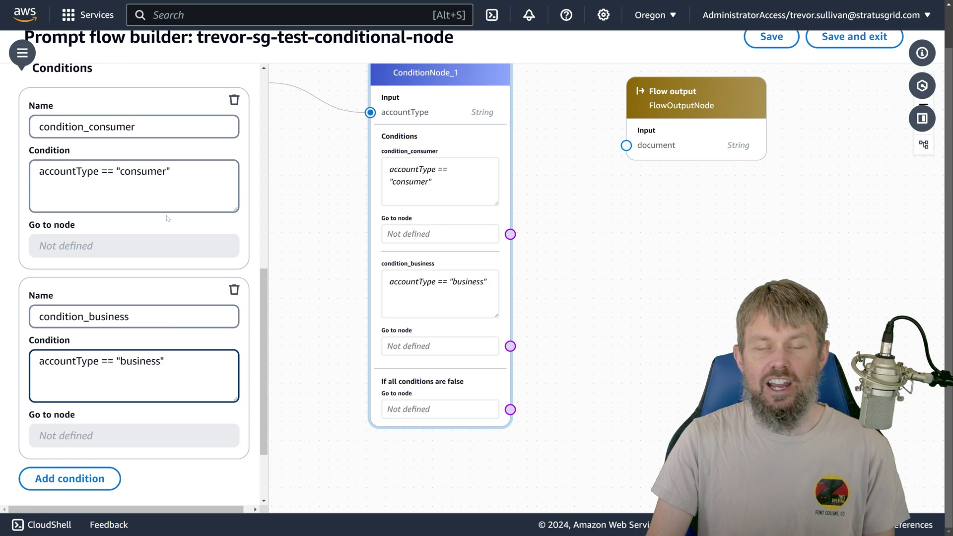
scroll(127, 449, down, 2)
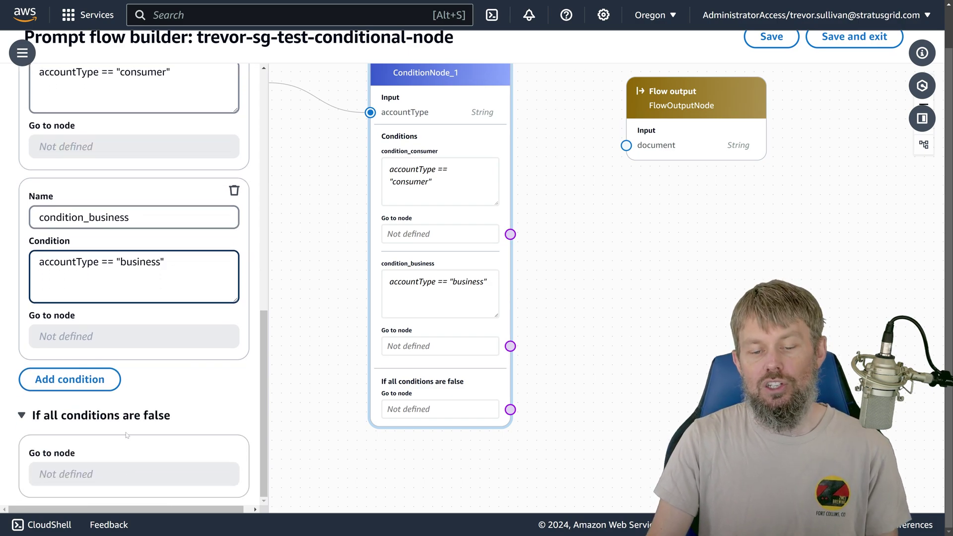
drag(338, 219, 362, 298)
drag(450, 225, 427, 136)
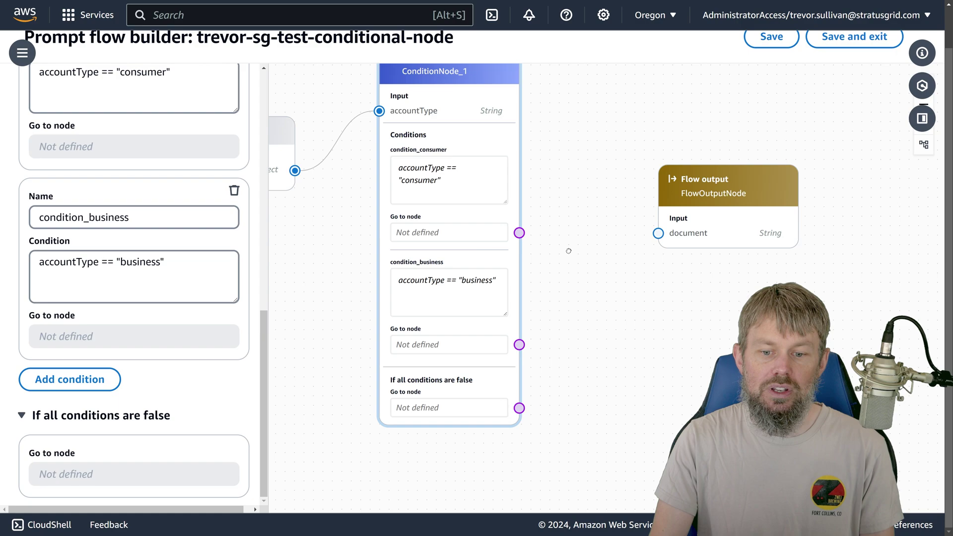
drag(569, 252, 494, 209)
scroll(421, 214, up, 3)
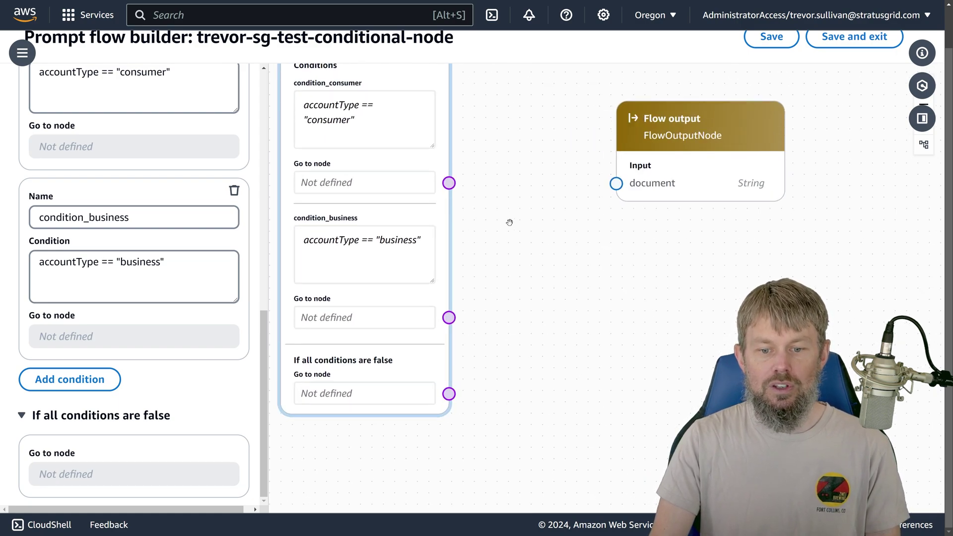
drag(491, 217, 526, 269)
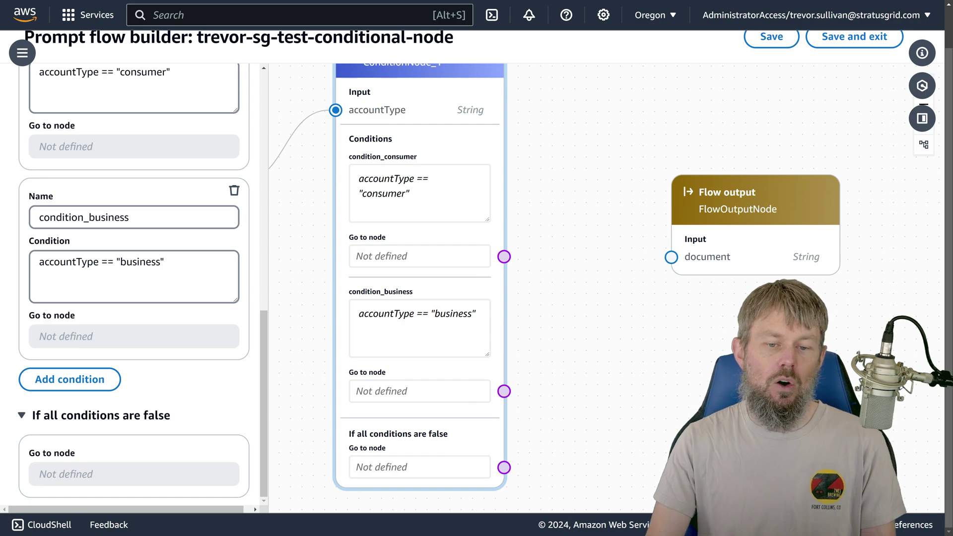
click(377, 189)
scroll(561, 319, down, 1)
scroll(505, 351, down, 2)
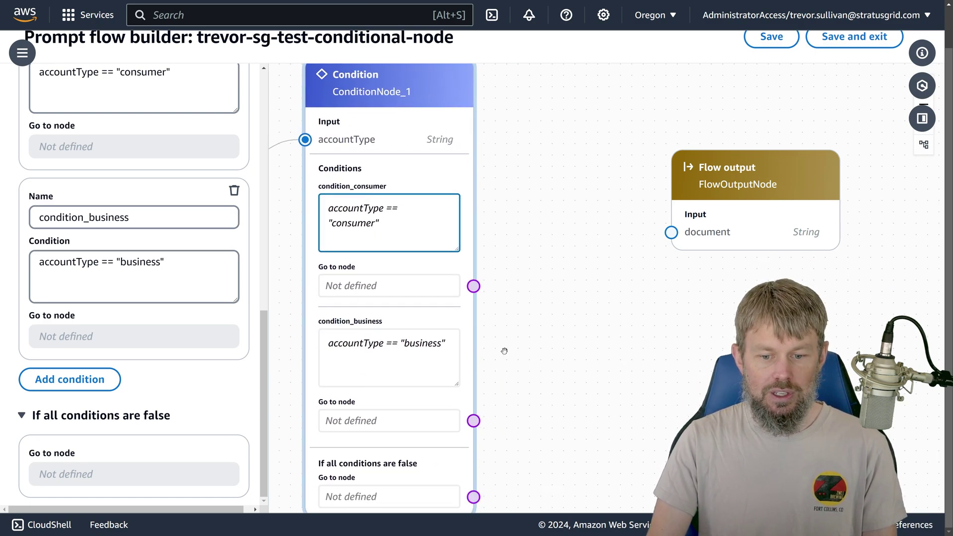
drag(508, 336, 568, 313)
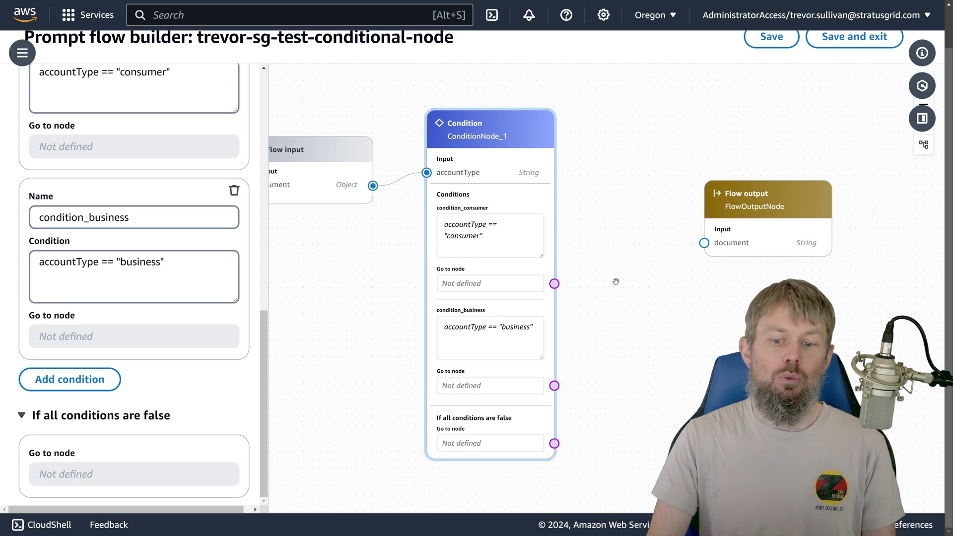
Step: Move the Flow output node up beside the condition node and show the Nodes list
scroll(571, 270, right, 5)
scroll(472, 275, down, 3)
scroll(407, 285, up, 2)
scroll(407, 285, left, 4)
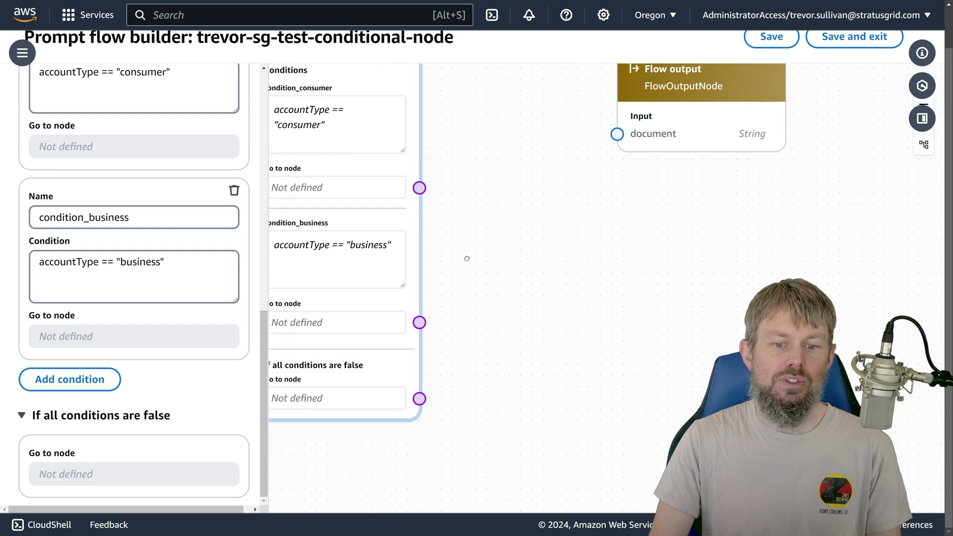
scroll(503, 232, up, 2)
drag(503, 232, 502, 297)
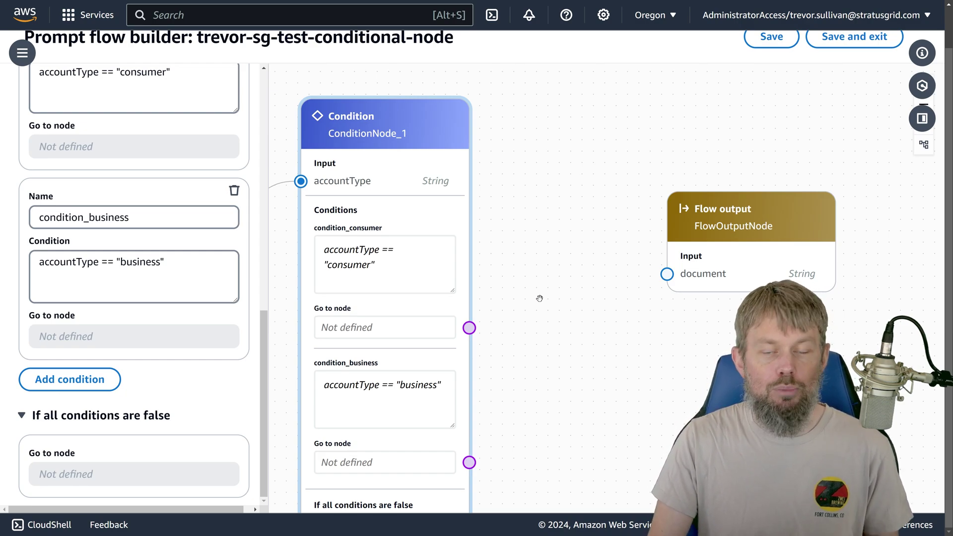
drag(702, 261, 660, 166)
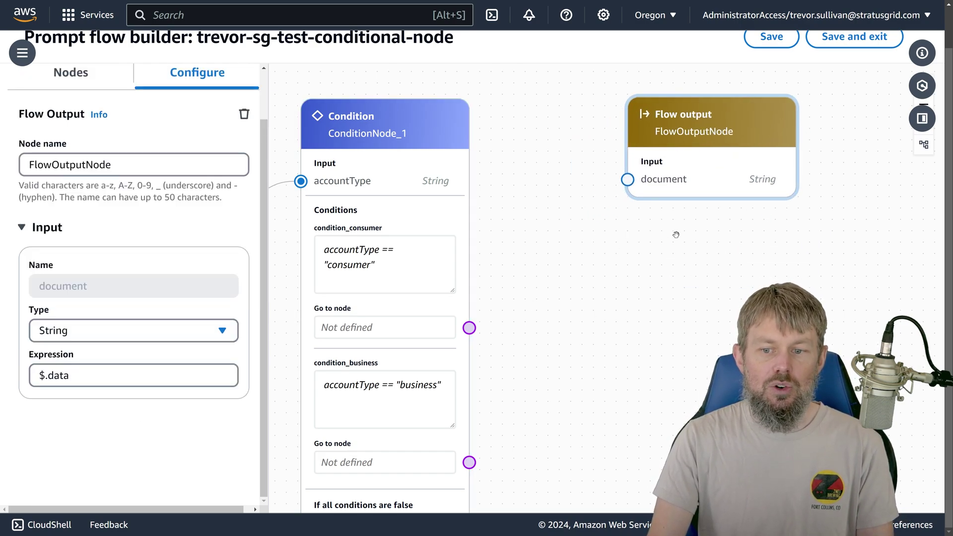
scroll(628, 311, down, 3)
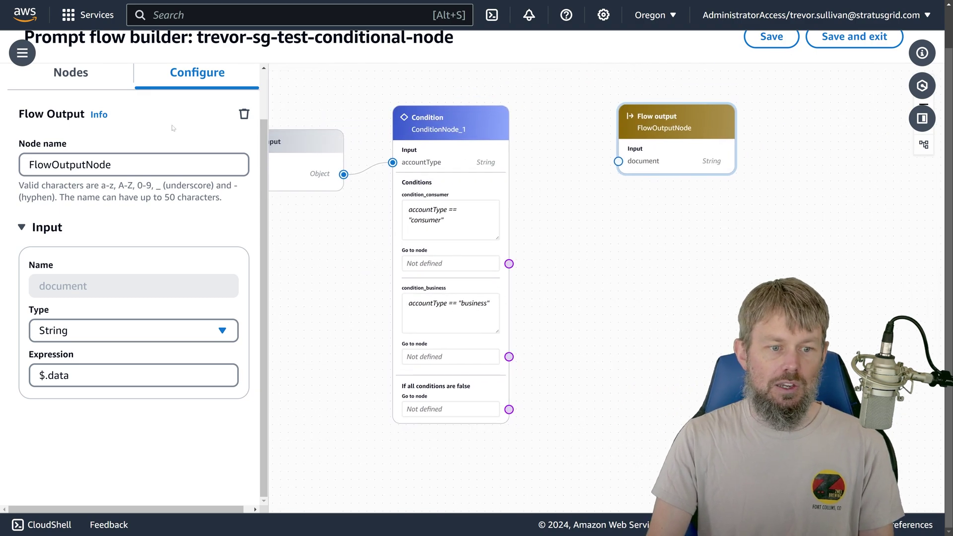
click(60, 72)
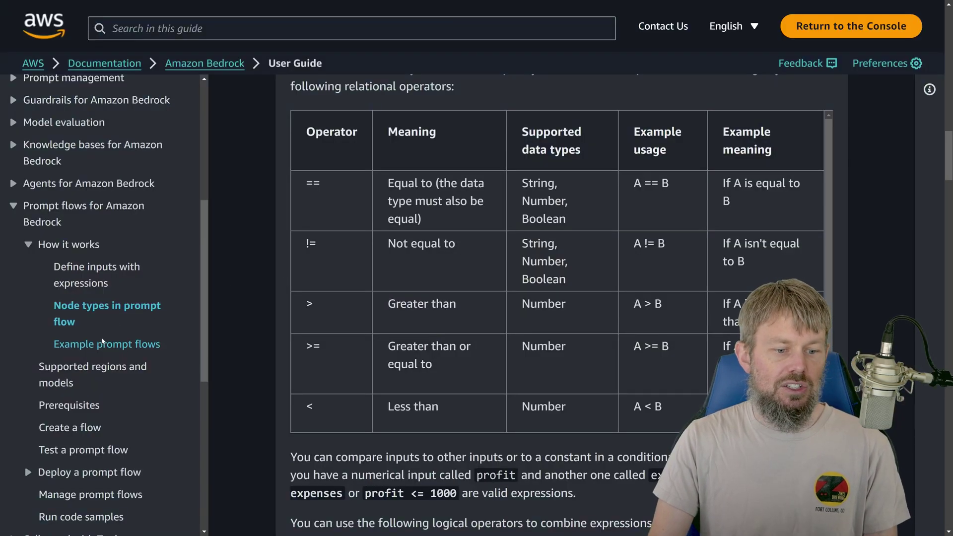
Step: Open Example prompt flows, expand 'Create a flow with a condition node', and scroll to its diagram
click(105, 344)
click(309, 314)
scroll(313, 308, down, 6)
scroll(500, 254, down, 1)
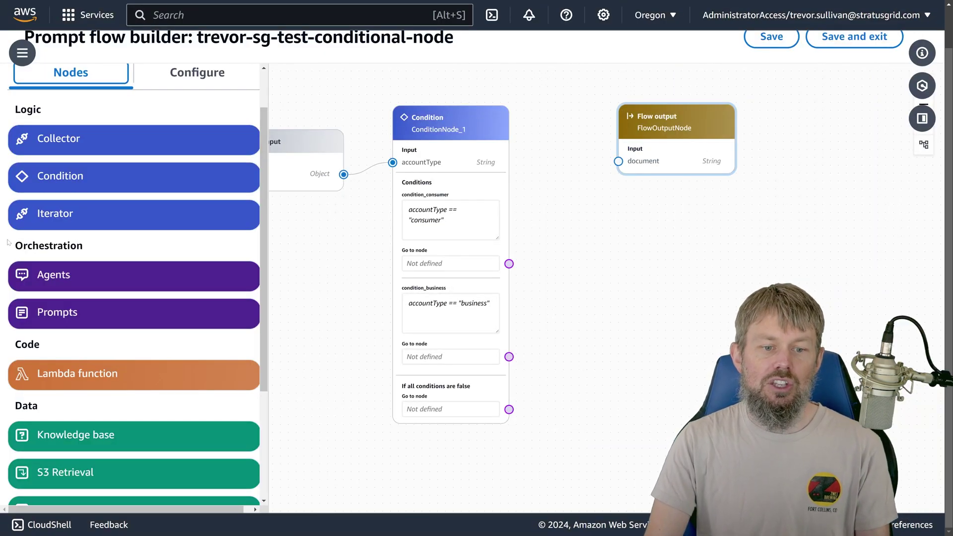
Step: Add two more Flow output nodes to the canvas beside the condition node
scroll(157, 432, down, 1)
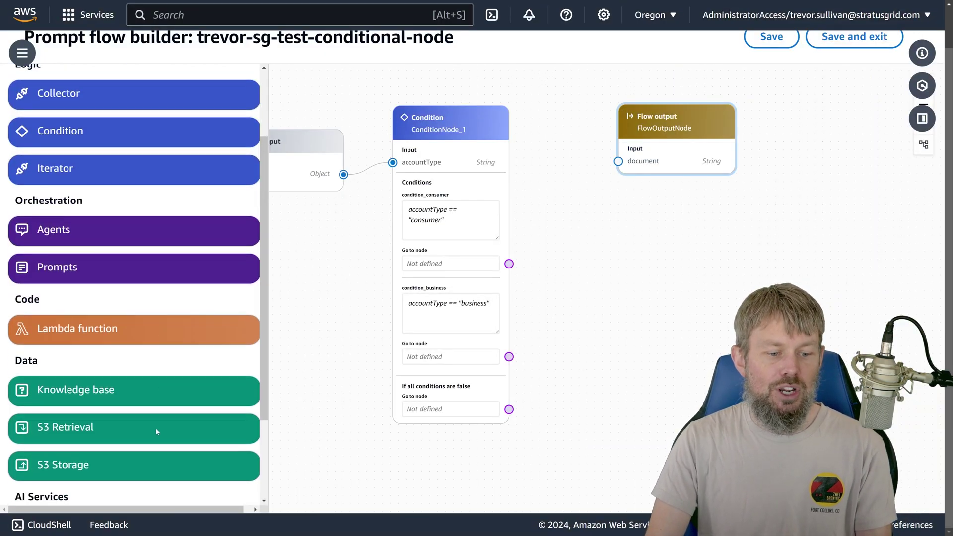
scroll(157, 432, down, 2)
drag(154, 464, 141, 370)
drag(633, 217, 635, 218)
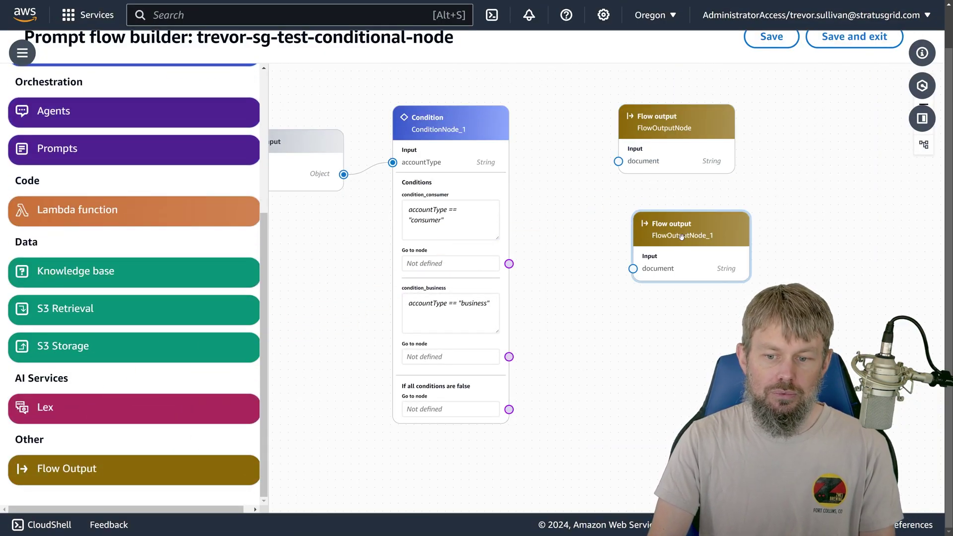
click(94, 88)
scroll(124, 296, down, 3)
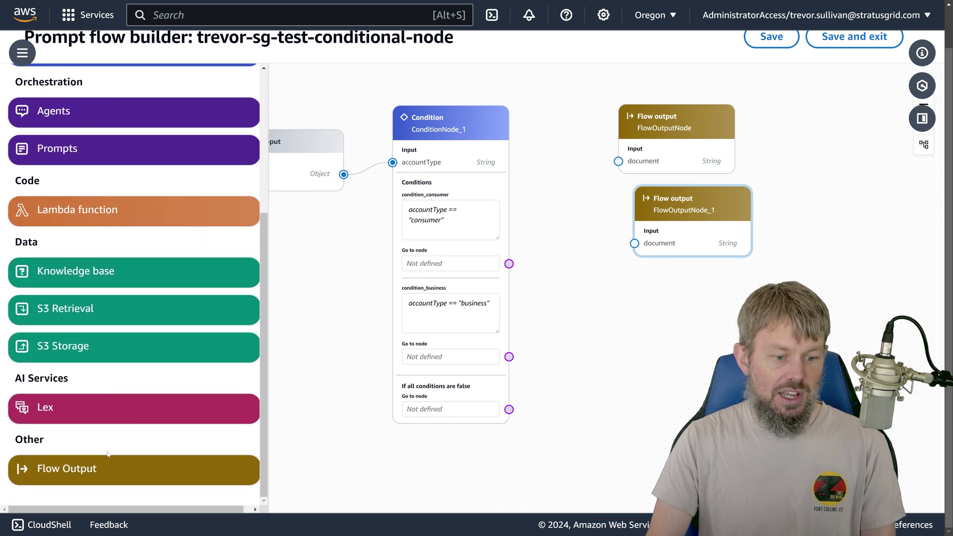
drag(108, 467, 706, 310)
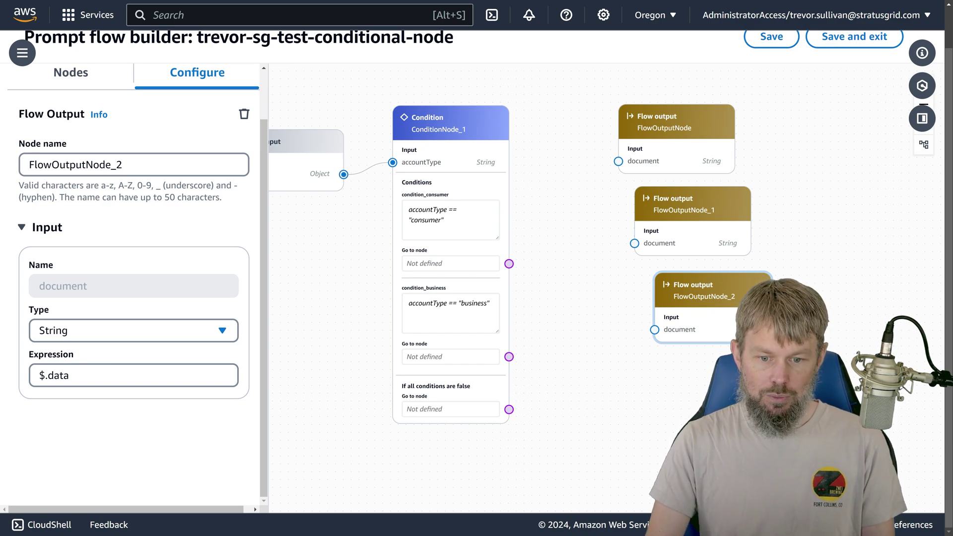
drag(503, 280, 536, 248)
Step: Rename FlowOutputNode_2 to FlowOutputException
click(668, 131)
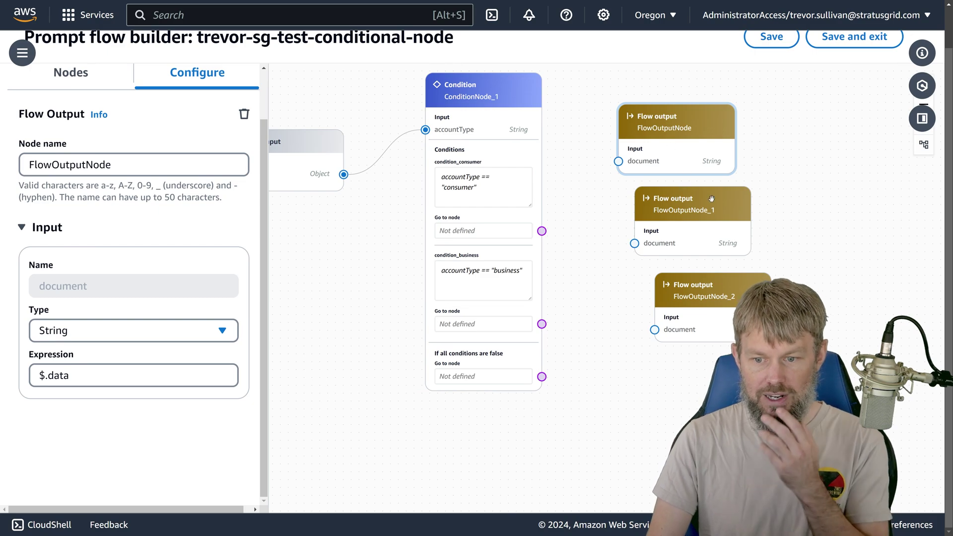
scroll(626, 324, right, 3)
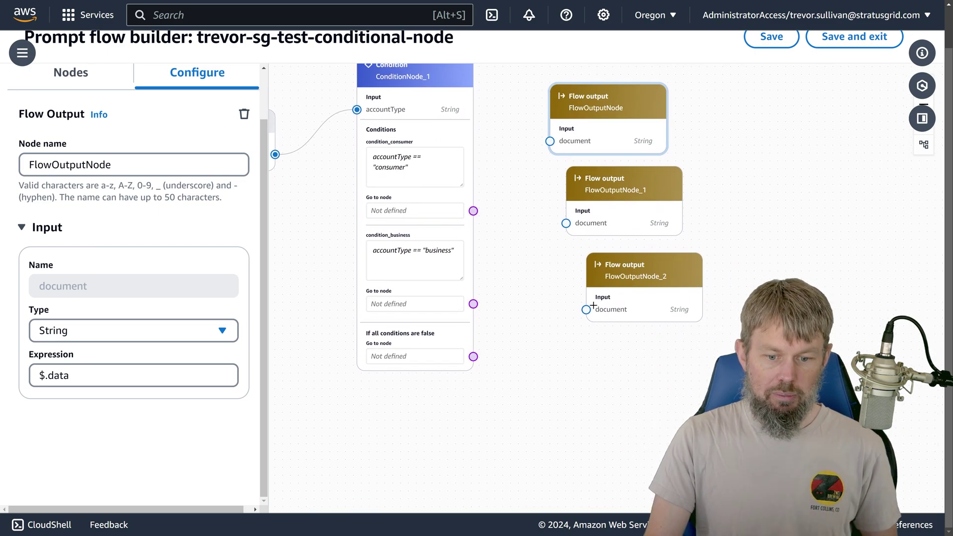
click(593, 306)
click(221, 164)
key(ctrl+a)
text(F)
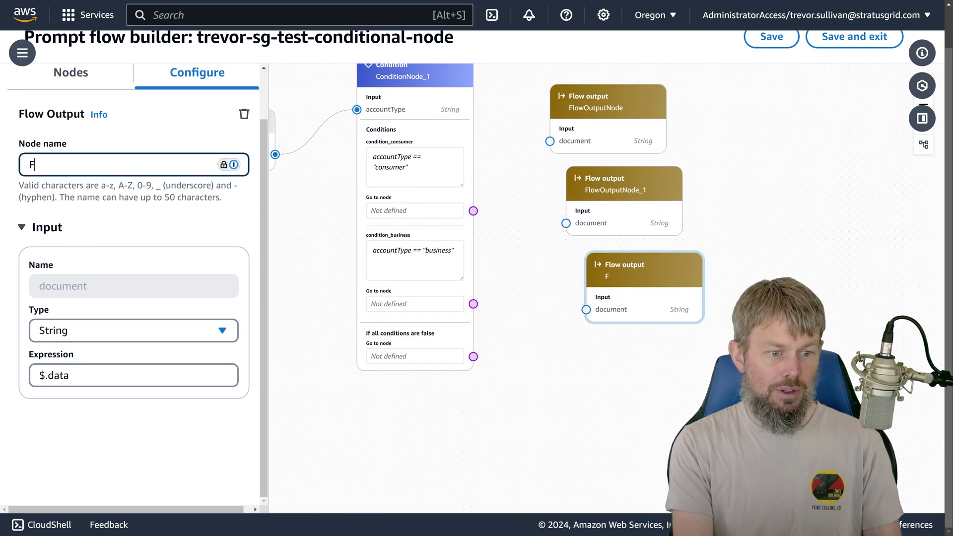
text(lowOutputExce)
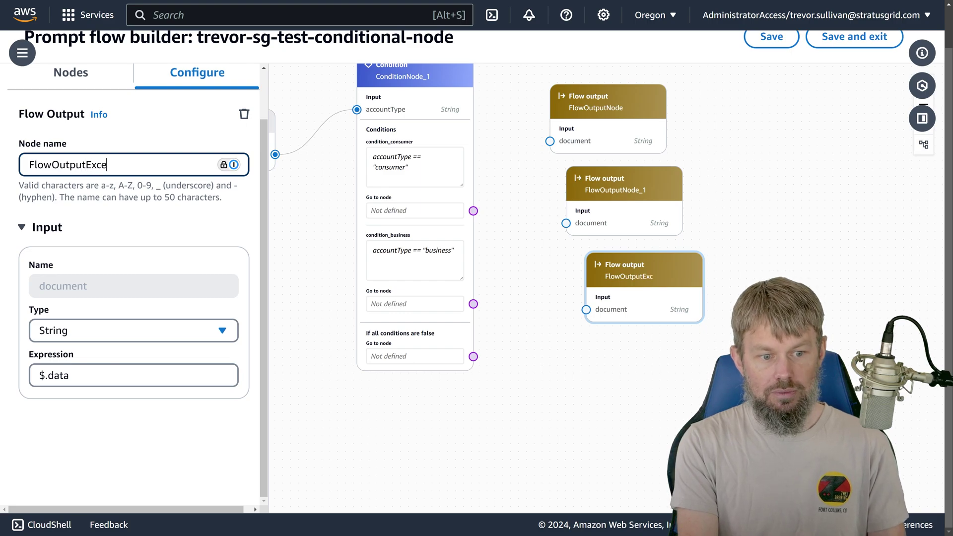
text(ption)
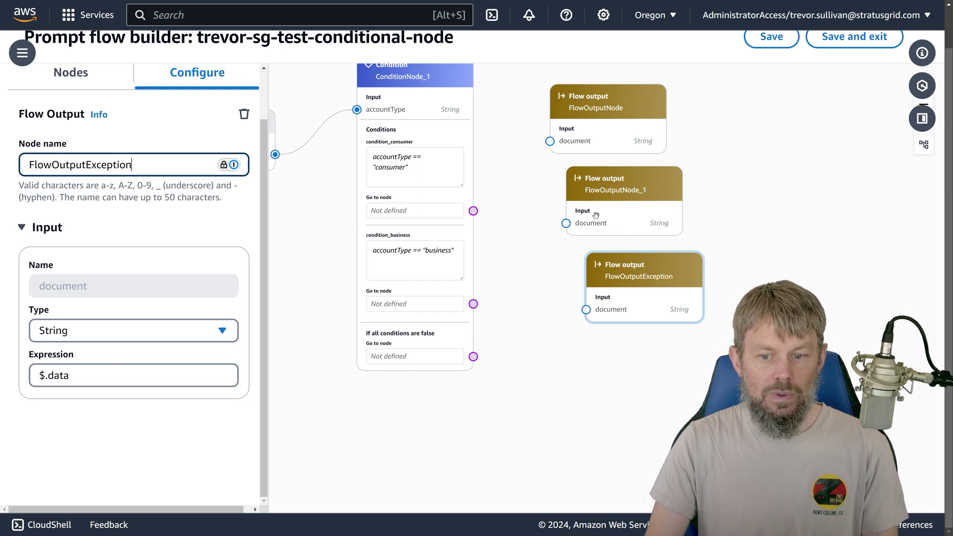
Step: Rename FlowOutputNode_1 to FlowOutputBusiness and the original FlowOutputNode to FlowOutputConsumer
click(607, 203)
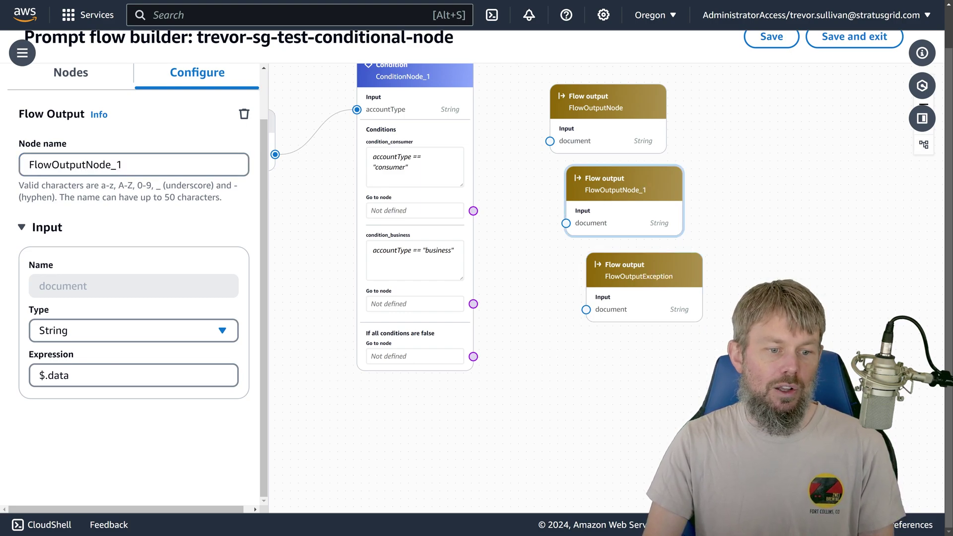
click(122, 165)
drag(86, 164, 274, 169)
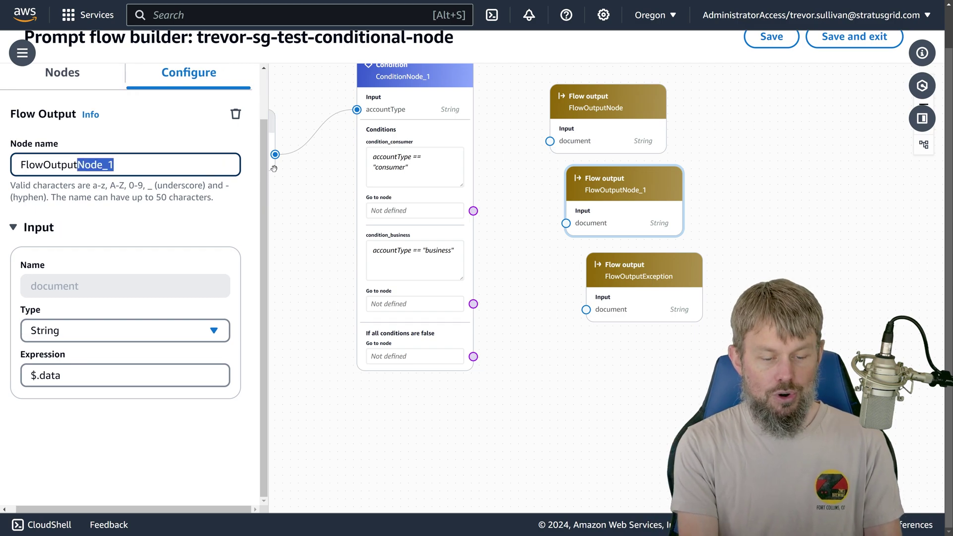
text(CB)
key(BackSpace)
key(BackSpace)
text(Bu)
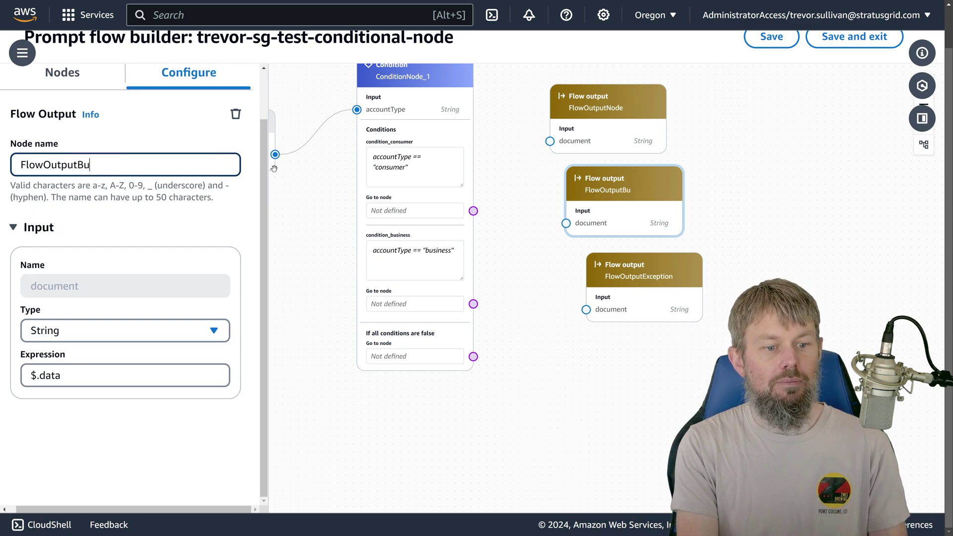
text(siness)
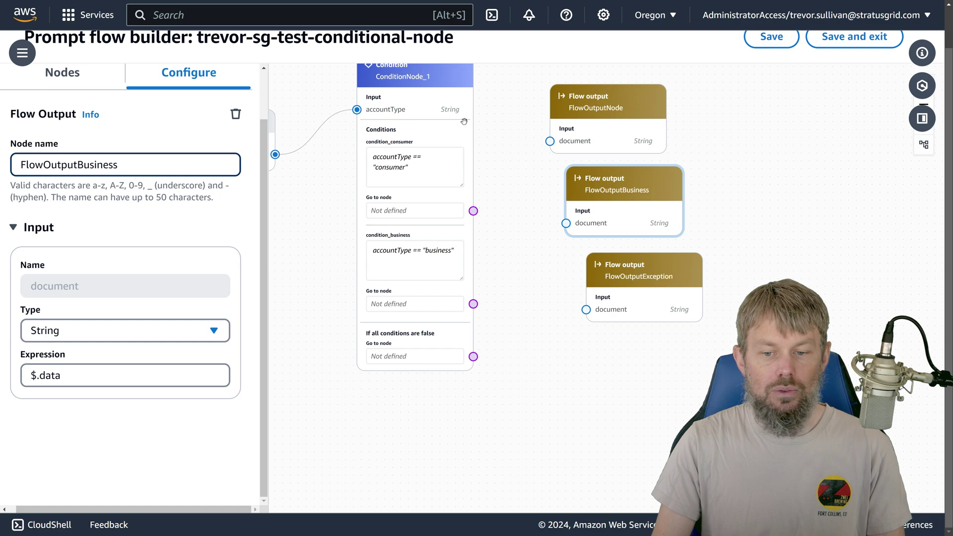
click(577, 109)
click(102, 164)
drag(103, 164, 77, 165)
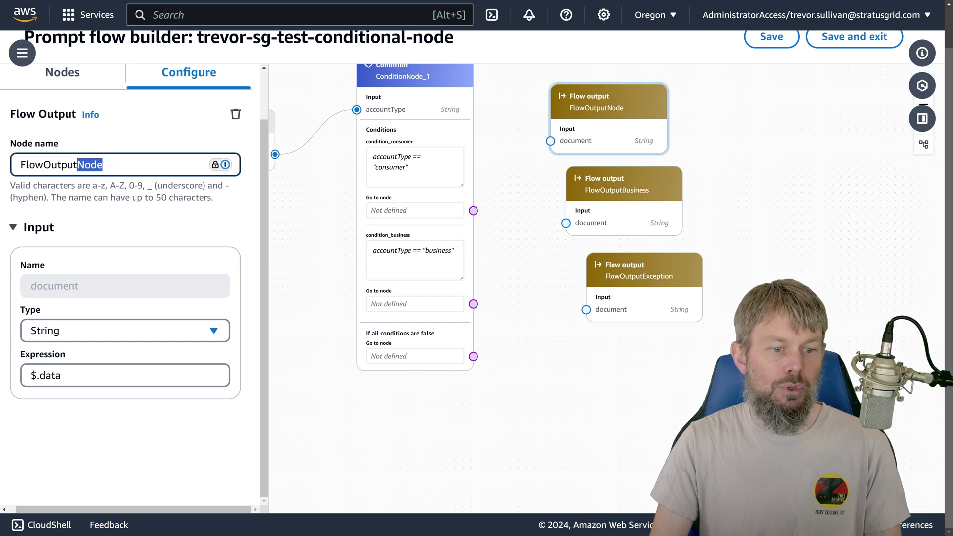
text(Consumer)
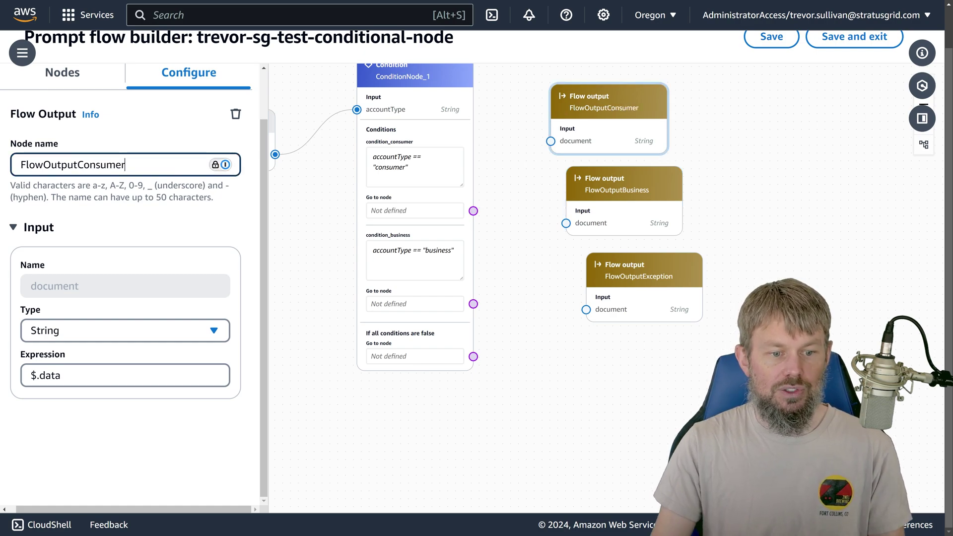
click(308, 189)
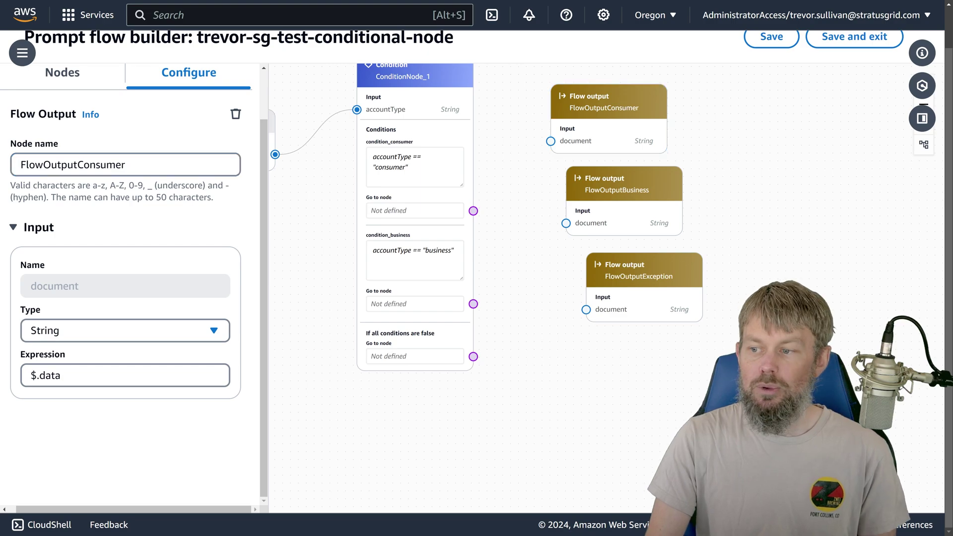
drag(952, 68, 367, 68)
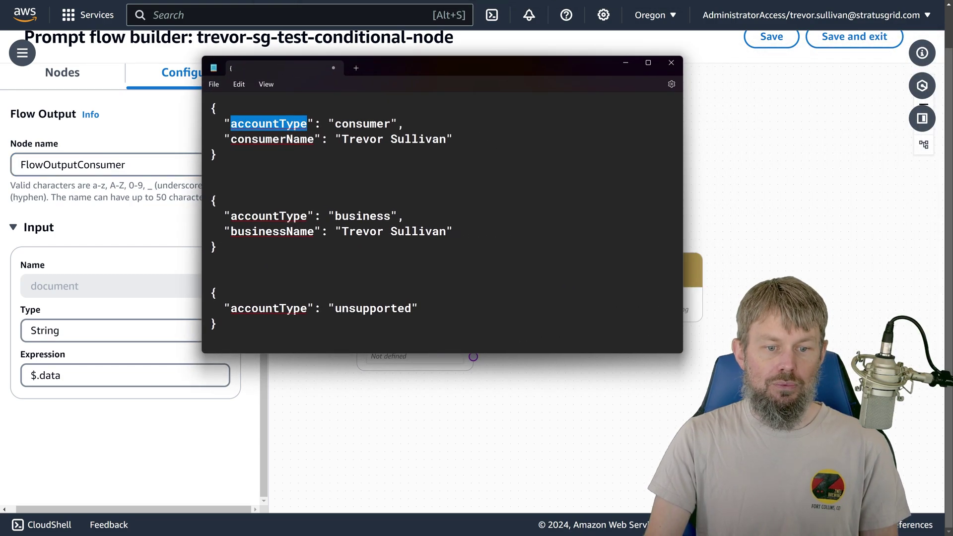
double_click(369, 124)
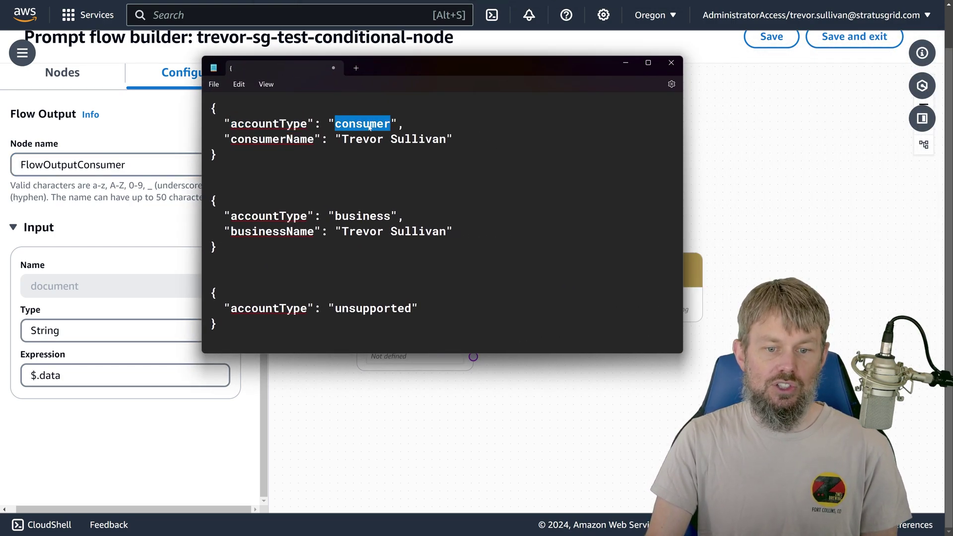
double_click(260, 140)
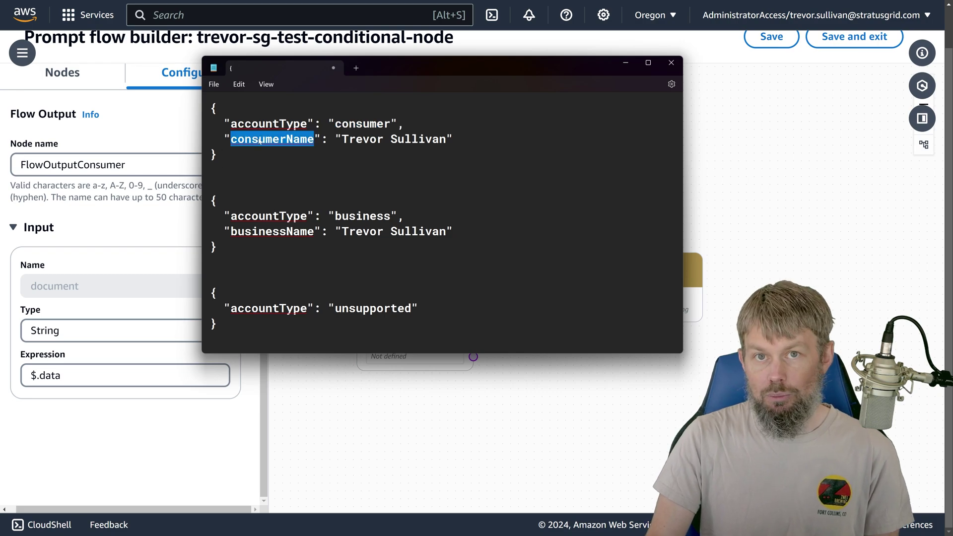
double_click(269, 216)
double_click(363, 216)
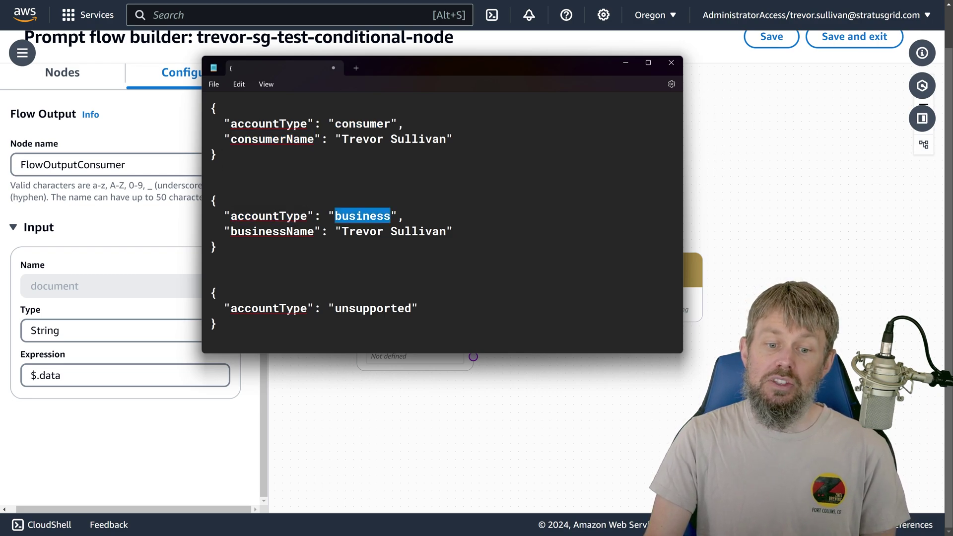
double_click(272, 232)
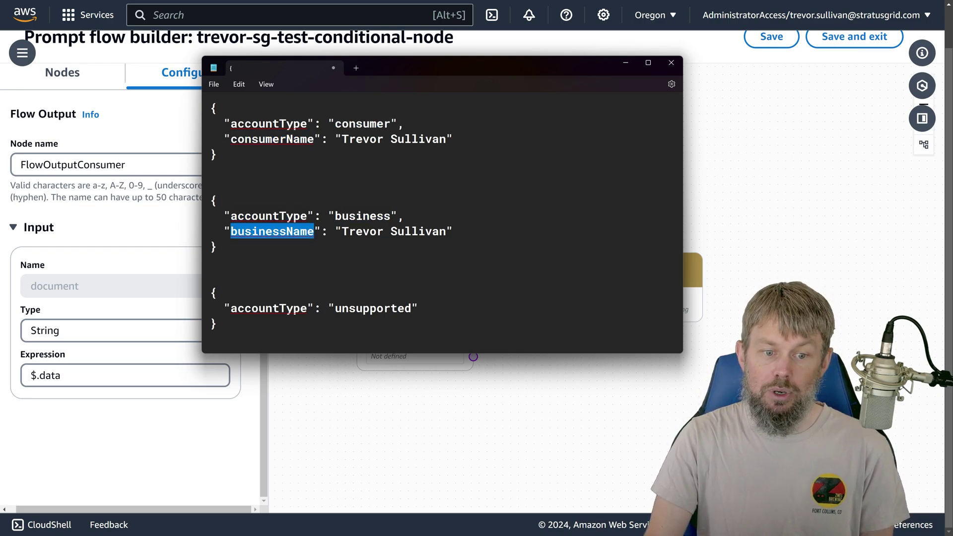
double_click(279, 138)
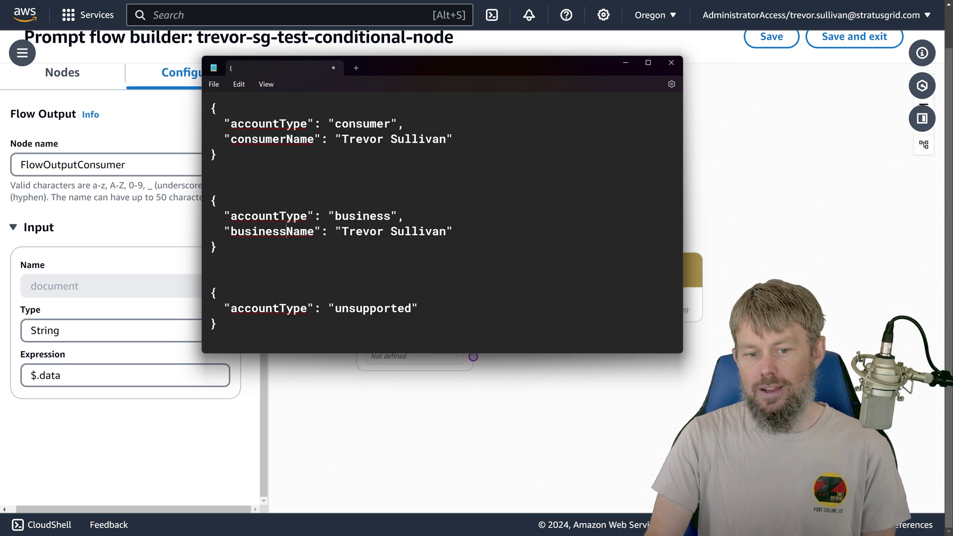
double_click(313, 321)
key(BackSpace)
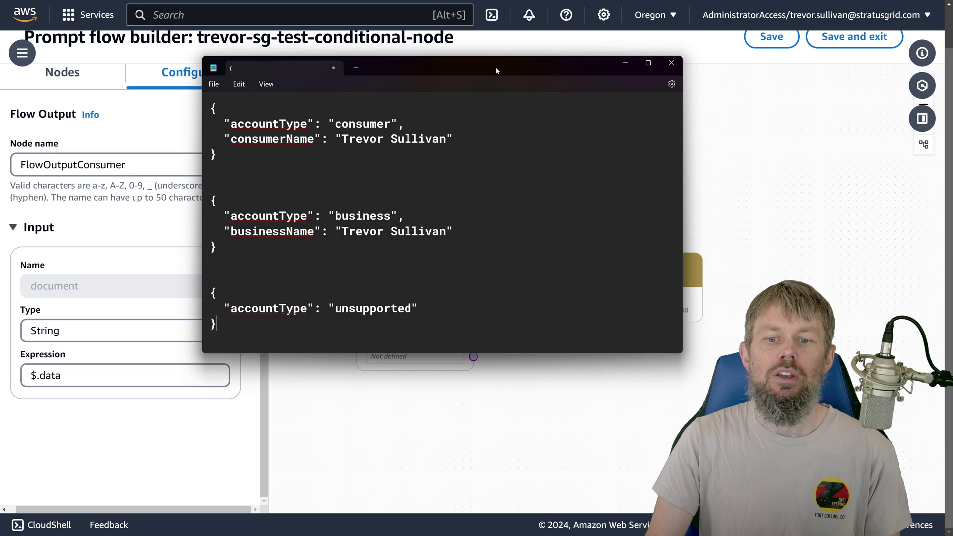
drag(497, 71, 502, 66)
key(alt+Tab)
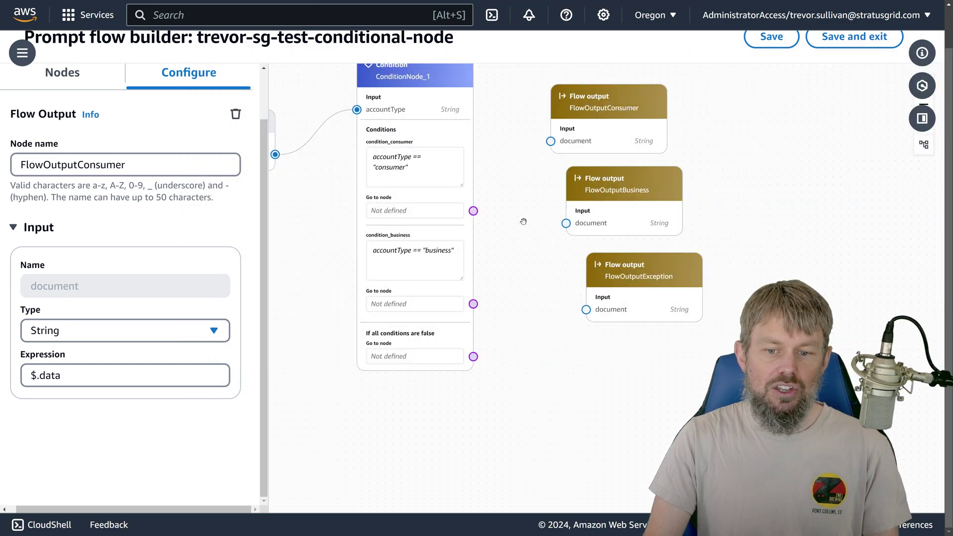
Step: Link the flow input to FlowOutputConsumer, FlowOutputBusiness and FlowOutputException
drag(525, 219, 488, 248)
click(578, 147)
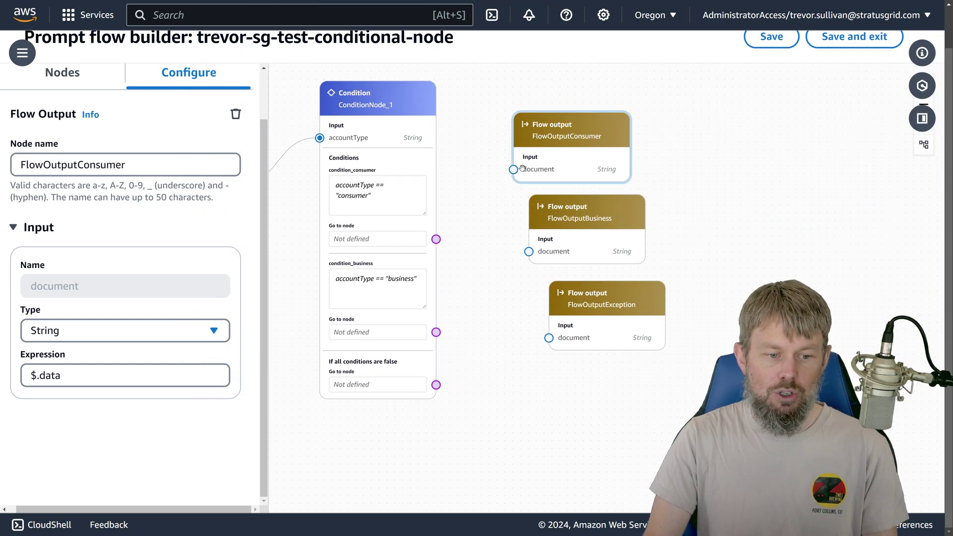
key(Tab)
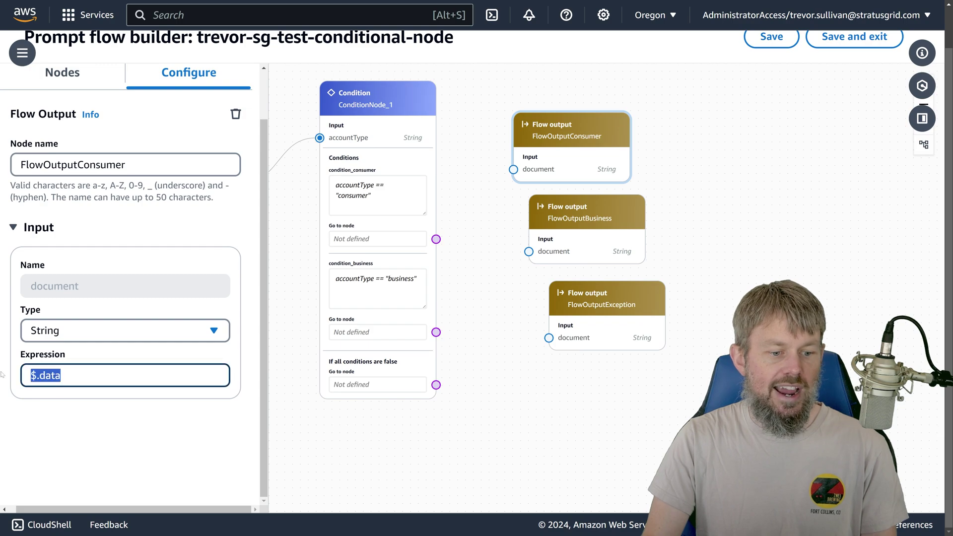
drag(413, 126, 421, 175)
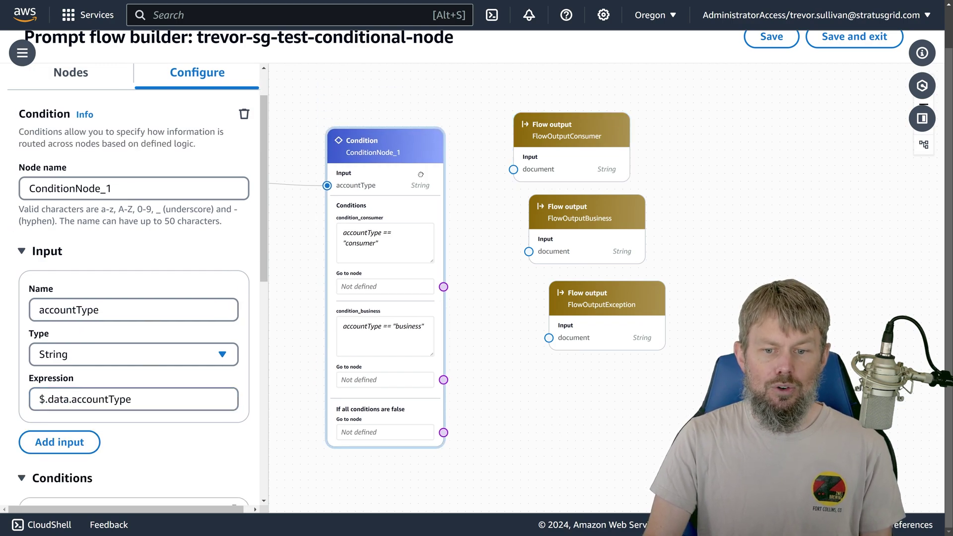
click(535, 175)
drag(476, 209, 552, 214)
drag(314, 186, 589, 173)
drag(313, 185, 605, 254)
drag(312, 184, 625, 342)
Step: Reposition the condition node and pan to frame its branches beside the three outputs
drag(444, 191, 333, 274)
drag(503, 353, 569, 247)
drag(447, 191, 455, 240)
drag(443, 127, 361, 182)
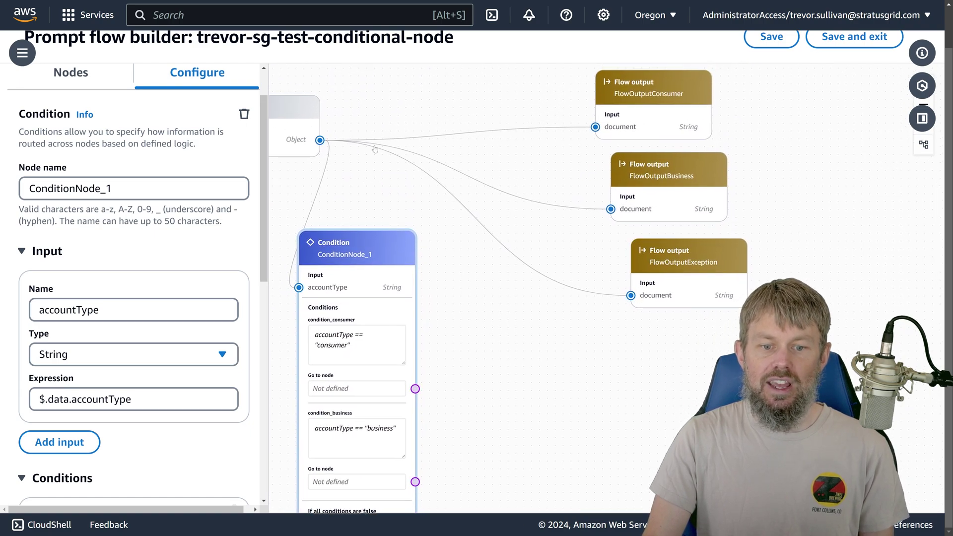
drag(384, 111, 430, 114)
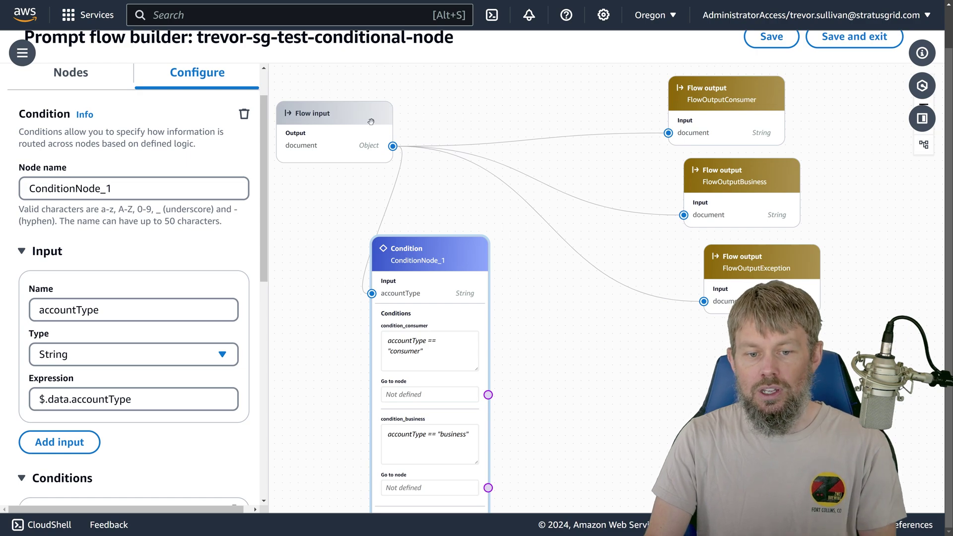
drag(485, 125, 480, 178)
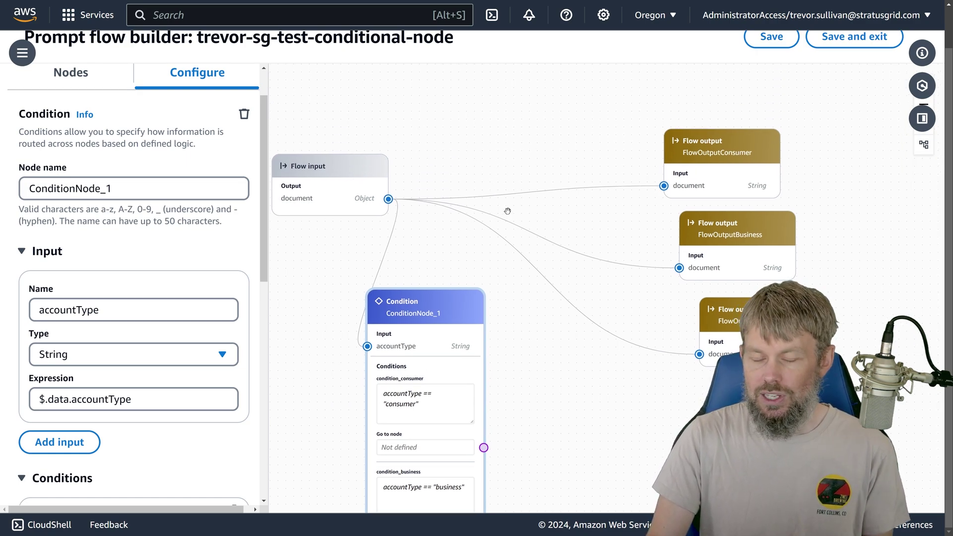
drag(545, 365, 521, 245)
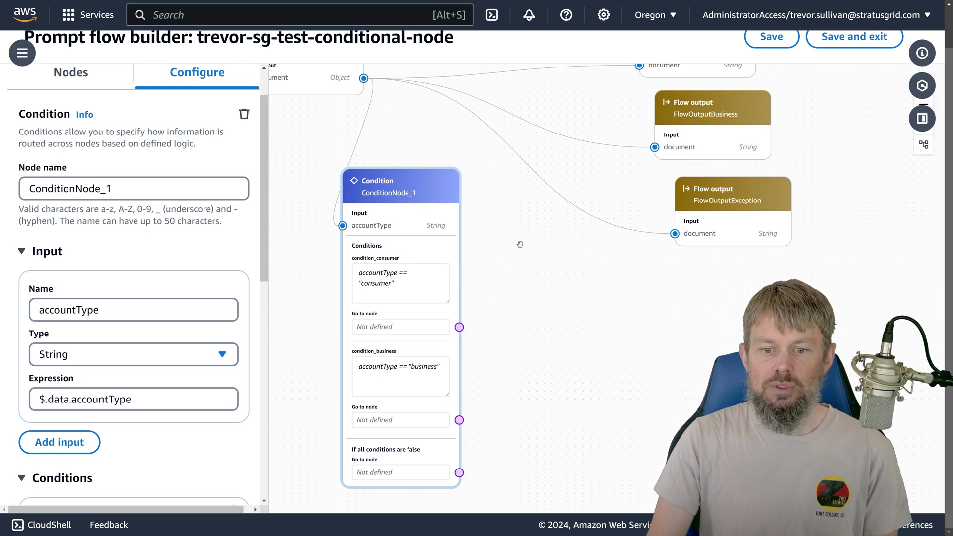
drag(493, 255, 446, 274)
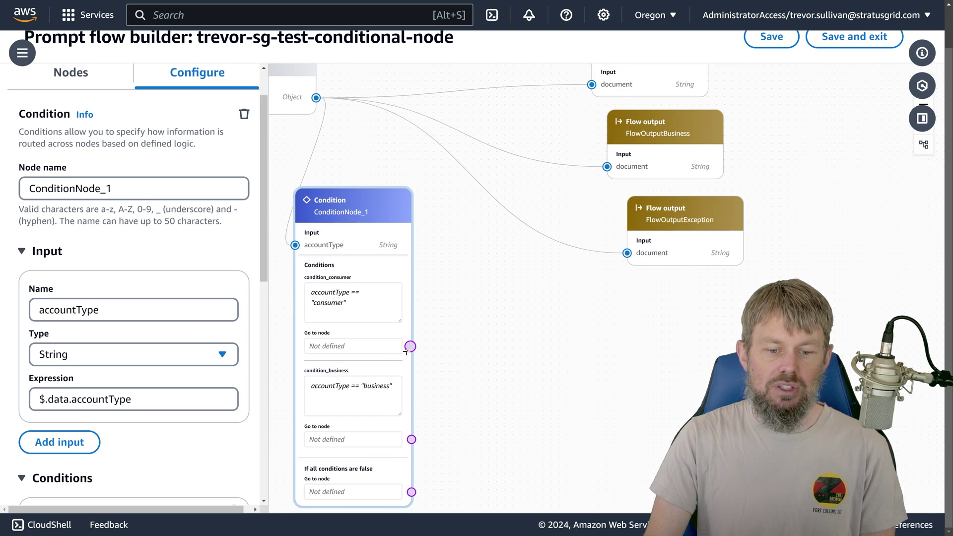
drag(406, 351, 588, 102)
Step: Route the consumer, business and all-false branches to FlowOutputConsumer, FlowOutputBusiness and FlowOutputException
click(628, 113)
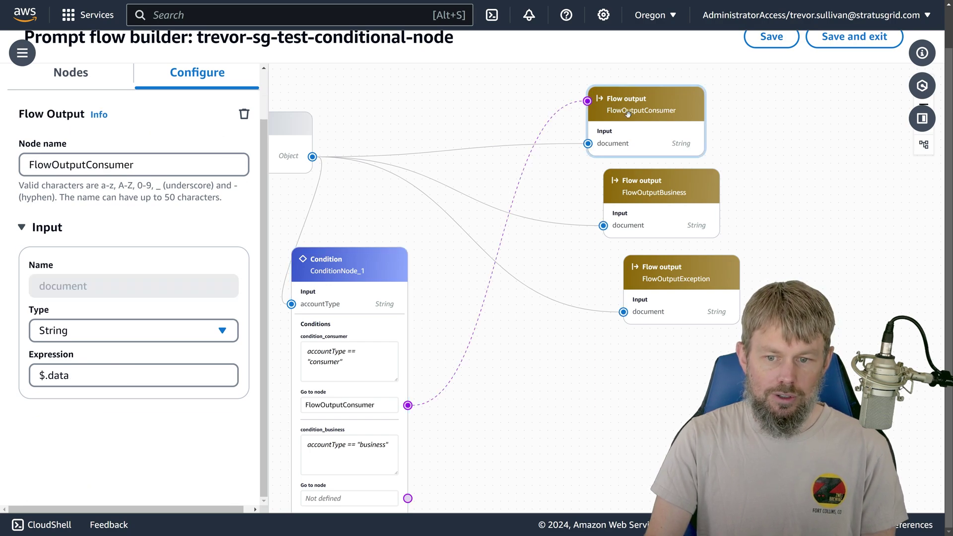
scroll(553, 309, down, 3)
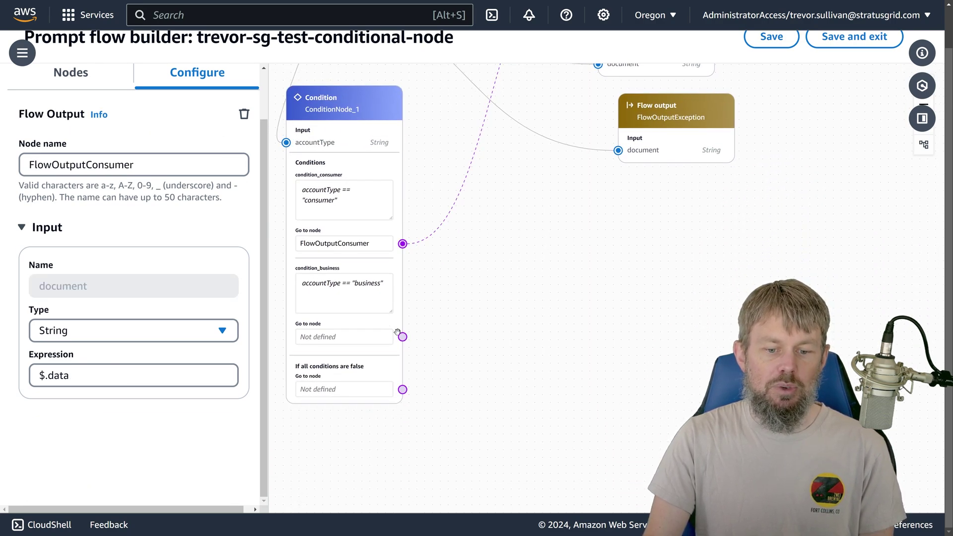
drag(402, 336, 598, 118)
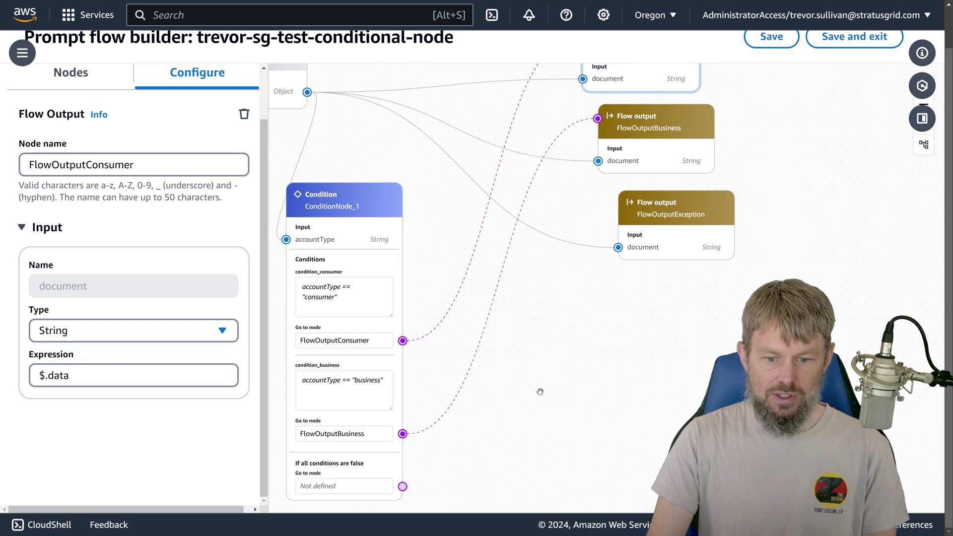
scroll(538, 393, down, 2)
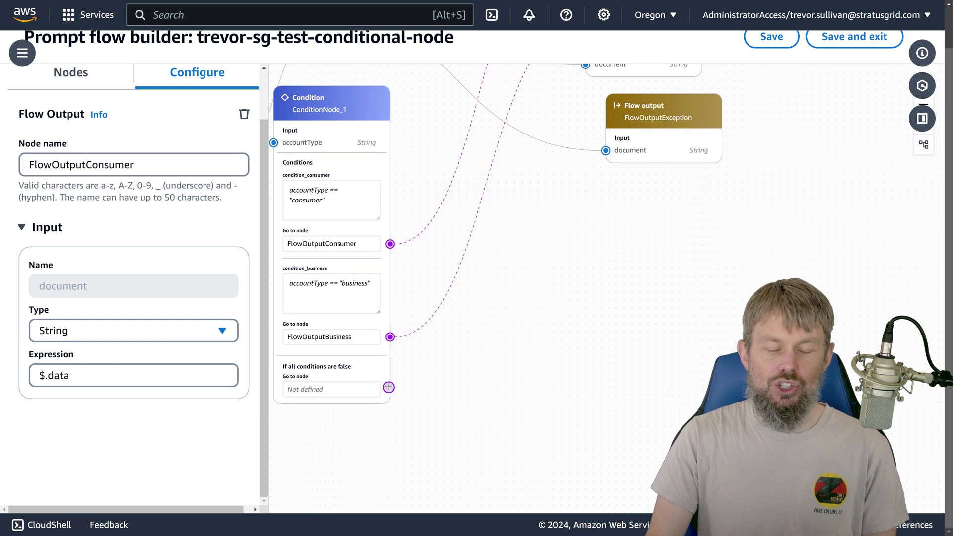
drag(388, 387, 606, 119)
Step: Arrange the three Flow output nodes down beside the condition node and view Flow input settings
drag(644, 126, 593, 379)
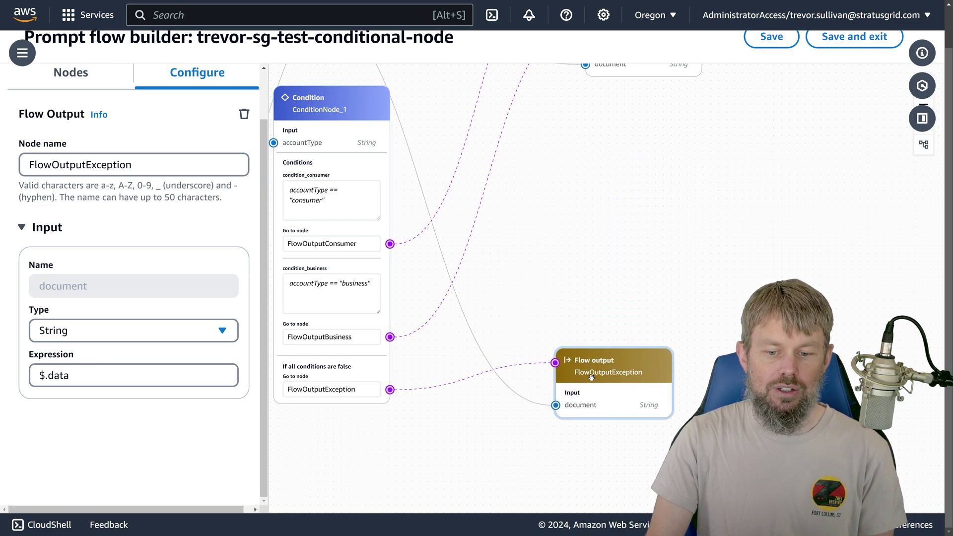
scroll(601, 244, up, 1)
click(609, 124)
drag(610, 124, 604, 318)
drag(610, 208, 685, 325)
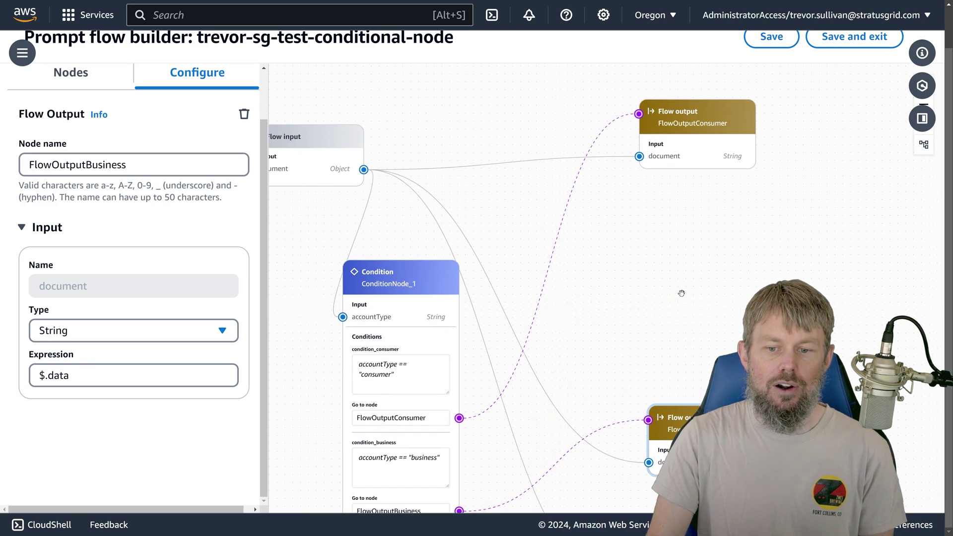
drag(686, 150, 686, 351)
drag(566, 287, 632, 189)
click(416, 84)
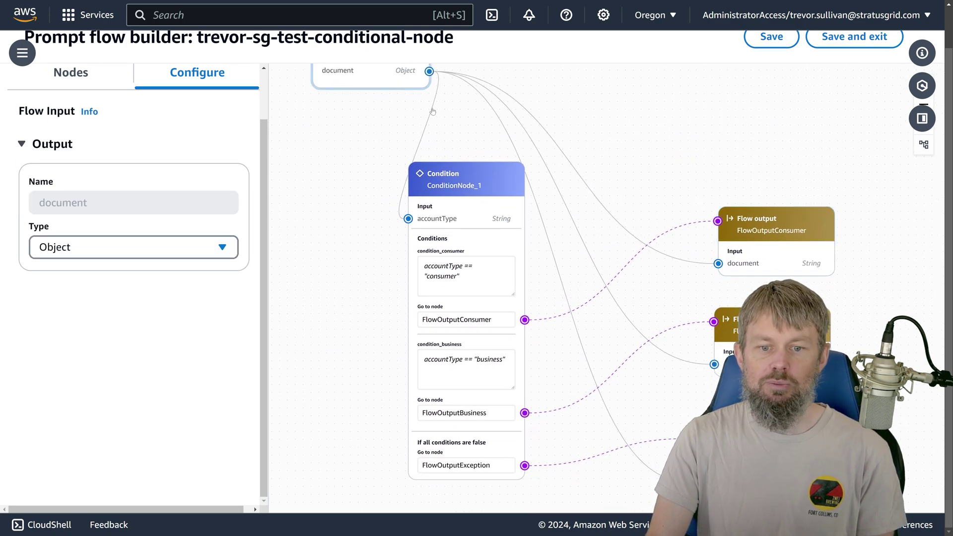
scroll(429, 110, up, 1)
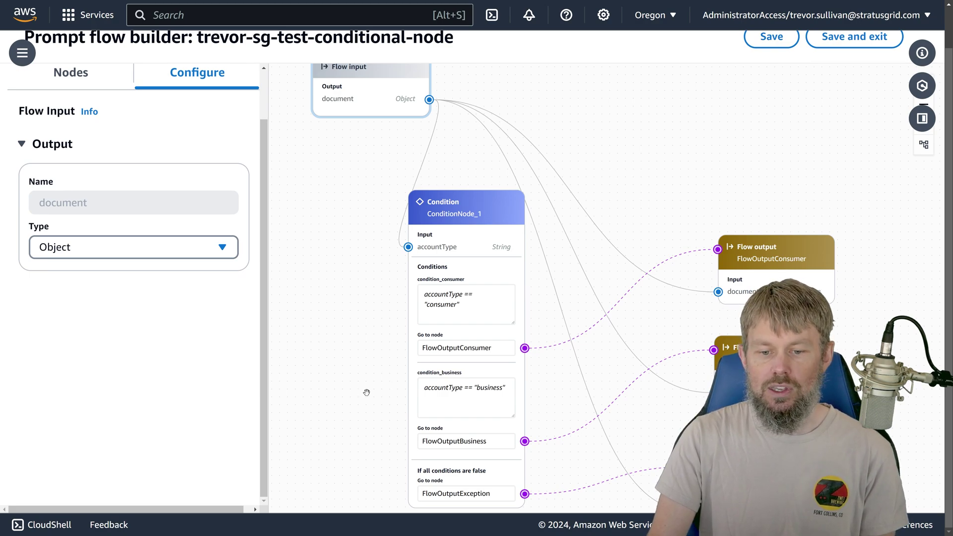
drag(366, 391, 323, 316)
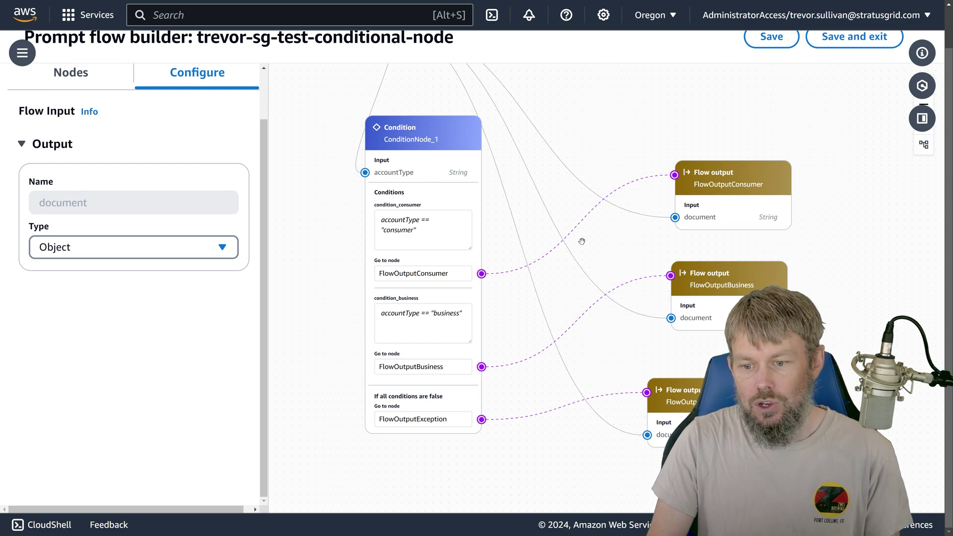
click(731, 204)
scroll(679, 248, right, 5)
scroll(679, 248, down, 2)
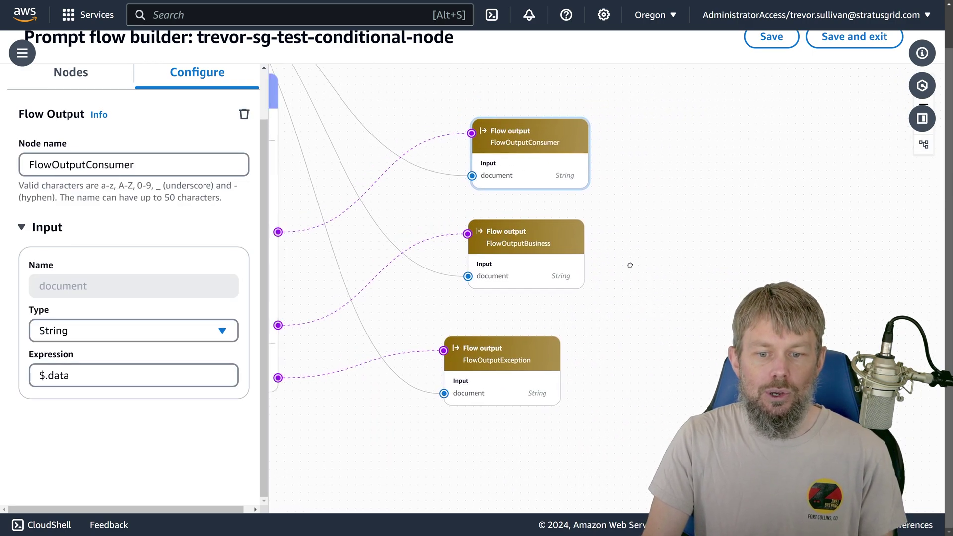
scroll(615, 264, up, 1)
scroll(614, 292, left, 5)
scroll(615, 291, up, 3)
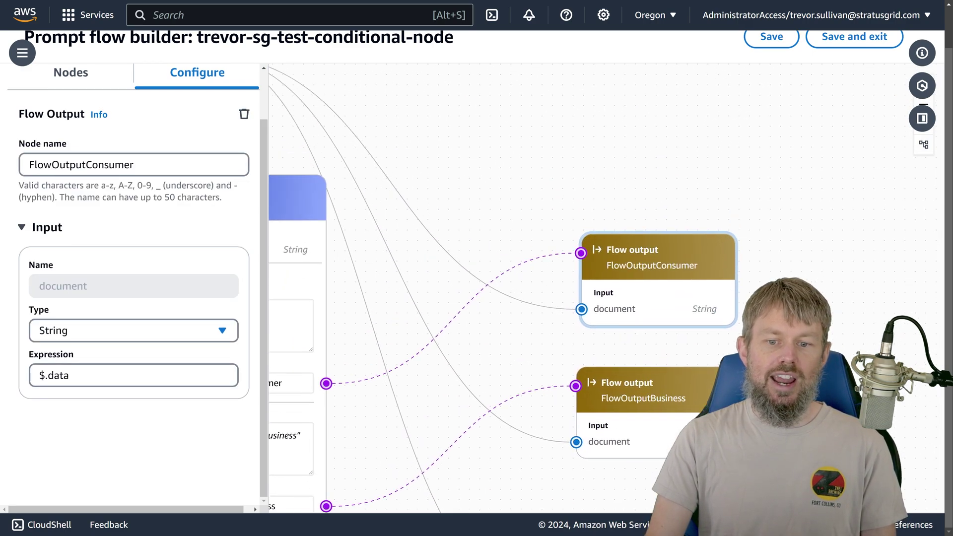
click(325, 115)
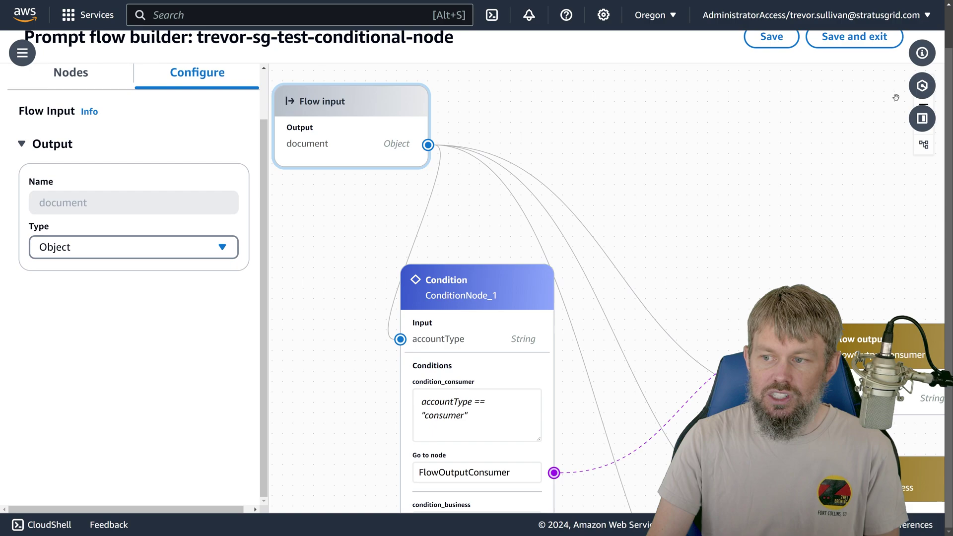
key(alt+Tab)
key(shift+Down)
key(shift+Down)
key(shift+Down)
key(shift+Down)
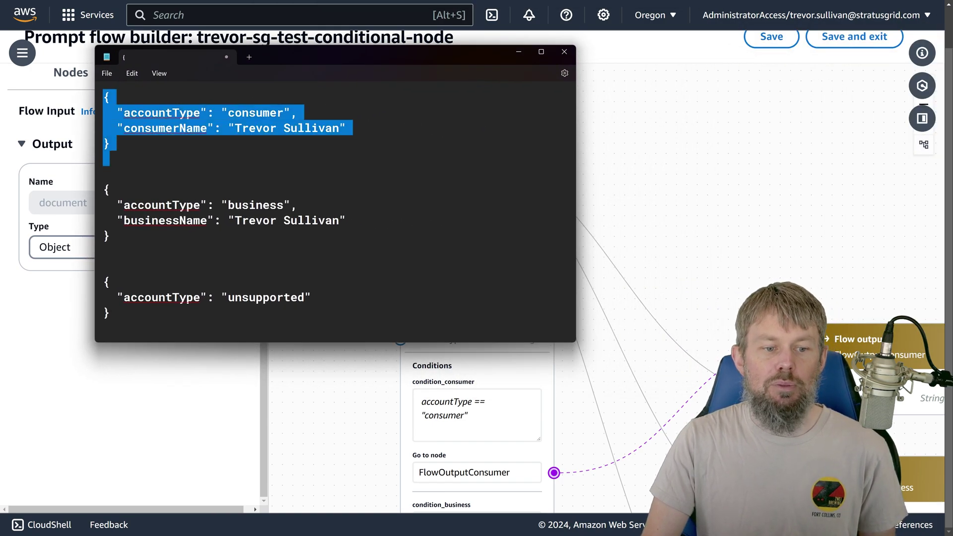
click(256, 113)
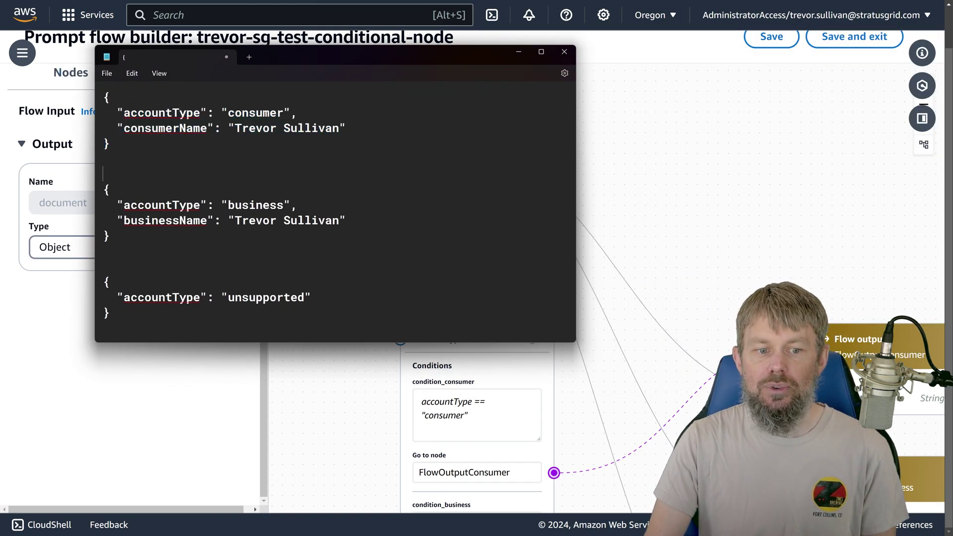
double_click(255, 113)
click(183, 127)
double_click(183, 127)
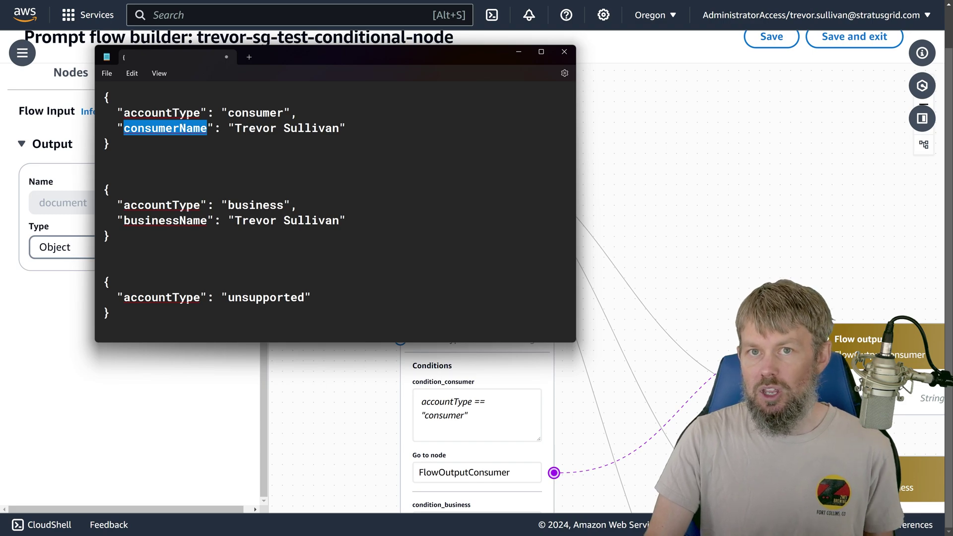
double_click(157, 221)
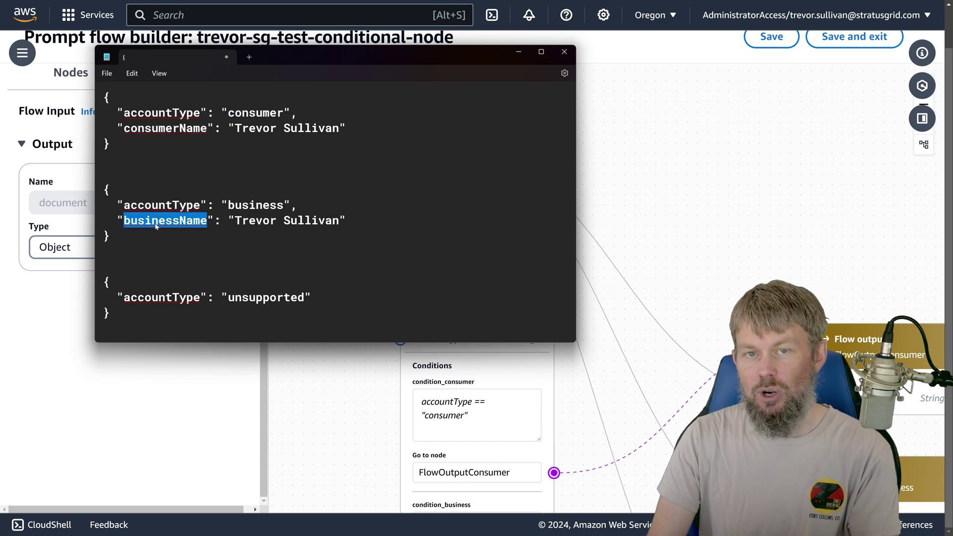
double_click(168, 209)
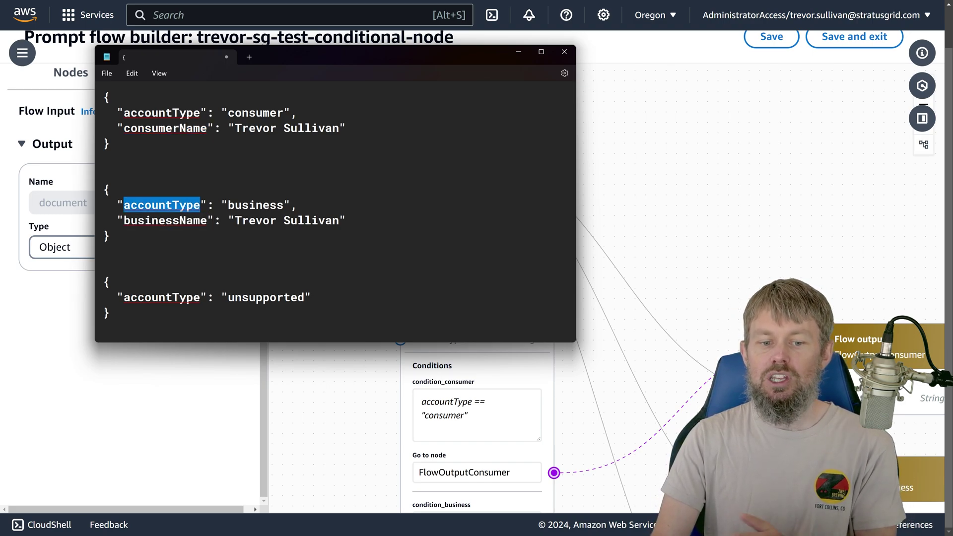
click(173, 216)
double_click(173, 217)
double_click(156, 130)
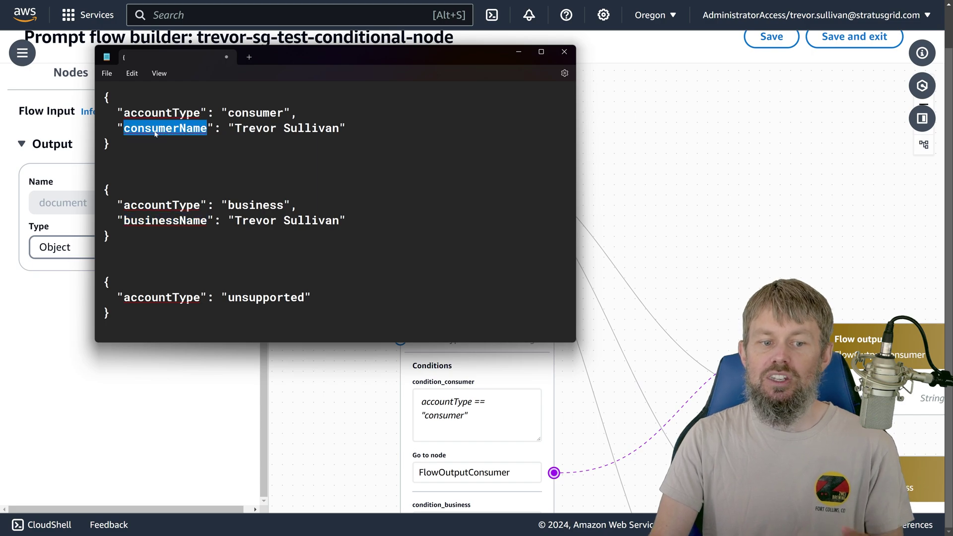
drag(111, 145, 194, 59)
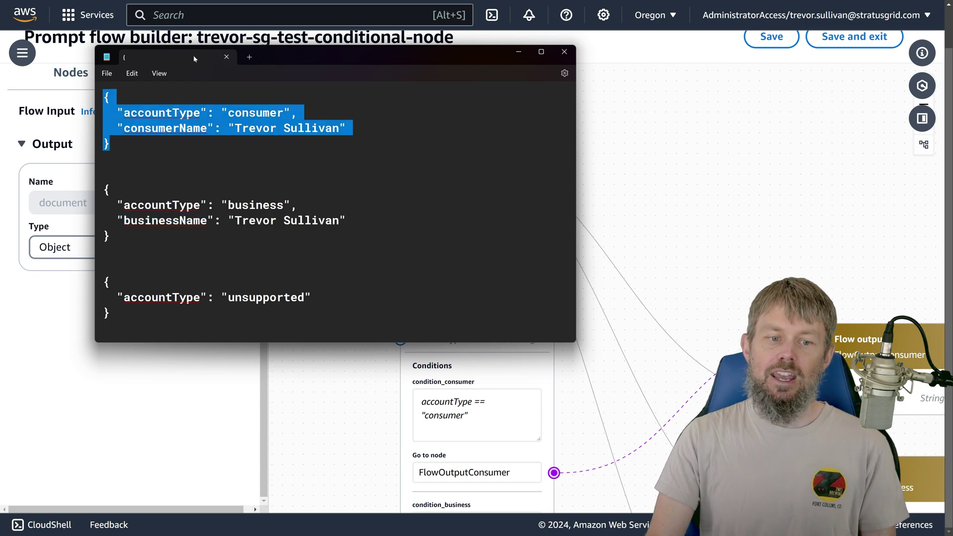
drag(304, 60, 881, 126)
Step: Append .consumerName to FlowOutputConsumer's $.data expression, making it $.data.consumerName
click(661, 206)
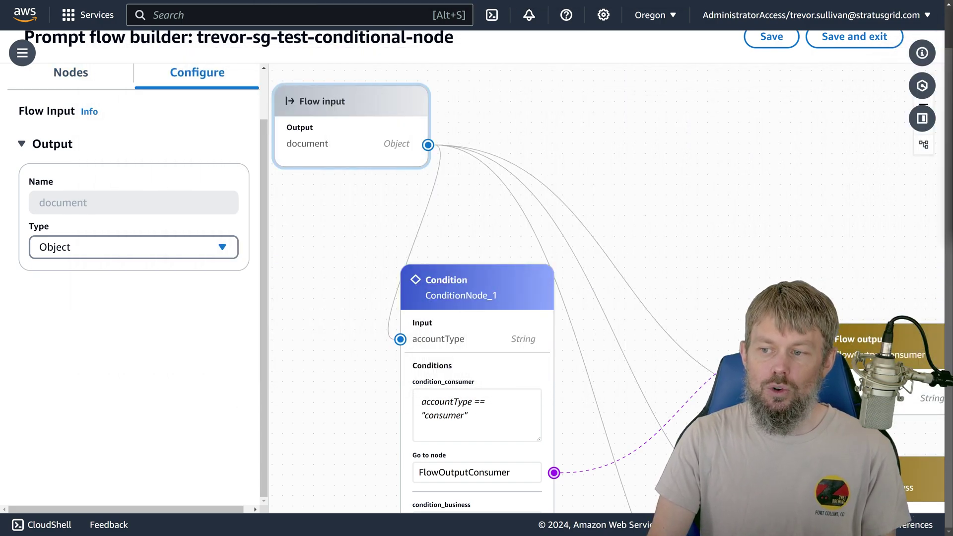
scroll(661, 206, right, 8)
scroll(662, 206, down, 5)
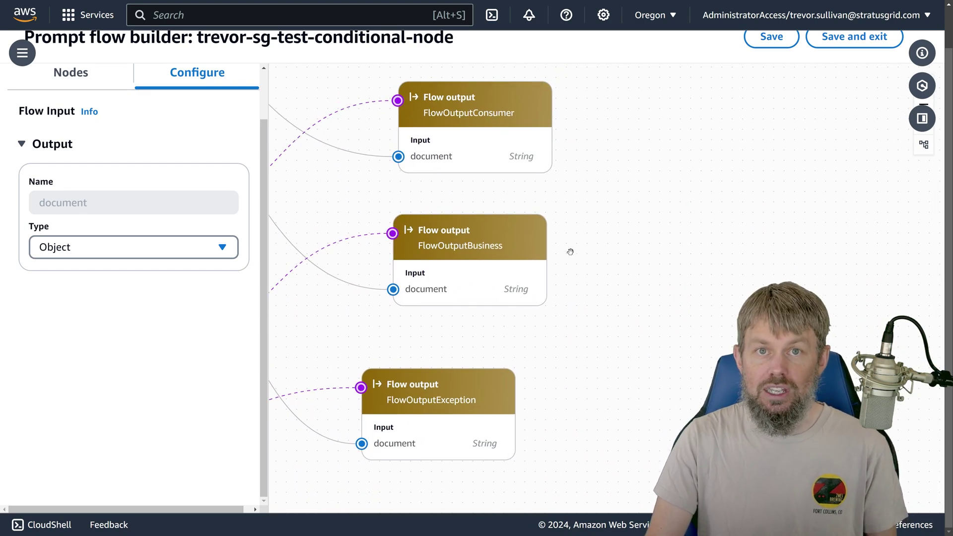
click(462, 143)
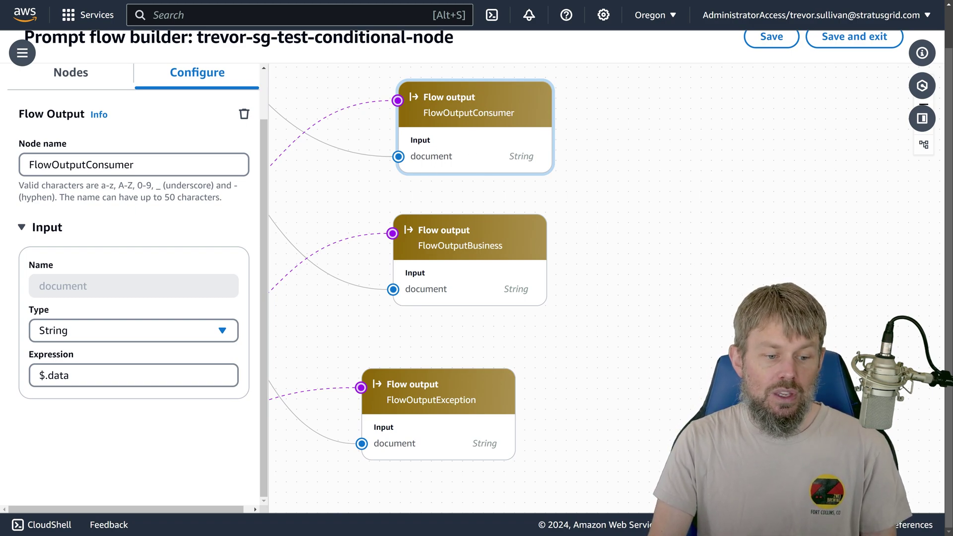
click(69, 375)
key(ctrl+a)
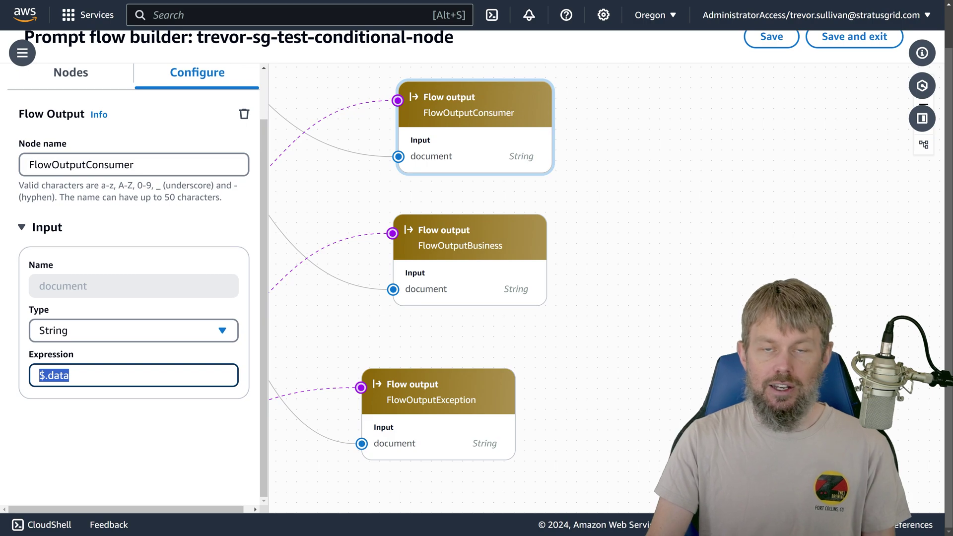
click(70, 376)
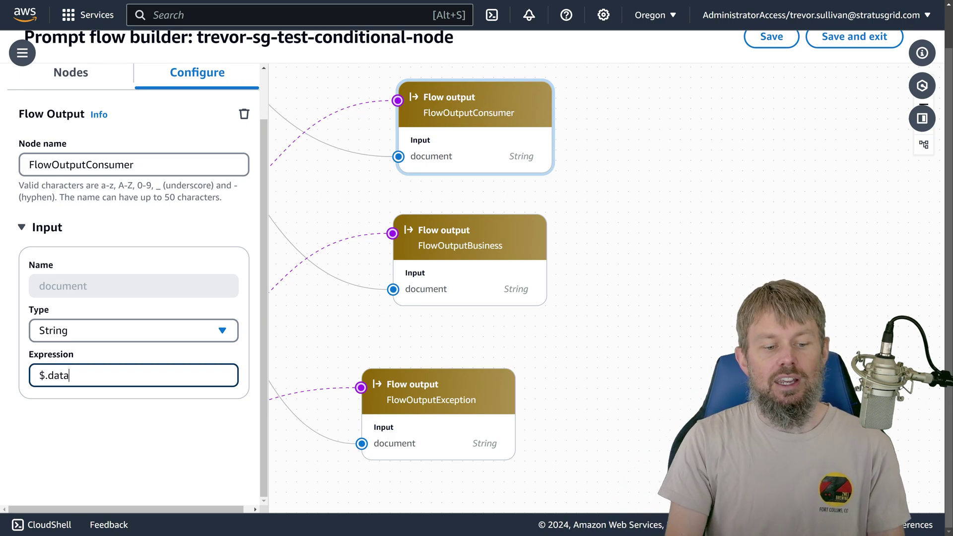
text(.consumerName)
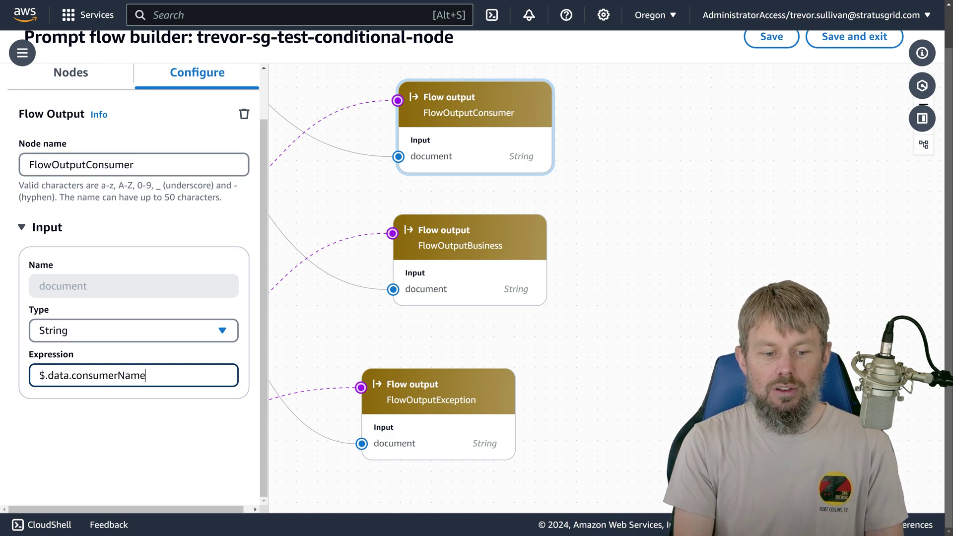
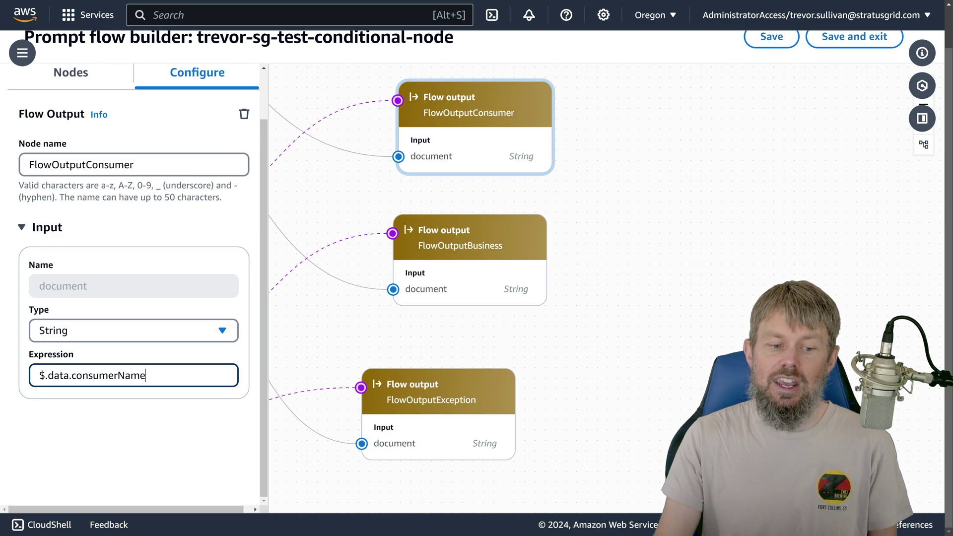
Step: Append .businessName to FlowOutputBusiness's expression, making it $.data.businessName
drag(145, 376, 29, 376)
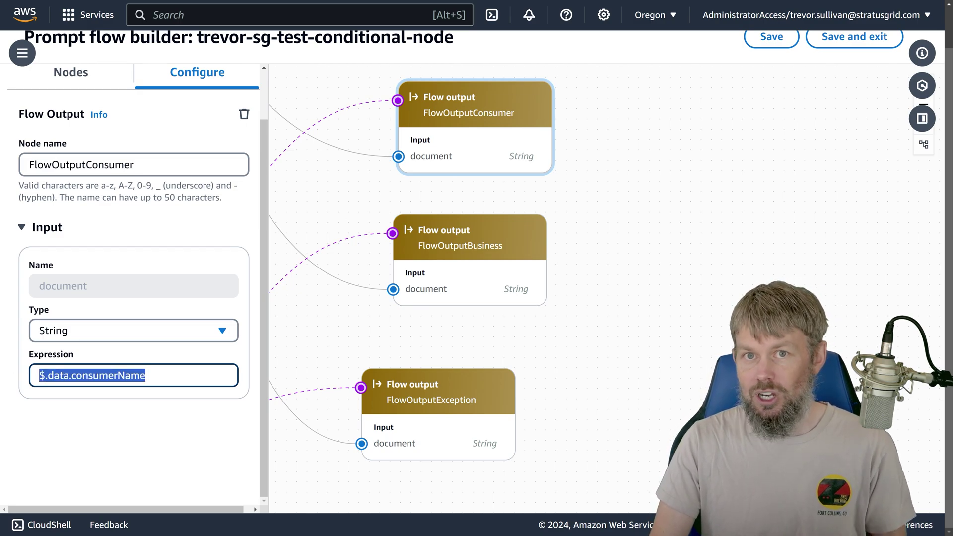
drag(429, 115, 426, 127)
click(471, 284)
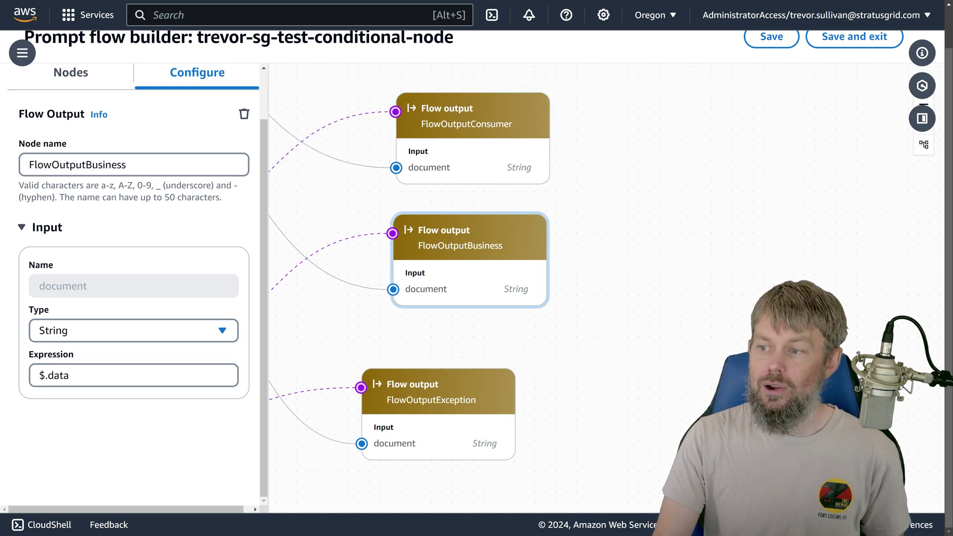
key(alt+Tab)
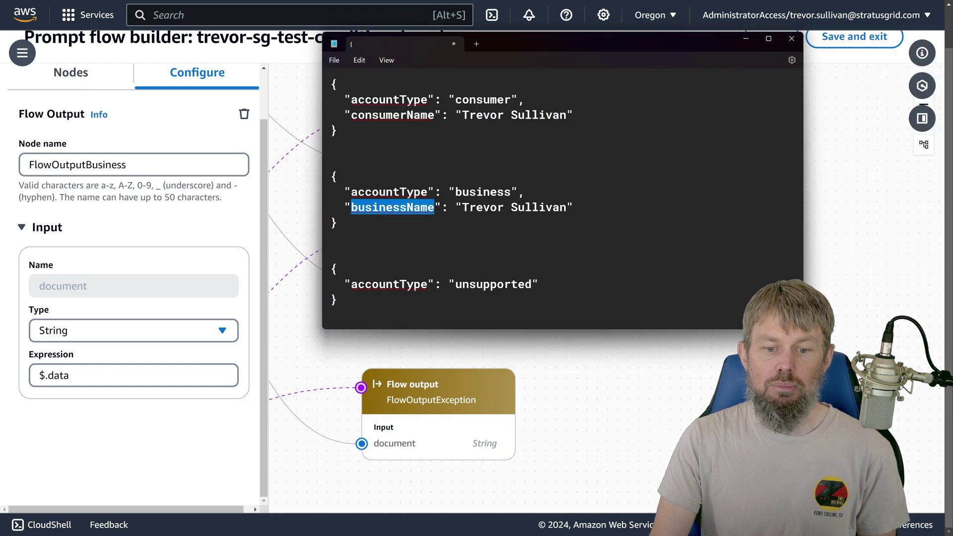
drag(542, 50, 952, 20)
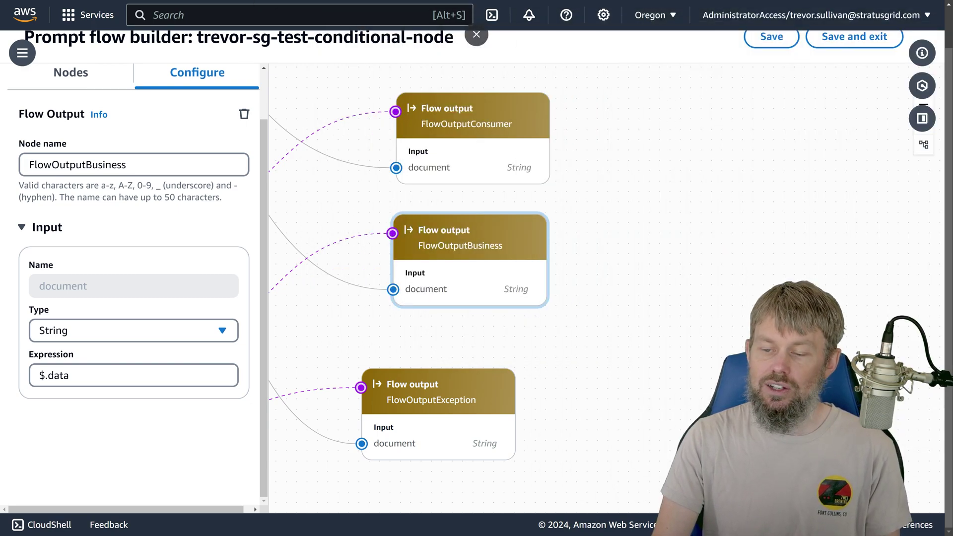
click(140, 385)
text(.)
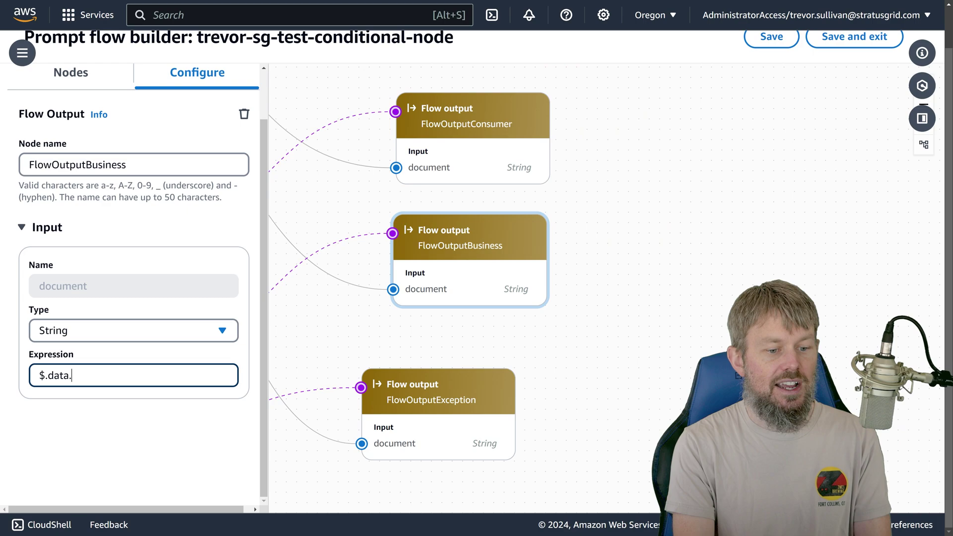
text(businessName)
Step: Open FlowOutputException's settings and select its $.data expression
scroll(497, 378, down, 3)
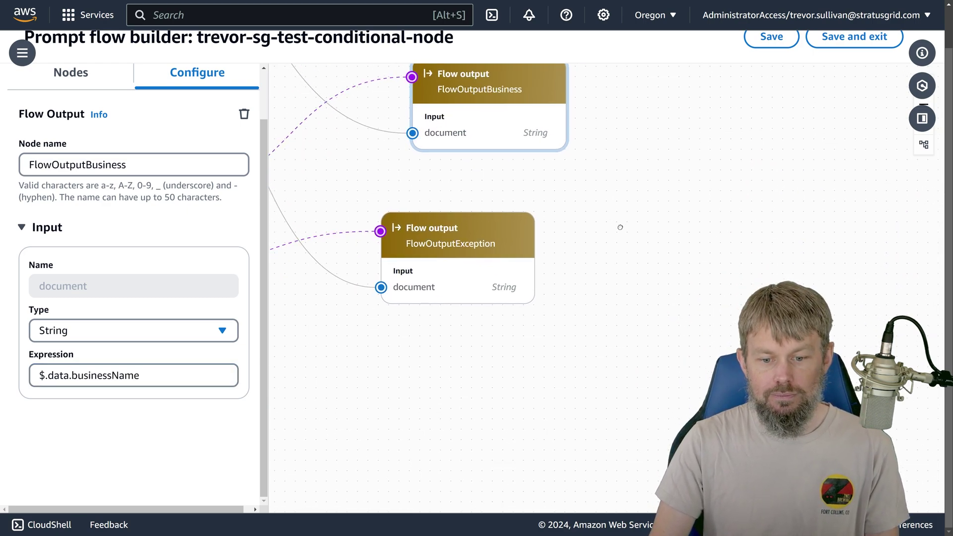
click(465, 247)
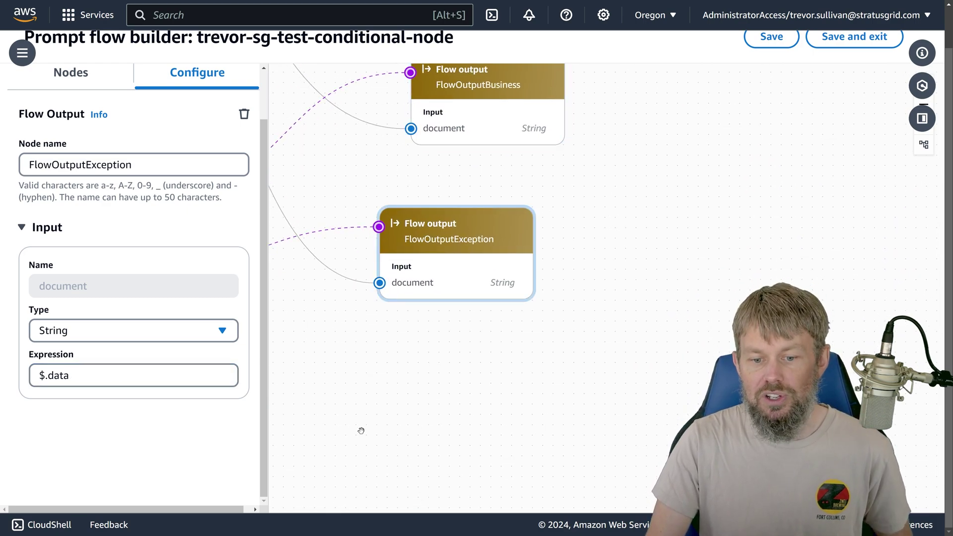
triple_click(53, 375)
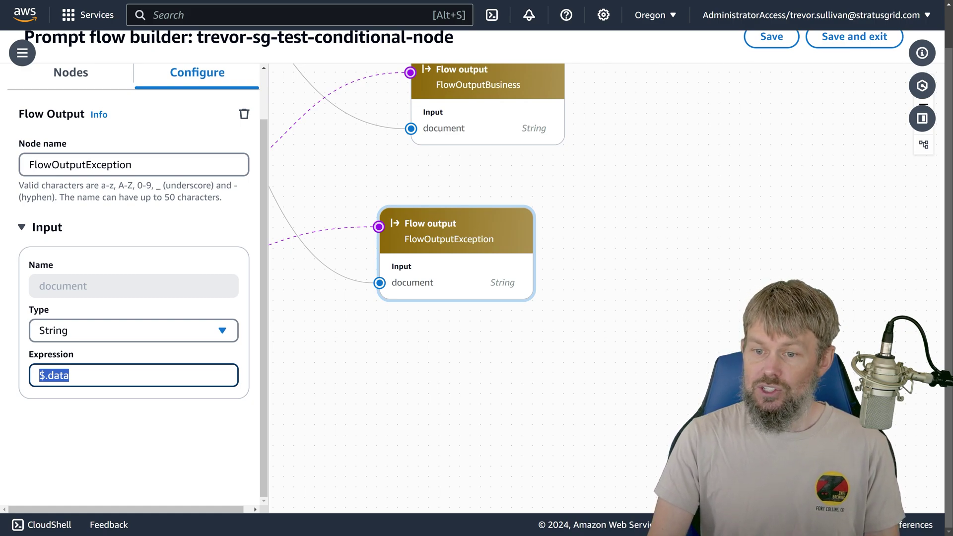
Step: Review the Condition node, save the flow draft, and dismiss the success and policy banners
scroll(463, 358, down, 10)
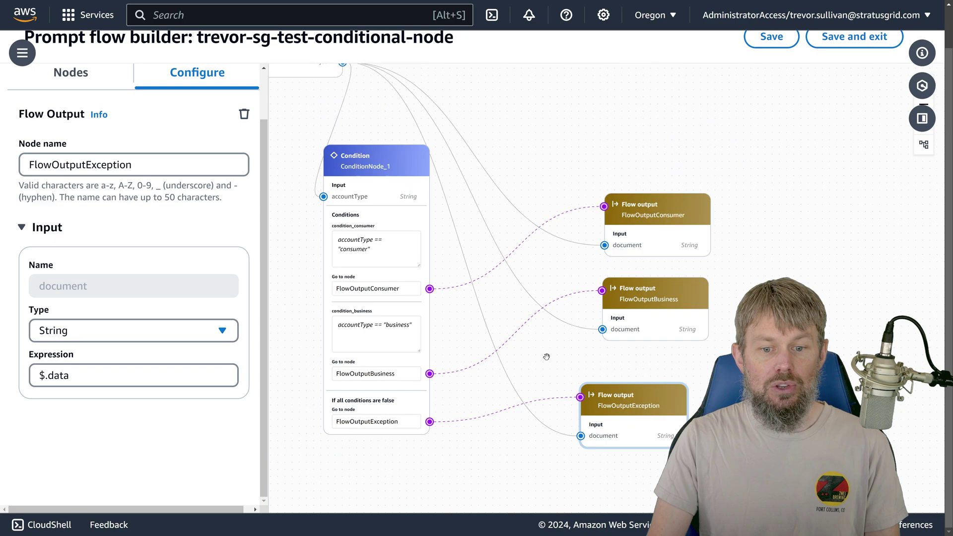
drag(513, 132, 519, 167)
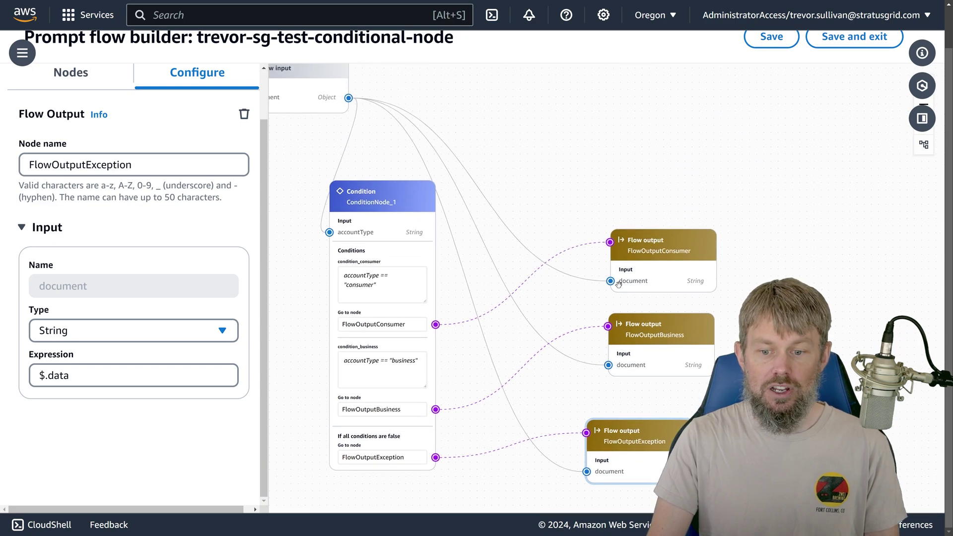
scroll(449, 328, up, 3)
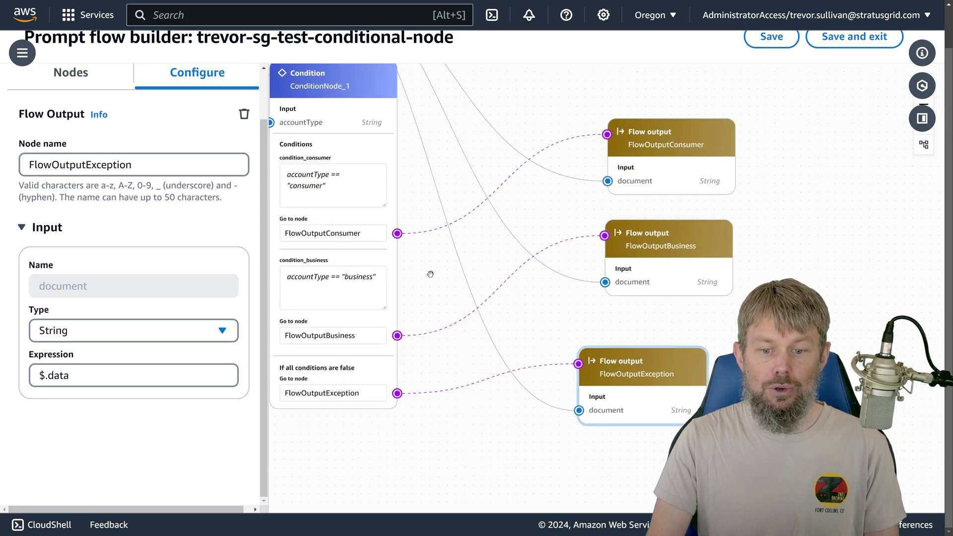
drag(455, 280, 478, 279)
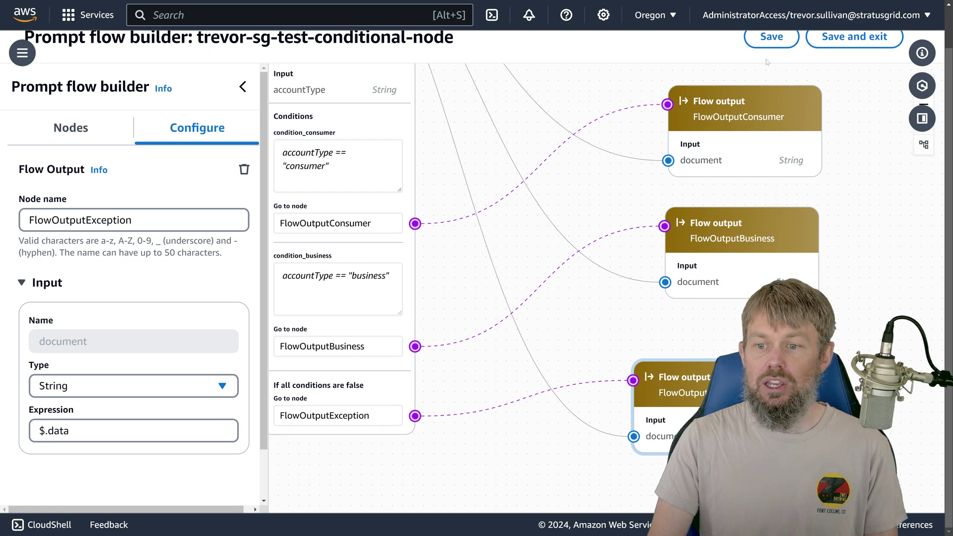
scroll(764, 50, up, 2)
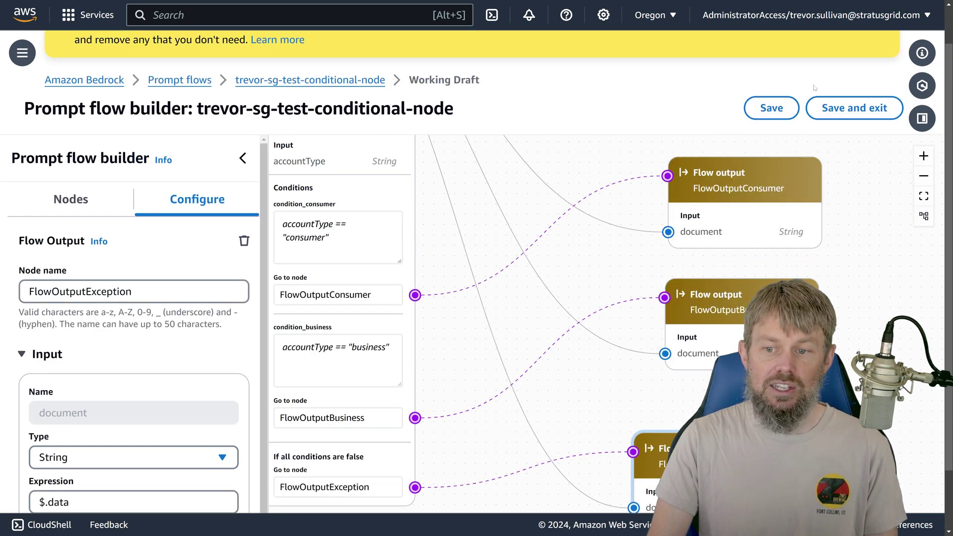
click(770, 107)
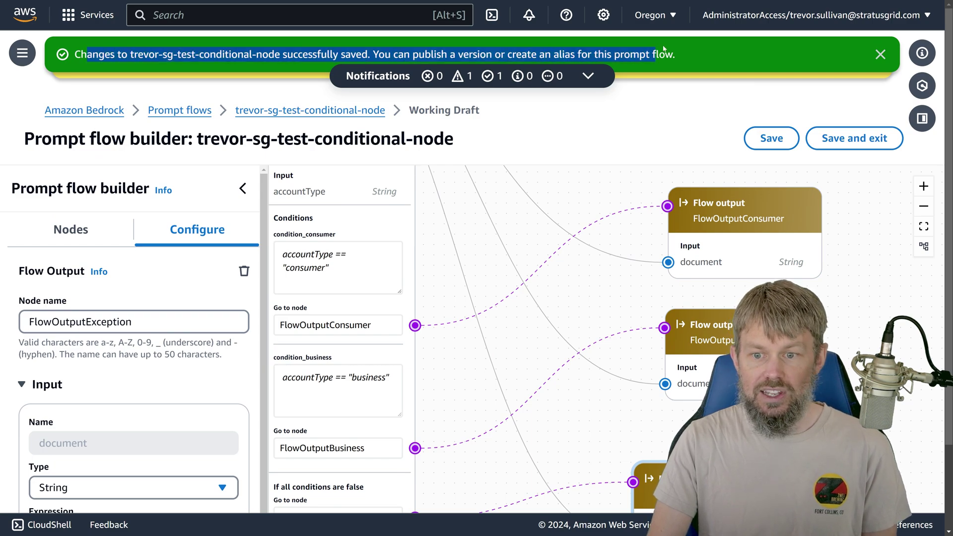
click(881, 54)
click(930, 64)
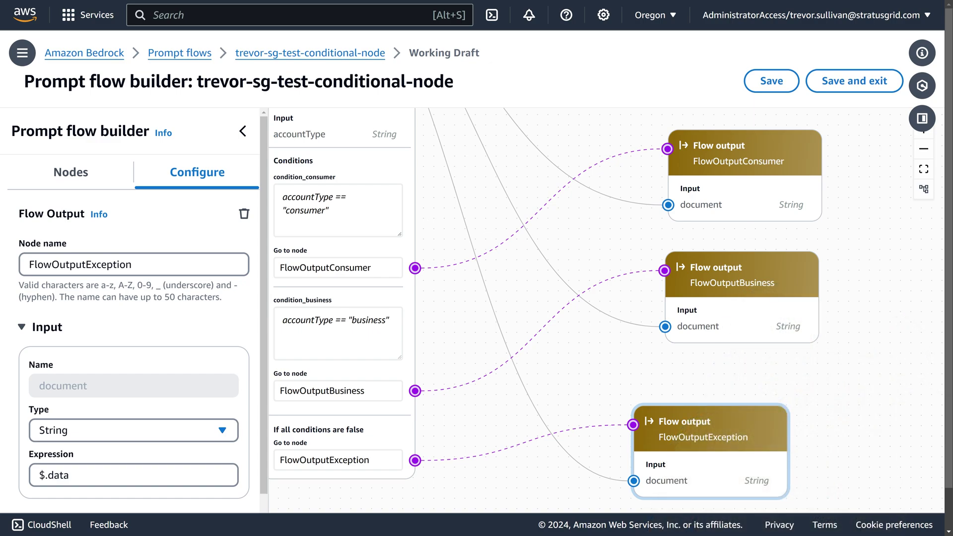
Step: Enlarge the sample JSON notes and copy the consumer JSON sample
key(alt+Tab)
drag(399, 73, 287, 61)
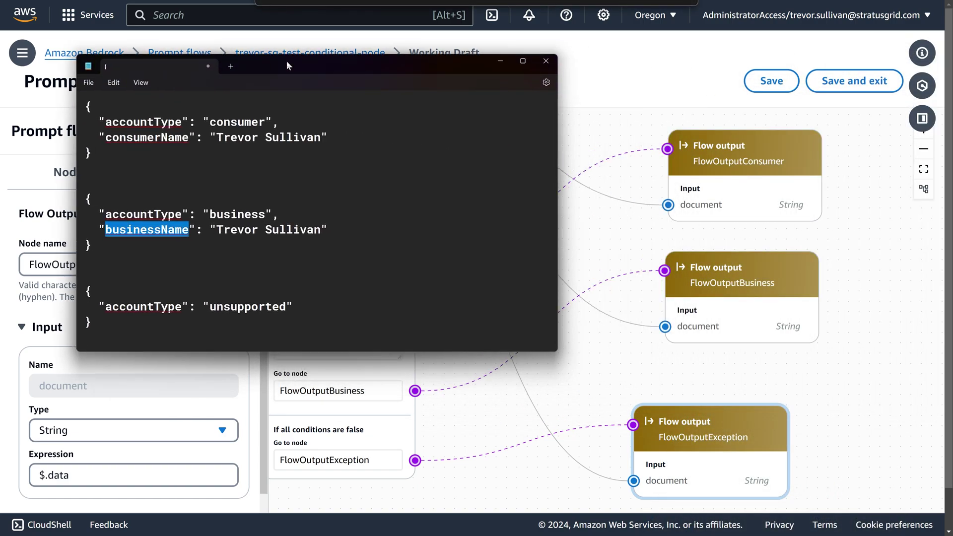
key(ctrl+plus)
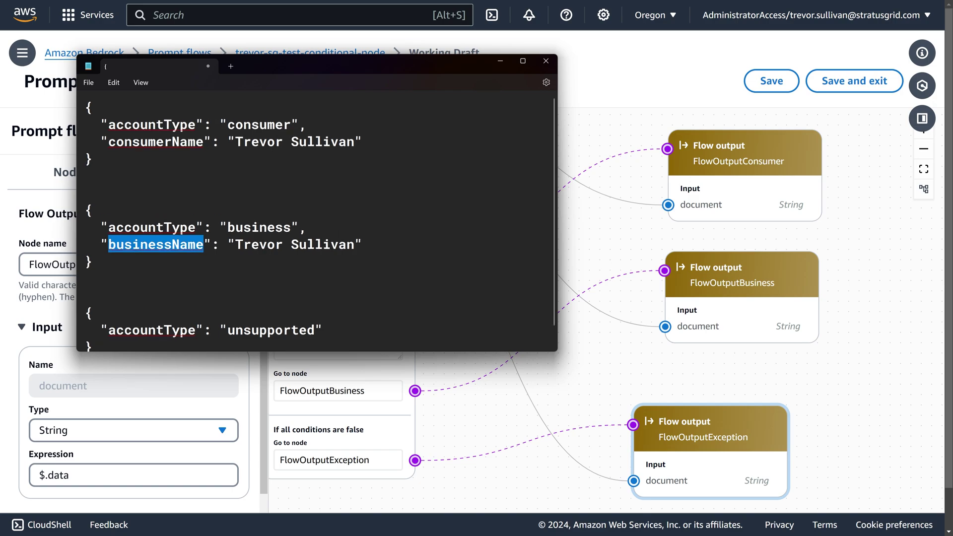
click(85, 176)
key(shift+Up)
key(shift+Up)
key(shift+Up)
key(shift+Up)
key(ctrl+c)
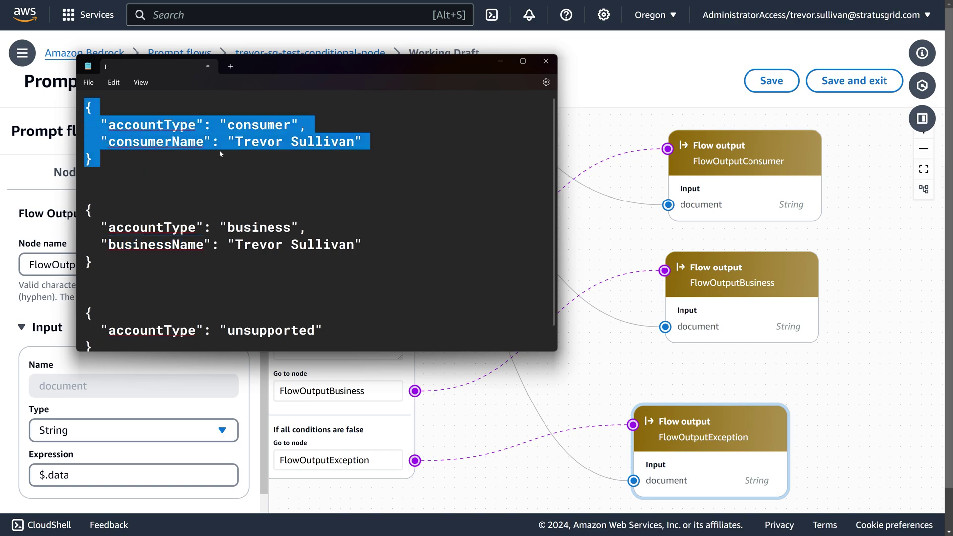
Step: Run the flow test with the pasted consumer JSON, which fails with 'Object -> String', then close testing
click(916, 113)
click(730, 438)
key(ctrl+v)
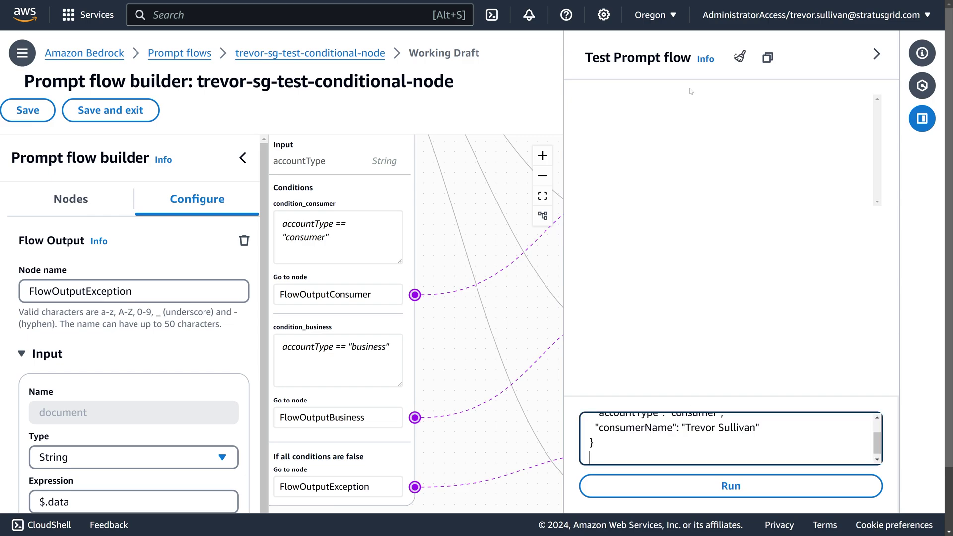
click(725, 487)
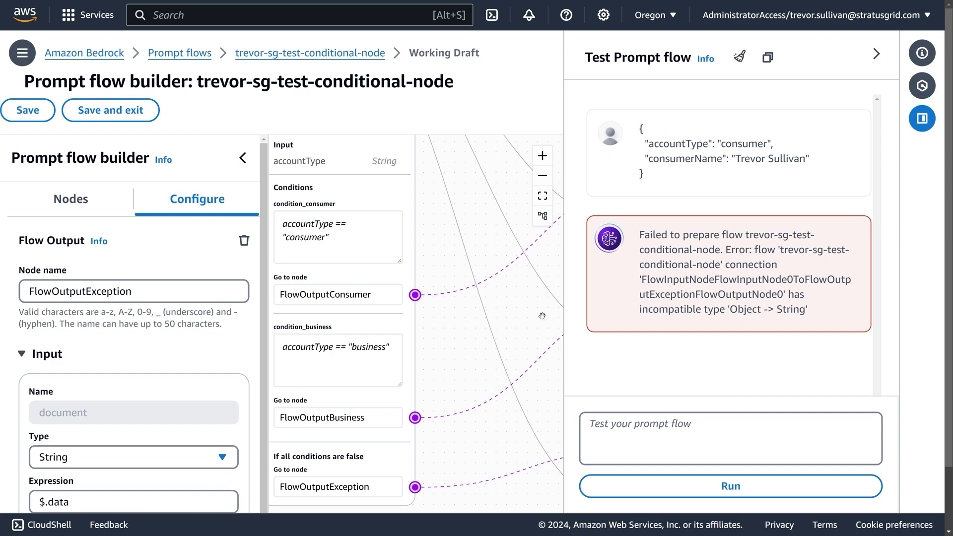
click(876, 54)
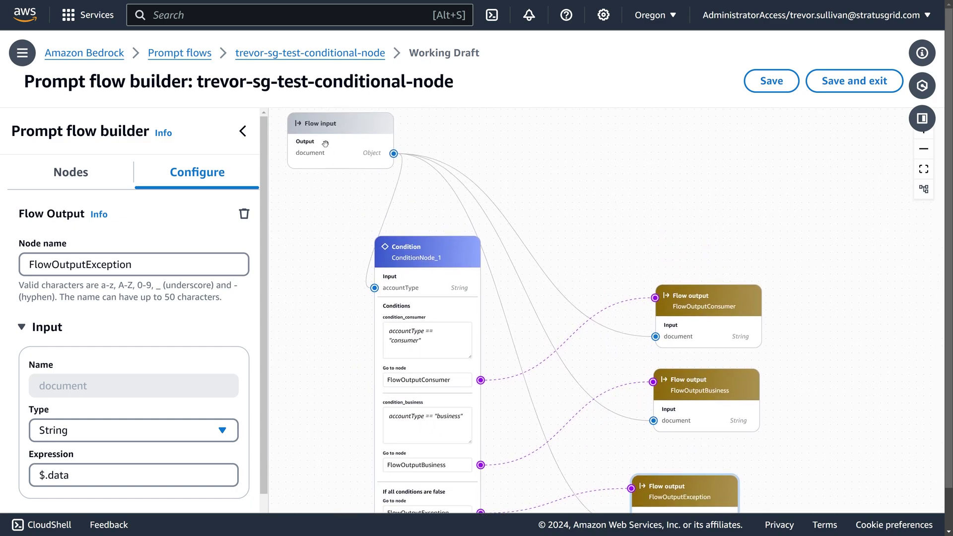
Step: Check the Flow input node's output type and set FlowOutputConsumer's input type to Object
scroll(325, 144, up, 3)
drag(379, 160, 370, 179)
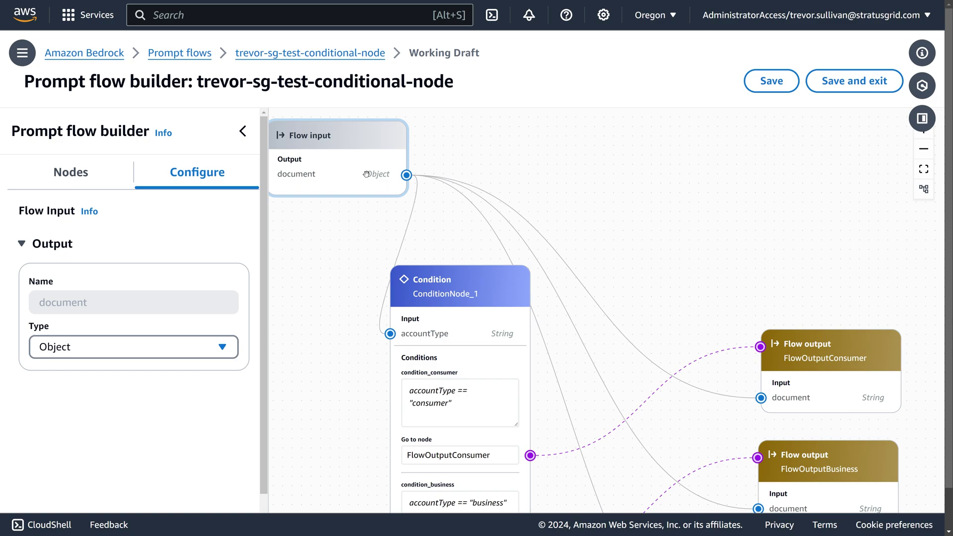
scroll(804, 278, right, 7)
scroll(804, 278, down, 4)
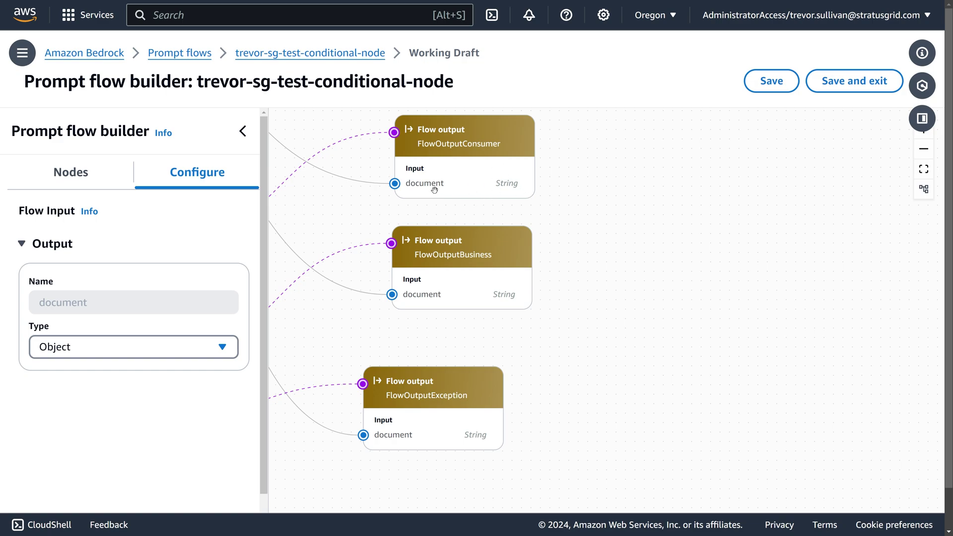
click(497, 187)
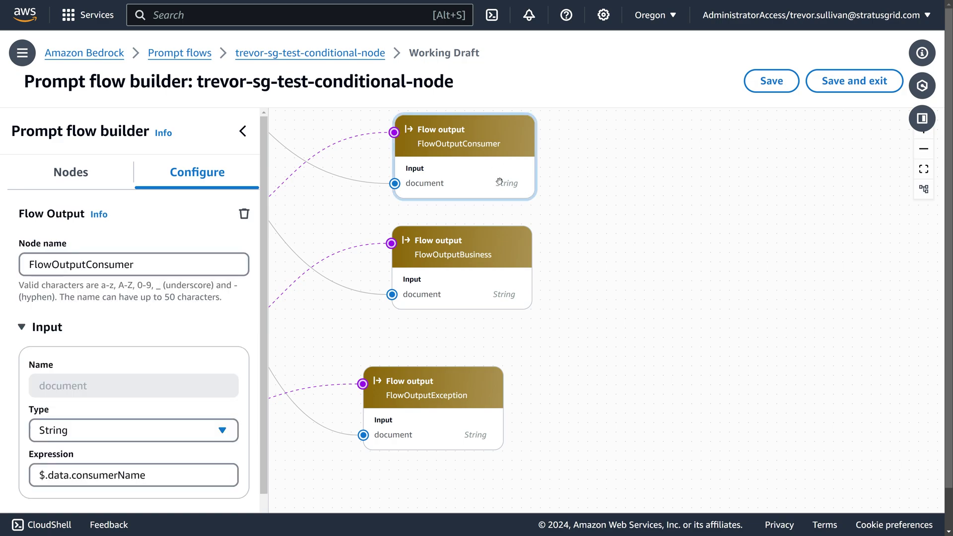
click(75, 431)
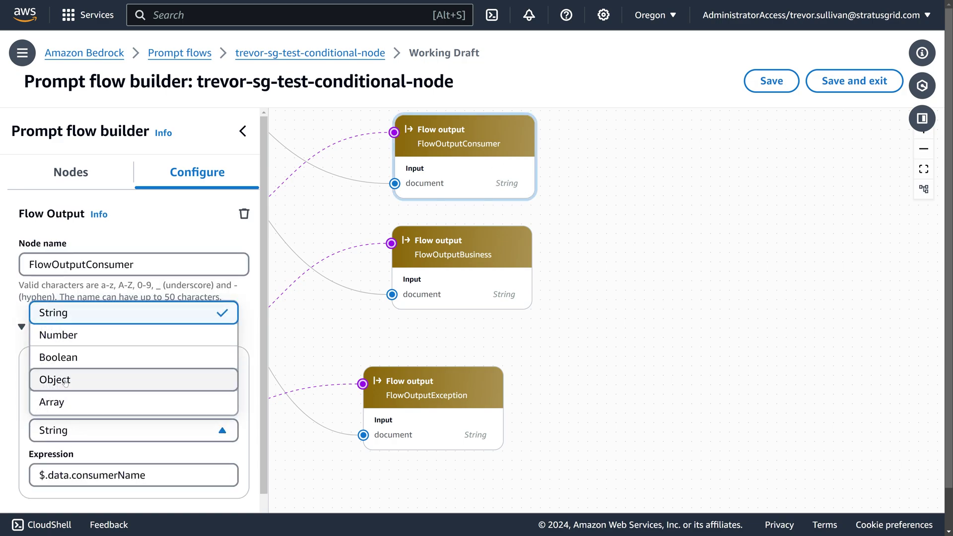
click(65, 381)
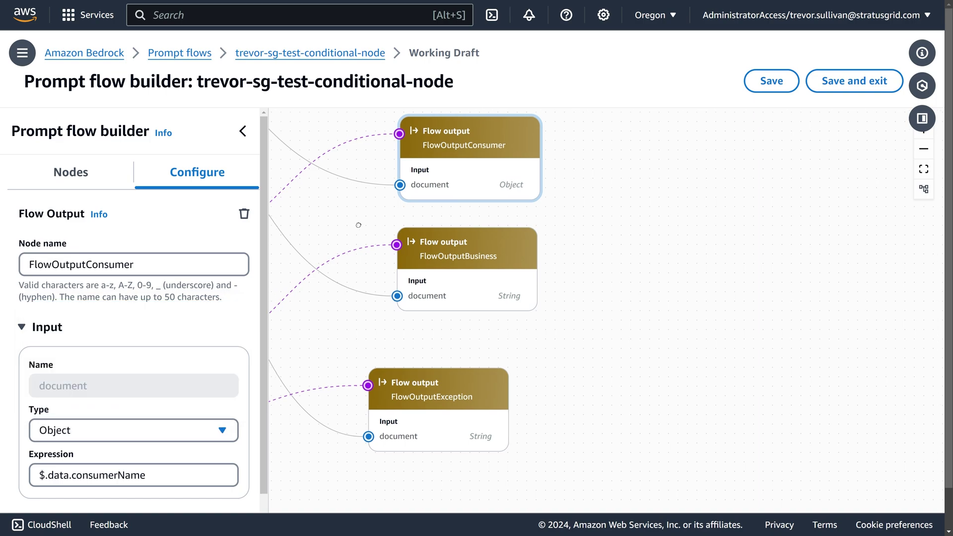
Step: Compare with the Flow input settings and set FlowOutputBusiness's document input type to Object
scroll(358, 221, left, 7)
scroll(358, 221, up, 5)
click(356, 184)
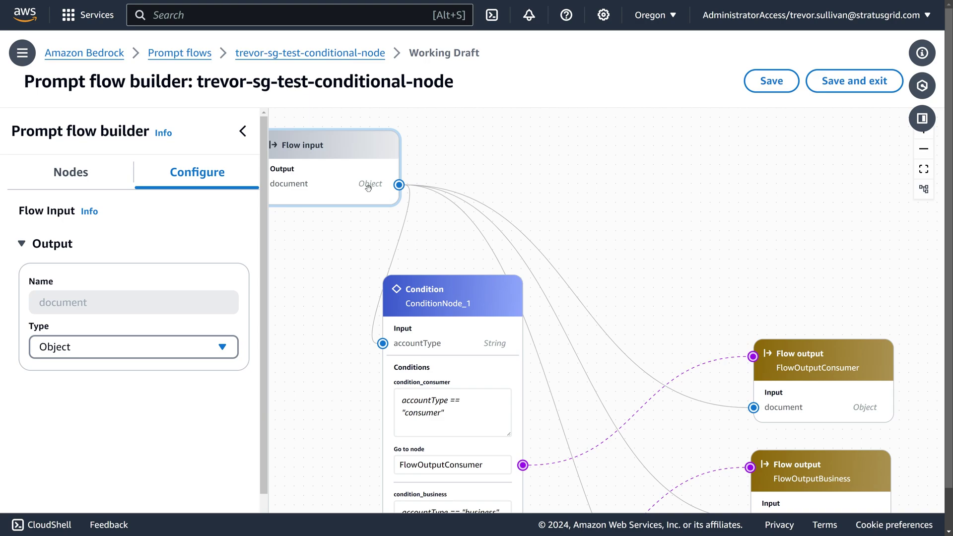
scroll(714, 293, right, 7)
scroll(713, 293, down, 3)
click(549, 291)
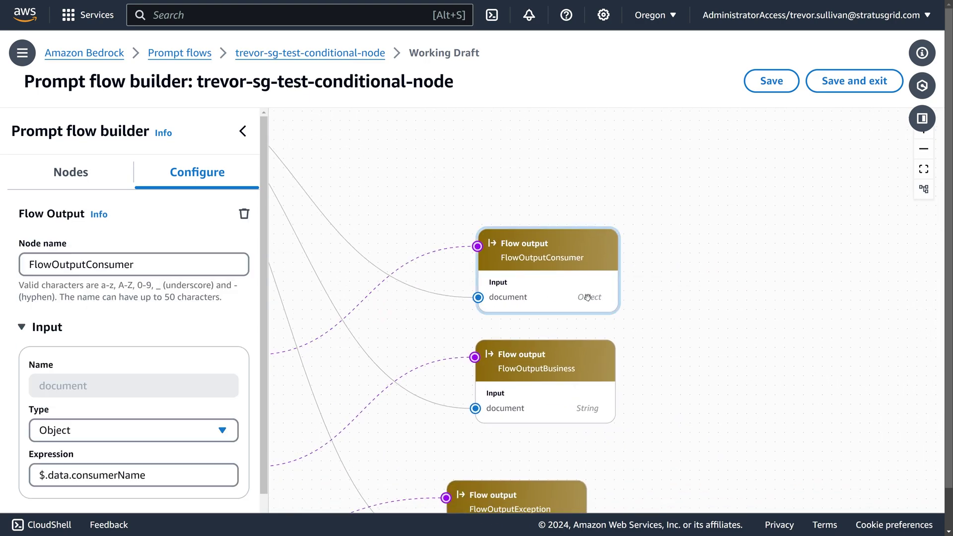
scroll(588, 297, down, 3)
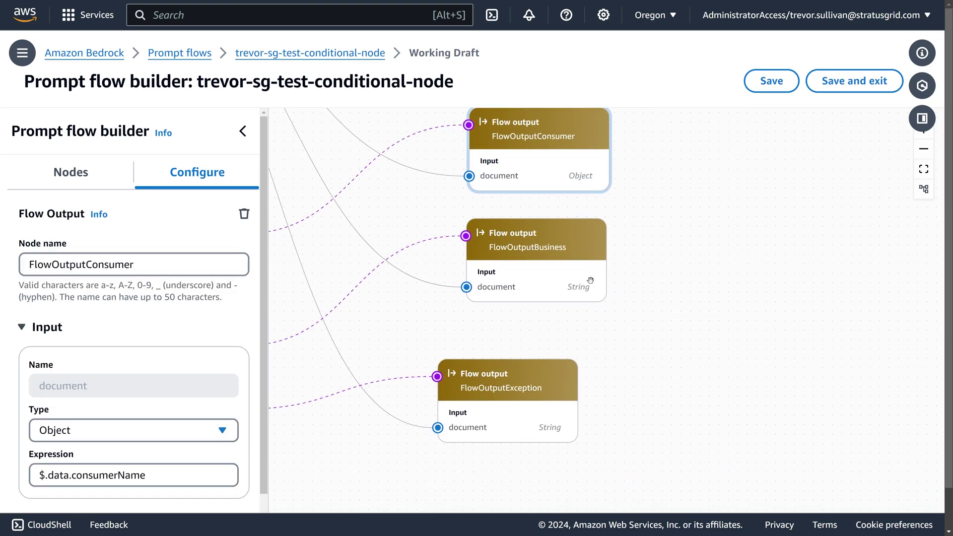
click(590, 280)
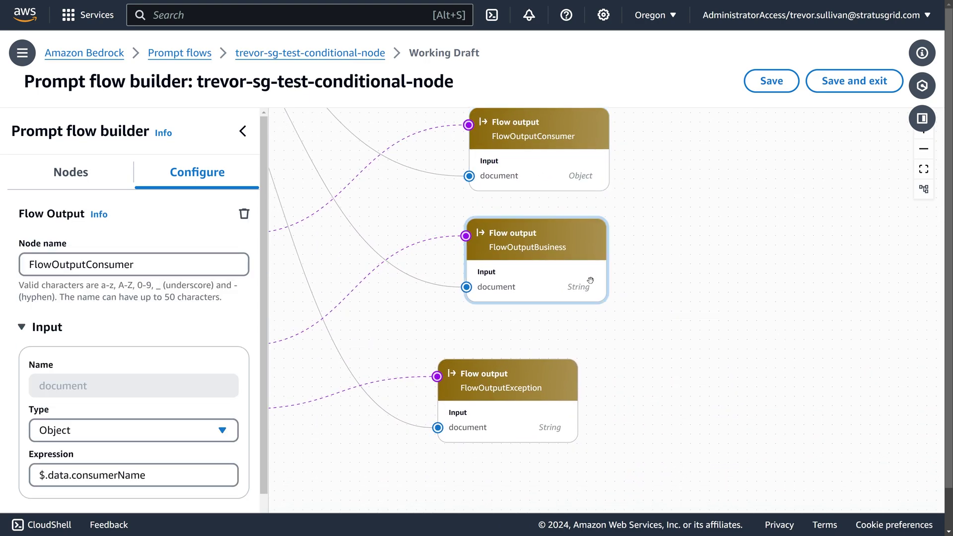
click(119, 430)
click(96, 378)
Step: Set FlowOutputException's document input type to Object and nudge the node right
click(515, 401)
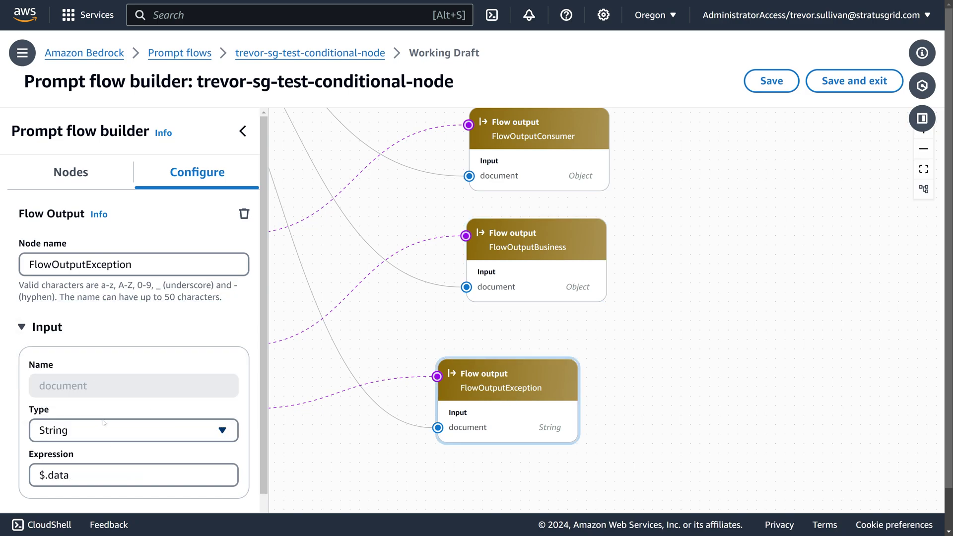
click(119, 431)
click(96, 378)
drag(509, 399, 529, 395)
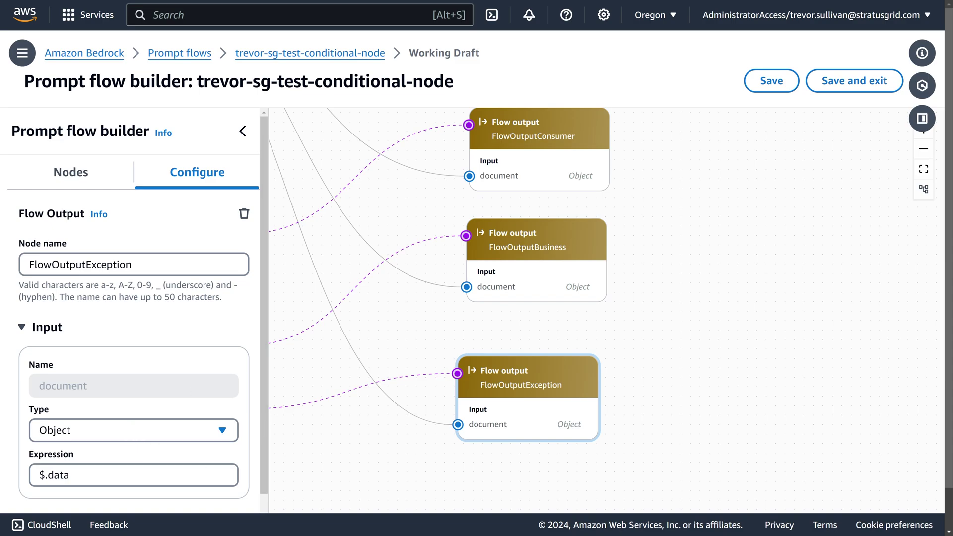
Step: Save the flow and run the test again with the pasted consumer JSON input
click(778, 87)
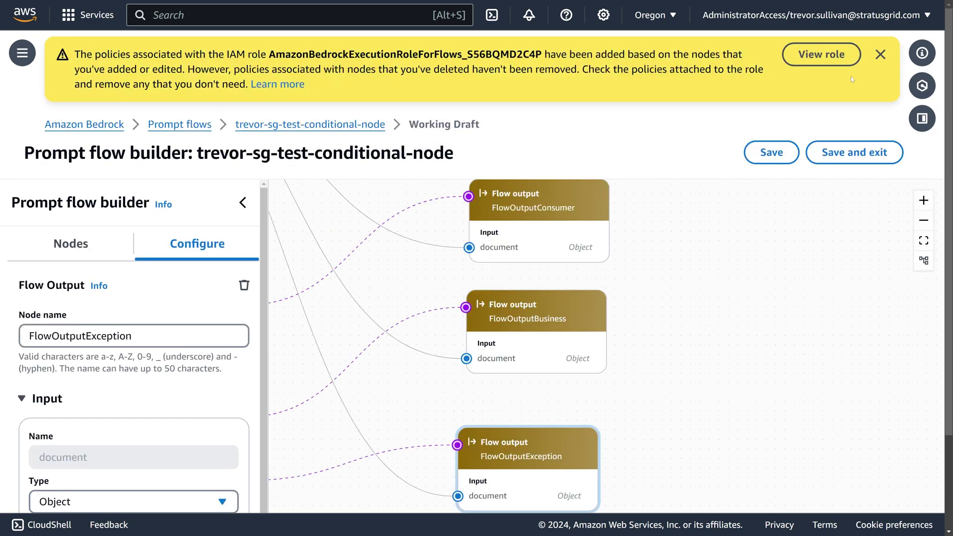
click(880, 54)
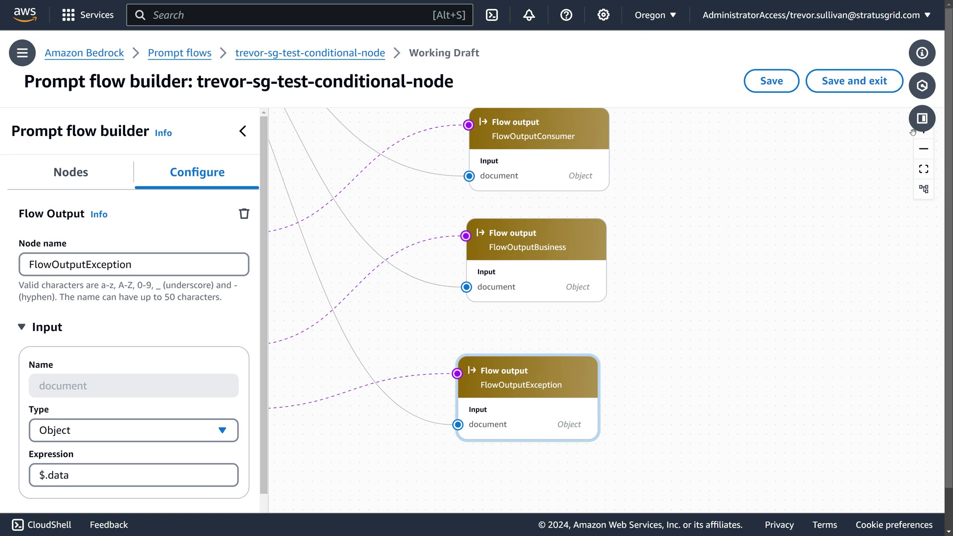
click(922, 118)
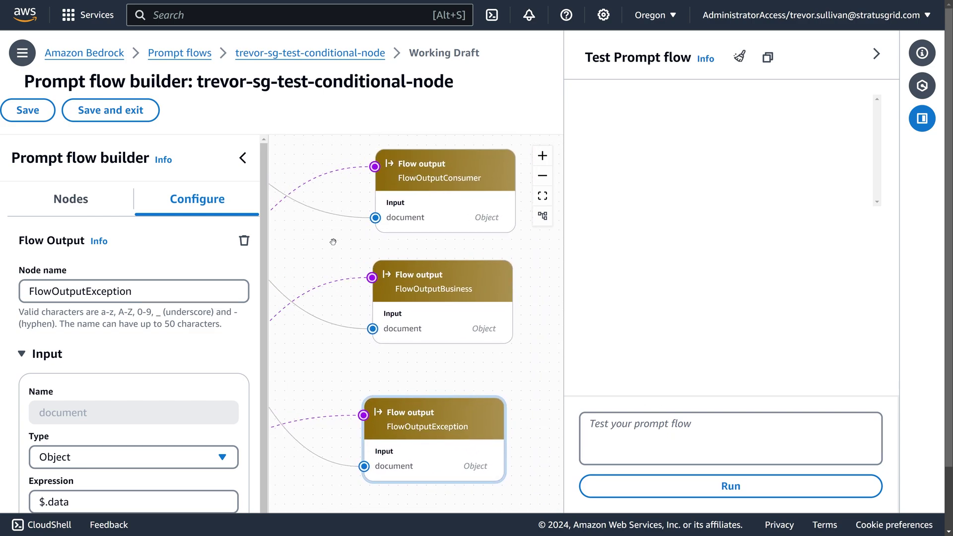
click(242, 159)
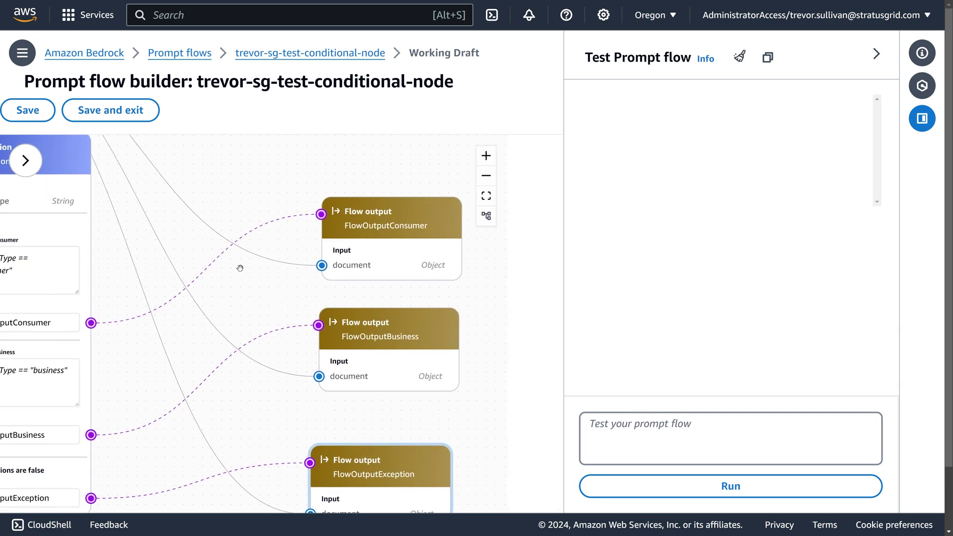
drag(348, 265, 306, 239)
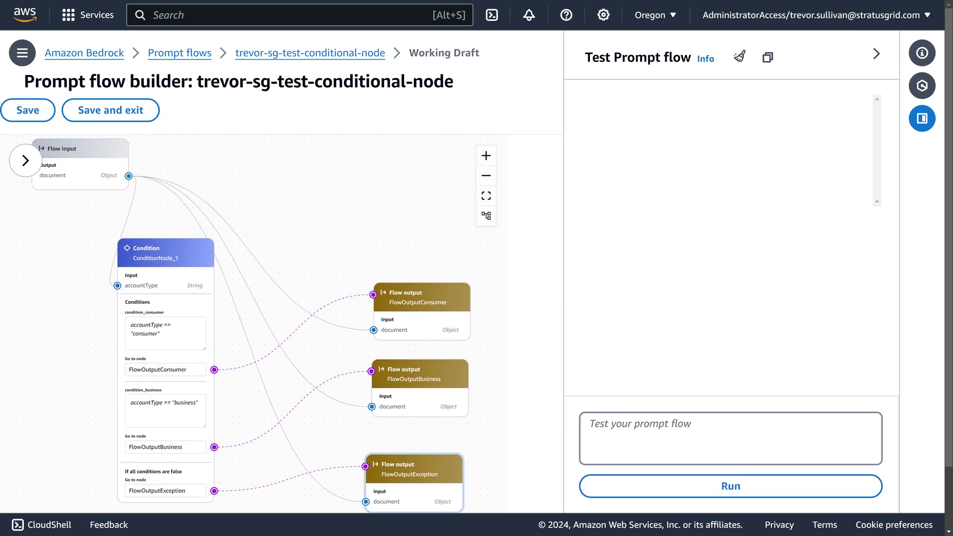
click(645, 440)
text({   "accountType": "consumer",   "consumerName": "Trevor Sullivan" })
scroll(730, 438, up, 2)
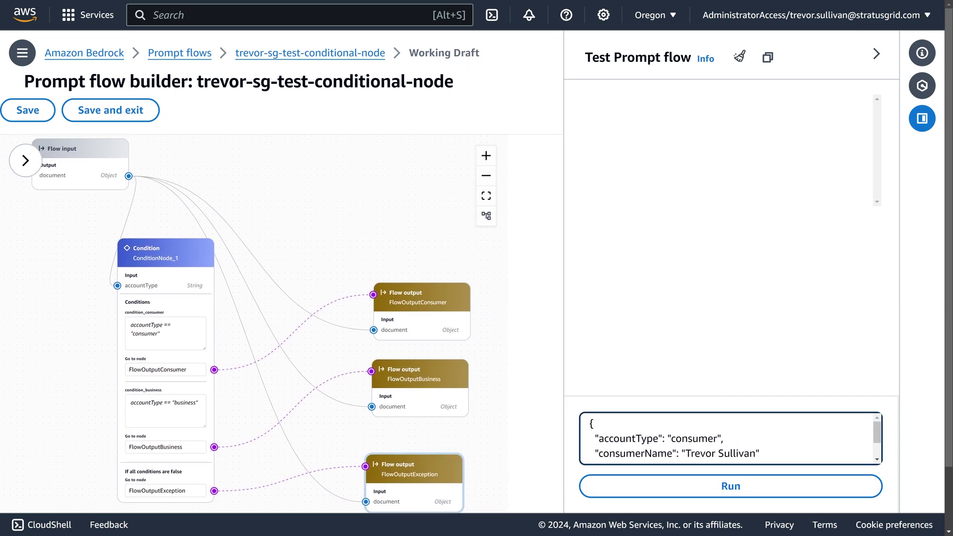
scroll(730, 438, down, 1)
click(683, 477)
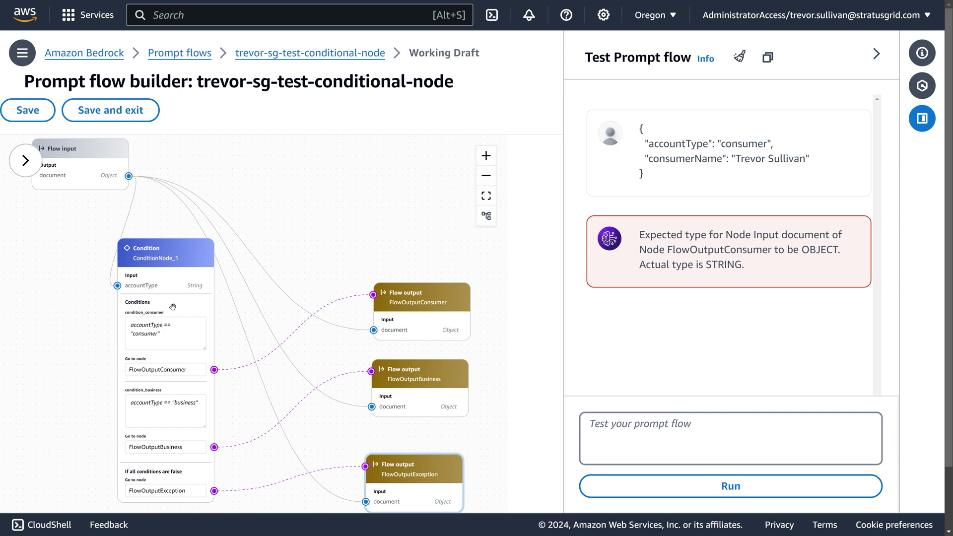
Step: Examine the OBJECT-expected error for FlowOutputConsumer against the user guide example and reopen its configuration
drag(176, 305, 207, 298)
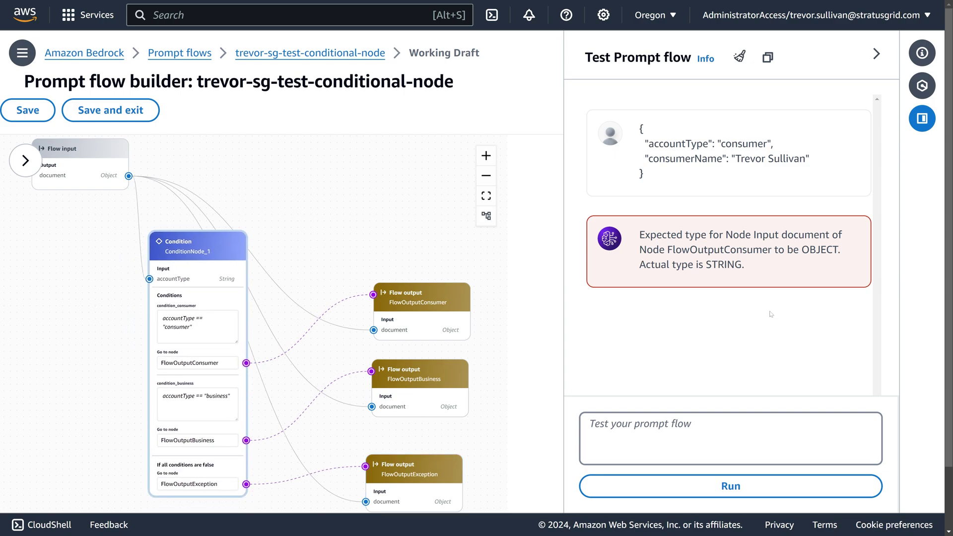
double_click(720, 250)
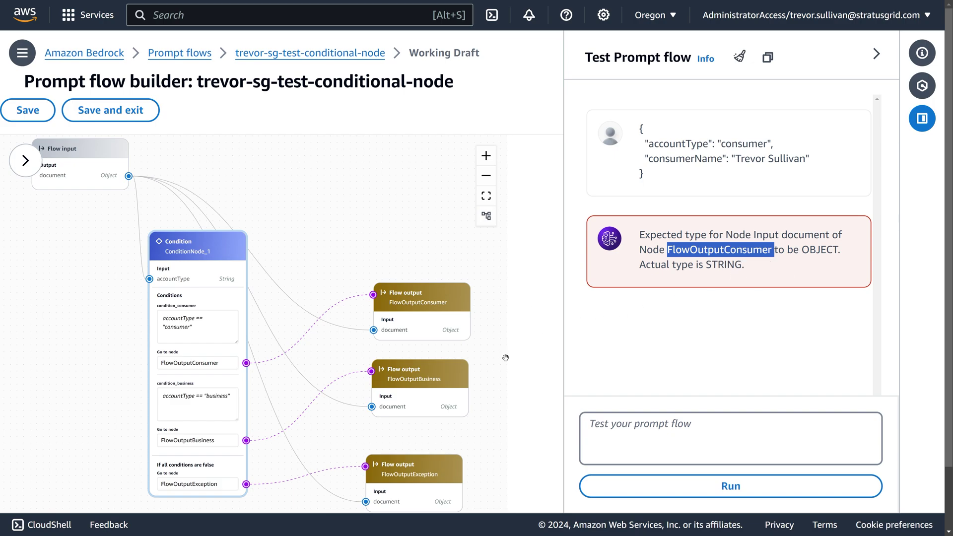
key(ctrl+Tab)
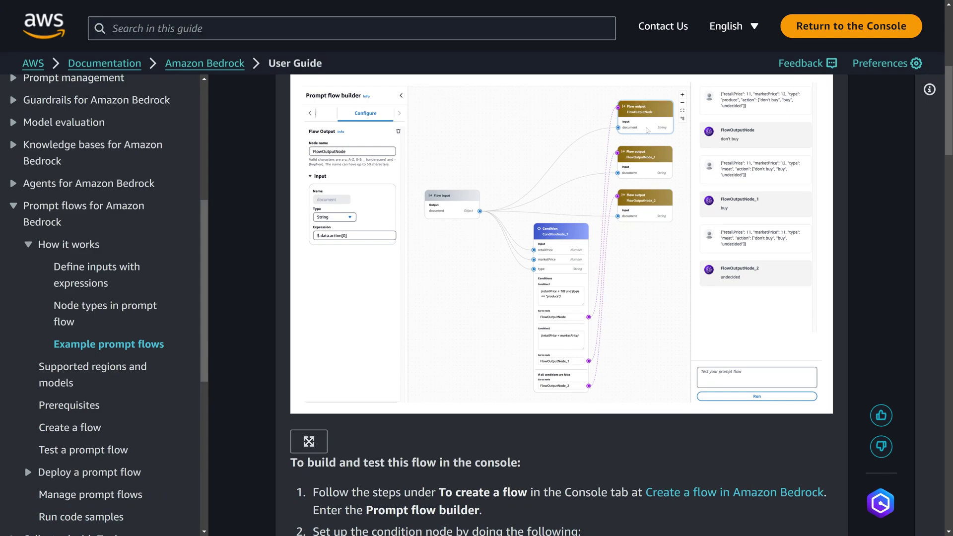
key(ctrl+shift+Tab)
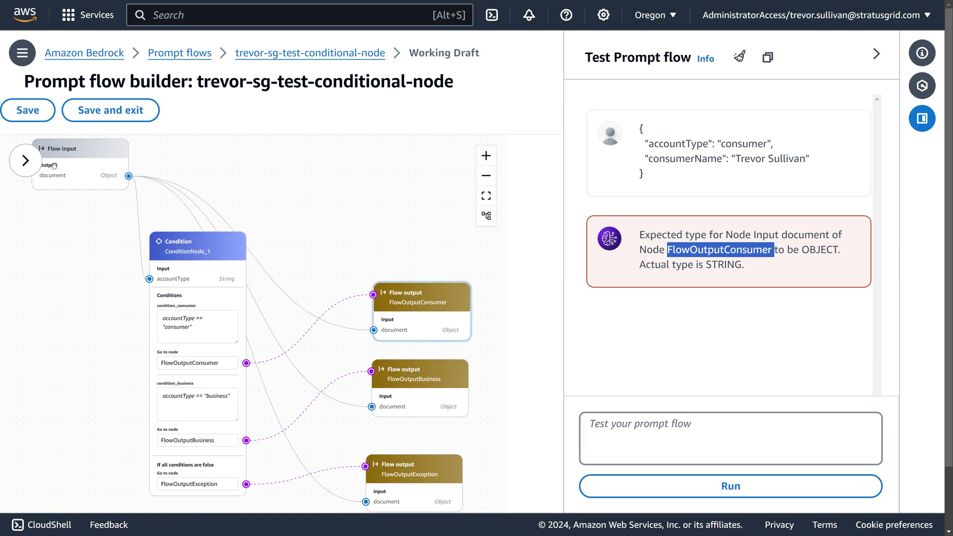
click(27, 160)
scroll(73, 402, down, 2)
Step: Set the document input type to String for FlowOutputConsumer, FlowOutputBusiness and FlowOutputException
click(73, 401)
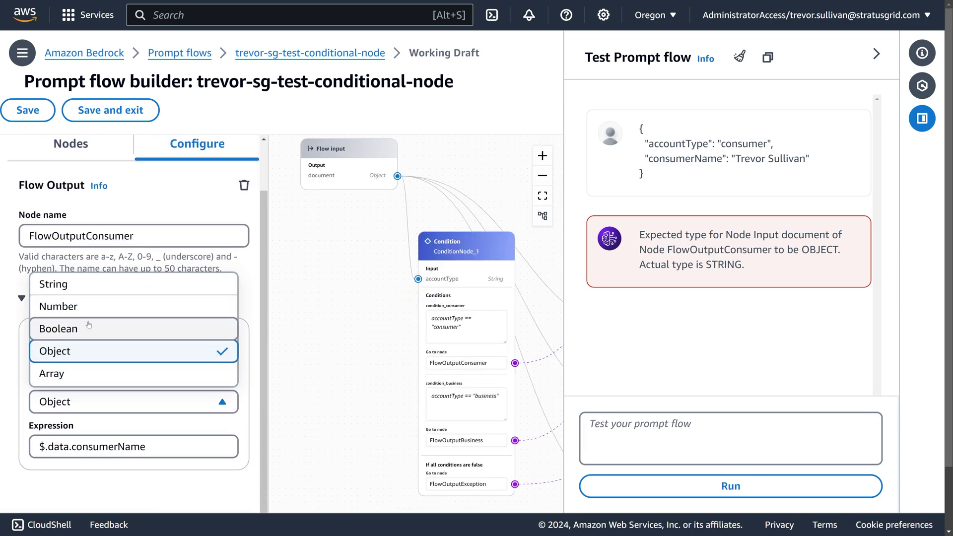
click(75, 282)
drag(366, 272, 282, 357)
drag(493, 294, 368, 224)
click(442, 323)
click(120, 403)
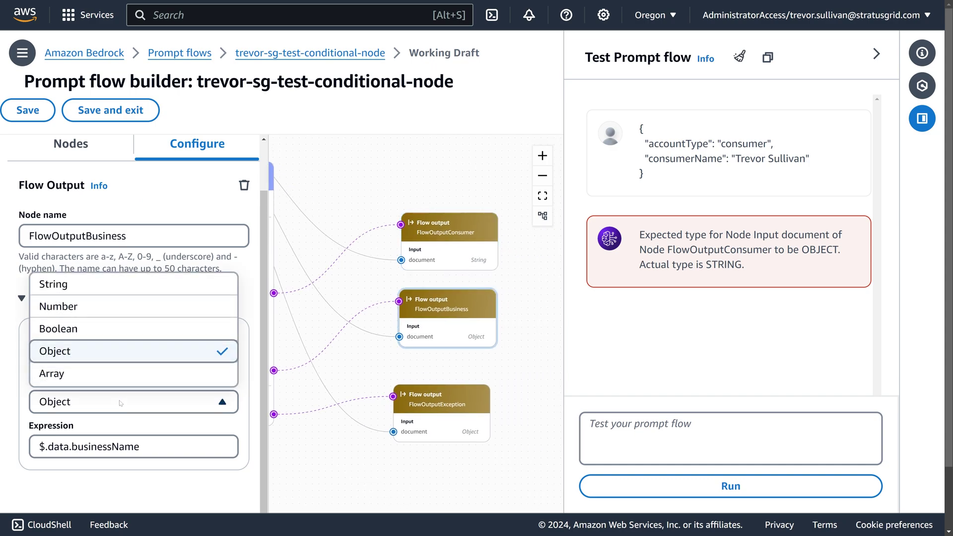
click(75, 284)
click(437, 403)
click(93, 408)
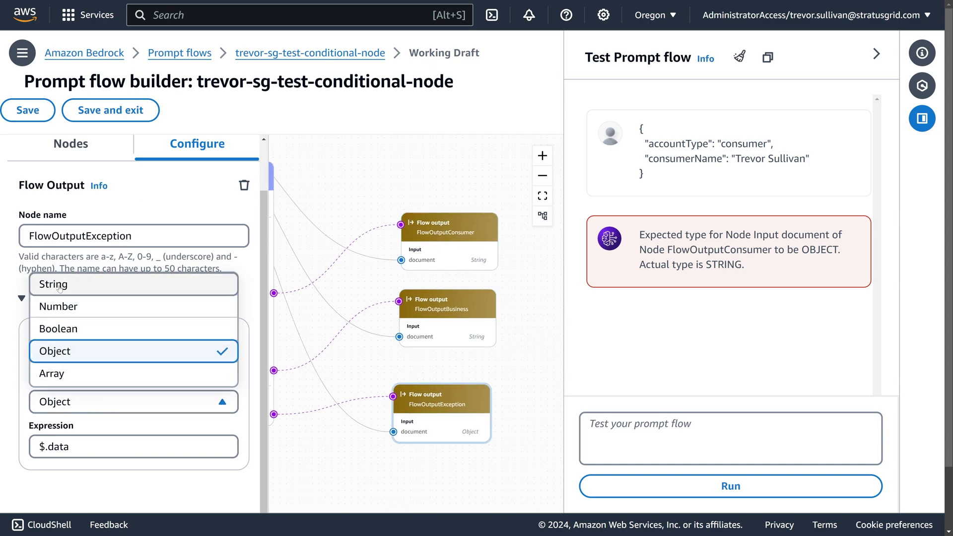
click(63, 289)
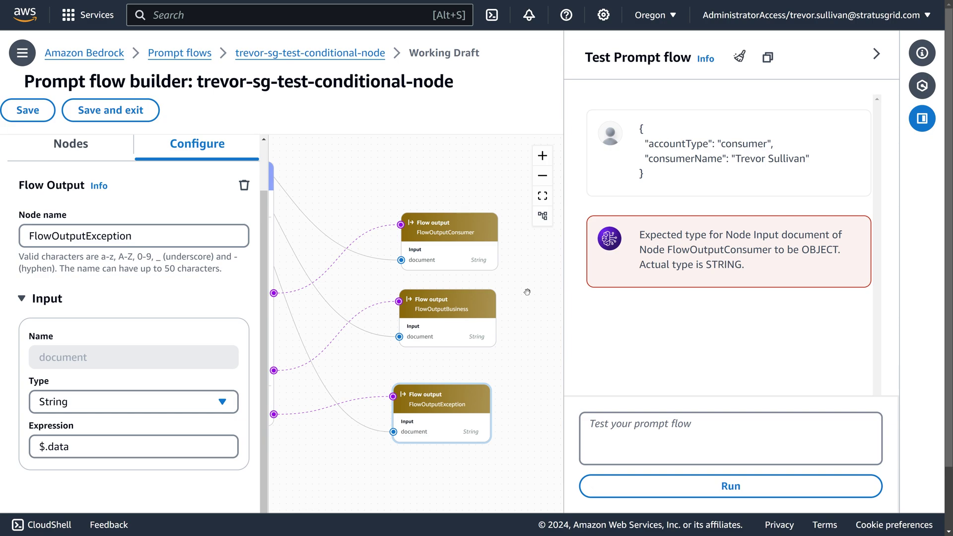
Step: Save, dismiss the banners, and rerun the test with the consumer JSON, which fails on 'Object -> String'
click(28, 110)
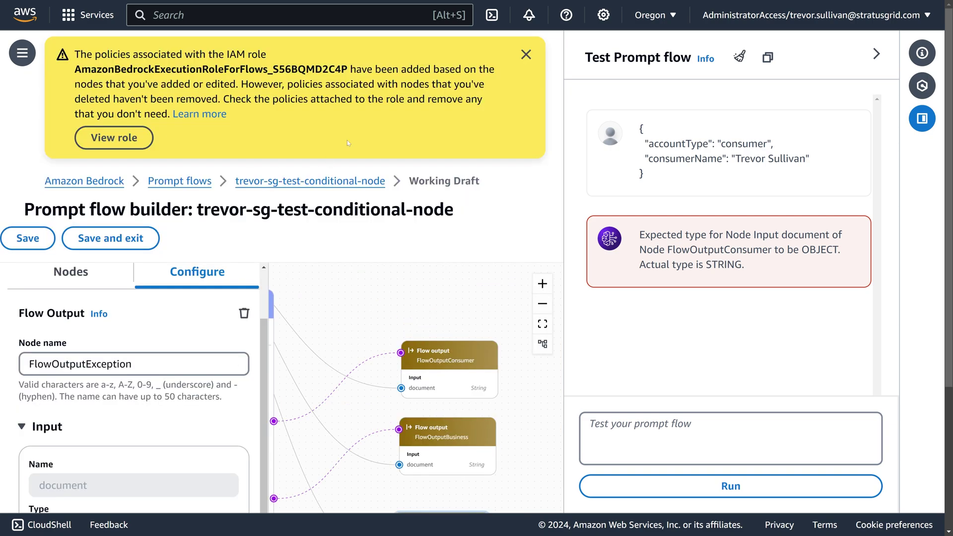
click(526, 54)
click(525, 52)
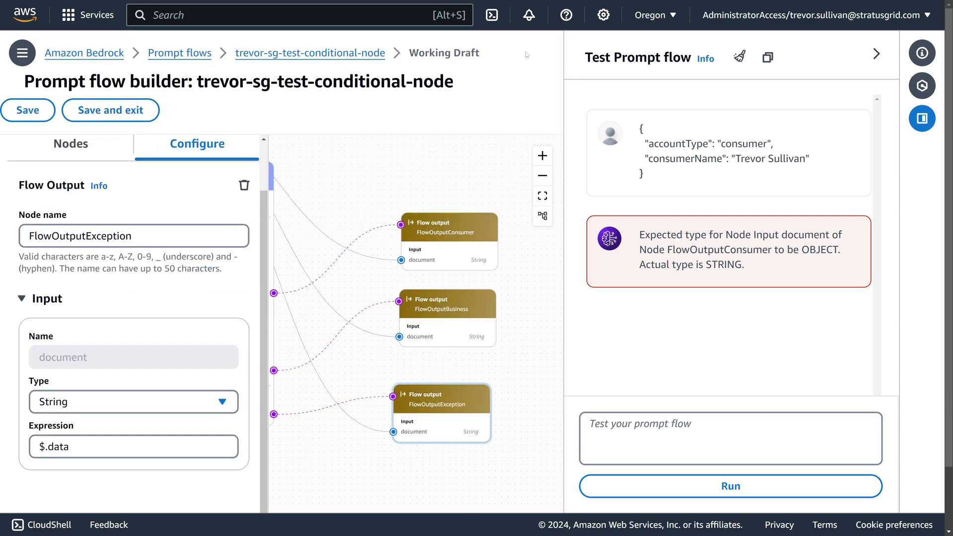
click(589, 423)
text({   "accountType": "consumer",   "consumerName": "Trevor Sullivan" })
key(Return)
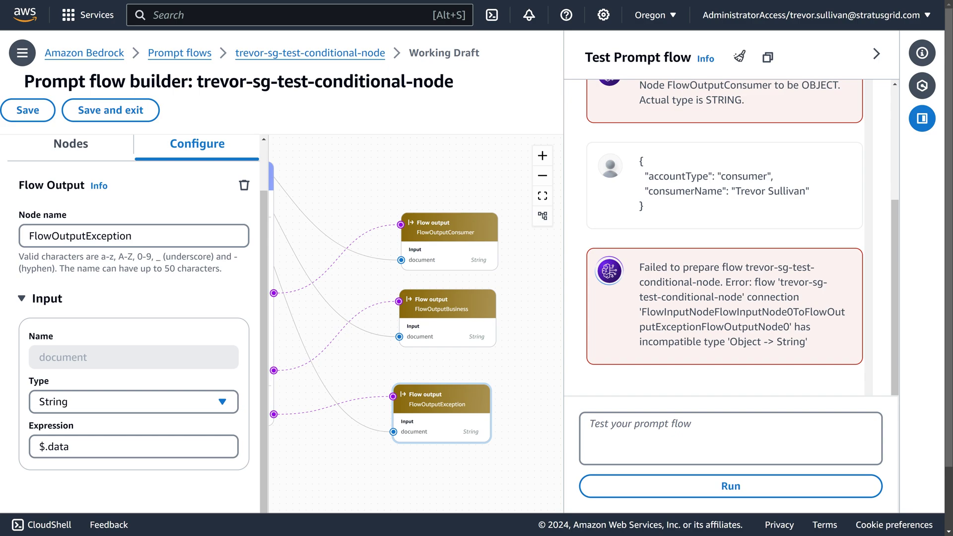
Step: Study the failure message, highlighting the Flow input to FlowOutputException connection
drag(784, 327, 807, 327)
click(795, 327)
drag(625, 274, 821, 354)
drag(641, 311, 740, 312)
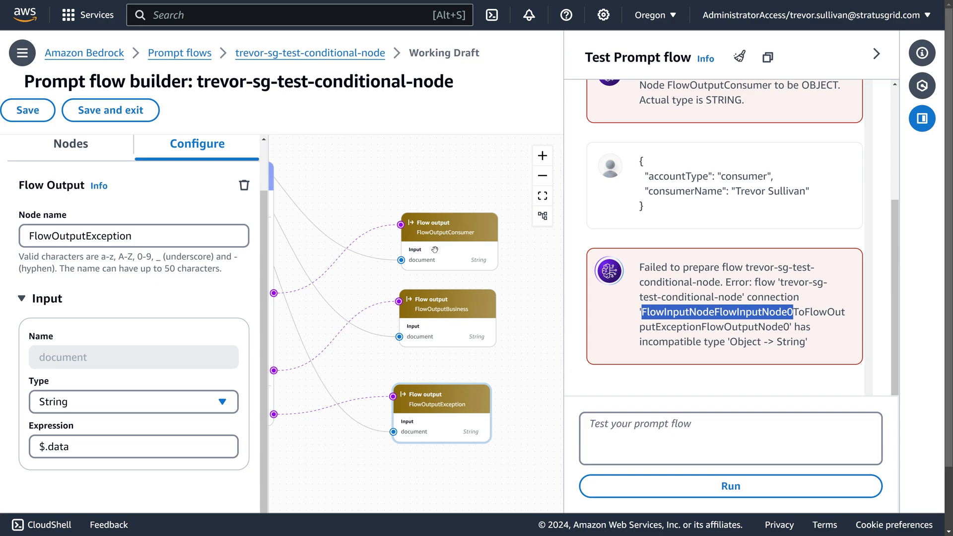
scroll(296, 274, left, 5)
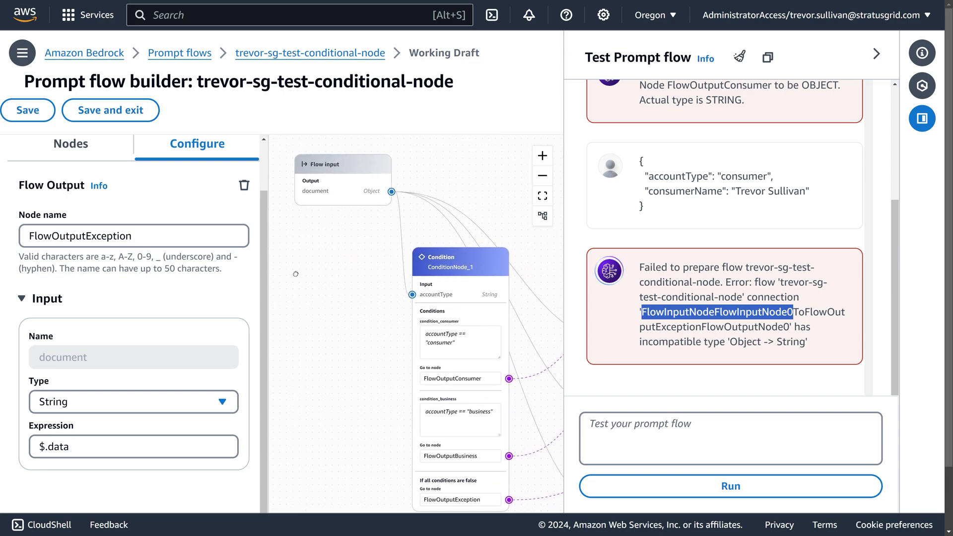
scroll(375, 322, right, 5)
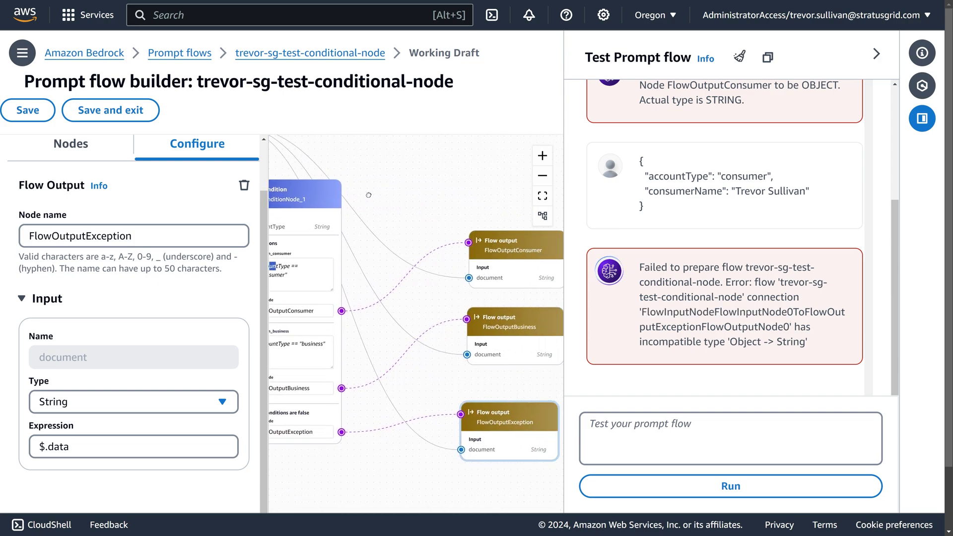
scroll(369, 195, right, 5)
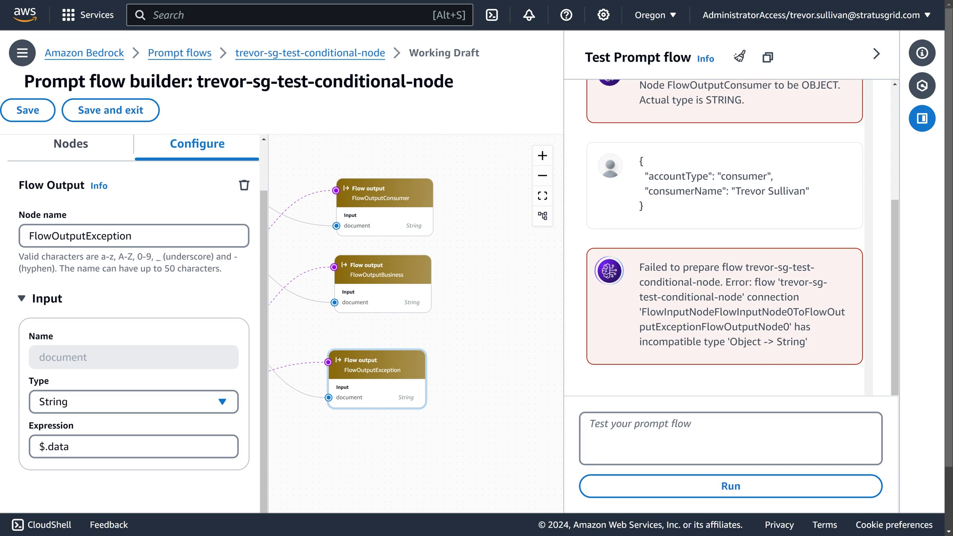
drag(805, 312, 701, 326)
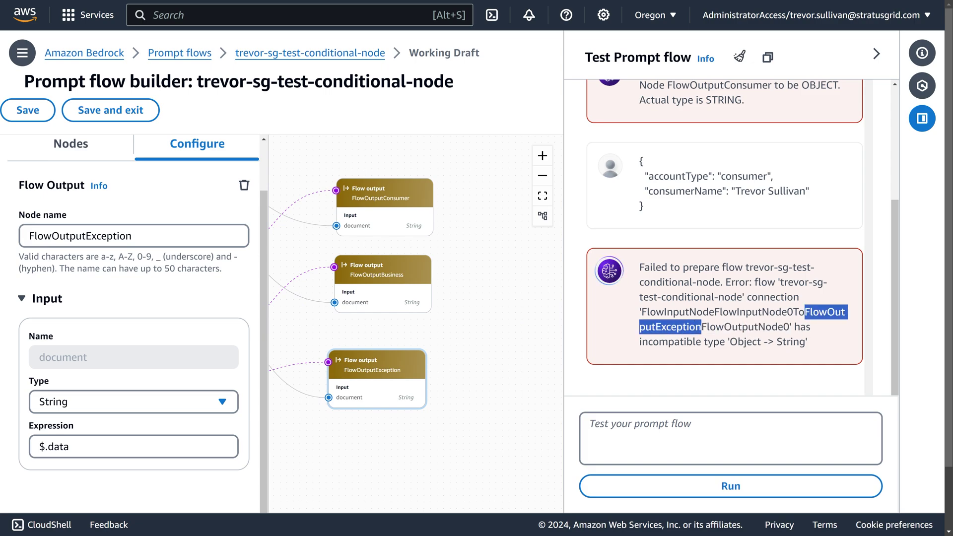
scroll(458, 411, down, 3)
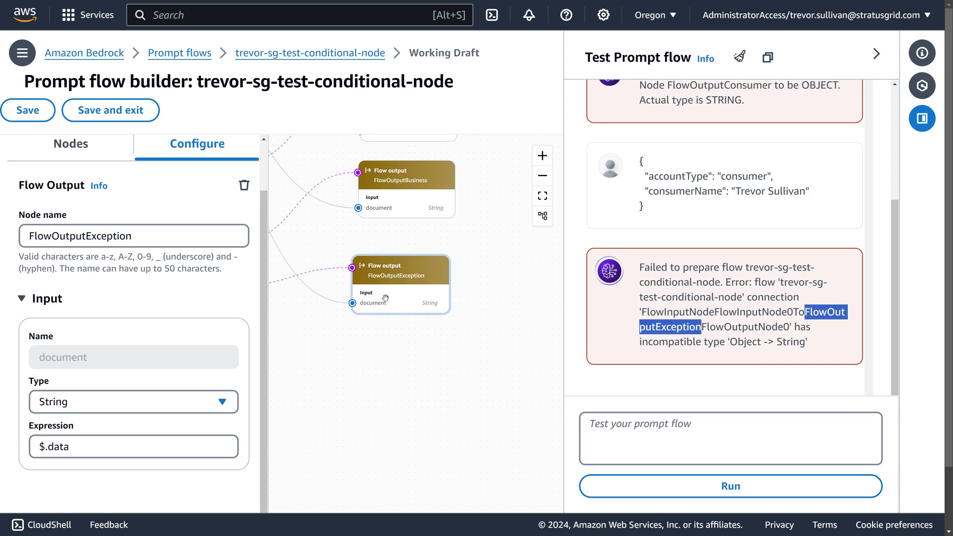
scroll(394, 298, up, 4)
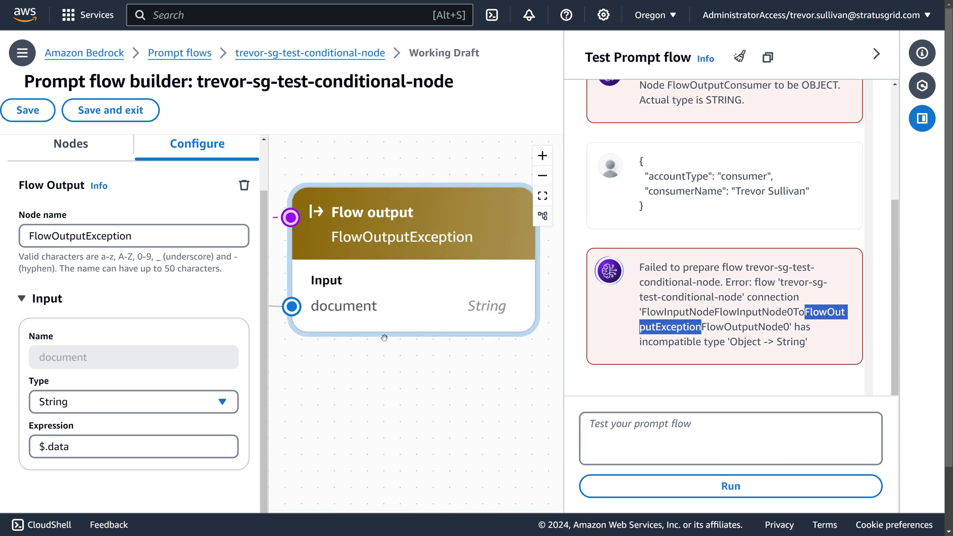
scroll(381, 300, down, 3)
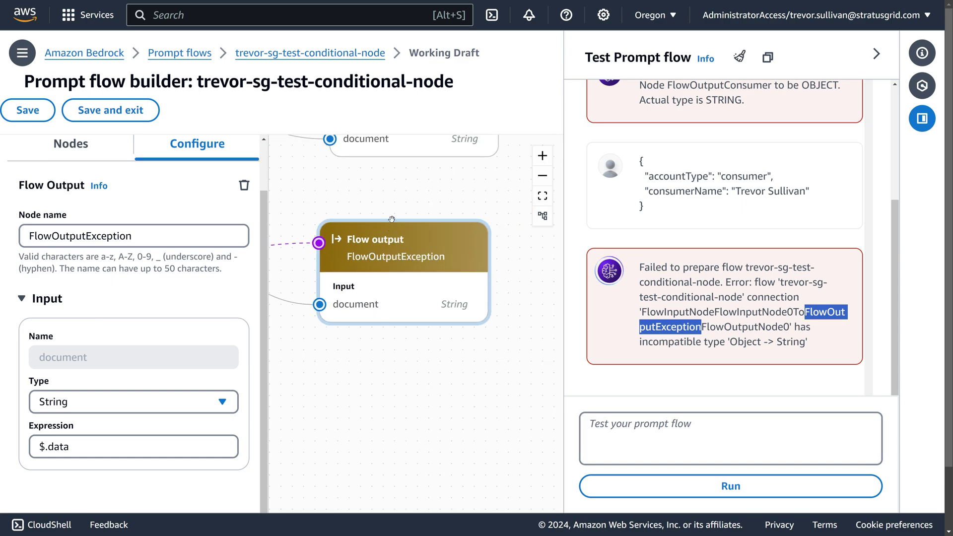
Step: Compare FlowOutputConsumer's and FlowOutputBusiness's configurations, including the .consumerName expression
drag(398, 197, 415, 318)
click(416, 250)
scroll(416, 253, down, 2)
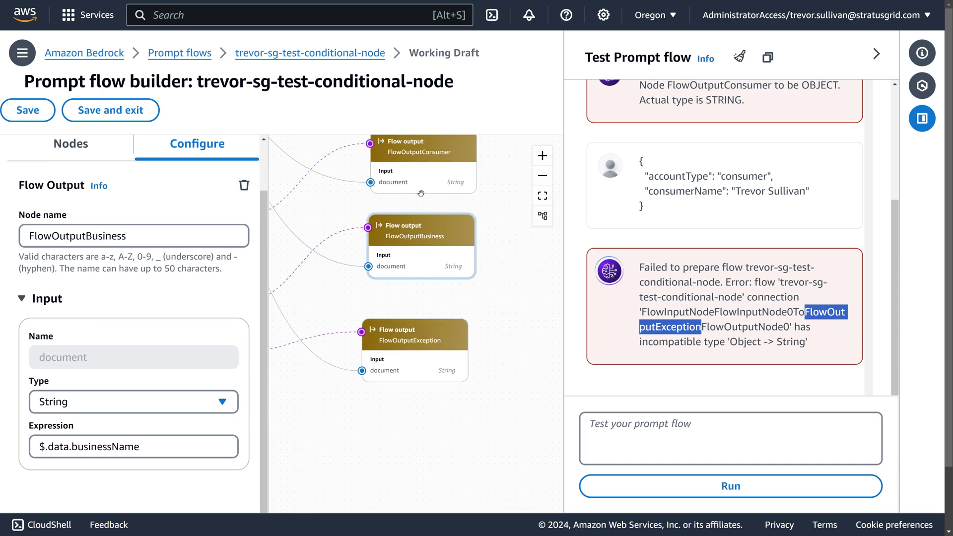
click(417, 155)
click(422, 240)
click(424, 172)
click(418, 250)
click(418, 176)
drag(145, 446, 69, 447)
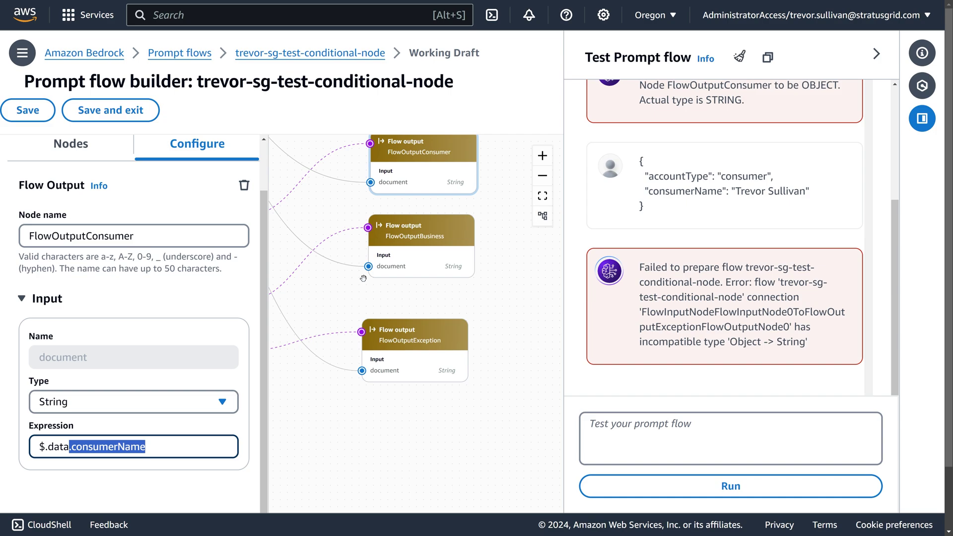
click(407, 256)
click(407, 169)
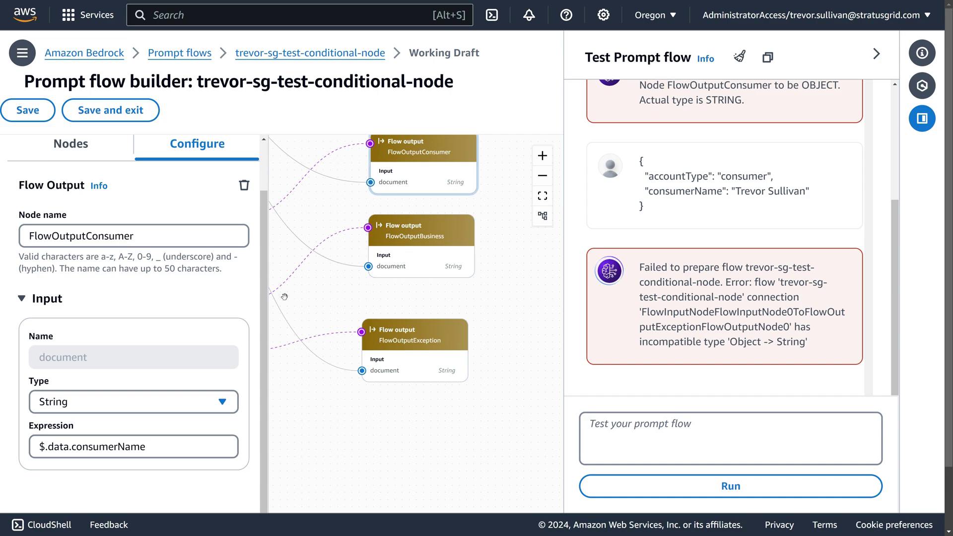
click(407, 252)
click(410, 165)
click(404, 221)
click(405, 180)
click(423, 258)
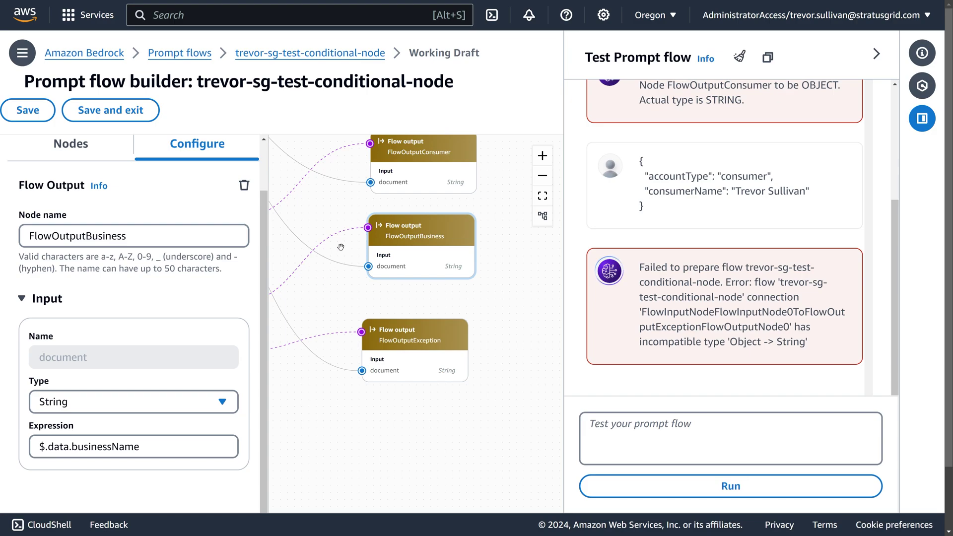
Step: Highlight accountType and consumerName in the test input, then open FlowOutputException's settings
drag(333, 226, 425, 215)
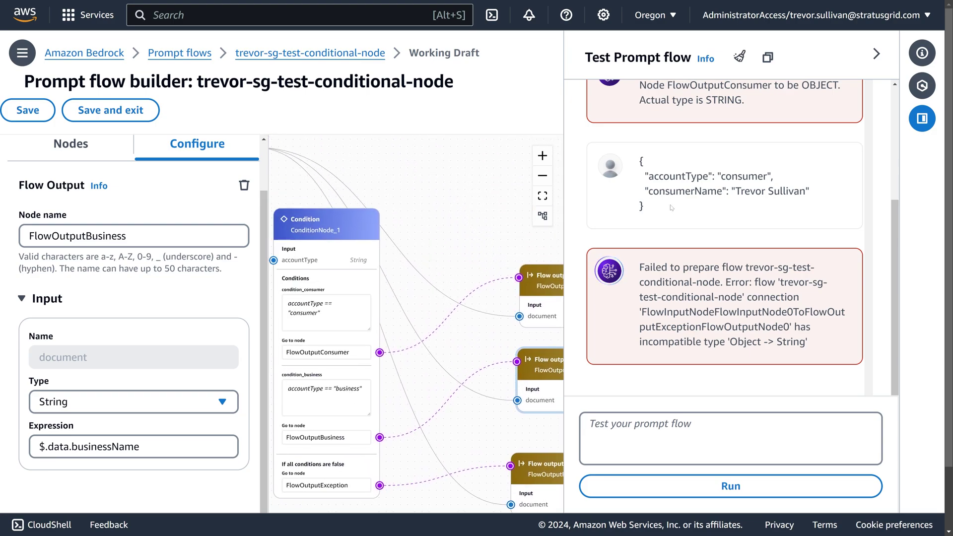
drag(671, 207, 631, 151)
double_click(678, 176)
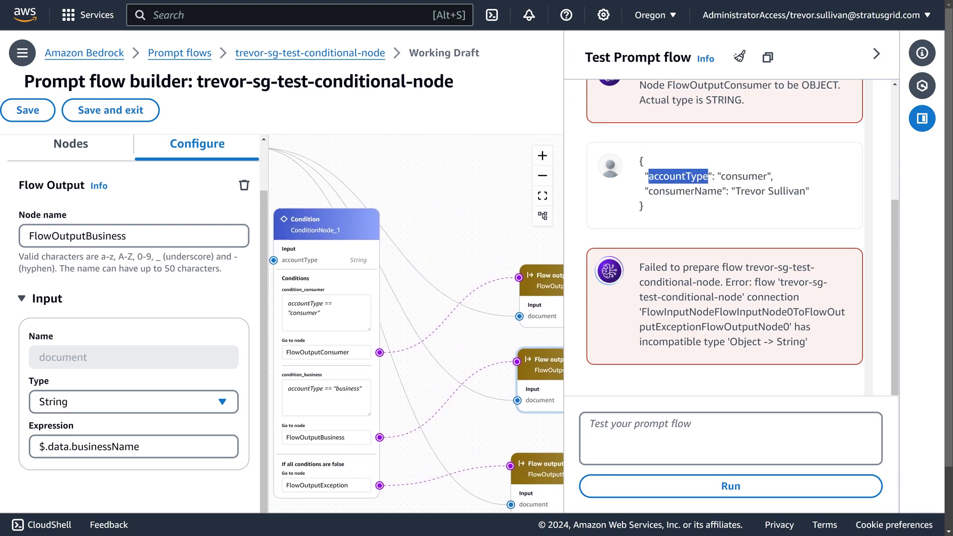
double_click(685, 191)
drag(732, 191, 813, 196)
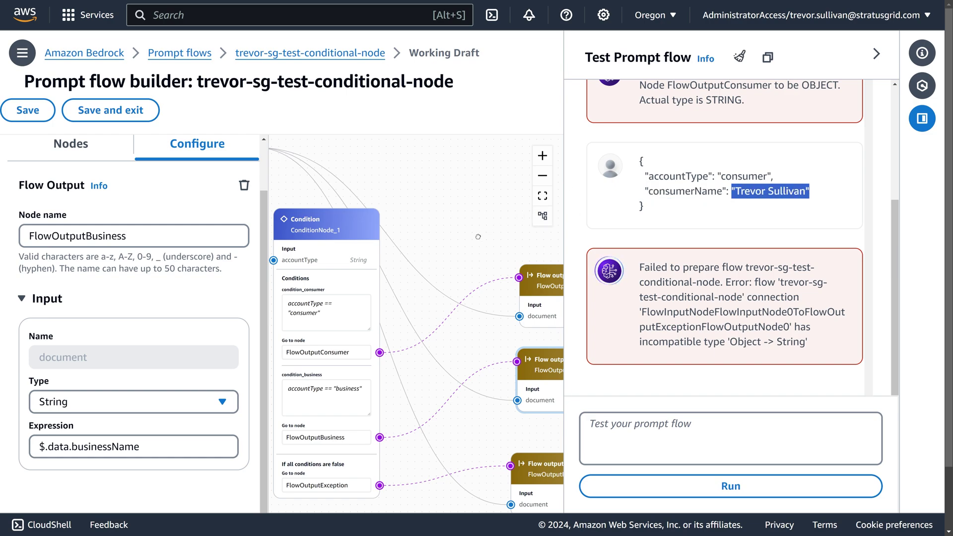
drag(478, 237, 380, 192)
drag(370, 261, 358, 234)
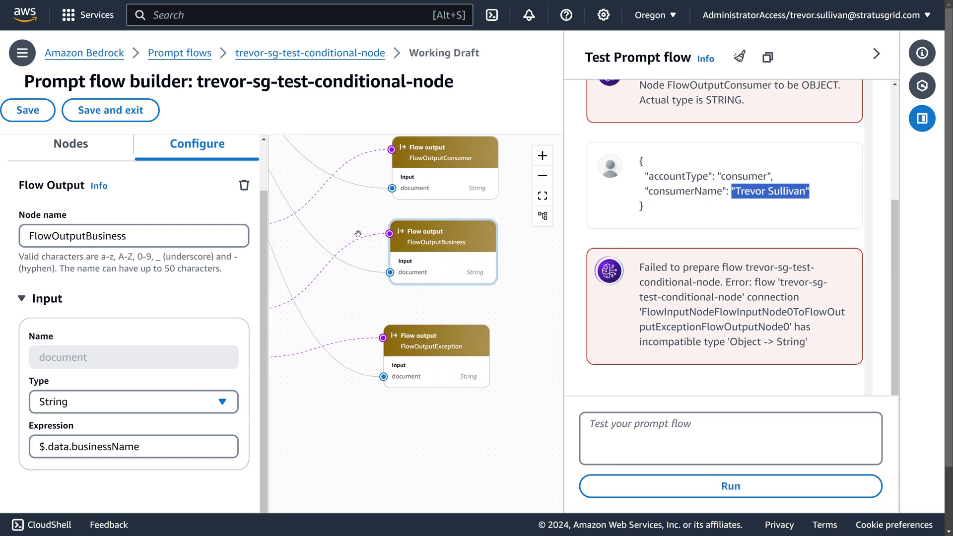
click(430, 366)
scroll(459, 378, up, 2)
scroll(460, 378, up, 1)
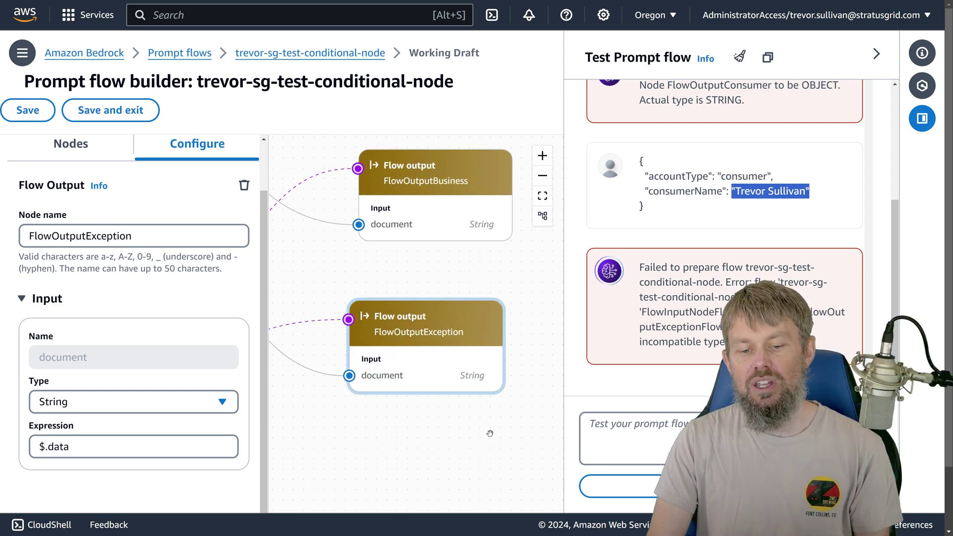
Step: Change FlowOutputException's document input type from String to Object, keeping expression $.data
drag(477, 404, 446, 384)
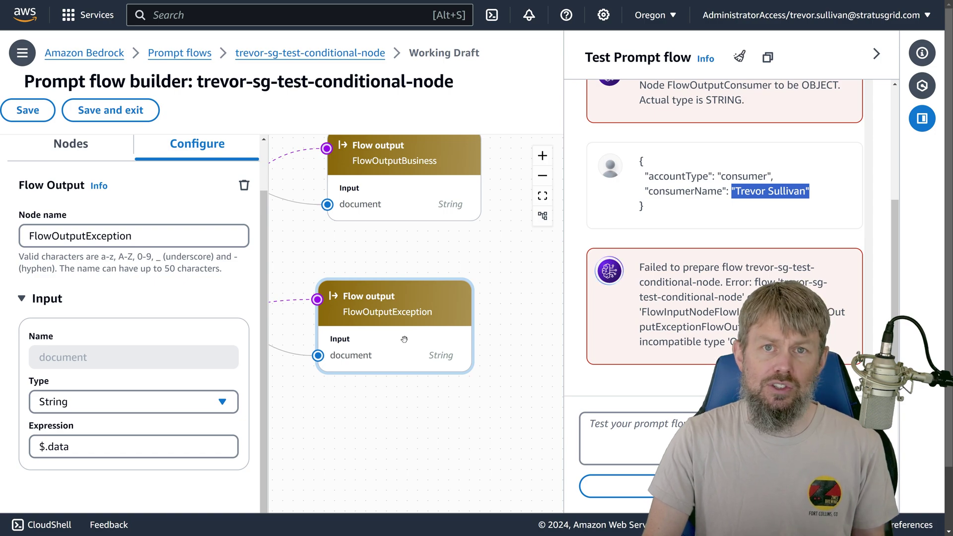
triple_click(133, 446)
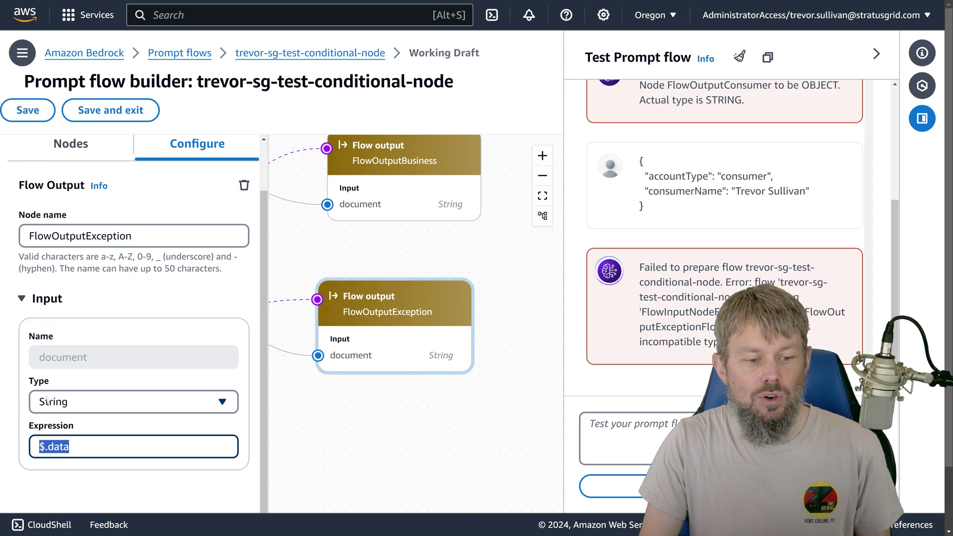
click(104, 404)
click(86, 348)
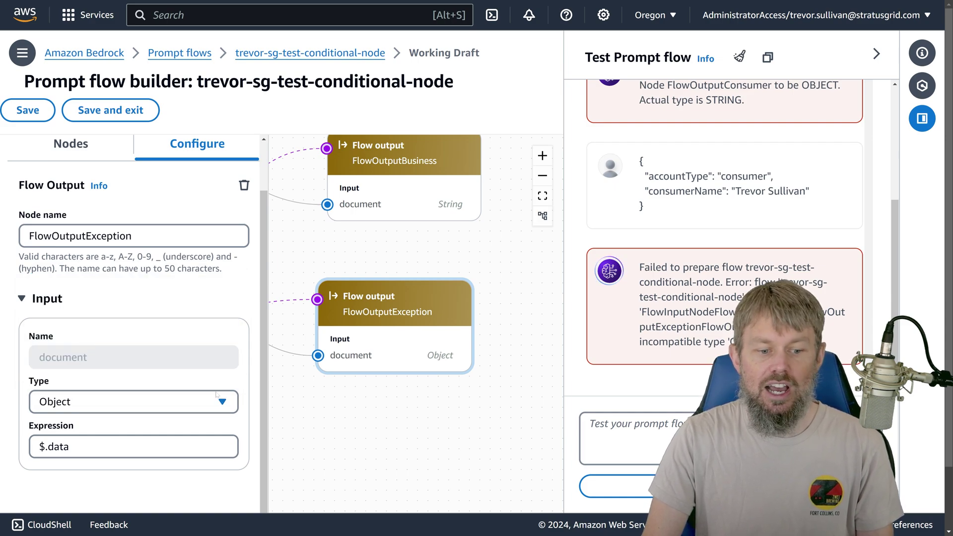
scroll(404, 246, up, 3)
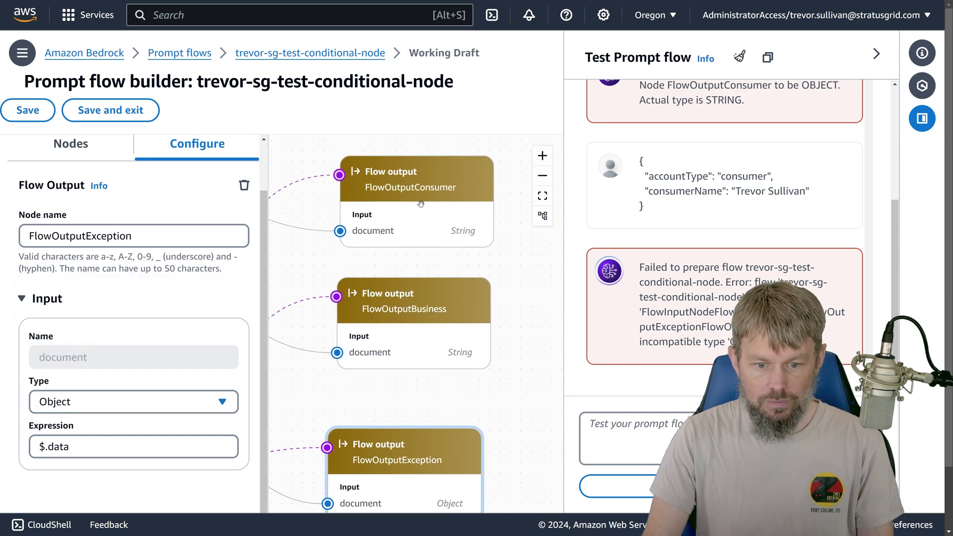
Step: Review the Consumer and Business output settings, including businessName, then return to FlowOutputException
click(421, 204)
click(441, 309)
click(425, 229)
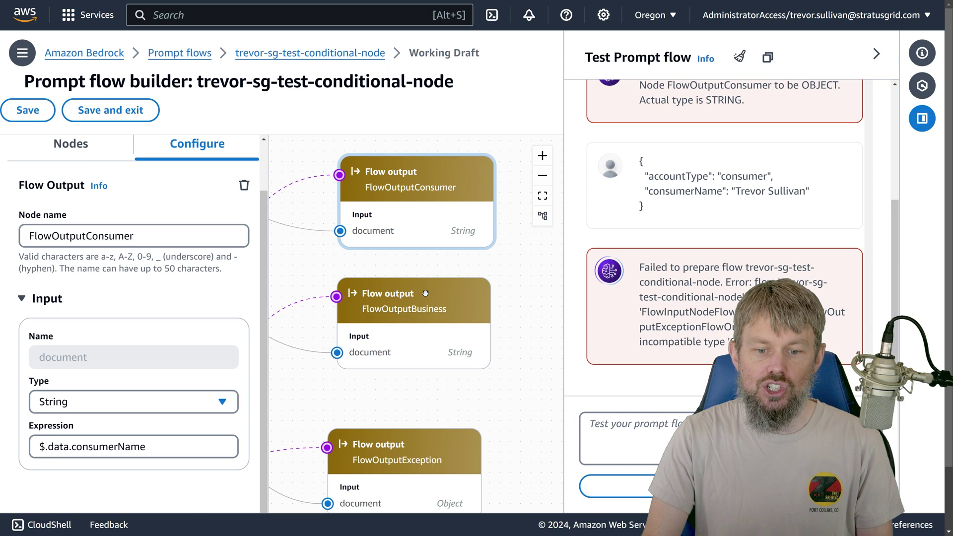
click(426, 293)
double_click(105, 446)
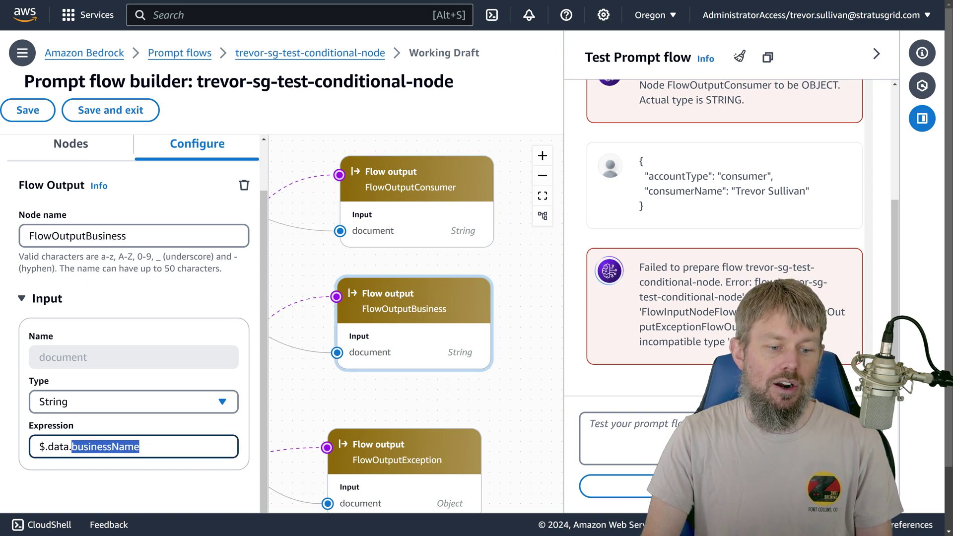
drag(490, 402, 472, 316)
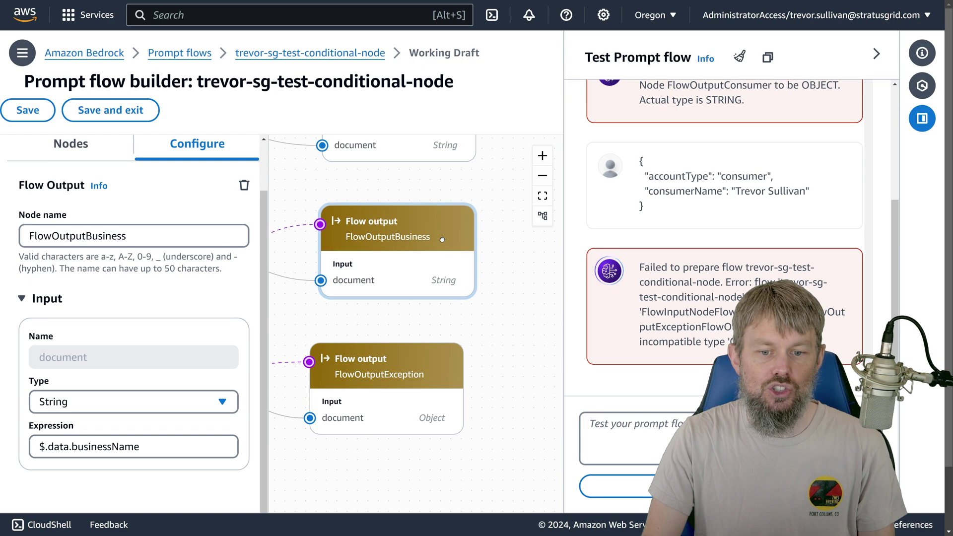
click(420, 344)
scroll(471, 278, down, 3)
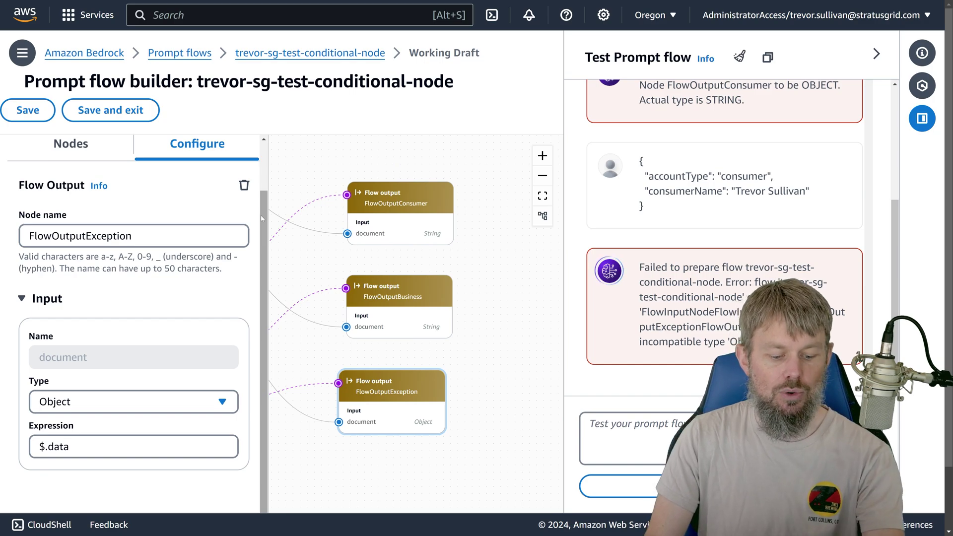
Step: Save the updated flow and dismiss the saved and IAM policy notices
click(28, 111)
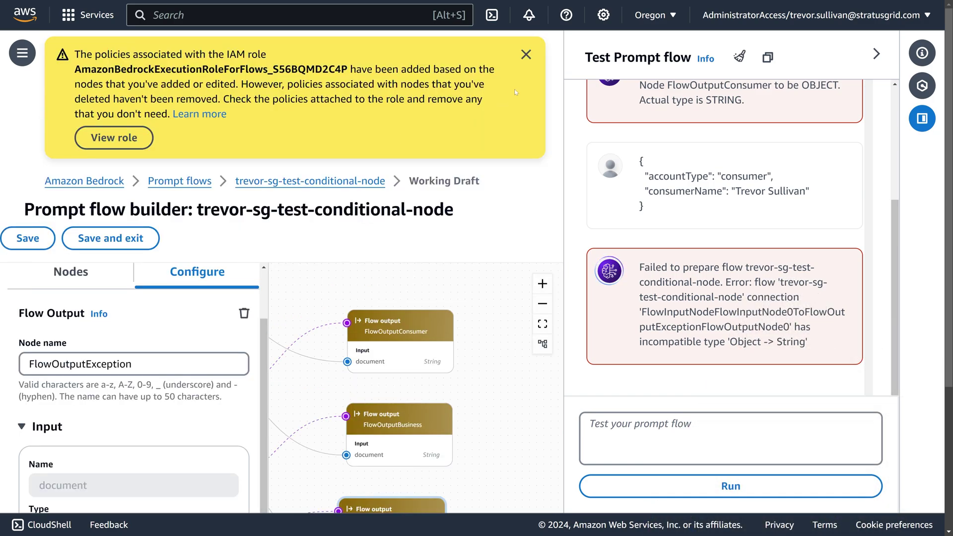
click(528, 56)
click(526, 47)
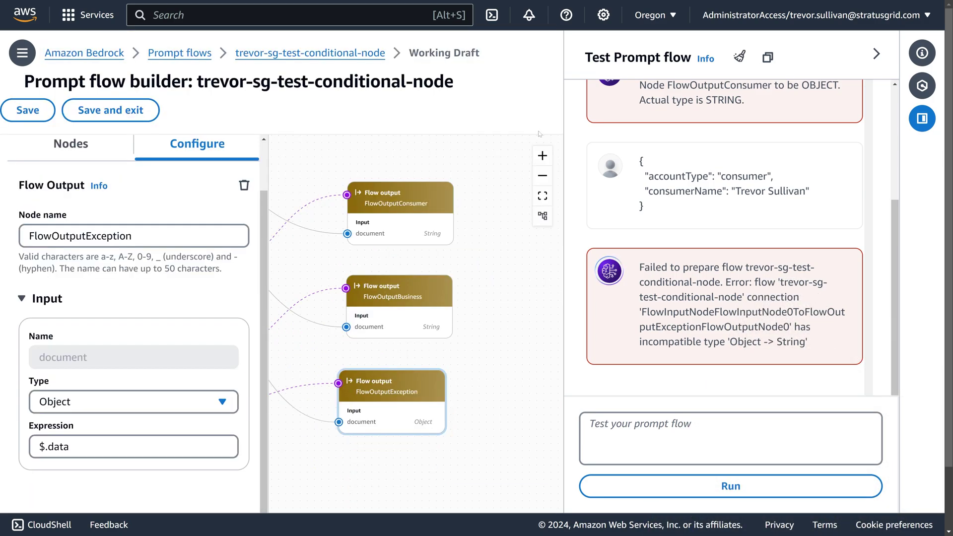
Step: Rerun the consumer test JSON, get a FlowOutputConsumer result, then clear the test chat
drag(653, 208, 633, 164)
key(ctrl+c)
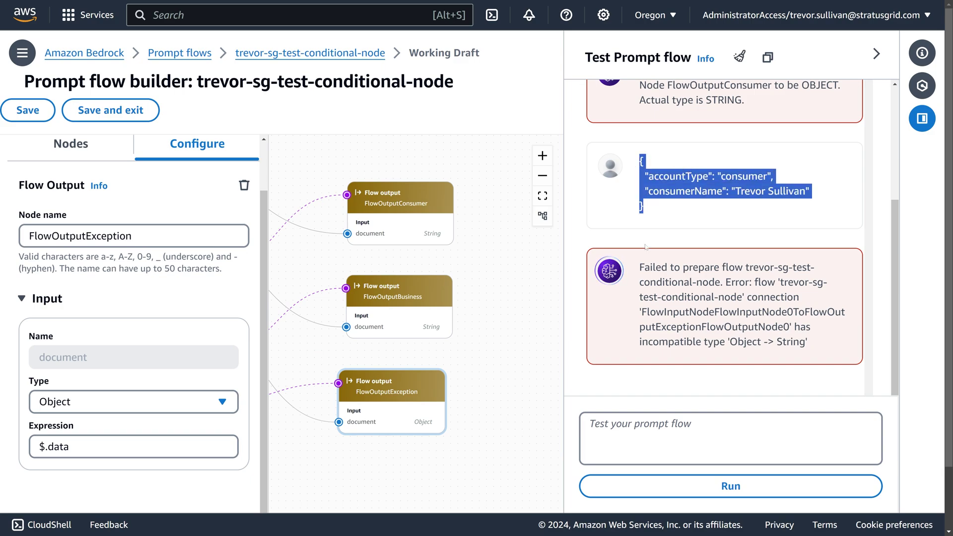
click(670, 437)
key(ctrl+v)
click(673, 484)
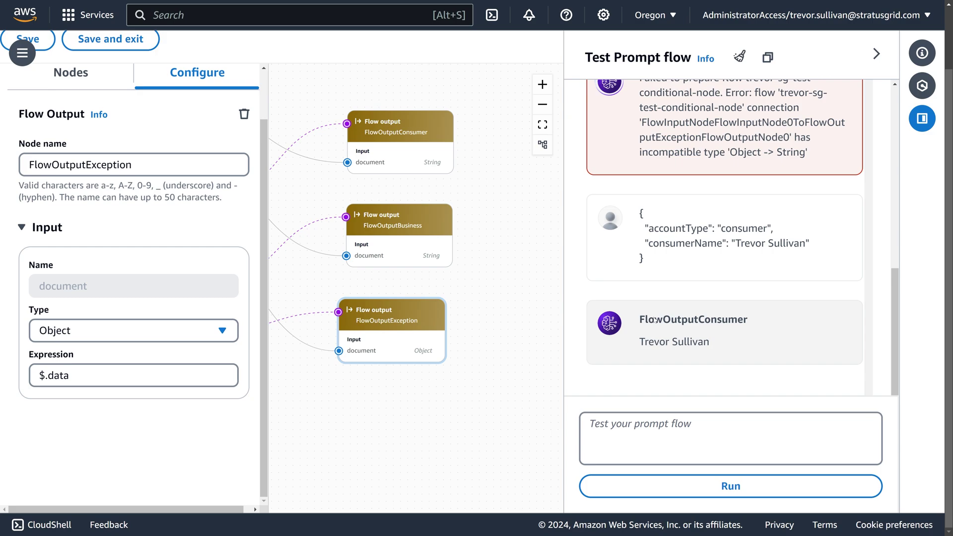
click(740, 56)
Step: Bring the condition node into view and open the Flow input node's settings
key(ctrl+Tab)
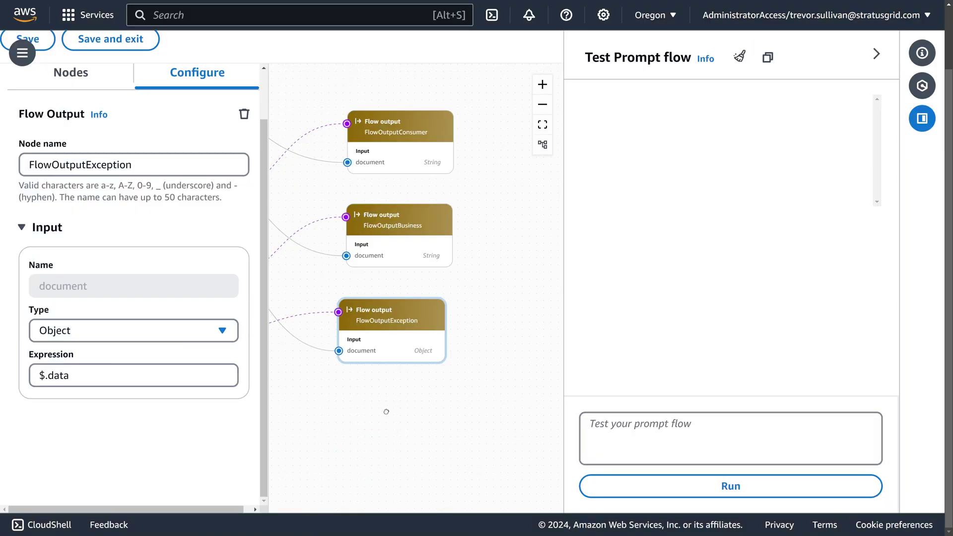
drag(290, 150, 527, 310)
click(290, 130)
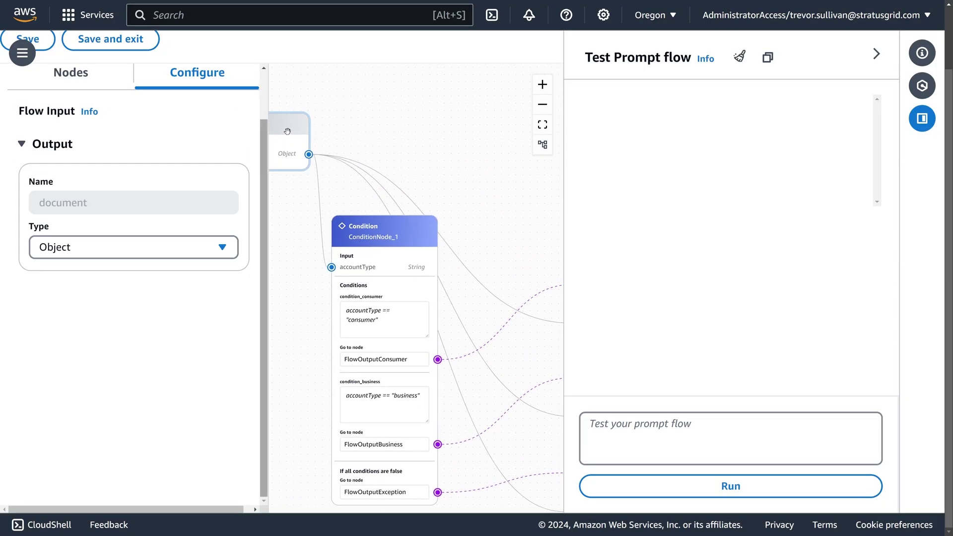
Step: Scroll the canvas and open the FlowOutputException node's settings
scroll(453, 209, down, 3)
scroll(453, 208, right, 3)
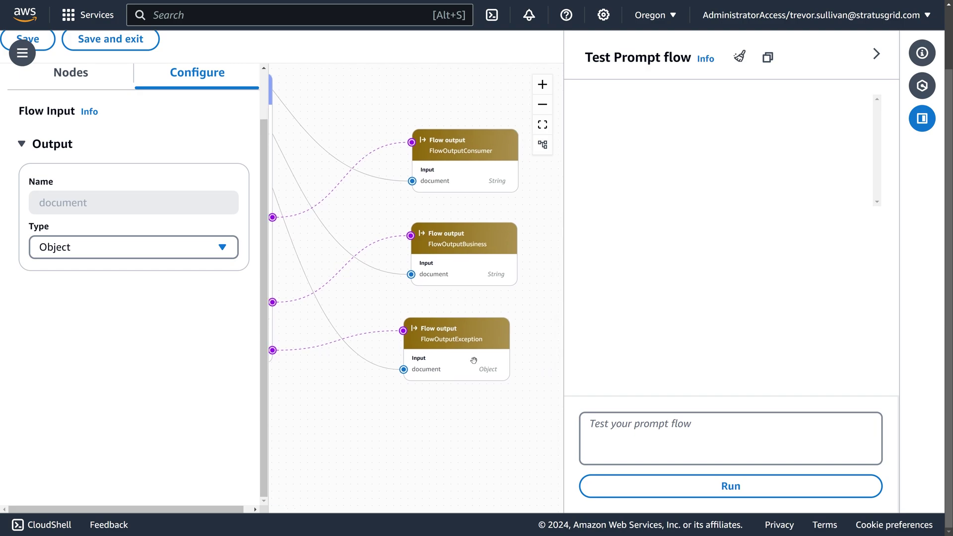
click(474, 360)
scroll(494, 394, up, 2)
scroll(443, 379, down, 1)
scroll(442, 378, right, 1)
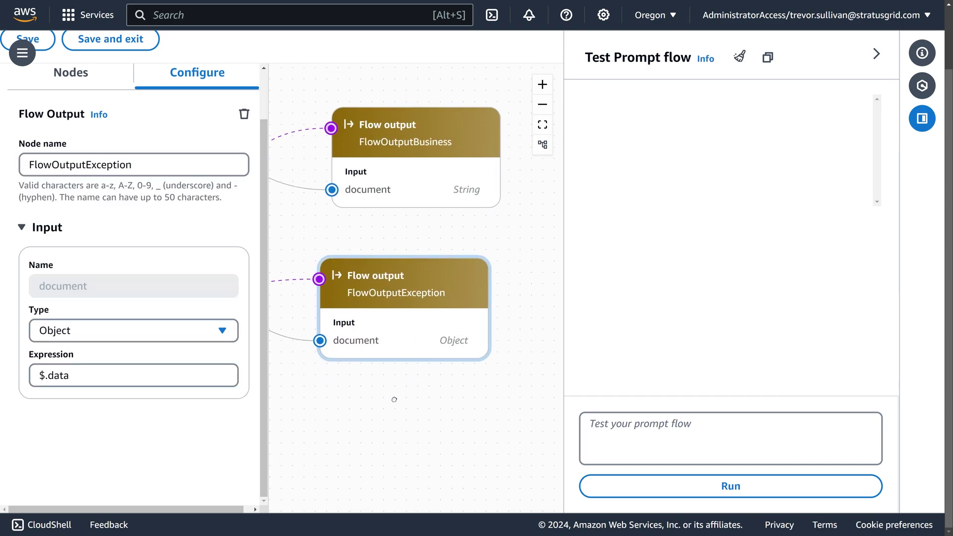
scroll(442, 453, down, 3)
scroll(442, 454, right, 1)
scroll(432, 455, down, 2)
Step: Run the consumer test JSON again and check its accountType, consumerName and FlowOutputConsumer result
click(646, 434)
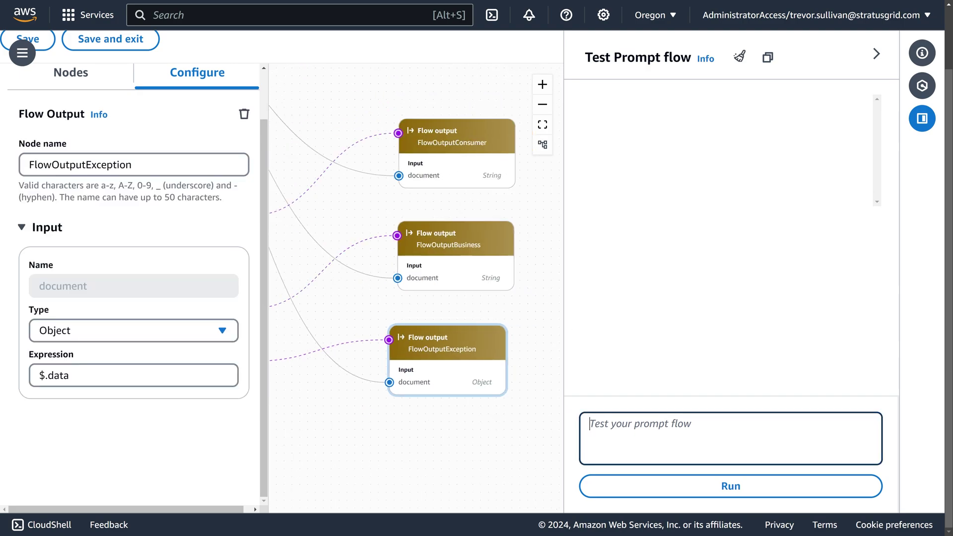
key(ctrl+v)
key(Return)
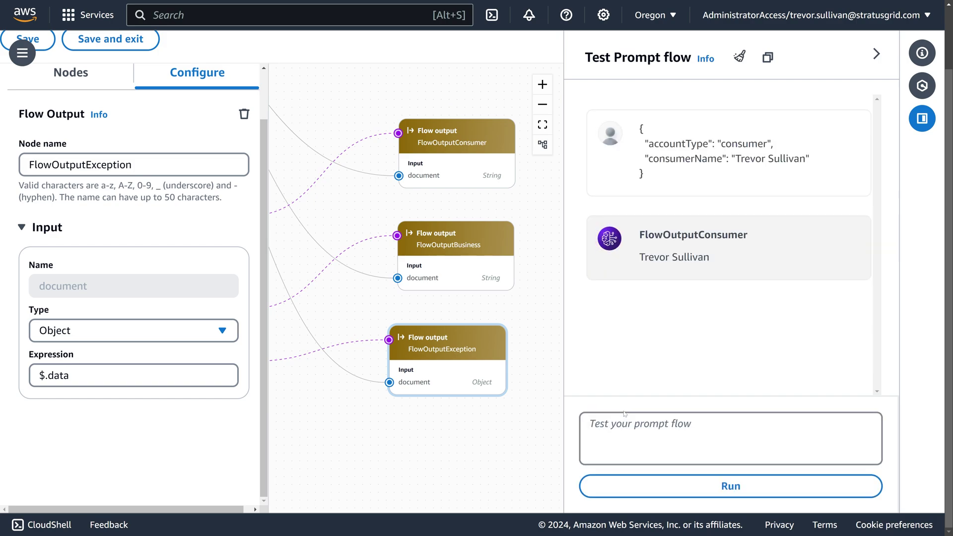
drag(733, 143, 640, 128)
double_click(679, 143)
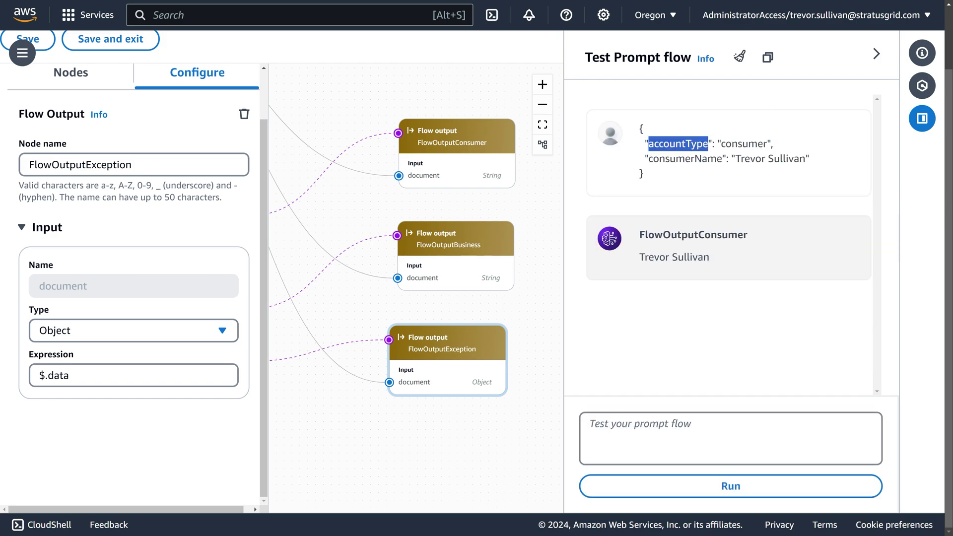
click(678, 143)
double_click(687, 158)
double_click(766, 159)
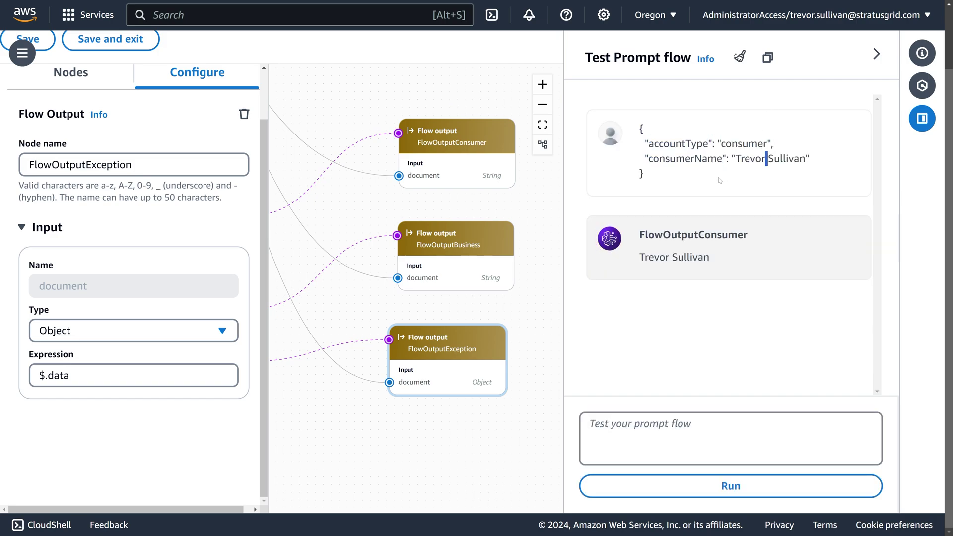
triple_click(654, 257)
double_click(693, 234)
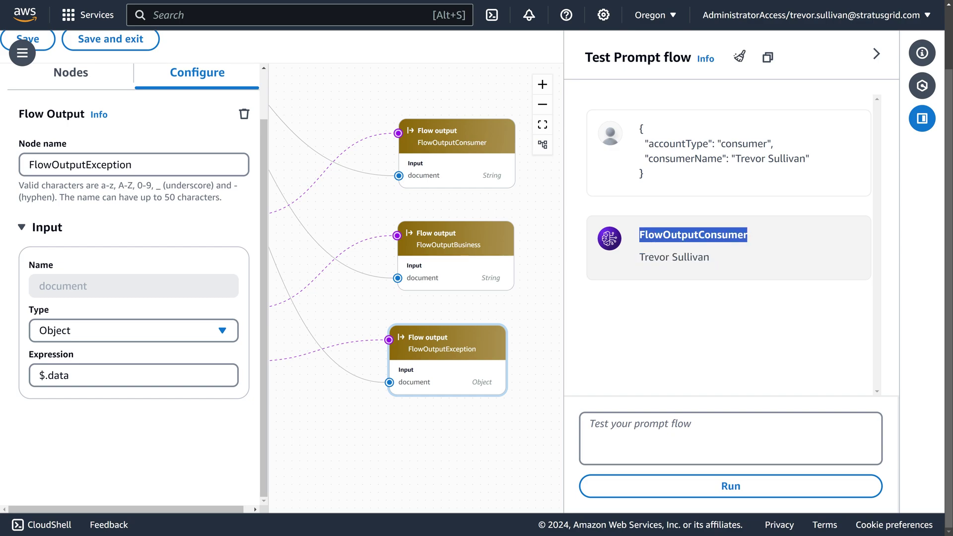
click(445, 146)
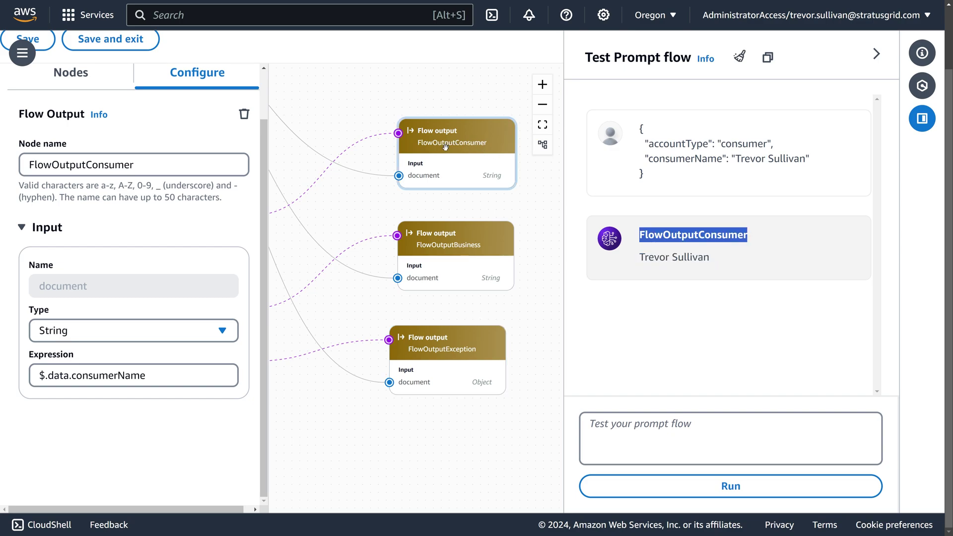
mouse_move(468, 144)
mouse_down()
mouse_move(417, 142)
mouse_move(427, 168)
mouse_move(417, 142)
mouse_move(455, 146)
mouse_up()
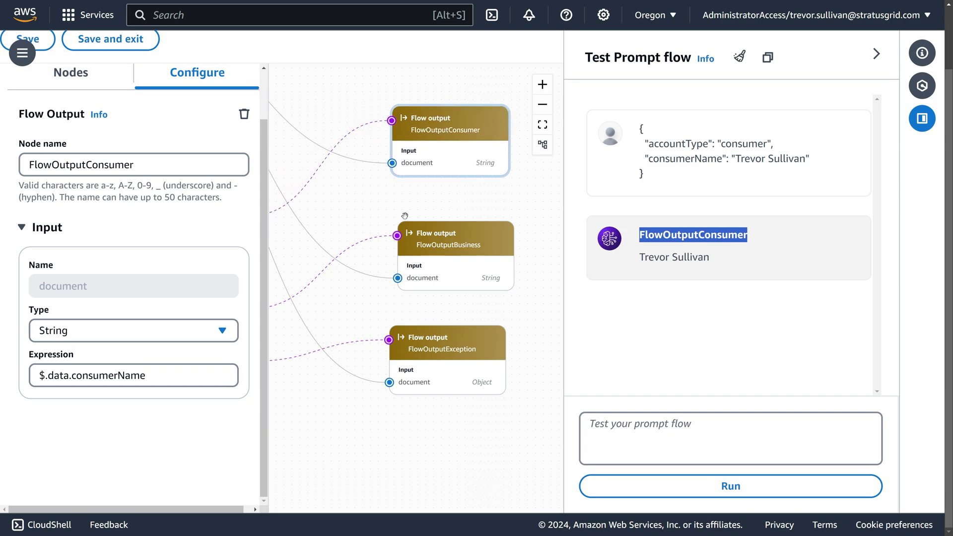
Step: Select the business account test JSON in Notepad, then return to the flow editor
key(super+Tab)
click(642, 254)
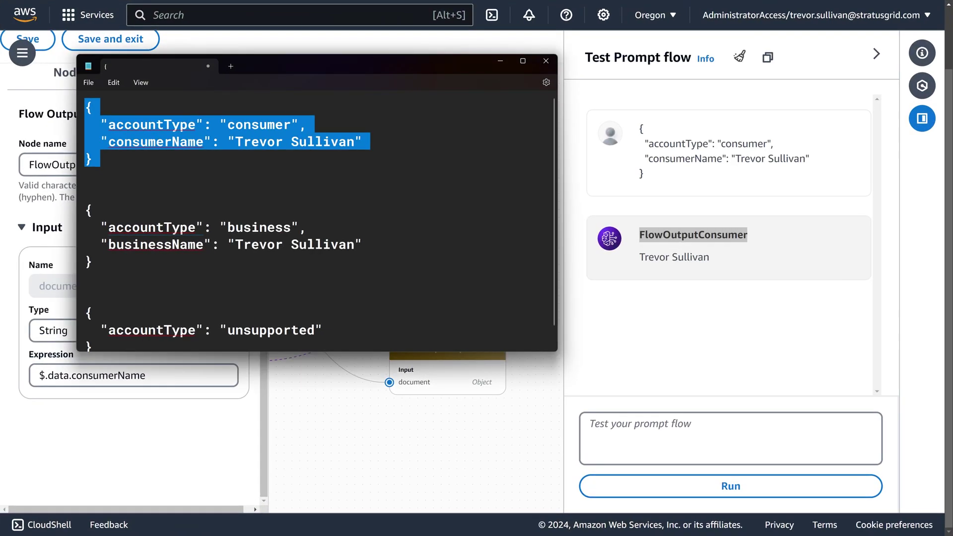
drag(93, 262, 72, 209)
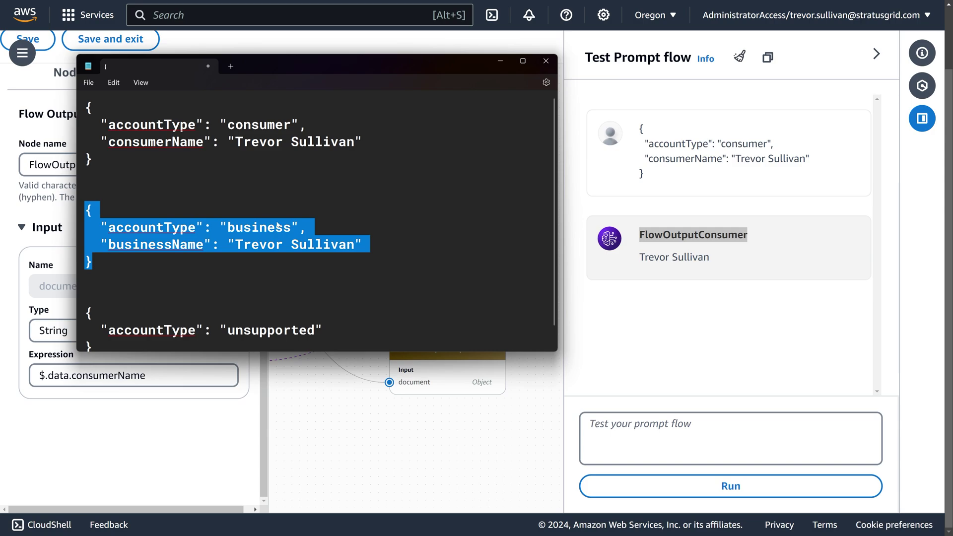
click(569, 196)
Step: Rerun the consumer test with a different consumerName value, confirm it's returned, and clear the chat
triple_click(673, 143)
key(ctrl+c)
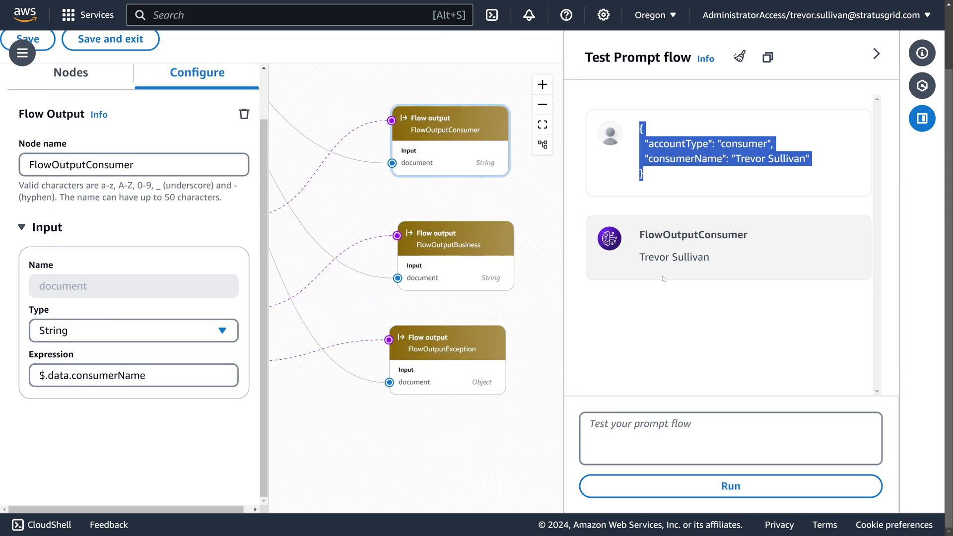
click(620, 427)
key(ctrl+v)
drag(686, 443, 756, 442)
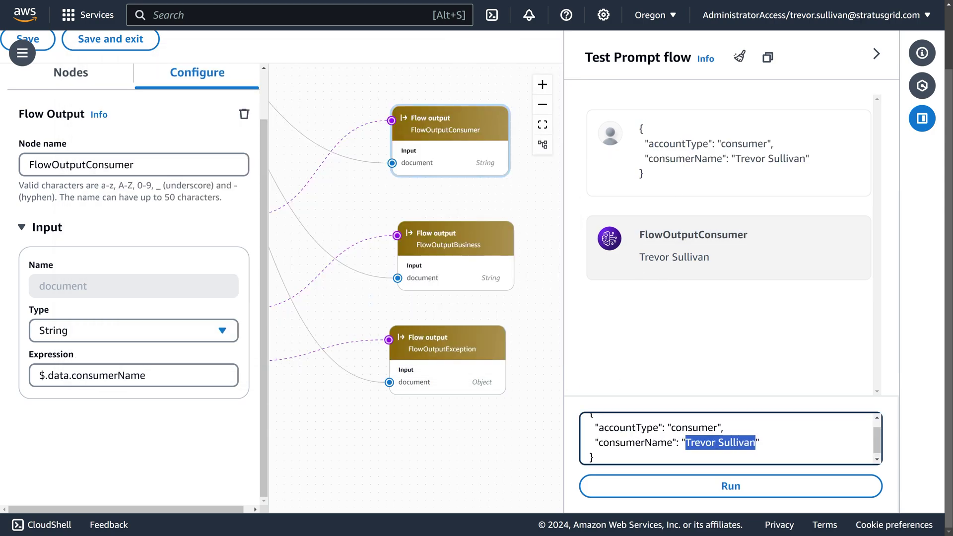
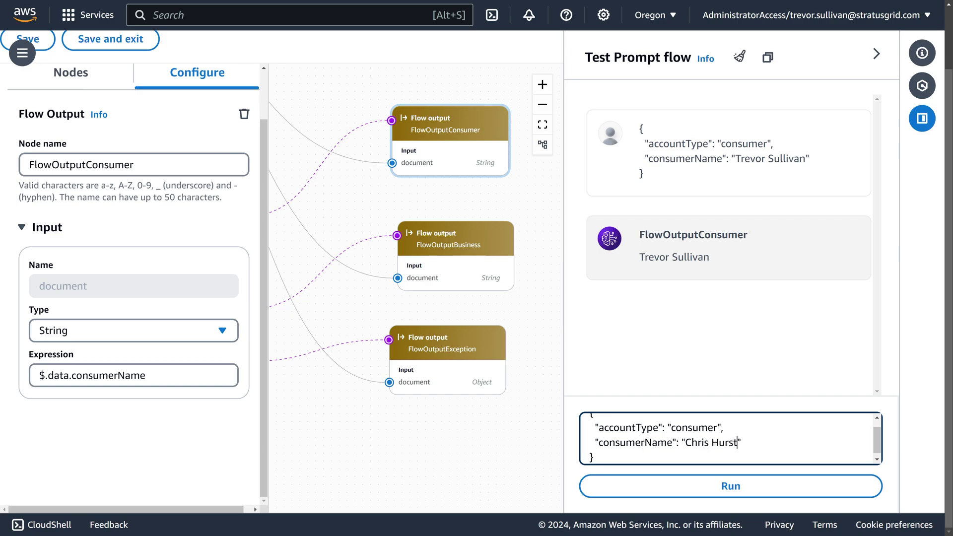
key(Return)
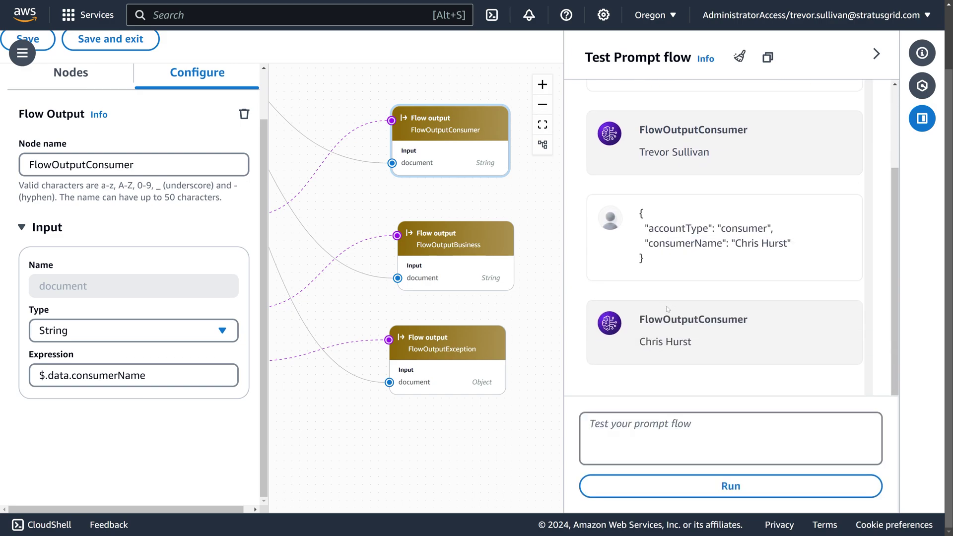
drag(652, 341, 692, 342)
click(640, 341)
click(740, 57)
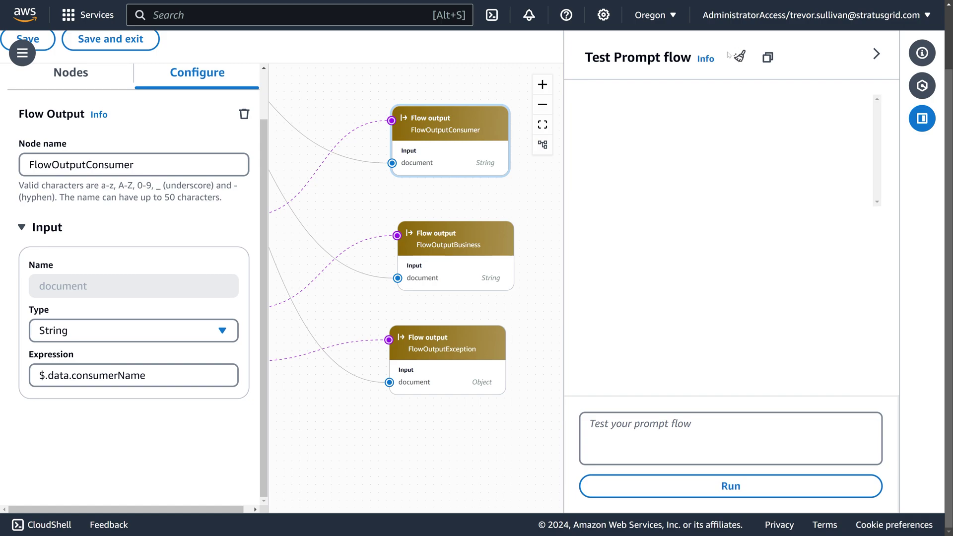
Step: Copy the business JSON sample from Notepad and run it in the test panel
click(645, 432)
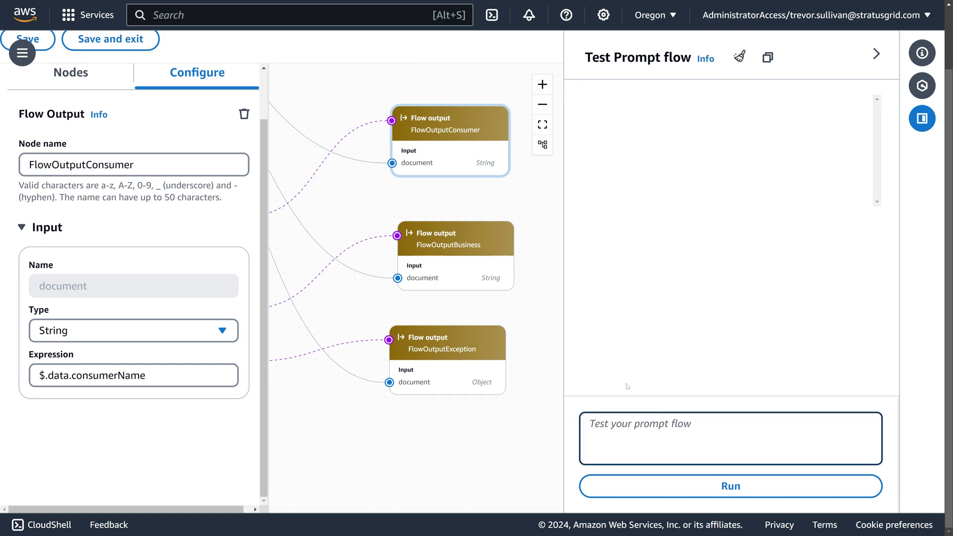
key(alt+Tab)
click(179, 248)
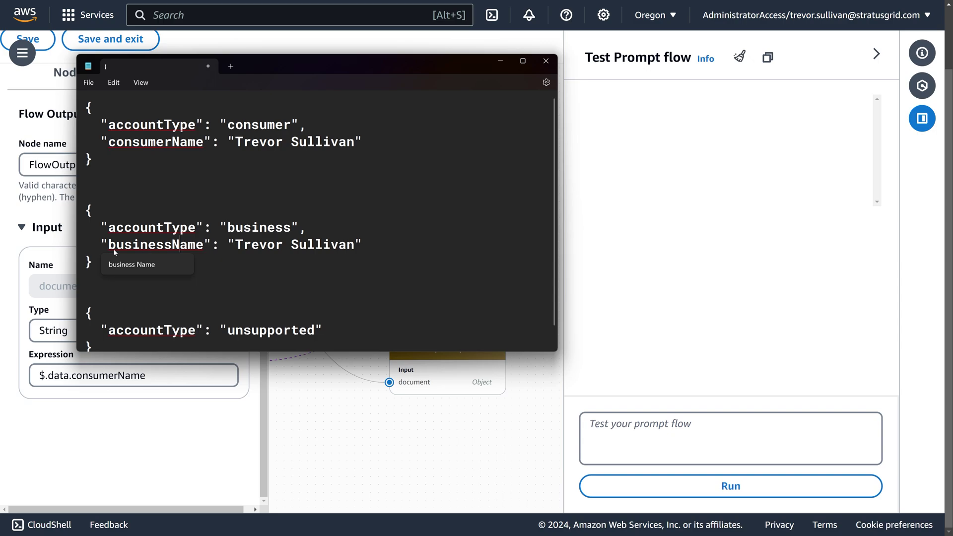
drag(85, 207, 370, 245)
drag(89, 245, 92, 263)
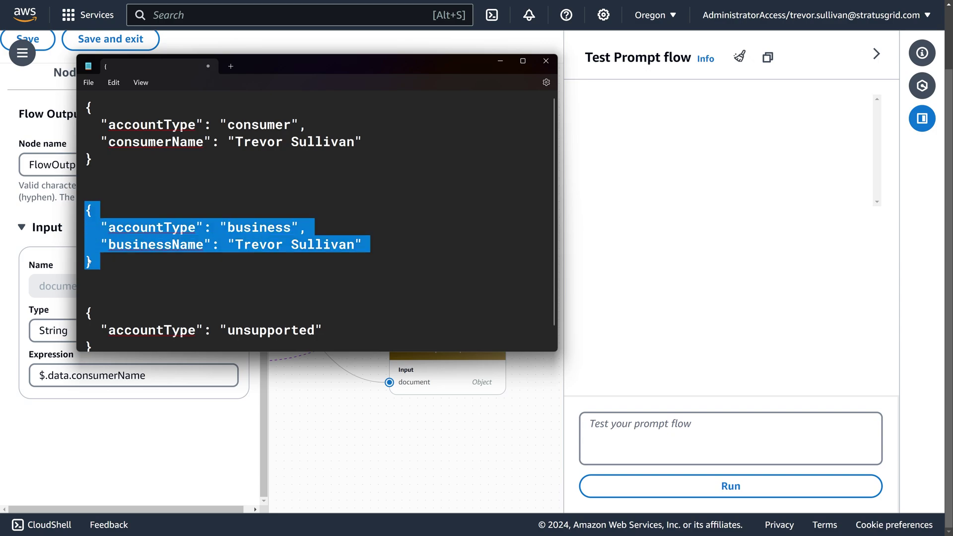
key(ctrl+c)
key(alt+Tab)
key(ctrl+v)
click(697, 482)
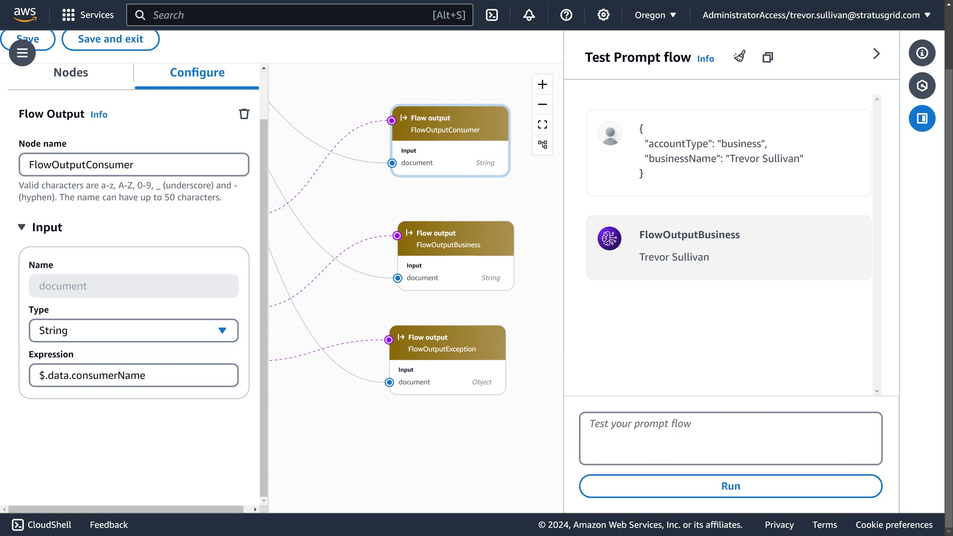
Step: Change businessName to 'ACME Corp', run that sample, and confirm the ACME Corp response
key(alt+Tab)
click(124, 266)
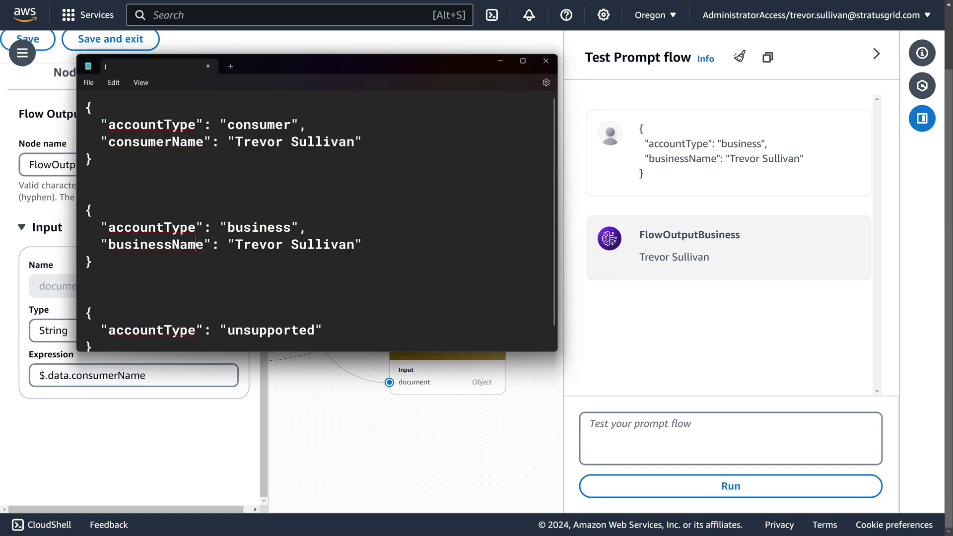
drag(236, 245, 354, 244)
text(ACME Corp)
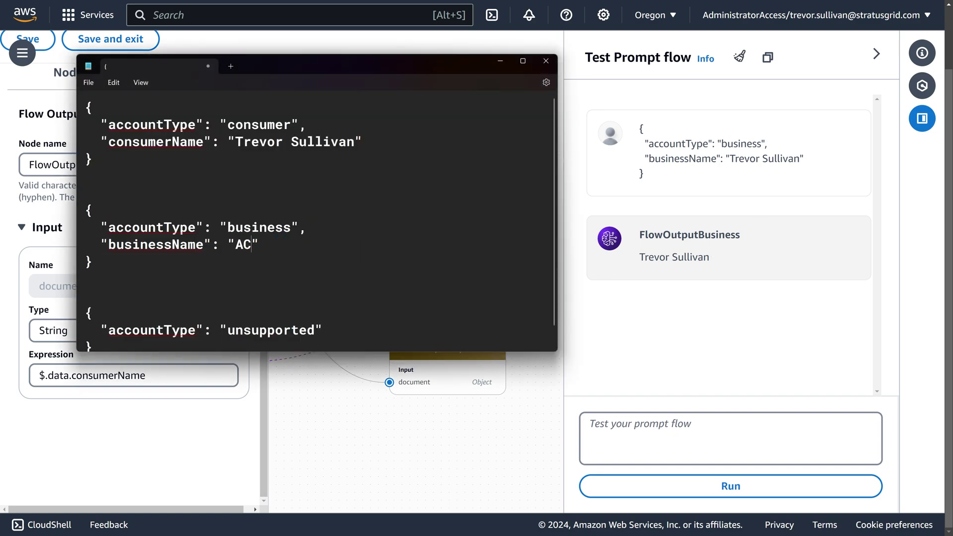
key(ctrl+a)
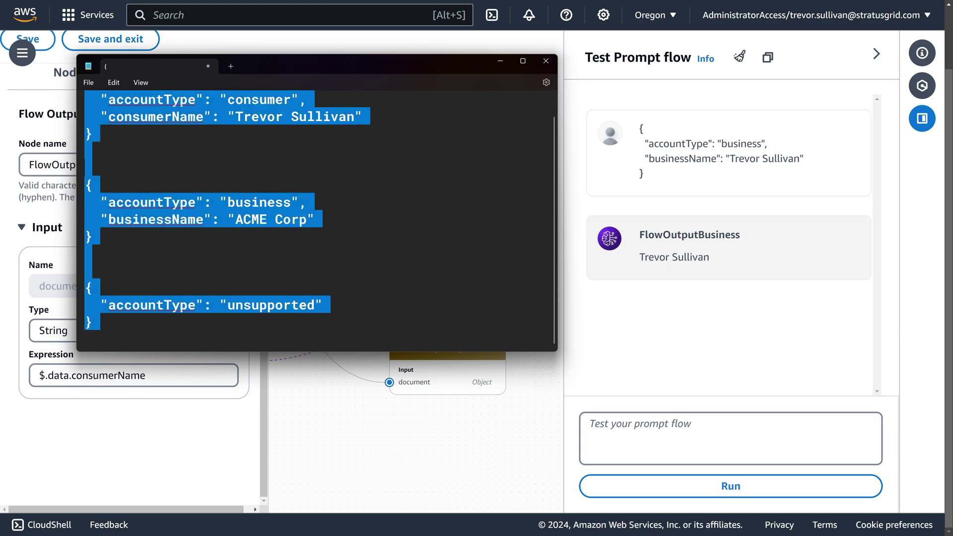
click(85, 167)
drag(92, 238, 84, 179)
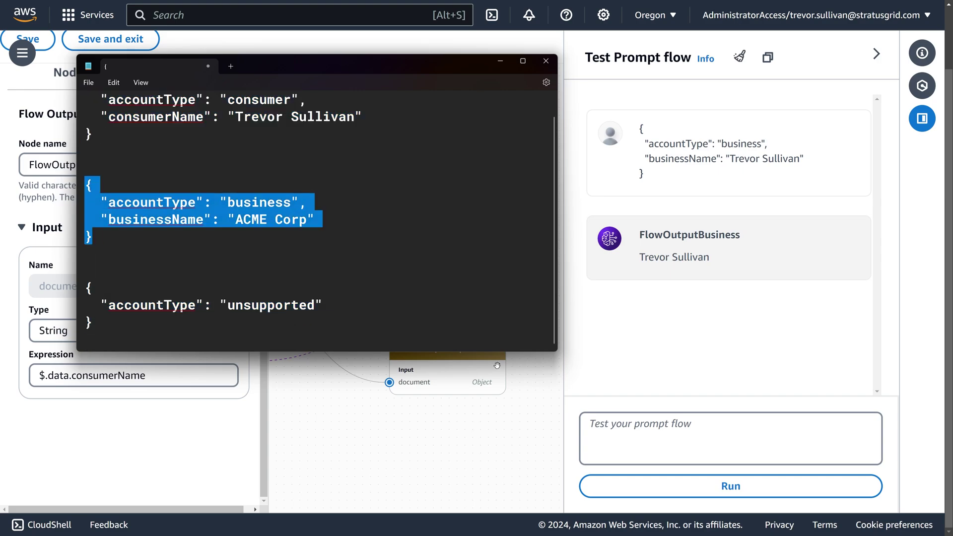
key(ctrl+c)
click(710, 437)
key(ctrl+v)
click(731, 486)
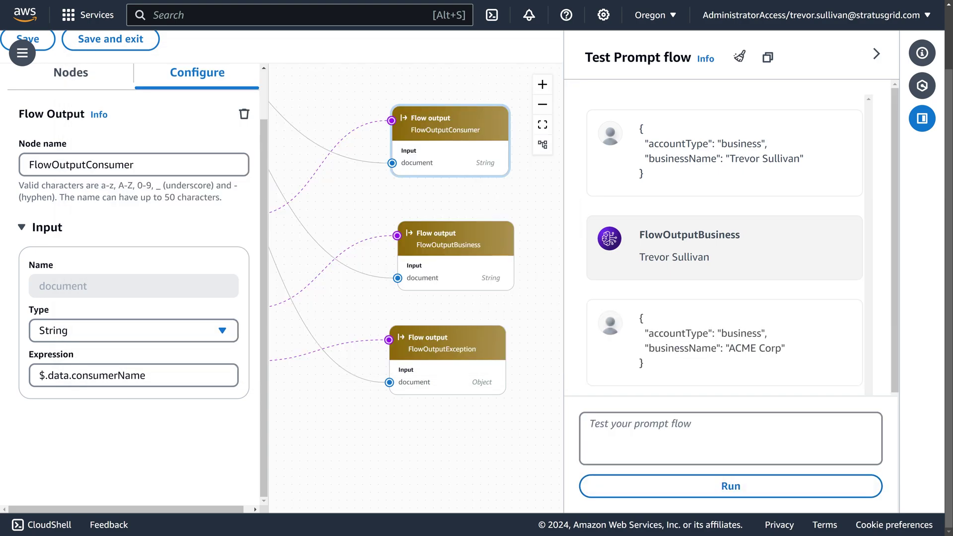
triple_click(714, 347)
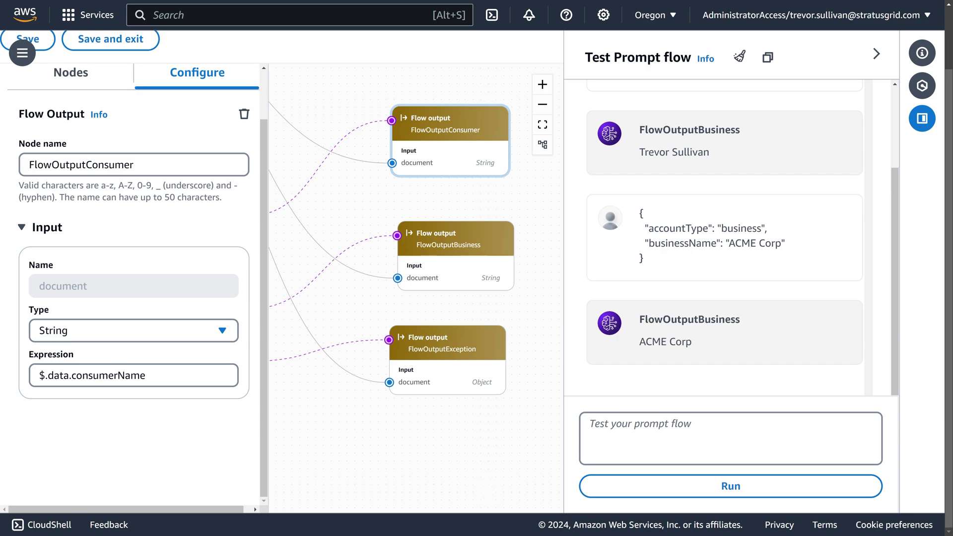
key(alt+Tab)
Step: Pan the canvas and inspect consumerName in the FlowOutputConsumer output expression
click(92, 237)
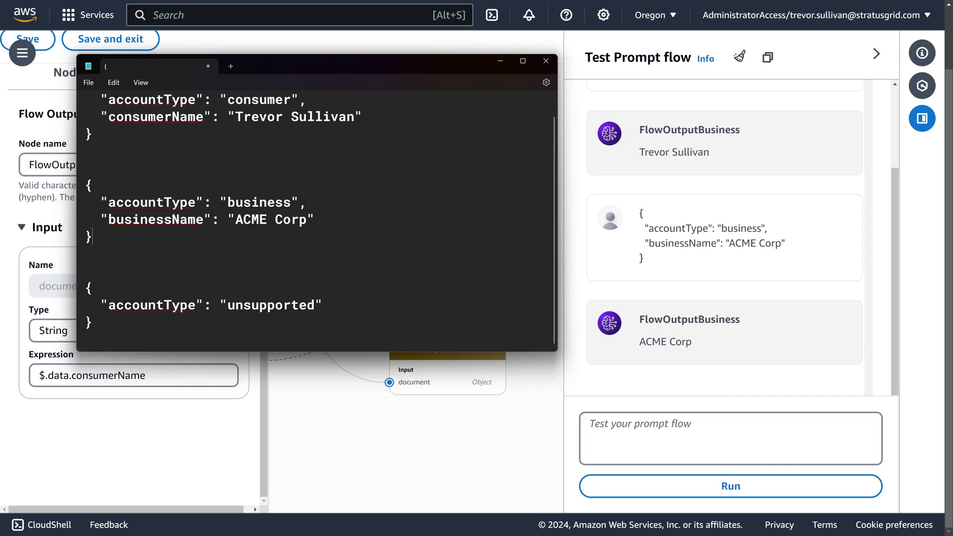
click(343, 408)
drag(342, 408, 422, 427)
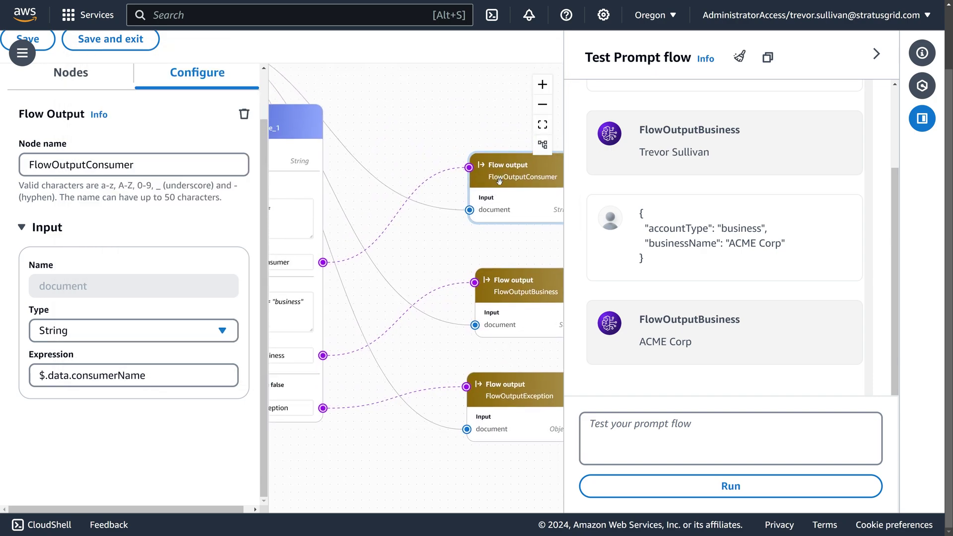
click(481, 184)
mouse_move(481, 184)
mouse_down()
mouse_move(474, 195)
mouse_move(491, 186)
mouse_move(478, 192)
mouse_up()
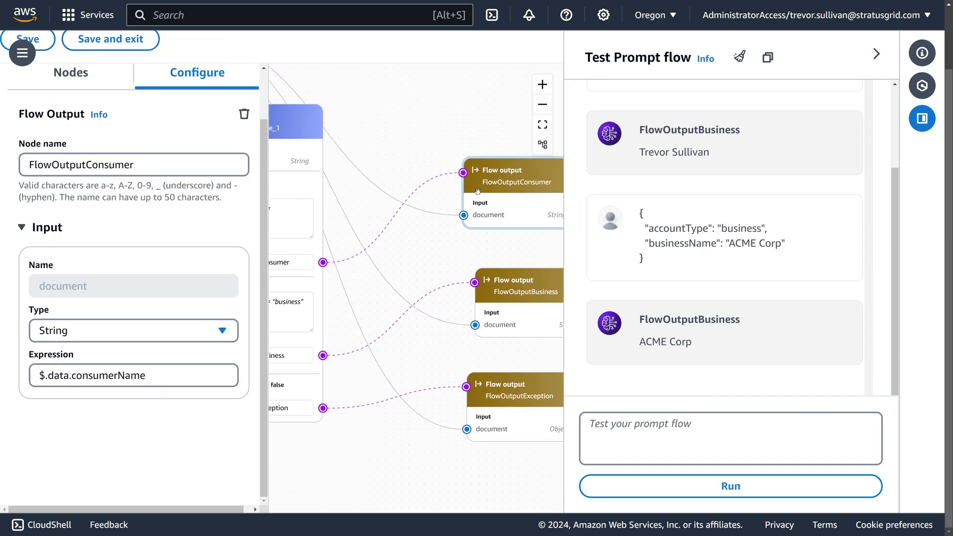
double_click(109, 375)
drag(436, 265, 485, 191)
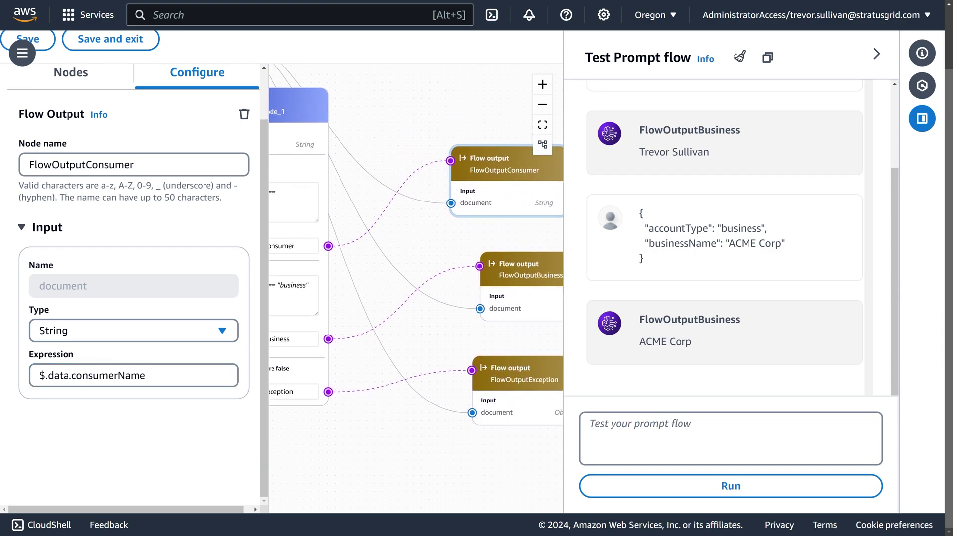
double_click(108, 375)
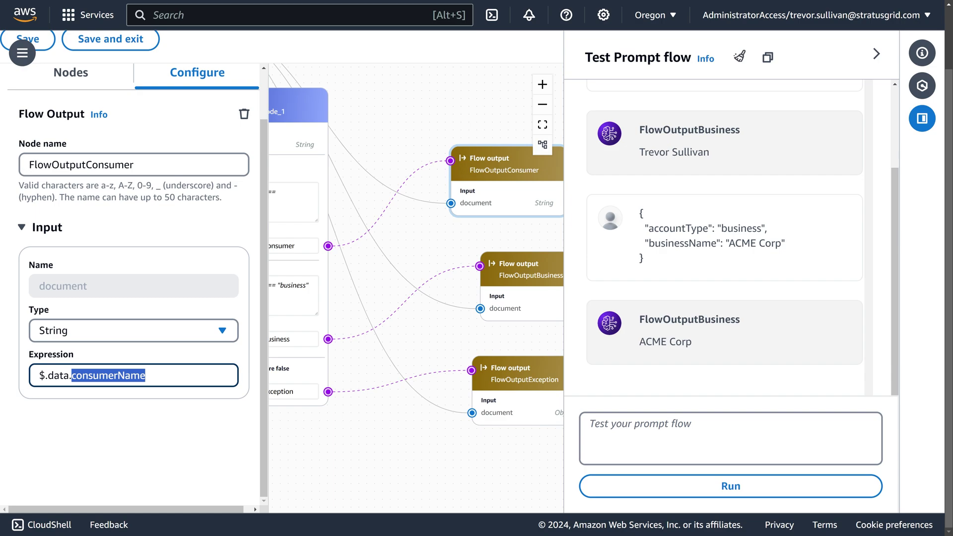
Step: Open the Condition node's settings and arrange it alongside the three Flow output nodes
drag(407, 244, 466, 237)
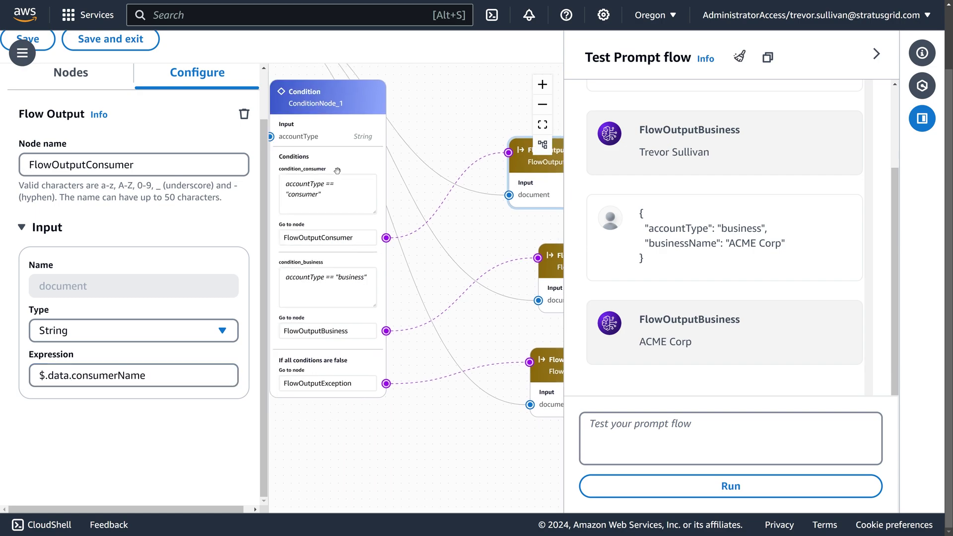
drag(337, 171, 312, 176)
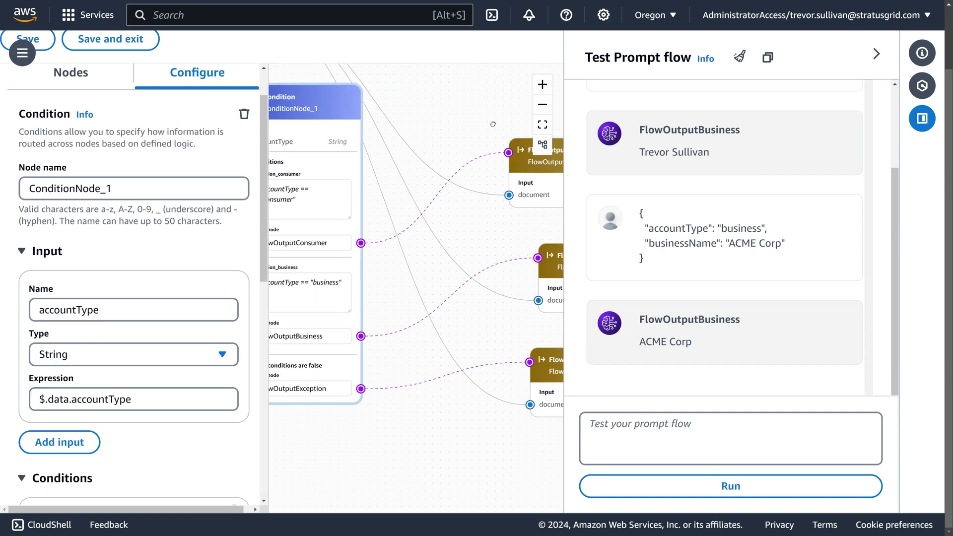
drag(492, 124, 526, 108)
drag(335, 181, 363, 209)
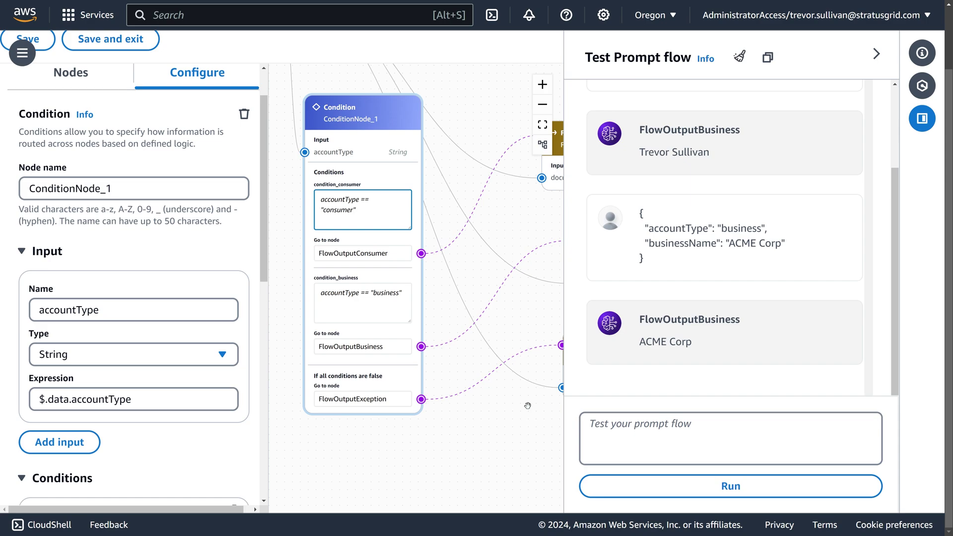
drag(510, 433, 343, 389)
Step: Copy the unsupported accountType sample from Notepad and run the flow with it
drag(430, 375, 440, 432)
key(alt+Tab)
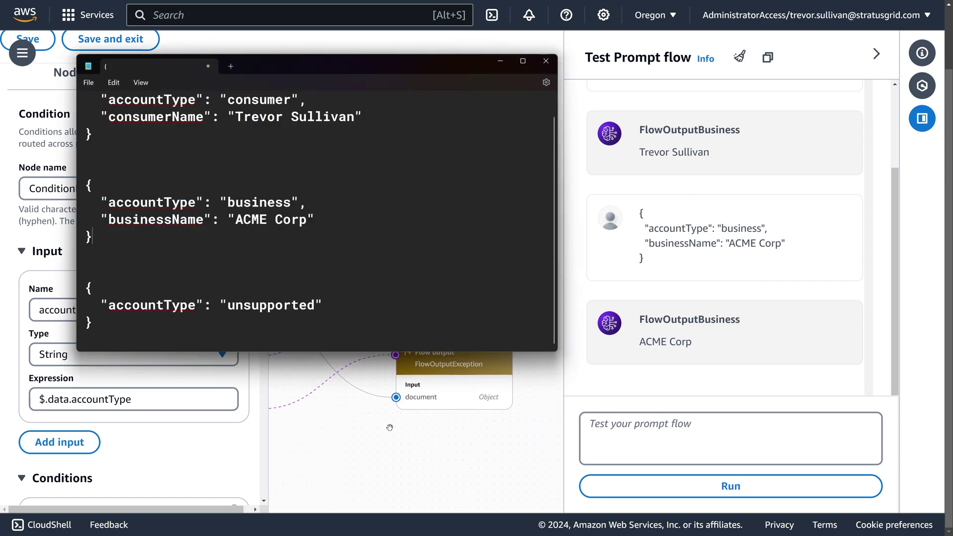
key(ctrl+shift+End)
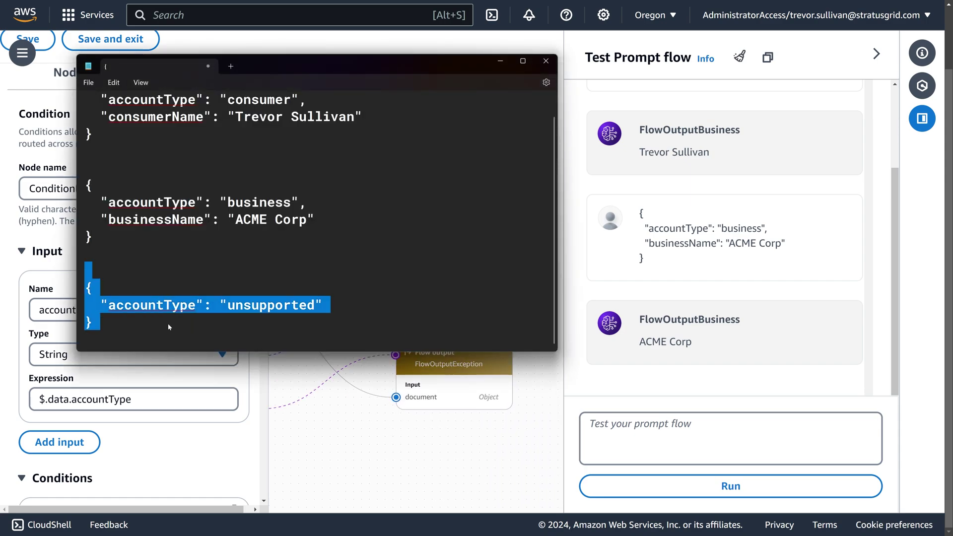
click(259, 202)
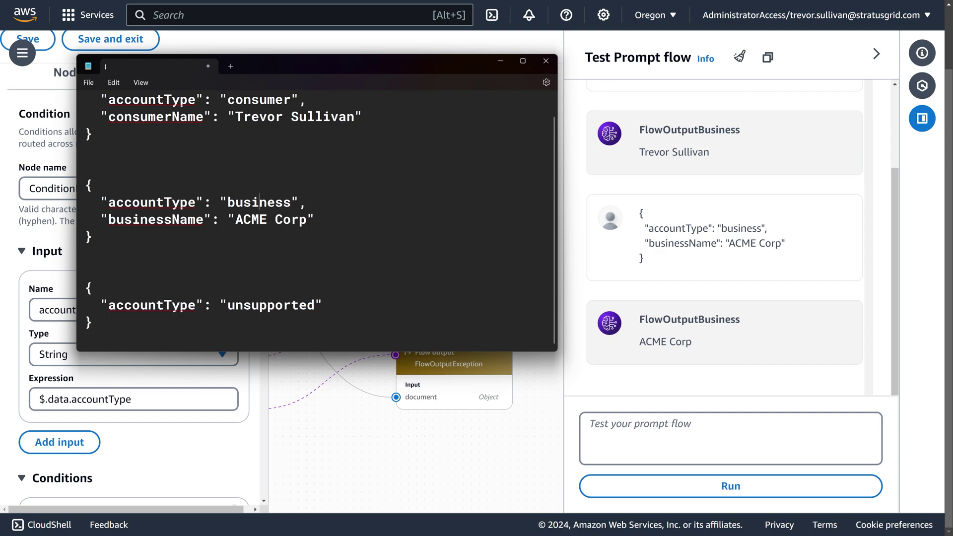
double_click(260, 101)
drag(100, 322, 84, 288)
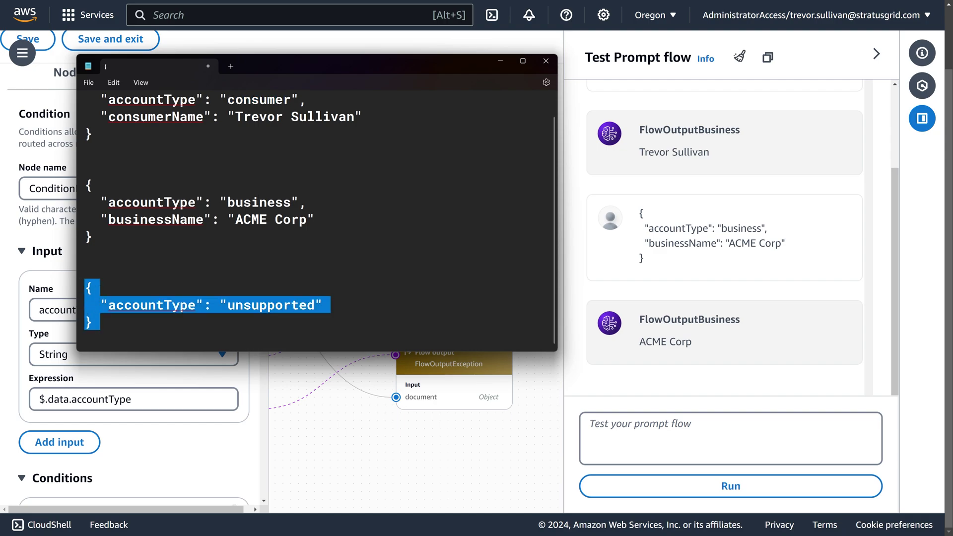
key(ctrl+c)
click(729, 439)
key(ctrl+v)
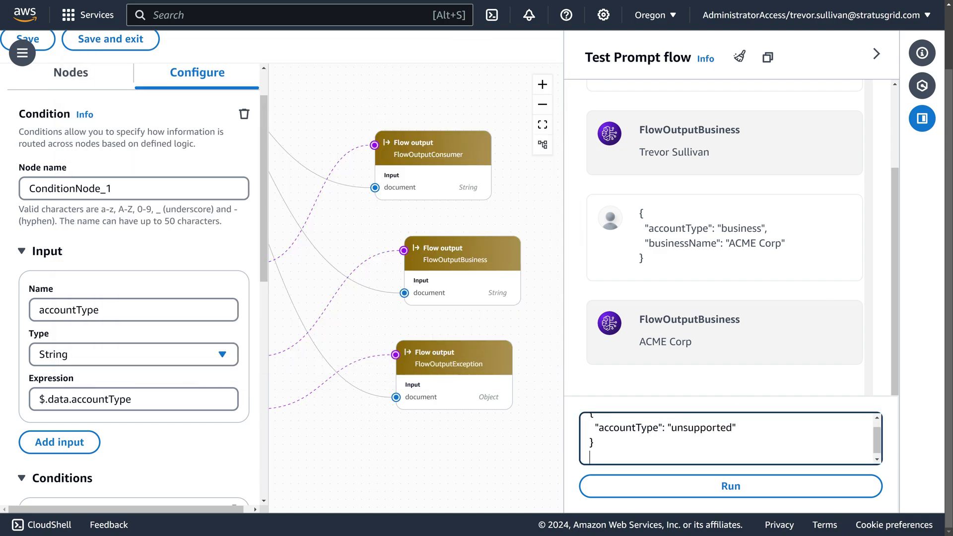
click(731, 486)
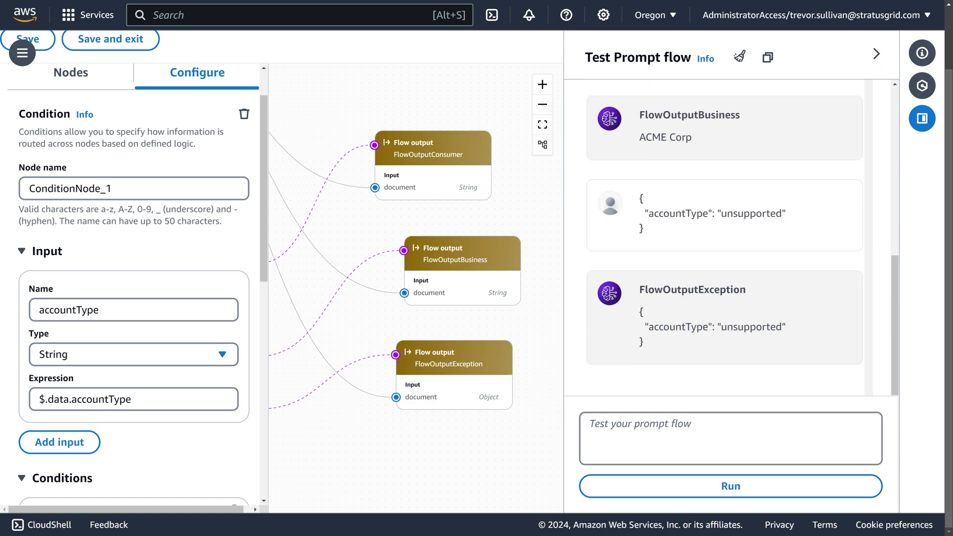
Step: Inspect the FlowOutputException reply, which returns the whole unsupported input object
drag(789, 343, 640, 305)
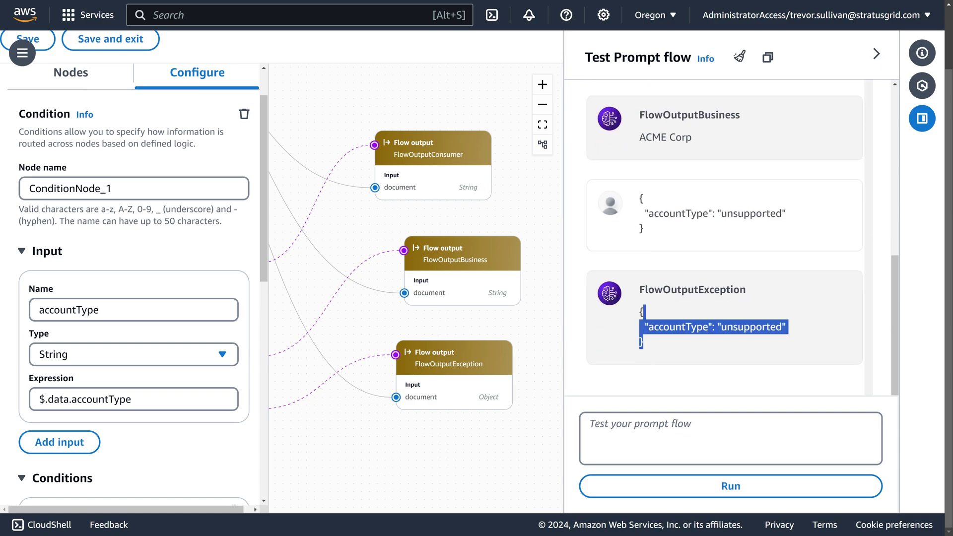
drag(651, 237, 639, 197)
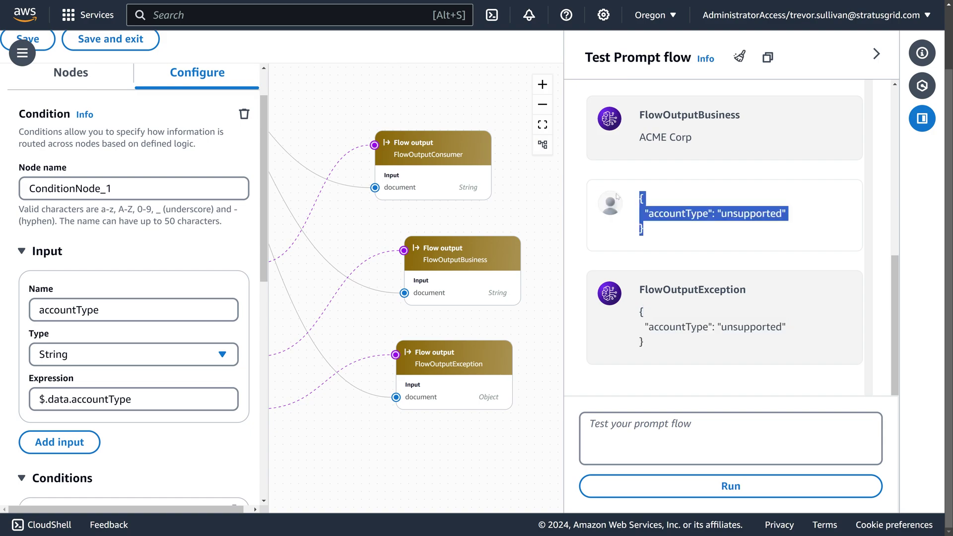
double_click(693, 290)
drag(789, 342, 652, 323)
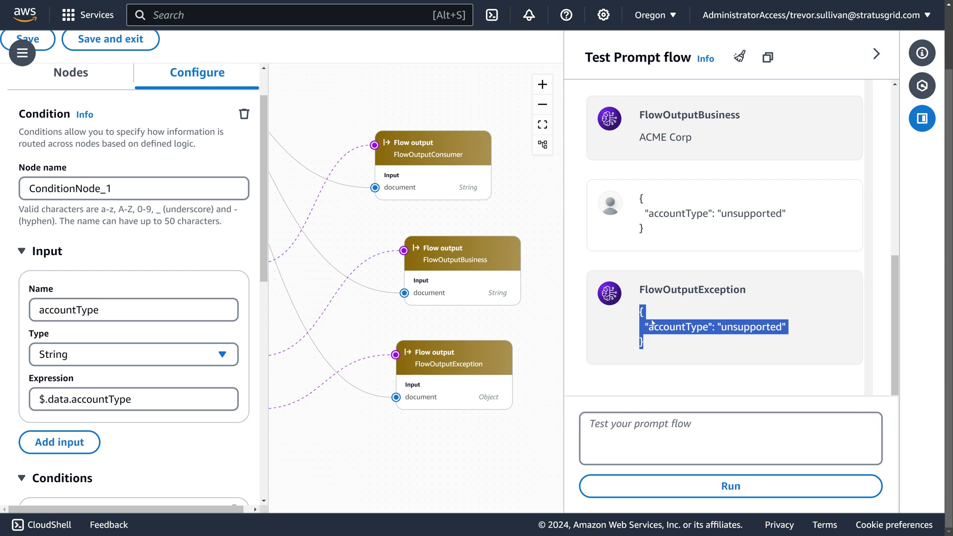
Step: Compare the samples' accountType key with ConditionNode_1's $.data.accountType input expression
drag(350, 326, 431, 345)
key(alt+Tab)
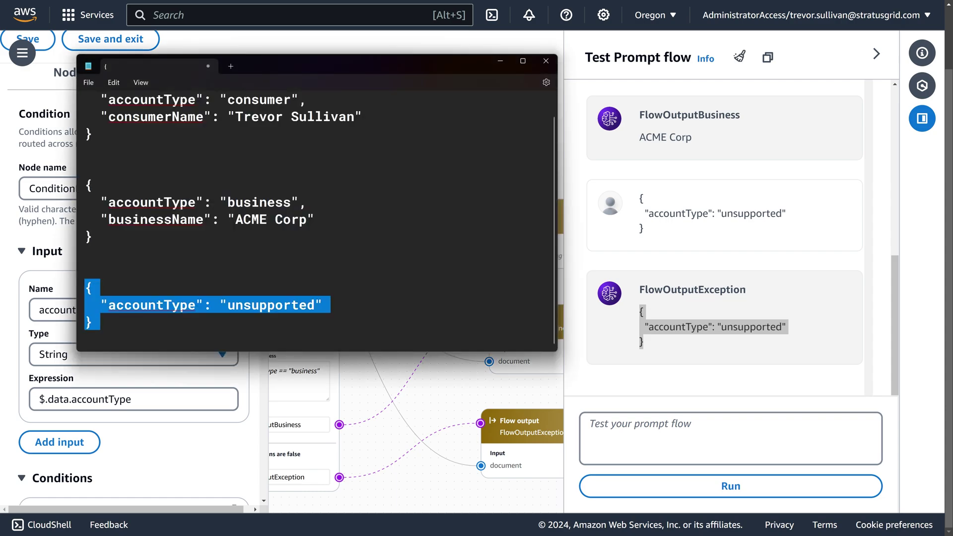
click(163, 304)
double_click(161, 305)
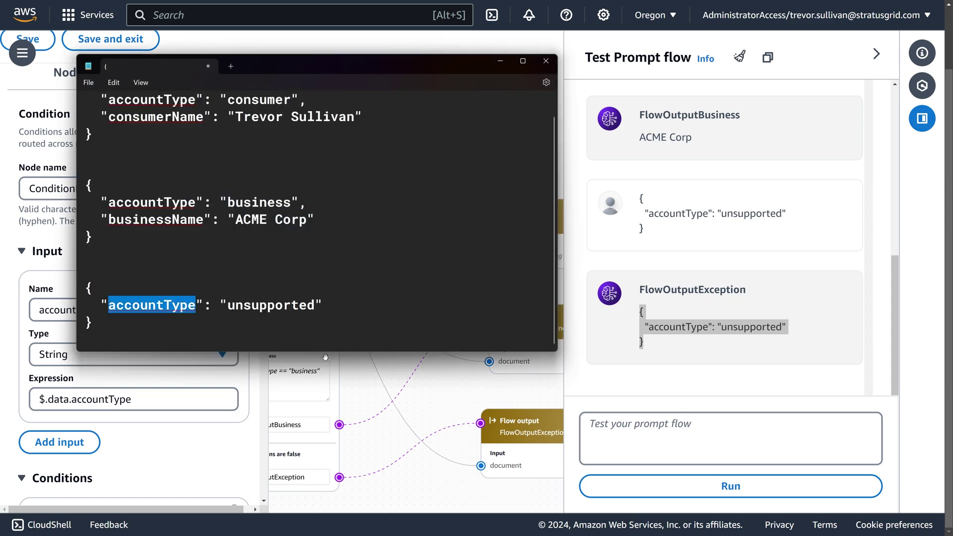
click(441, 404)
drag(401, 155, 524, 125)
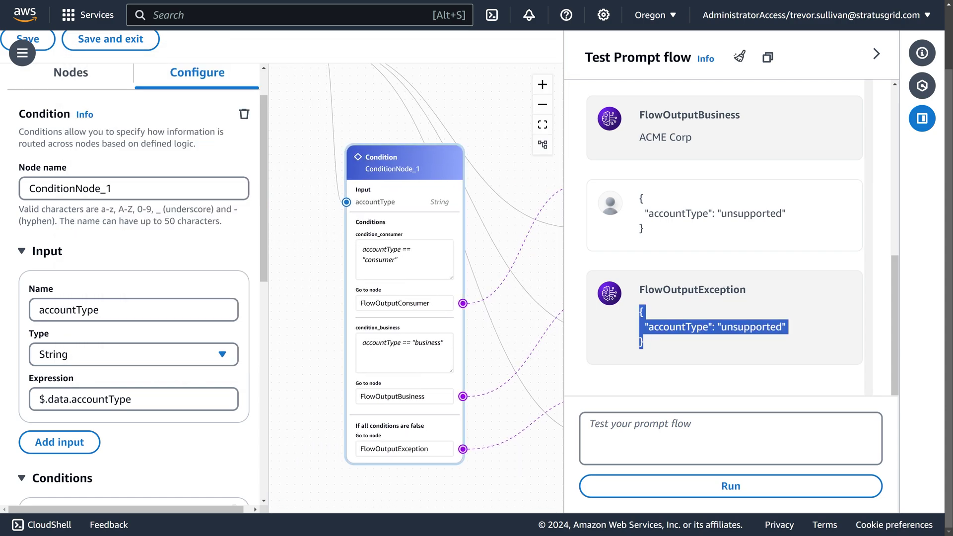
drag(412, 204, 429, 144)
double_click(101, 399)
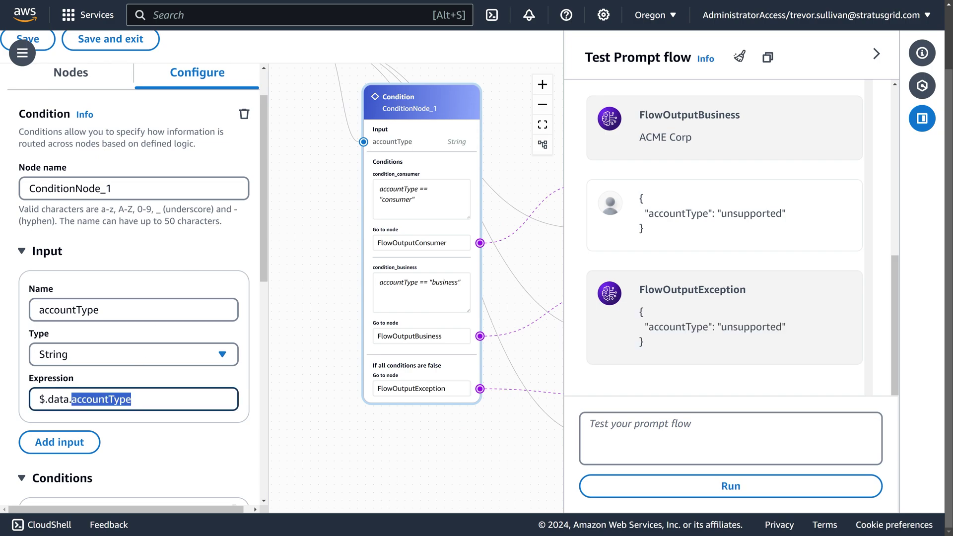
Step: Duplicate the unsupported accountType sample block below itself in Notepad
key(alt+Tab)
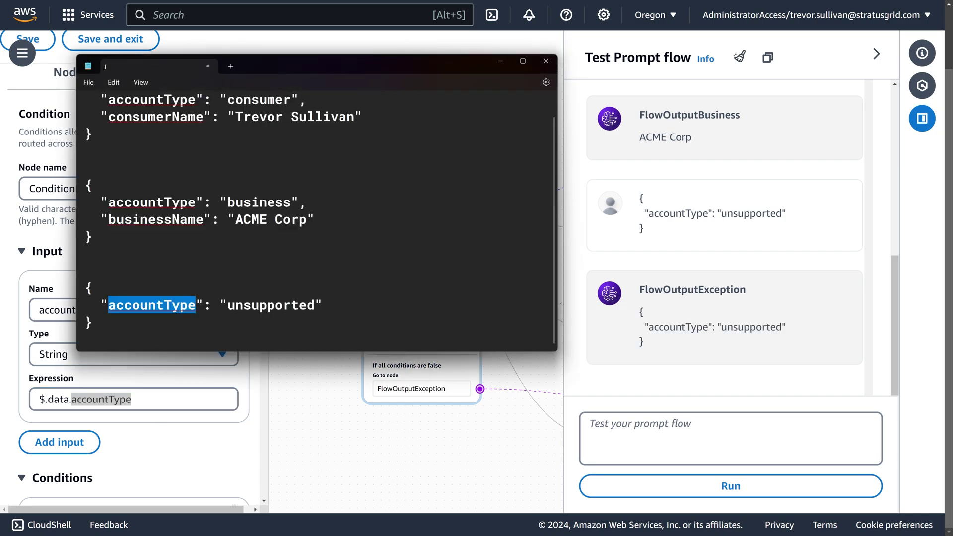
drag(84, 288, 93, 322)
key(ctrl+c)
key(Right)
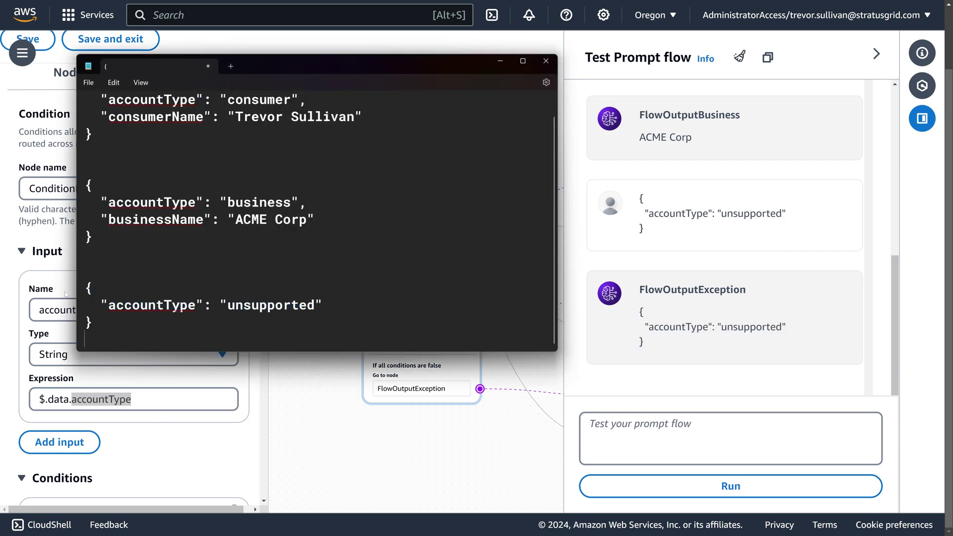
key(Return)
key(Return)
key(Return)
key(Return)
key(ctrl+v)
Step: Capitalise the new copy's key to AccountType and copy that block
double_click(152, 322)
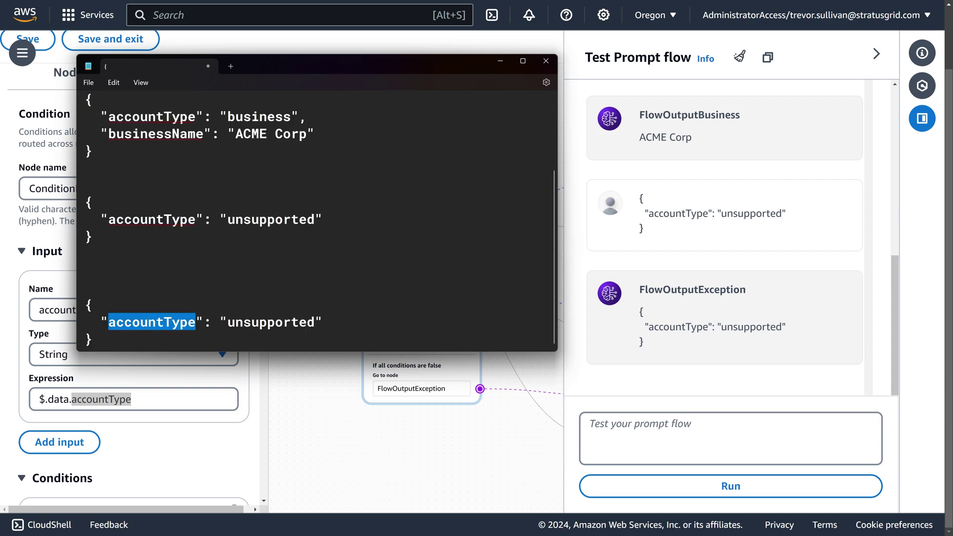
click(152, 322)
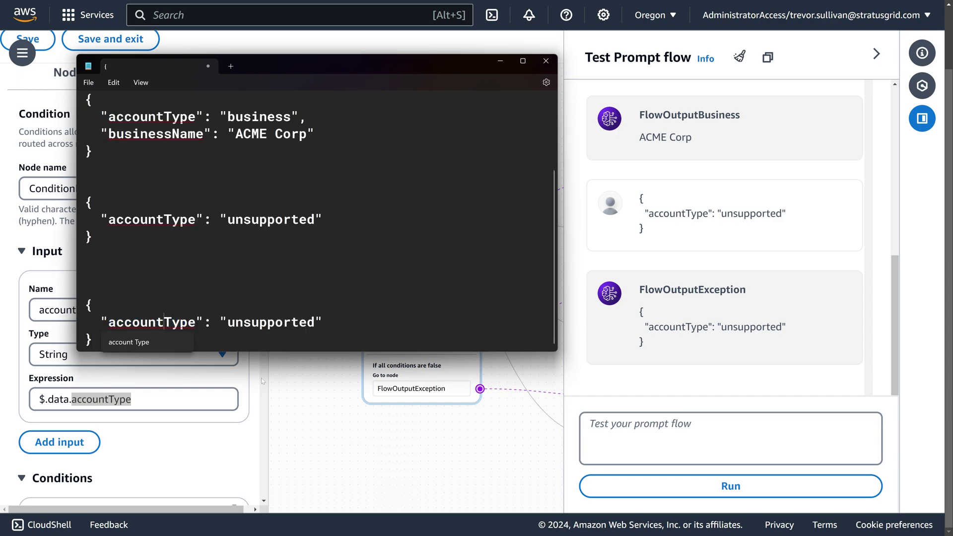
key(ctrl+Left)
key(Delete)
text(A)
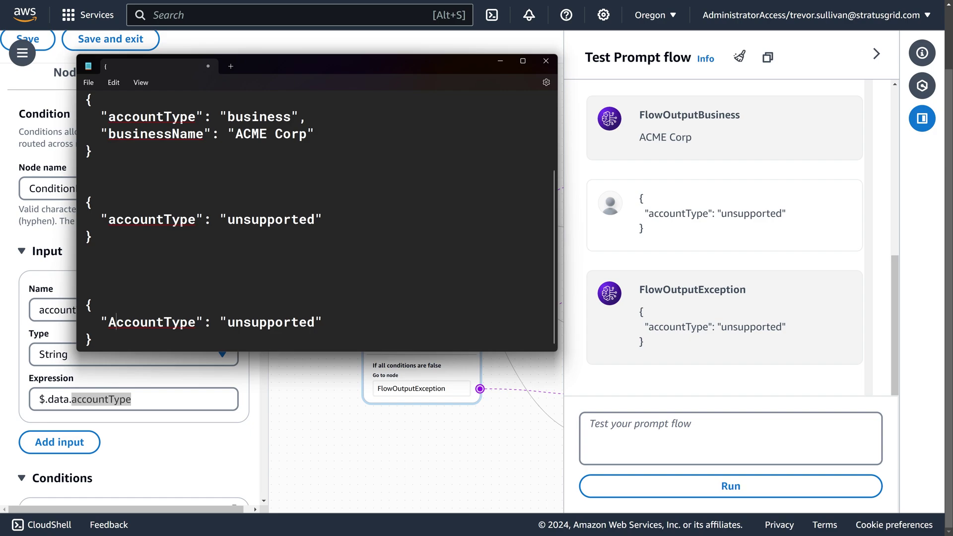
key(Up)
key(Home)
key(shift+Down)
key(shift+Down)
key(shift+End)
key(ctrl+c)
key(alt+Tab)
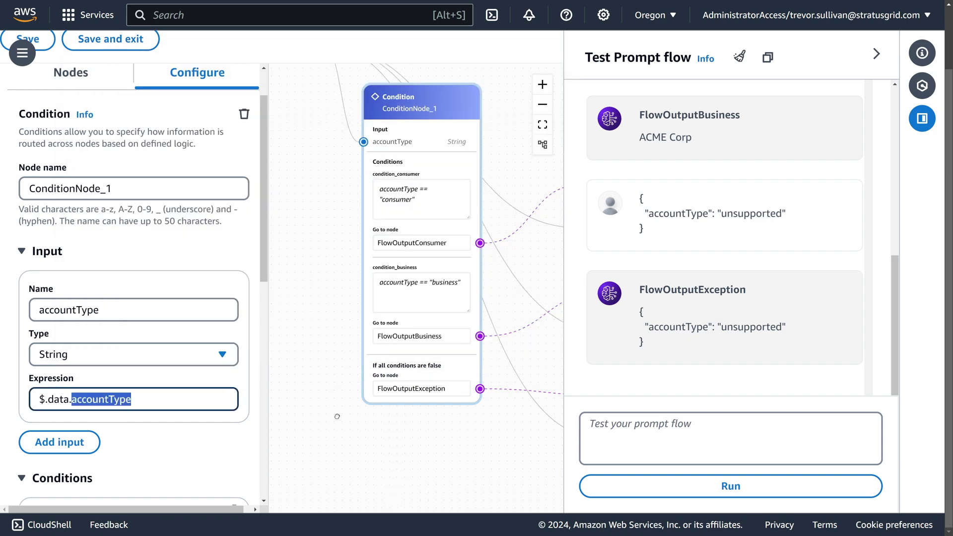
Step: Run the flow with the capitalised AccountType sample and inspect the resulting expression error
click(695, 442)
key(ctrl+v)
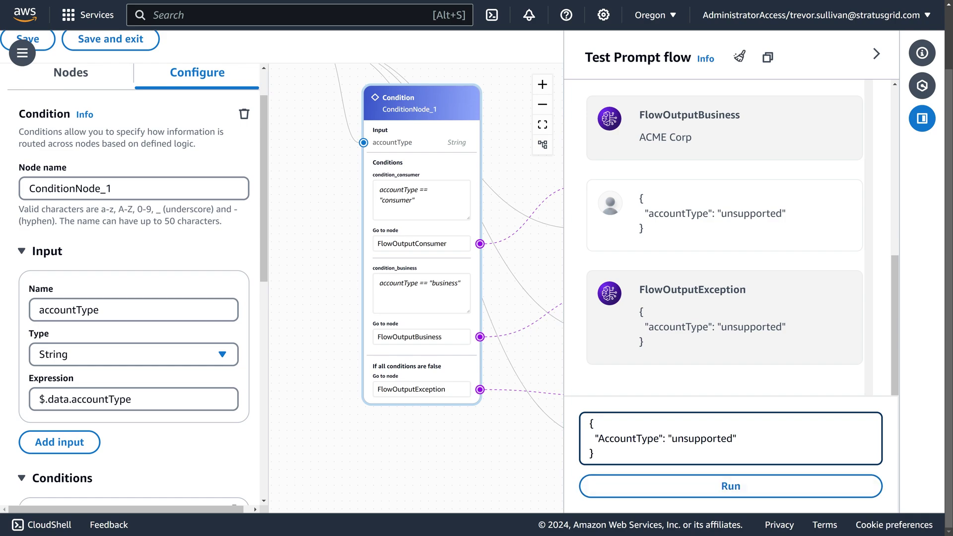
double_click(628, 439)
click(663, 484)
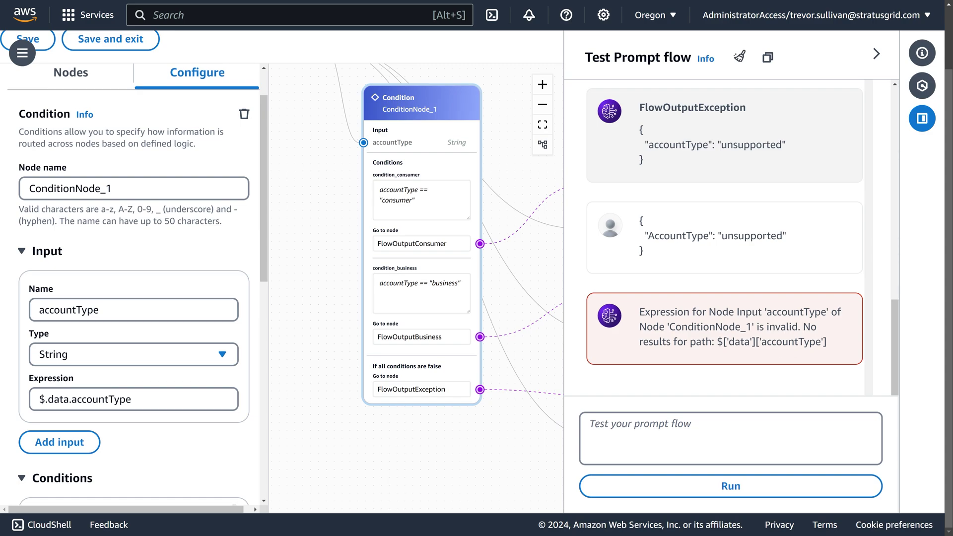
drag(761, 342, 821, 342)
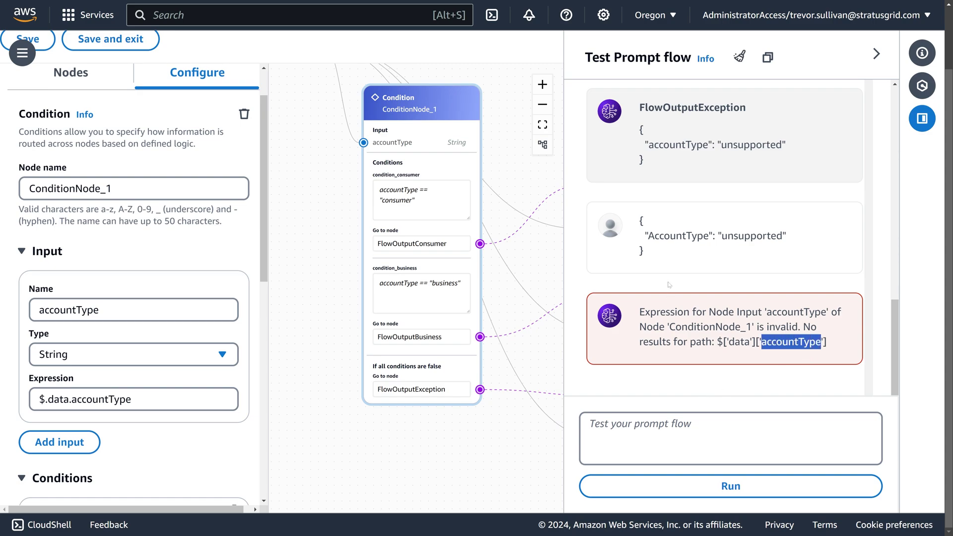
drag(668, 274, 638, 218)
click(663, 251)
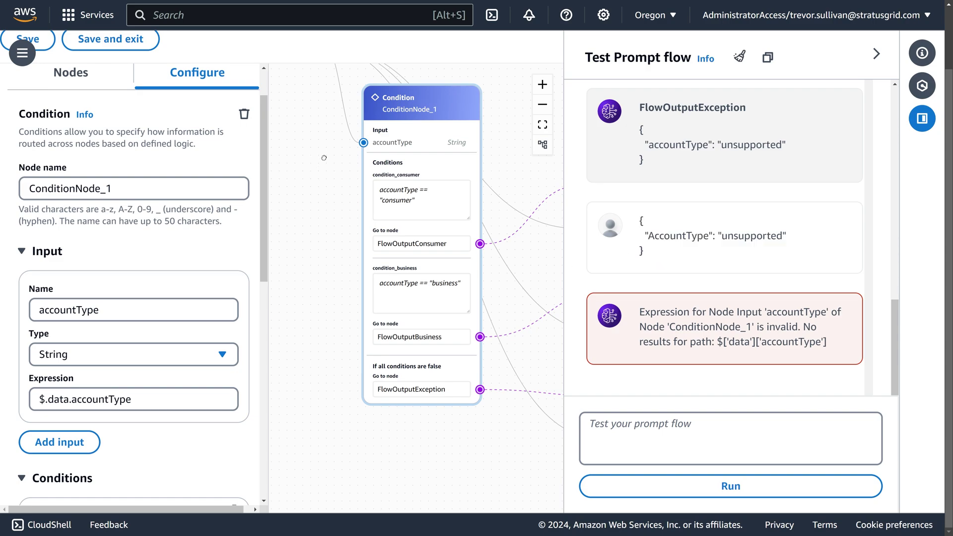
Step: Compare the lowercase accountType in the condition's input expression with the capitalised test input
drag(324, 158, 324, 243)
drag(419, 258, 401, 286)
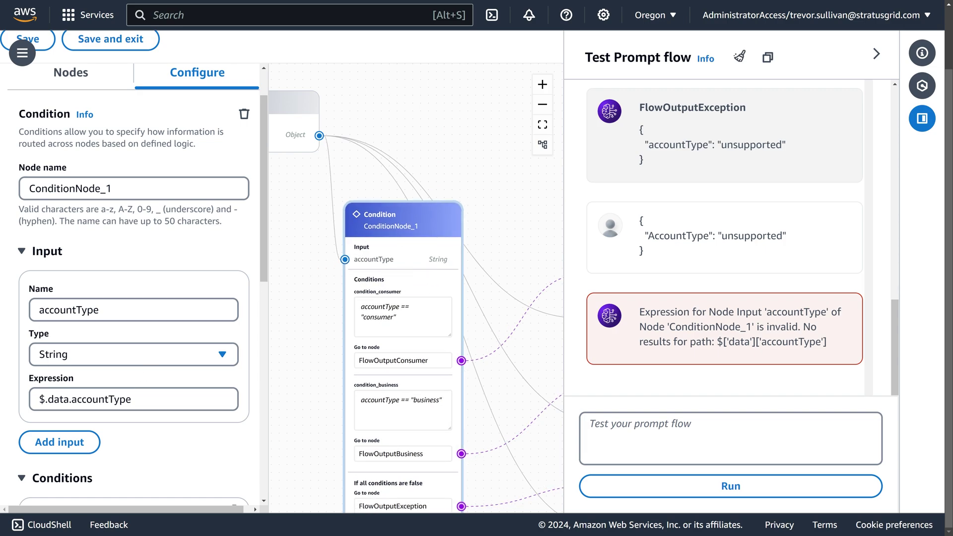
click(101, 399)
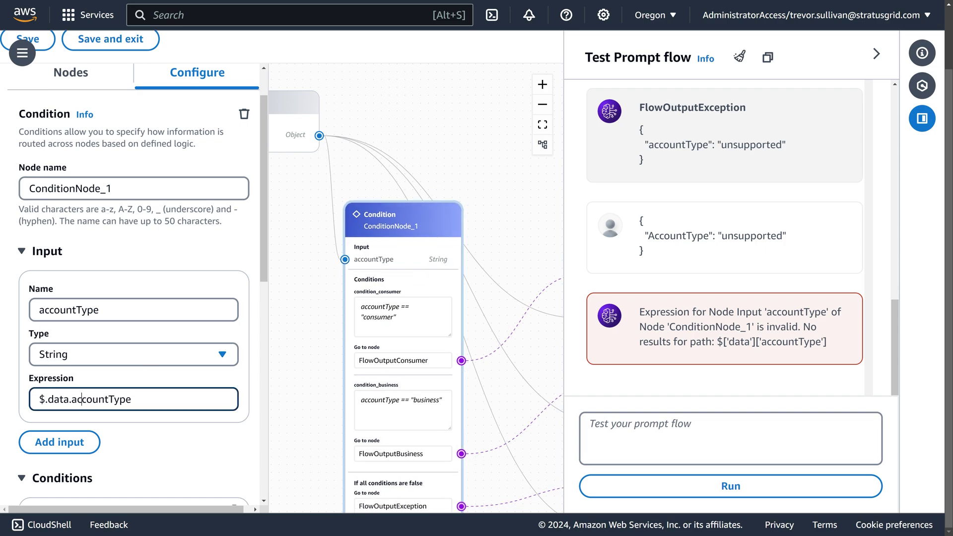
double_click(102, 400)
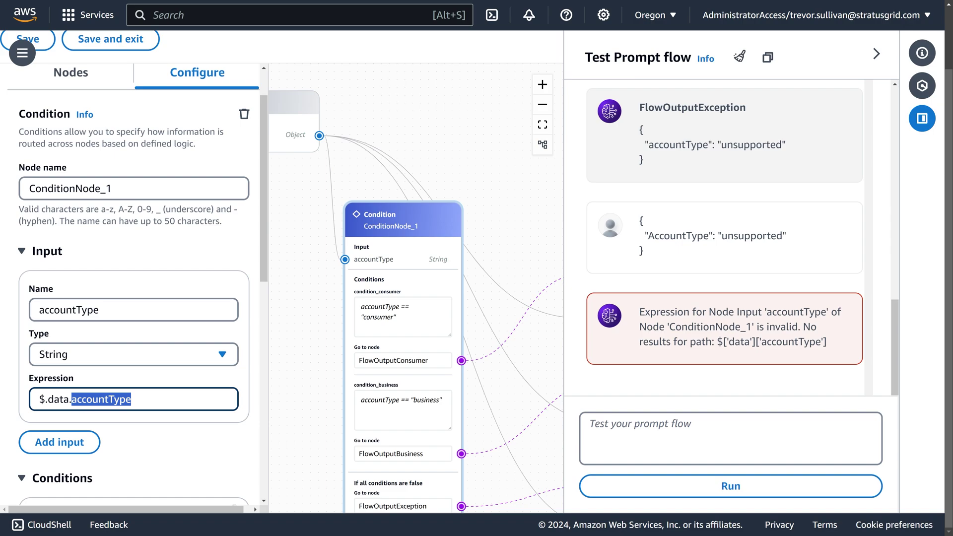
click(81, 400)
key(shift+Left)
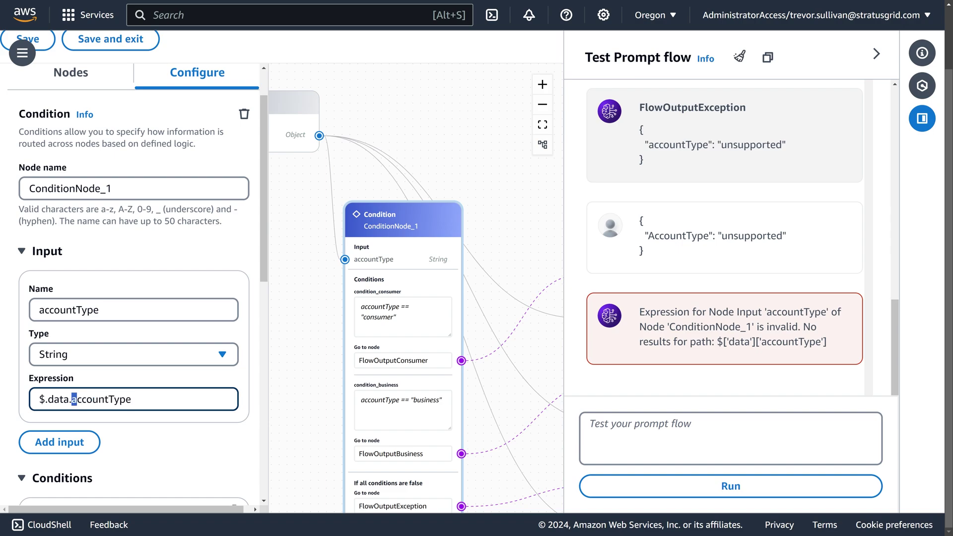
triple_click(715, 236)
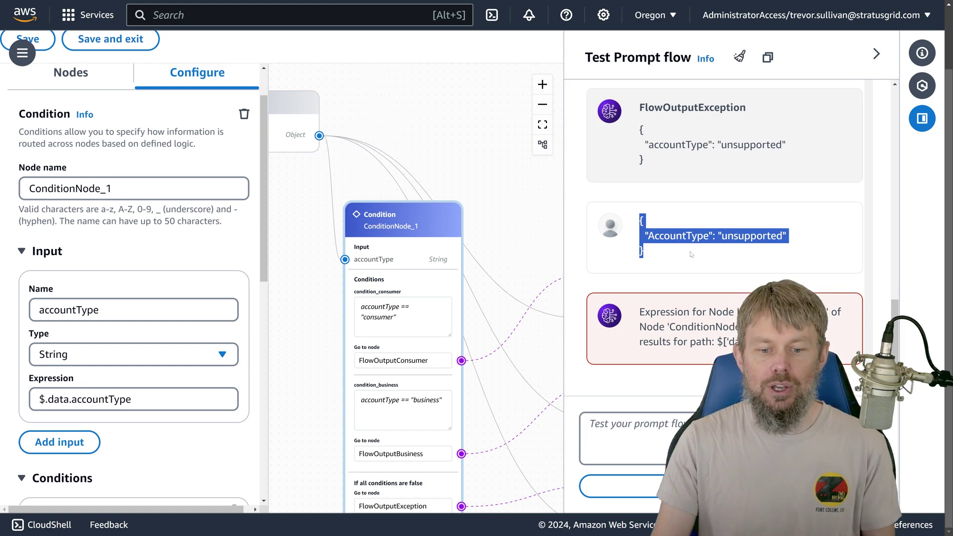
Step: Check the condition_consumer expression, then open the Flow input node's settings
click(403, 316)
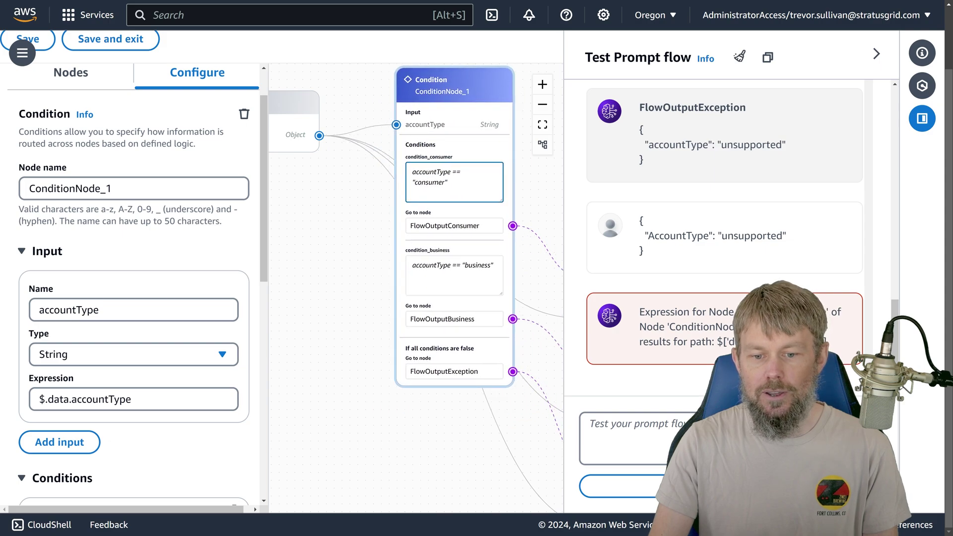
drag(342, 213, 408, 279)
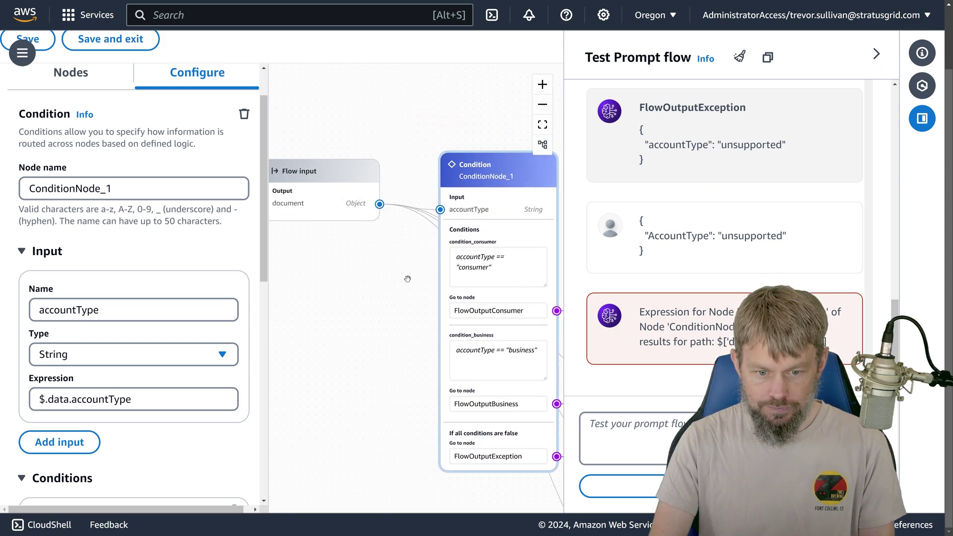
click(357, 186)
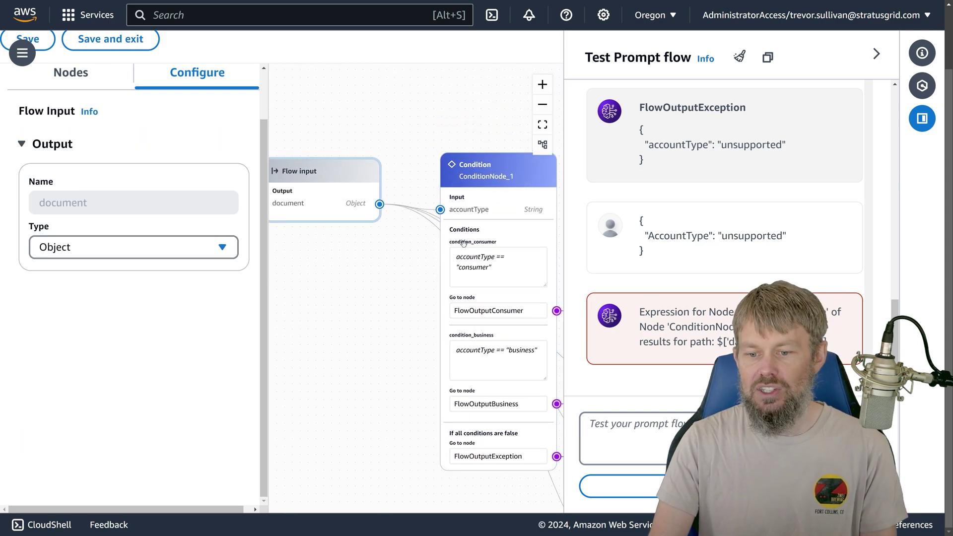
key(alt+Tab)
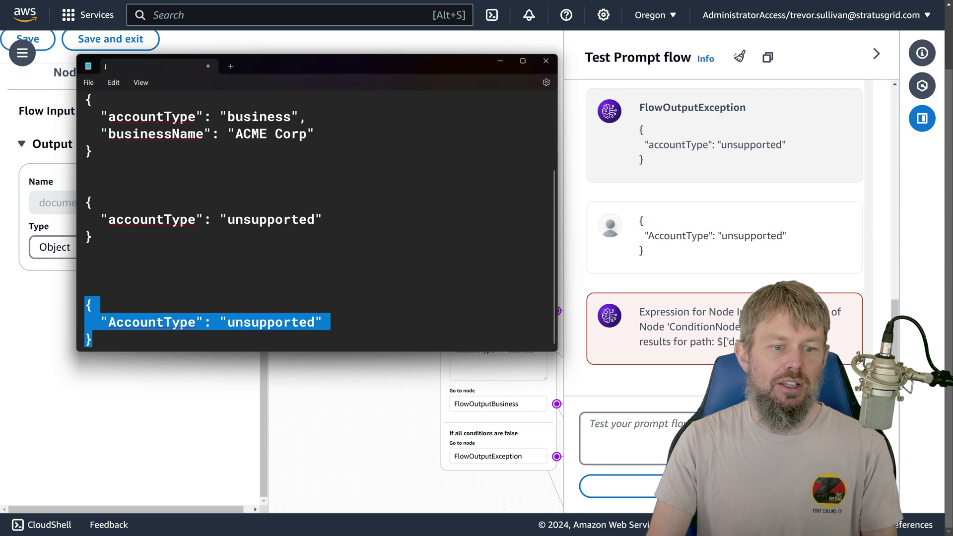
Step: Add a "totalSales": 5000 line after "ACME Corp" in the Notepad business sample and select that block
click(315, 133)
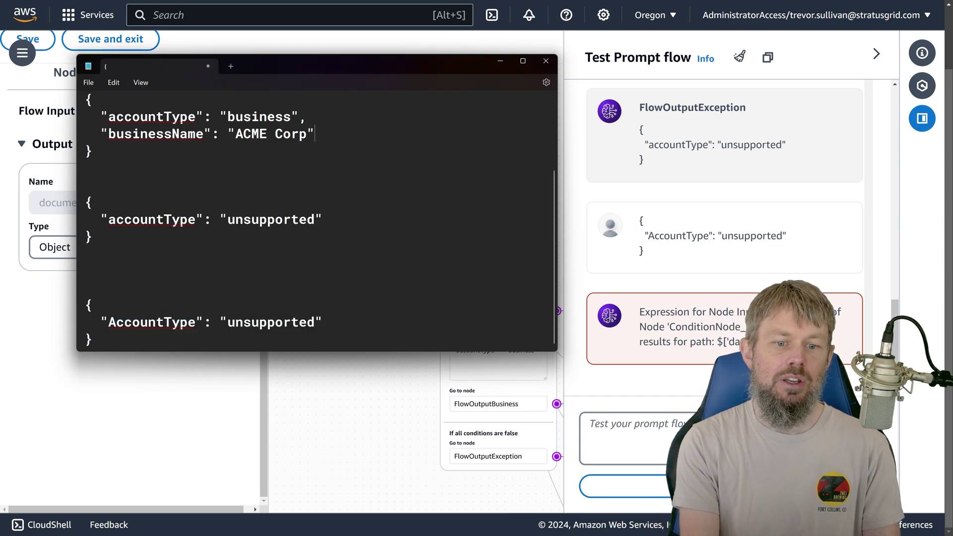
text(,)
key(Return)
text("to)
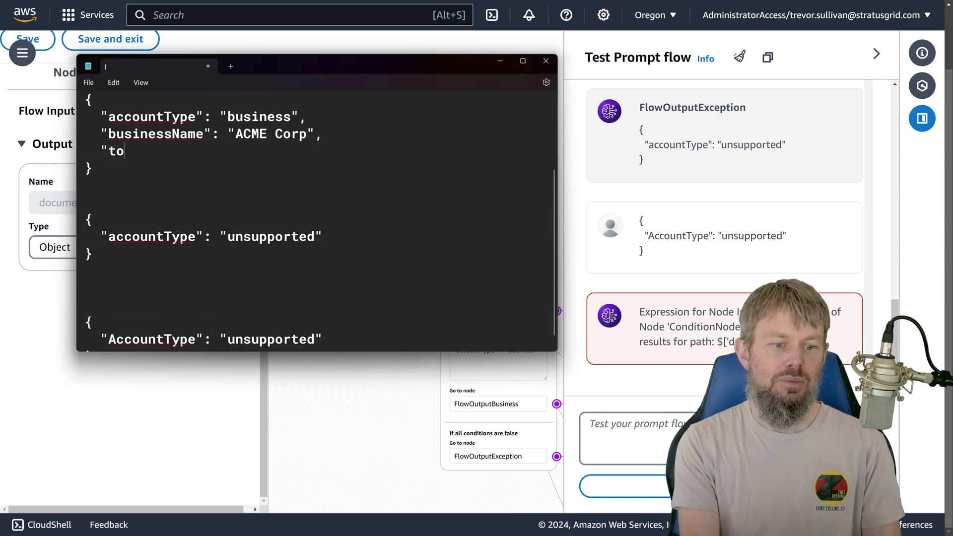
text(talSales":)
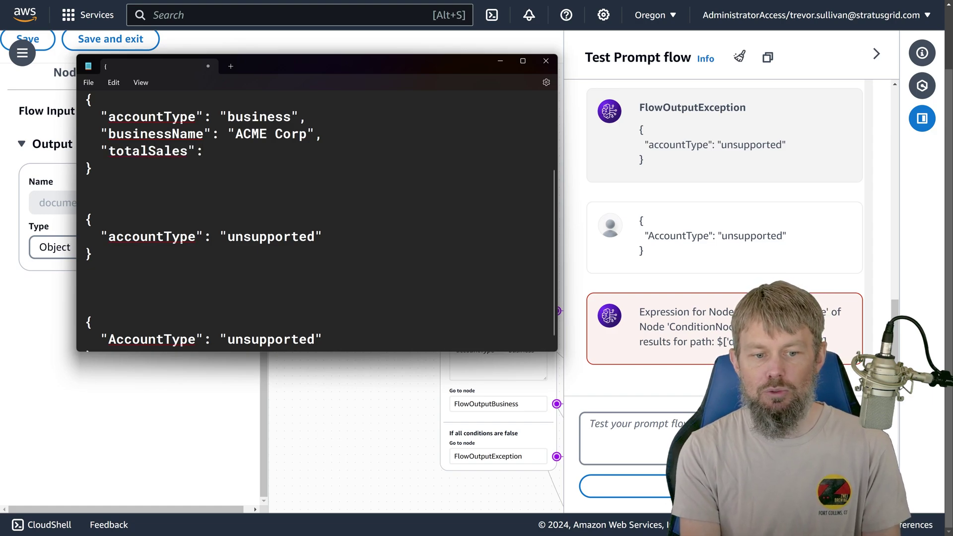
text( 5000,)
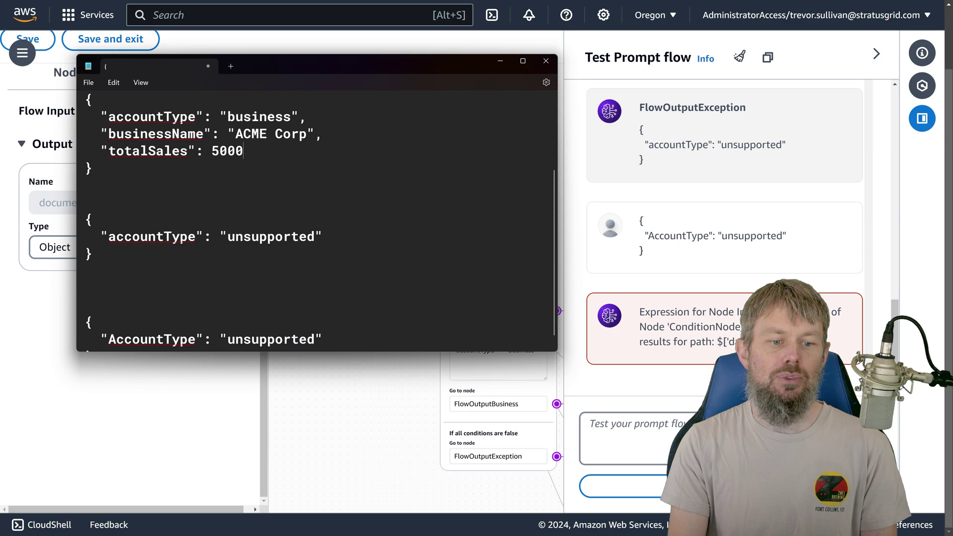
key(ctrl+shift+Home)
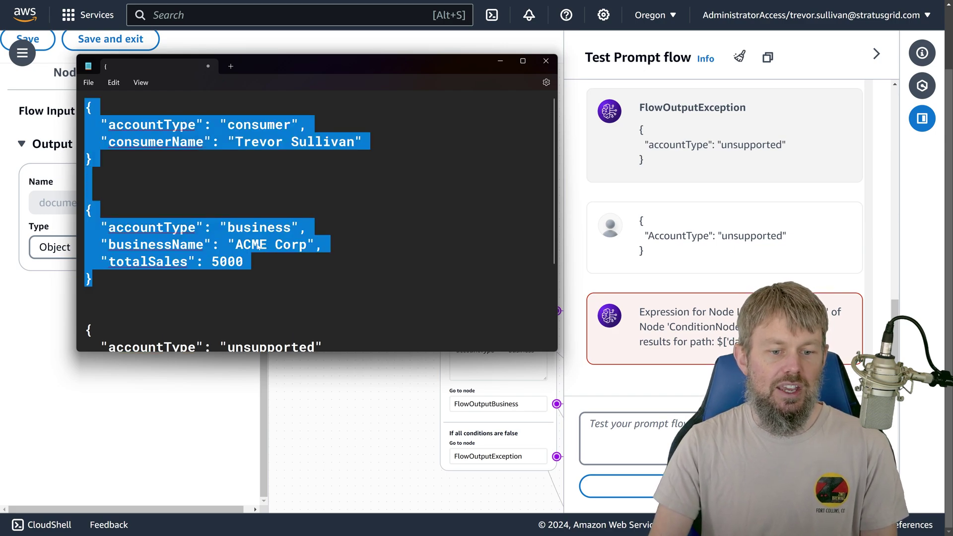
drag(94, 278, 81, 210)
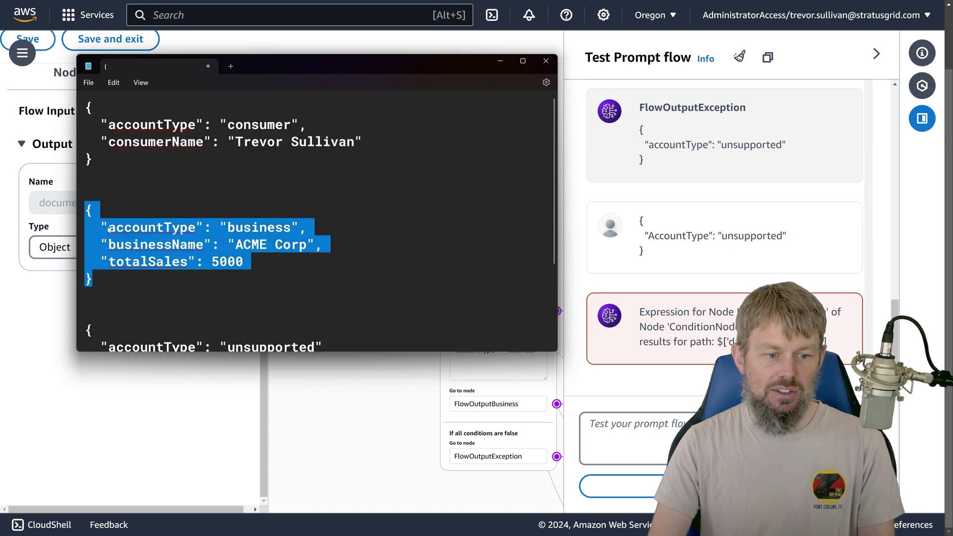
Step: Run the flow test with the pasted business JSON (totalSales 5000), getting FlowOutputBusiness with ACME Corp
key(alt+Tab)
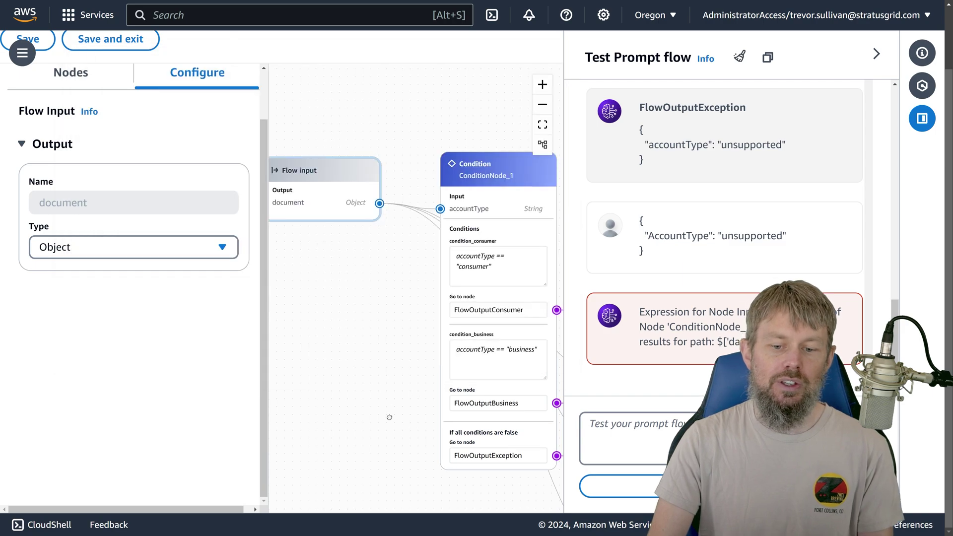
drag(478, 149, 405, 175)
key(ctrl+v)
key(Up)
key(Up)
key(Up)
key(Up)
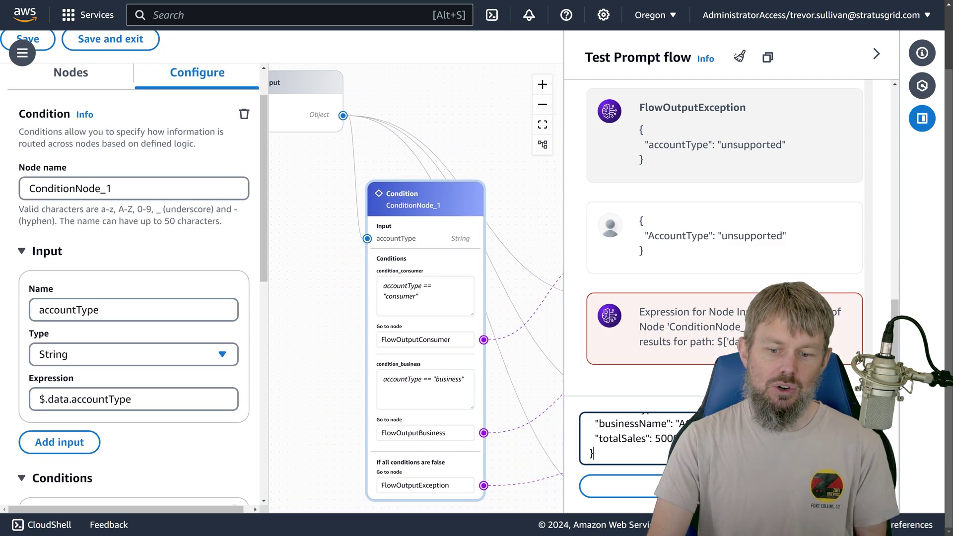
key(ctrl+shift+Right)
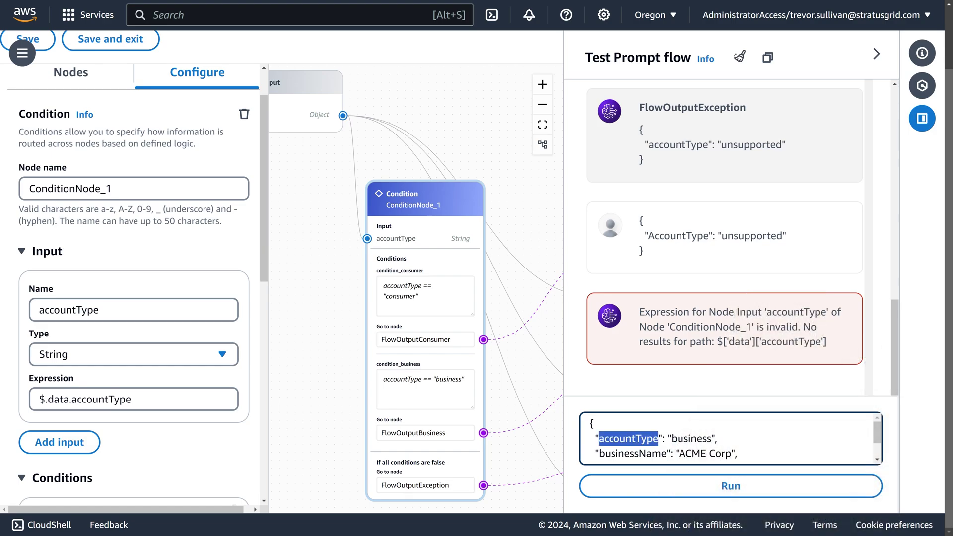
click(690, 439)
double_click(690, 439)
click(844, 486)
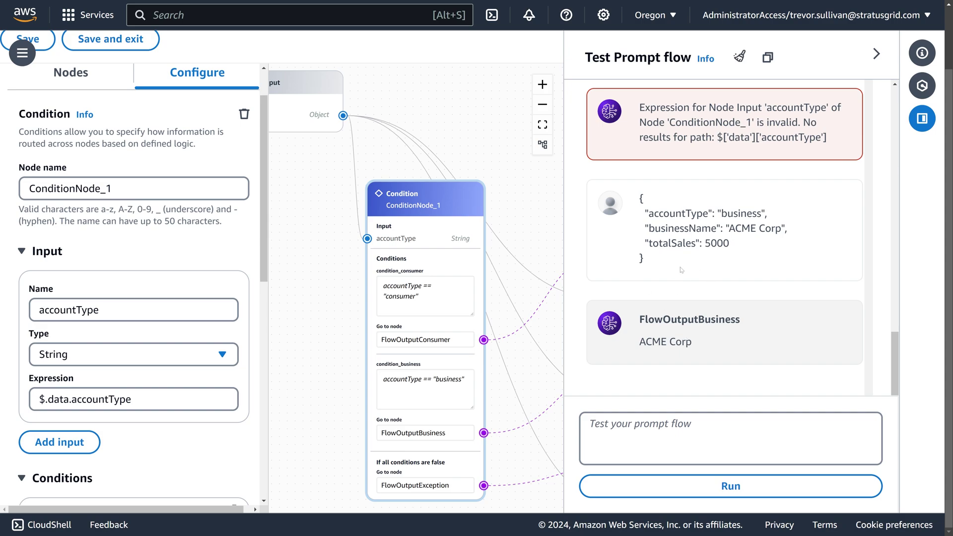
double_click(684, 251)
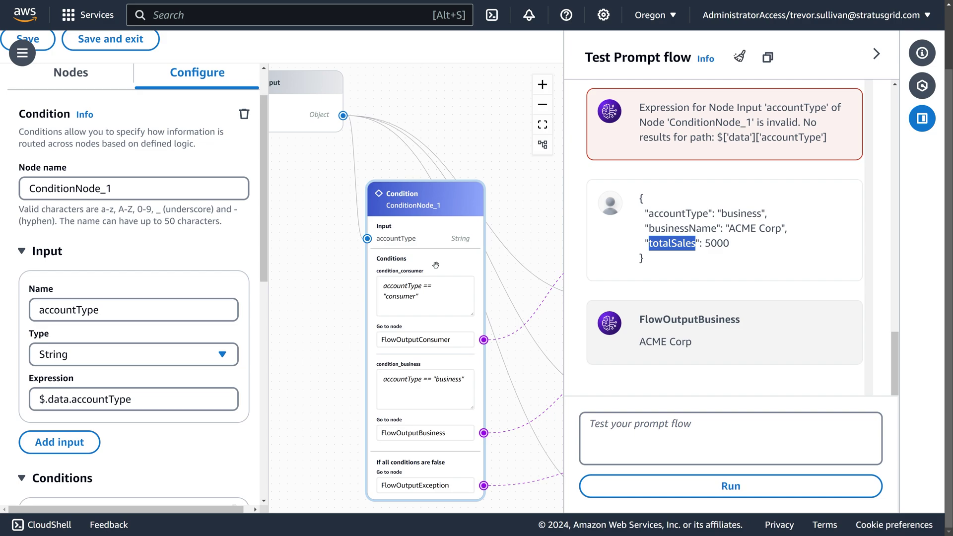
mouse_move(436, 265)
mouse_down()
mouse_move(438, 296)
mouse_move(465, 271)
mouse_move(446, 274)
mouse_up()
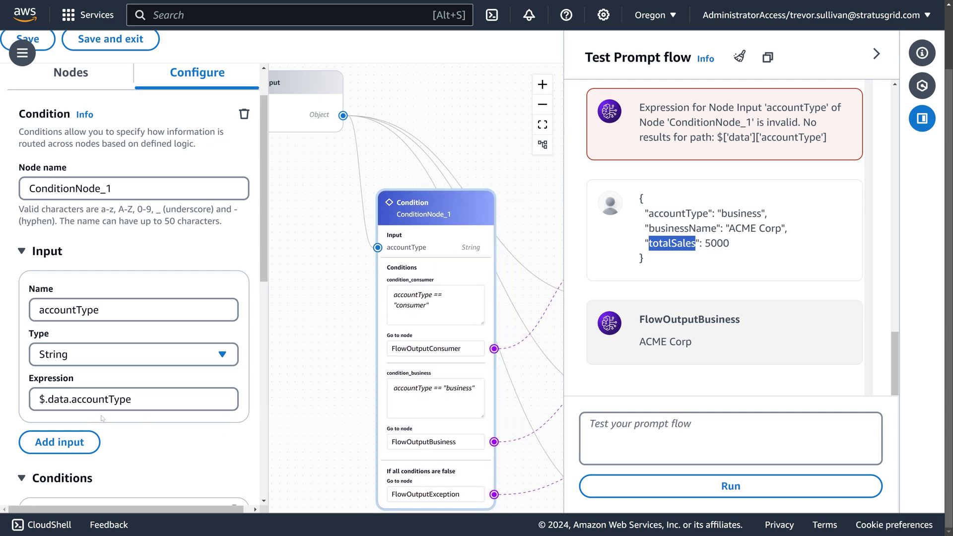
Step: Add a second input to the condition node
scroll(116, 260, down, 4)
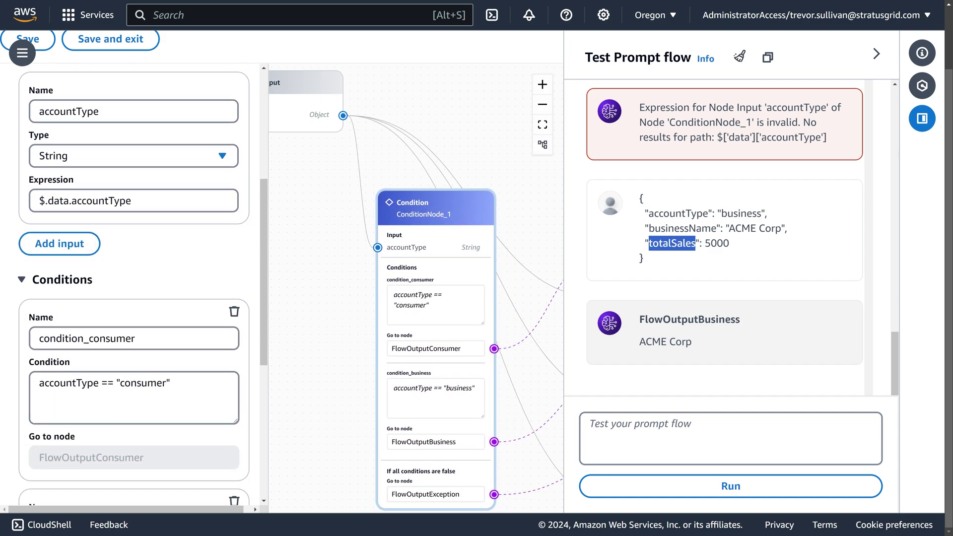
click(60, 243)
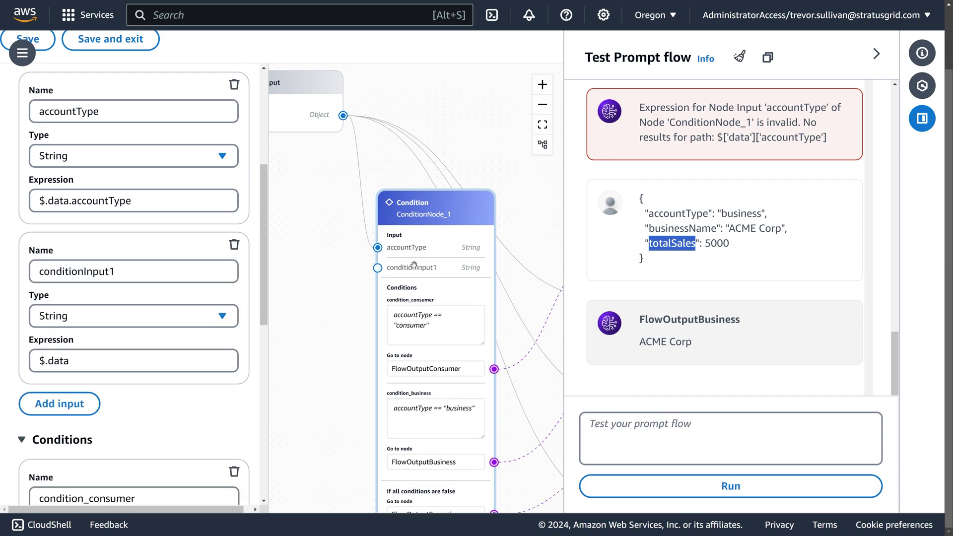
drag(414, 265, 406, 225)
click(428, 284)
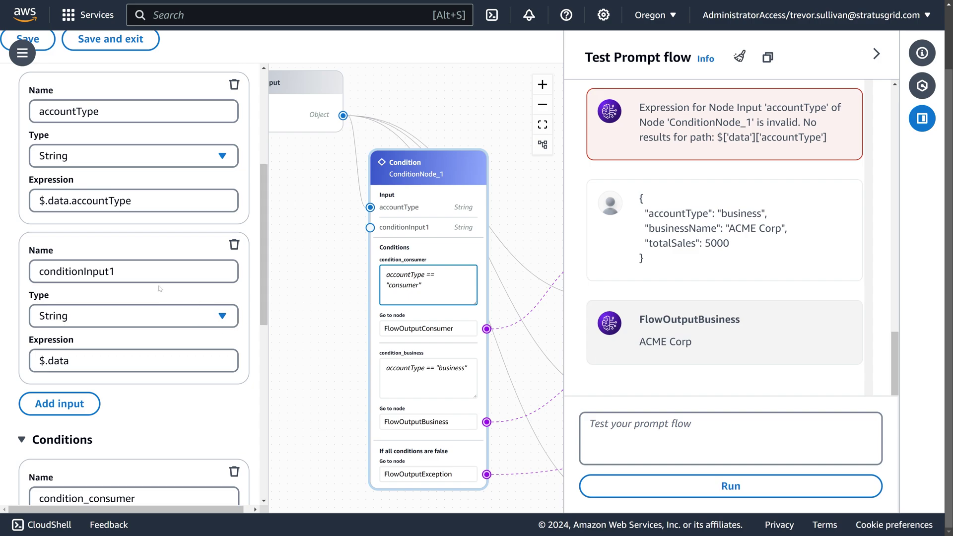
Step: Name the new condition input totalsales
double_click(77, 271)
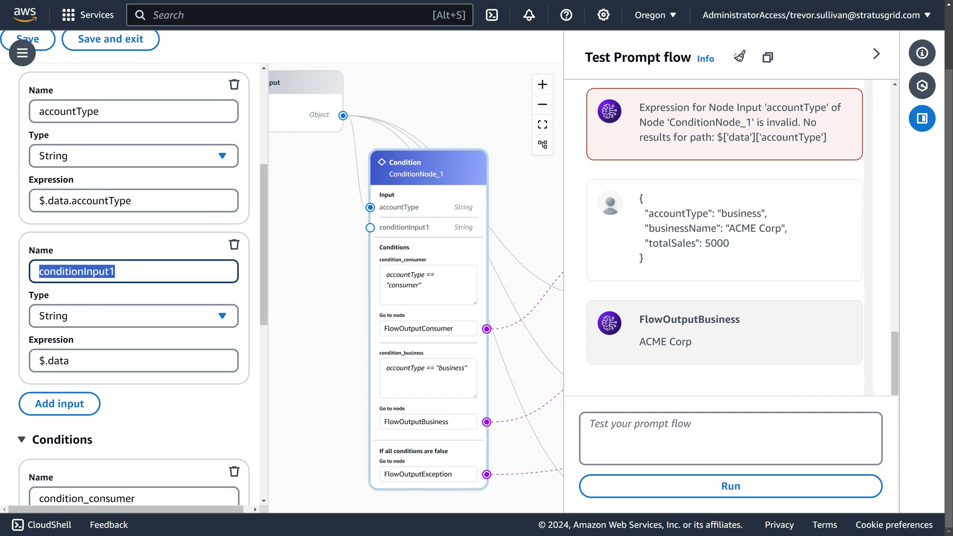
text(tot)
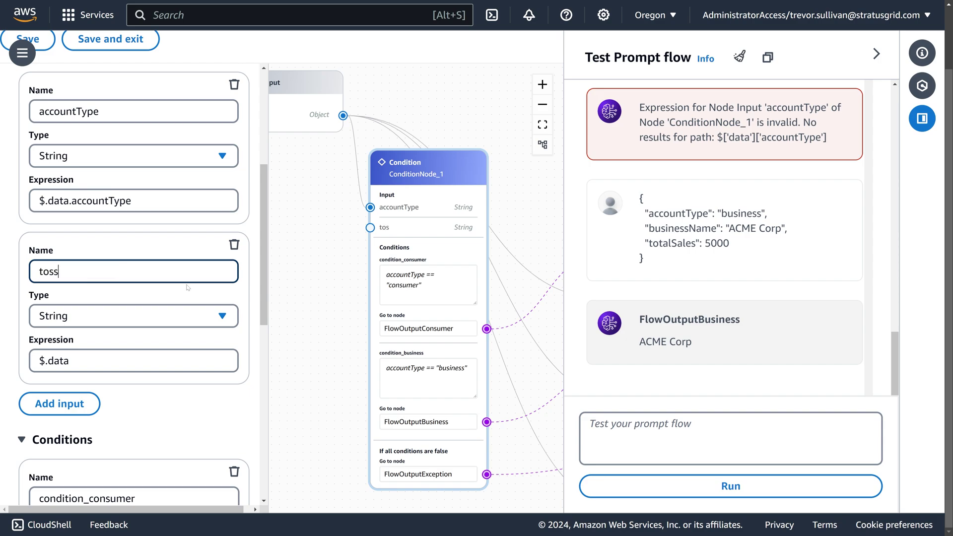
key(BackSpace)
key(BackSpace)
text(otalsales)
drag(86, 271, 22, 271)
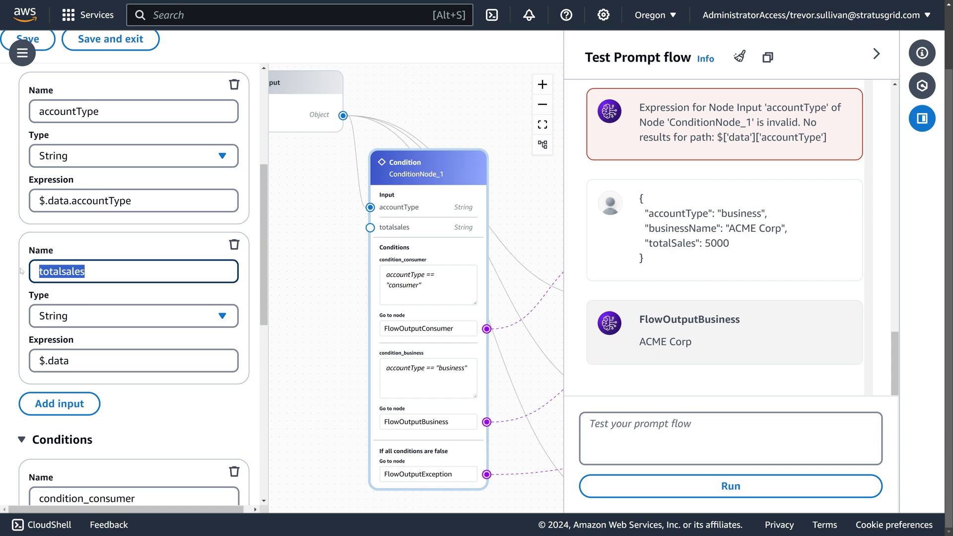
double_click(679, 245)
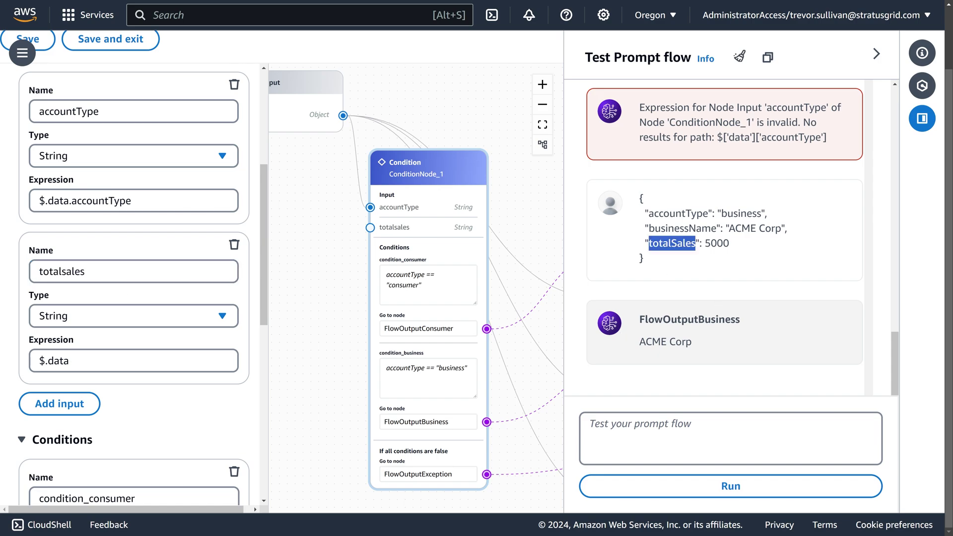
click(671, 265)
drag(671, 243, 678, 244)
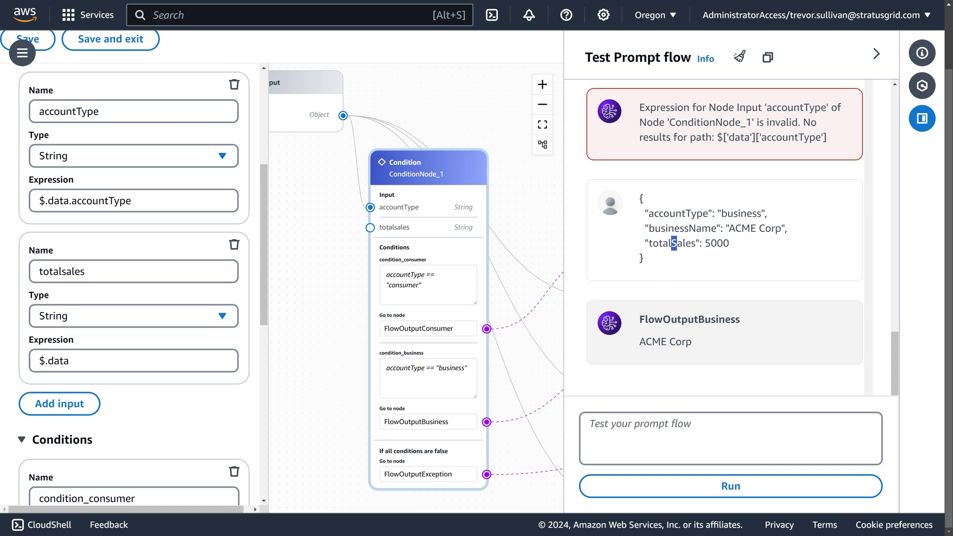
click(611, 275)
Step: Set the totalsales input to type Number with expression $.data.totalSales
click(88, 317)
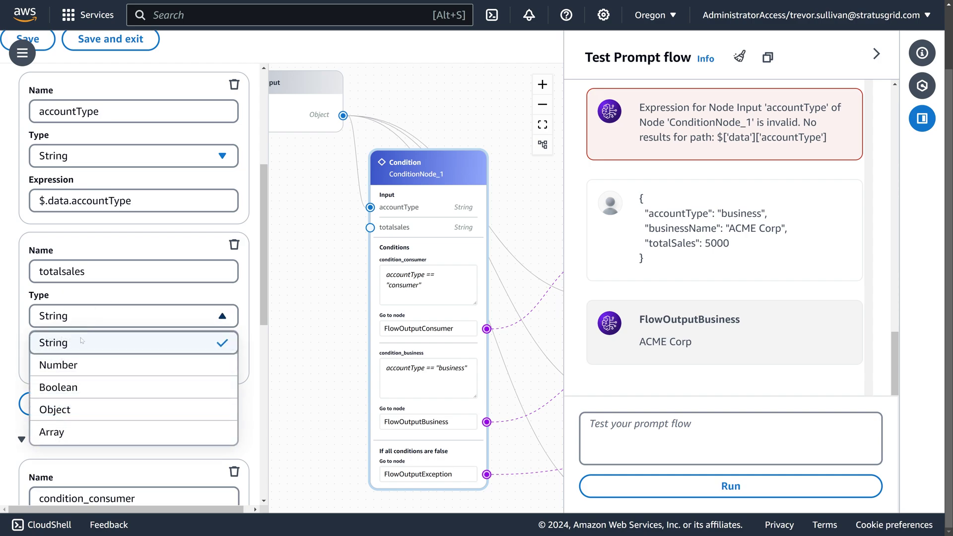
click(63, 363)
click(89, 368)
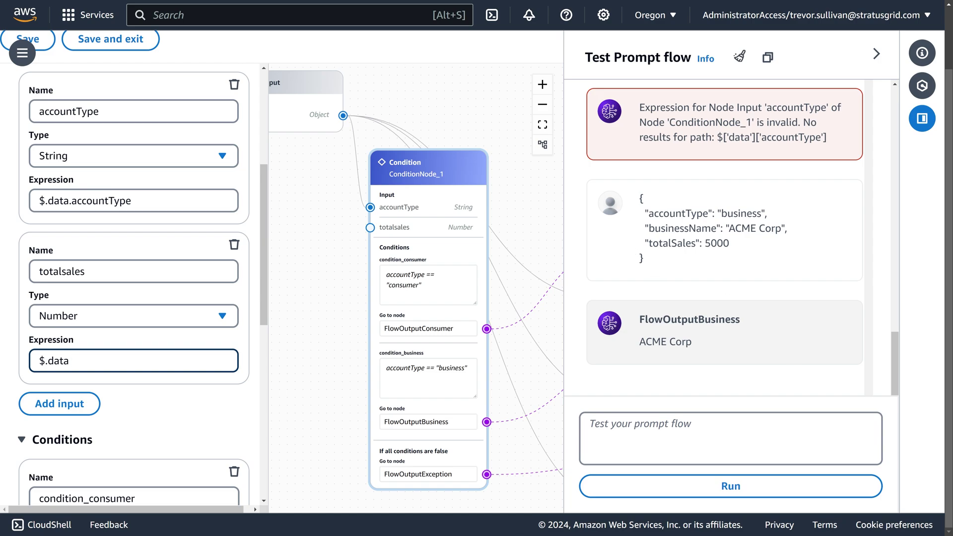
double_click(673, 243)
double_click(717, 244)
click(741, 246)
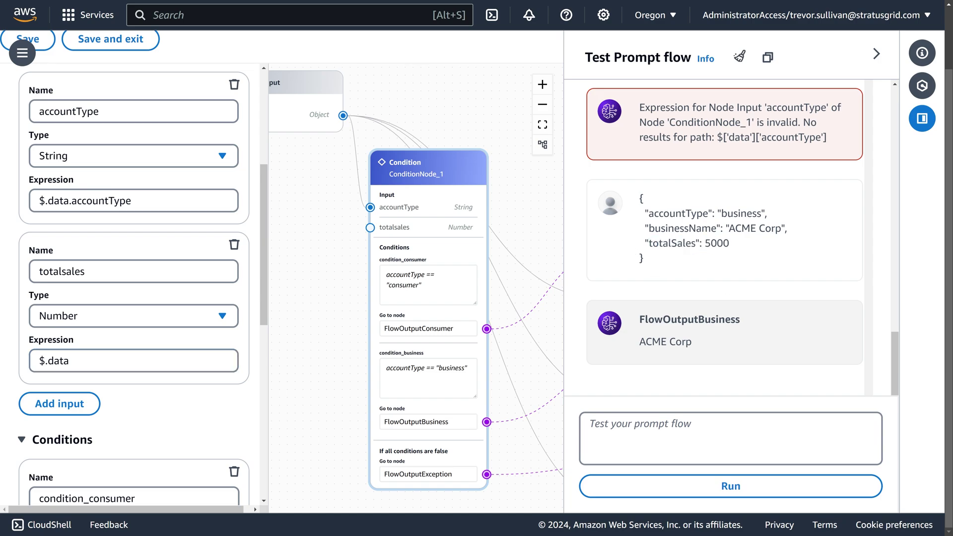
double_click(719, 243)
click(719, 244)
triple_click(55, 361)
click(70, 361)
text(.to)
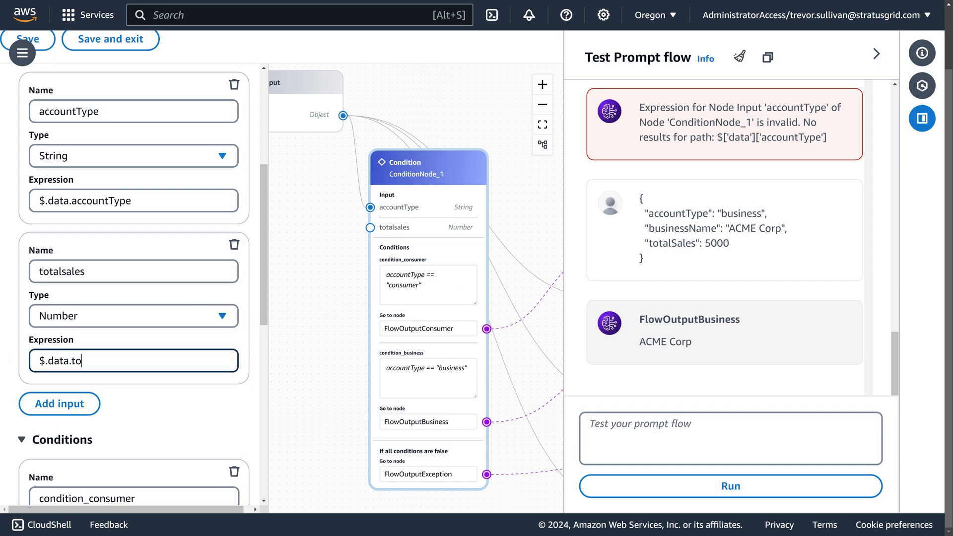
text(talSales)
drag(411, 226, 437, 206)
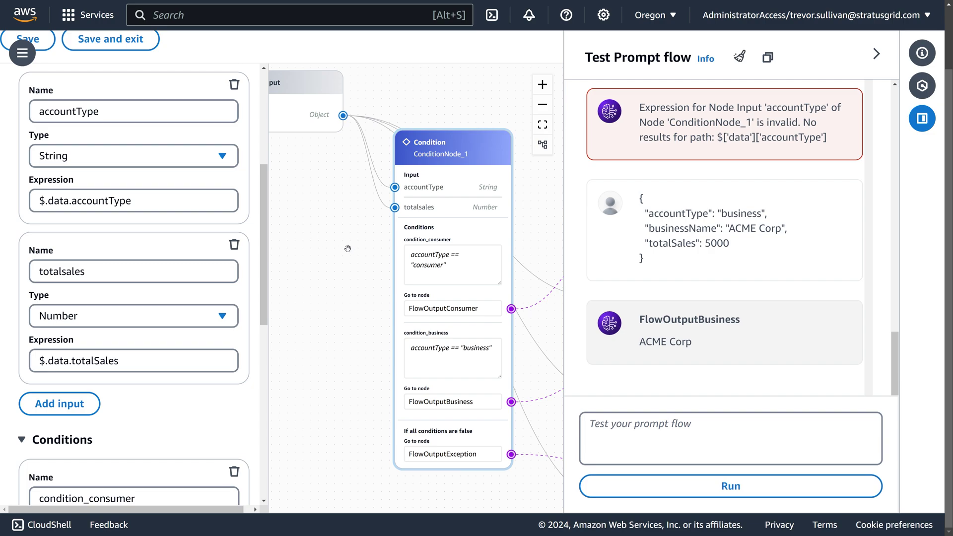
scroll(349, 245, down, 2)
scroll(349, 246, right, 2)
drag(374, 189, 408, 216)
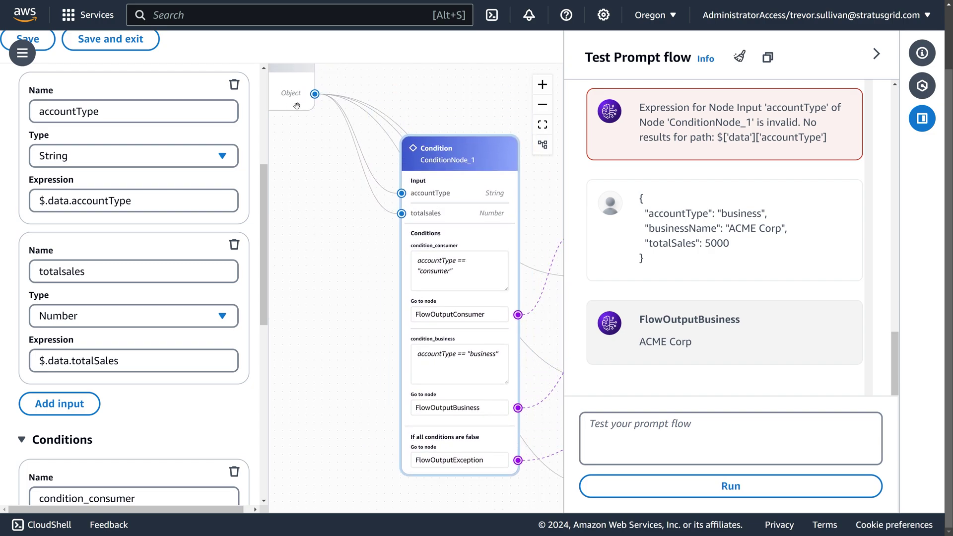
Step: Save the flow and dismiss the IAM policy notice
drag(298, 105, 317, 102)
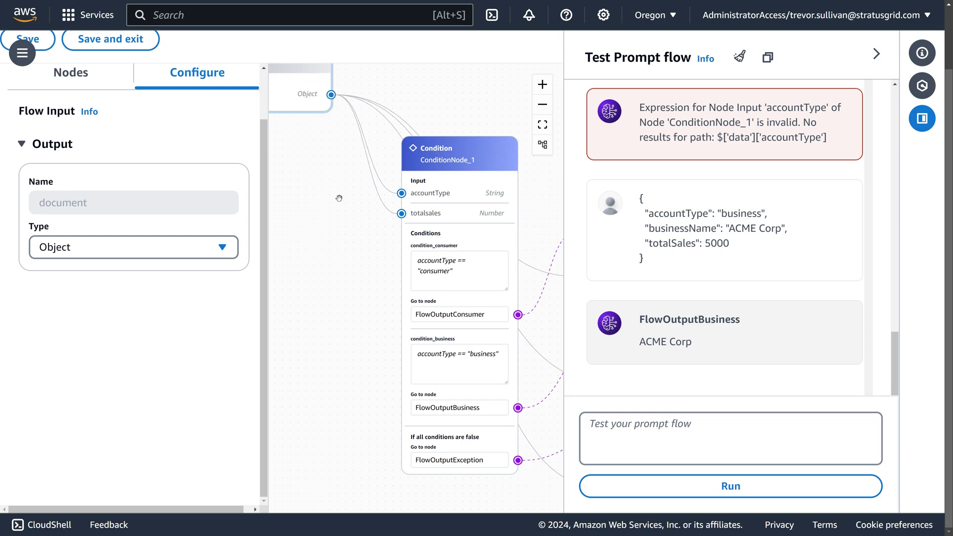
drag(342, 208, 324, 228)
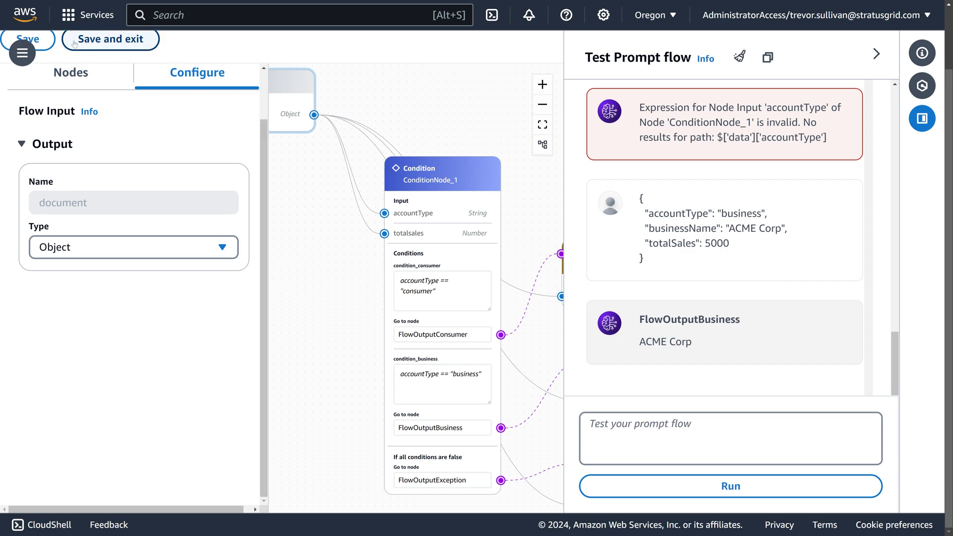
click(48, 42)
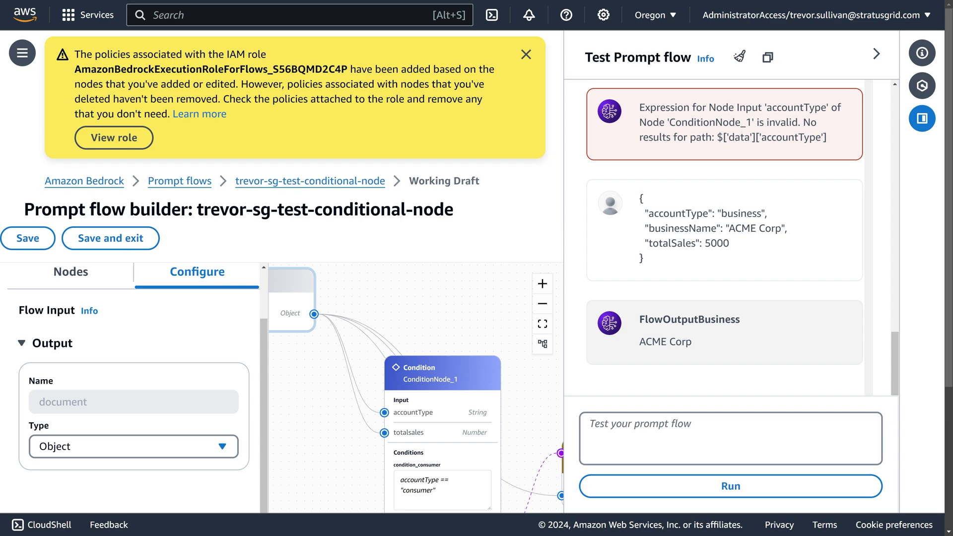
click(525, 54)
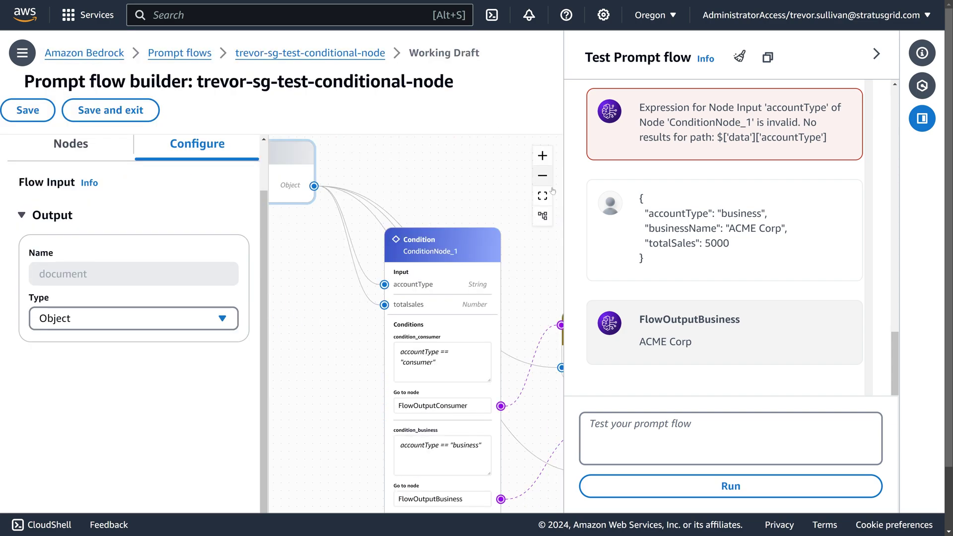
Step: Copy the earlier business JSON into the test box and run the flow again
scroll(590, 424, down, 2)
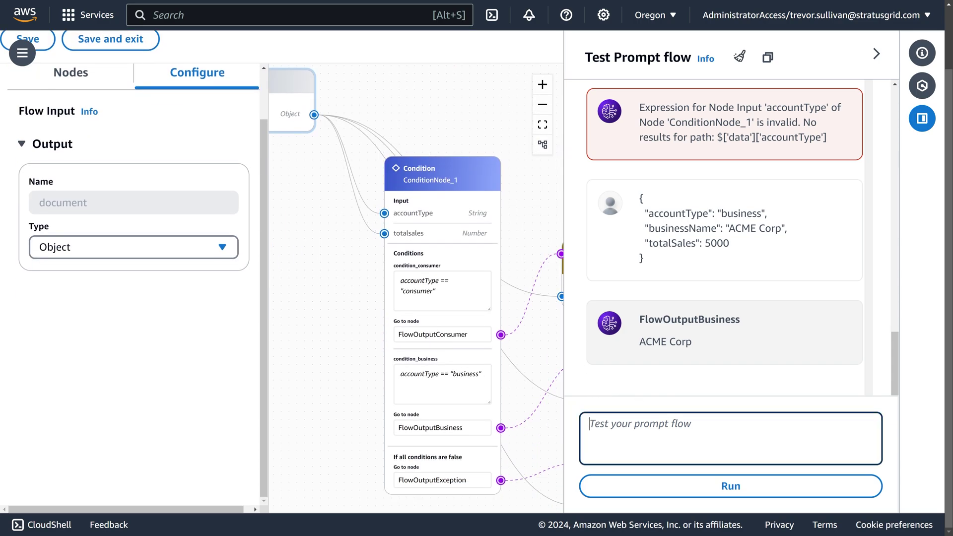
drag(680, 243, 660, 262)
key(ctrl+c)
click(639, 427)
key(ctrl+v)
click(691, 496)
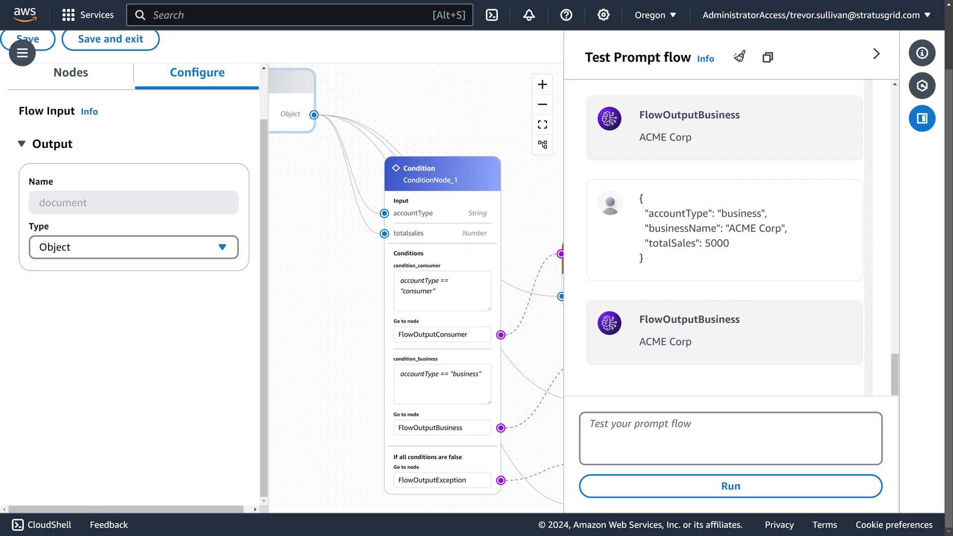
Step: Inspect the Condition node's condition_consumer expression on the canvas
drag(445, 216, 415, 224)
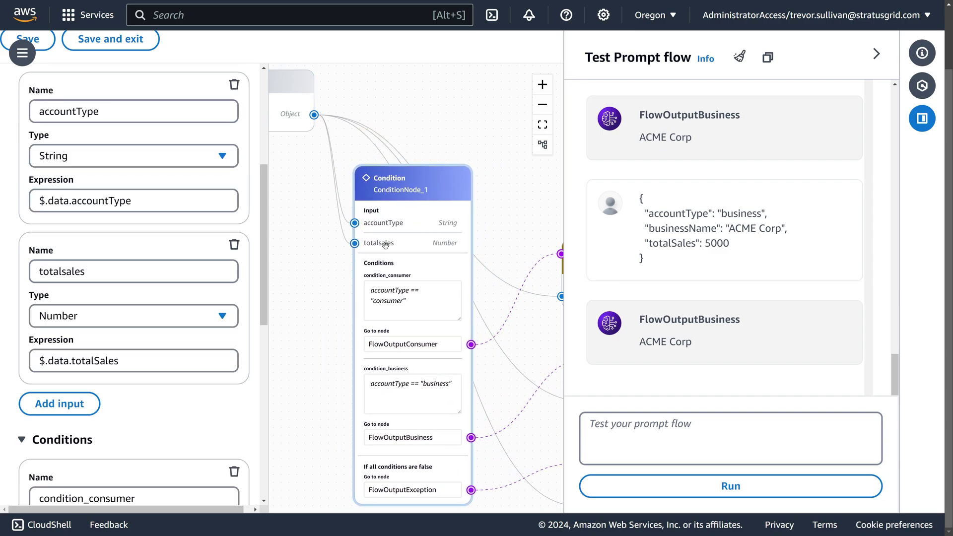
click(367, 273)
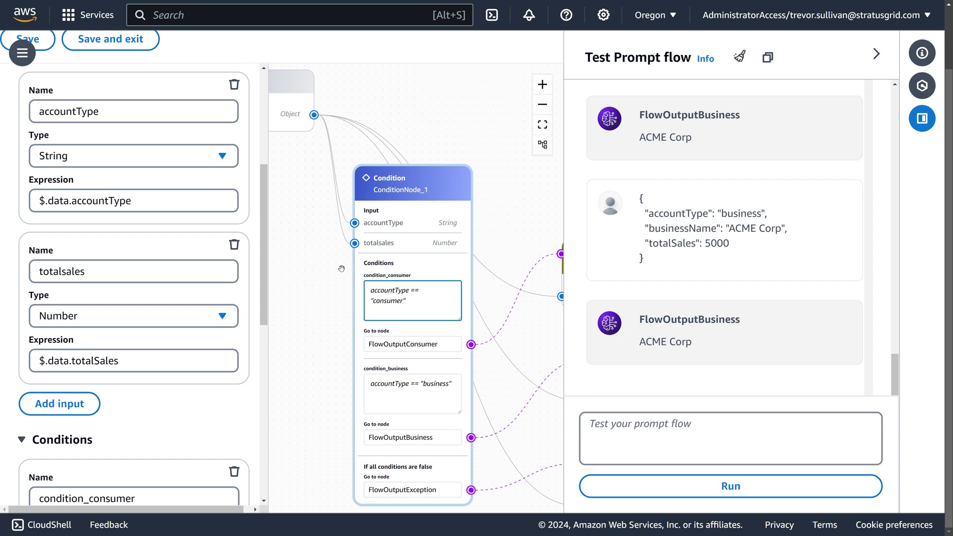
scroll(438, 335, up, 4)
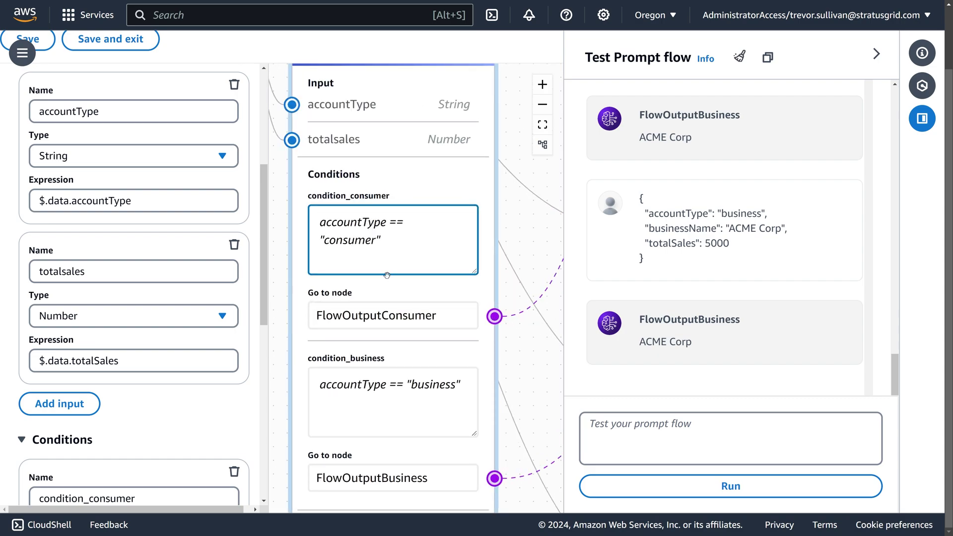
drag(257, 344, 276, 331)
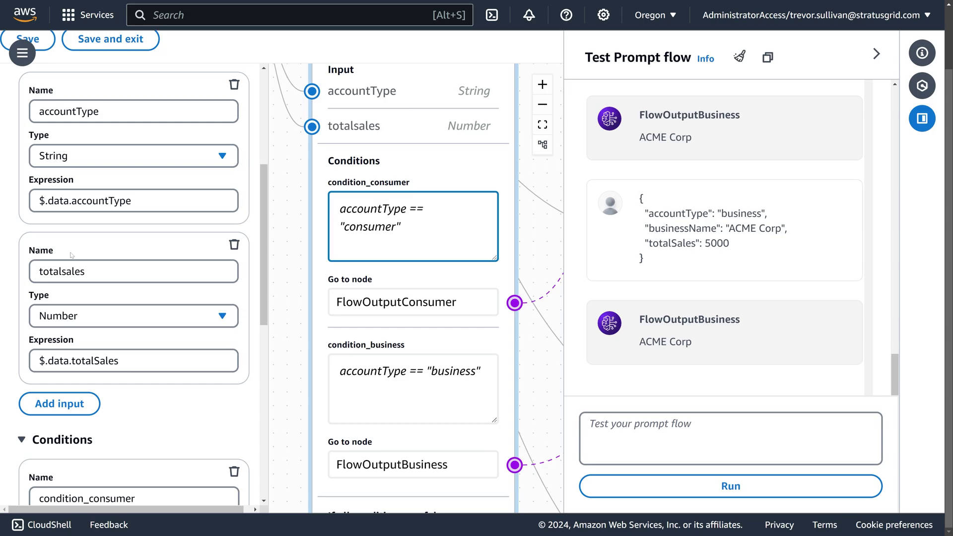
scroll(72, 255, down, 3)
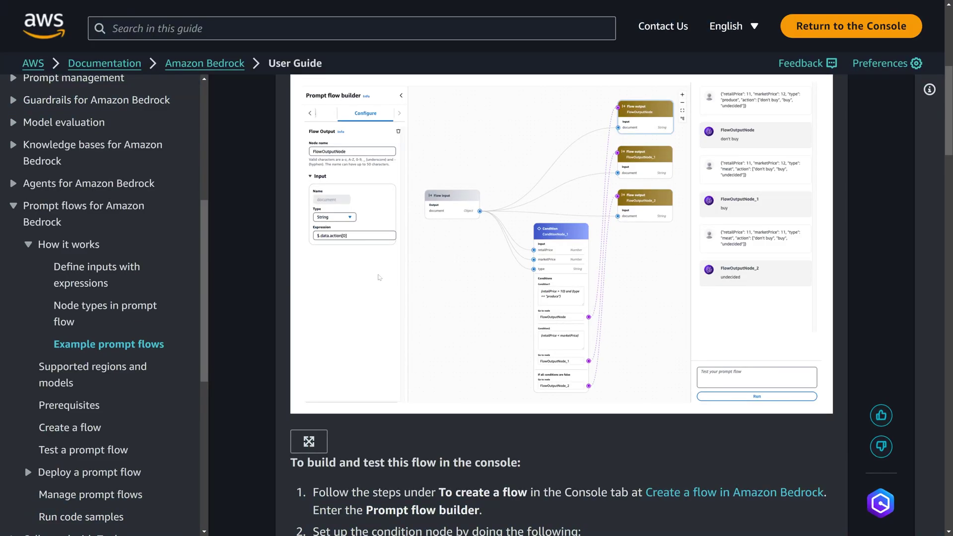
Step: Open the 'Node types in prompt flow' guide and expand the Condition node section's operators table
scroll(426, 291, down, 4)
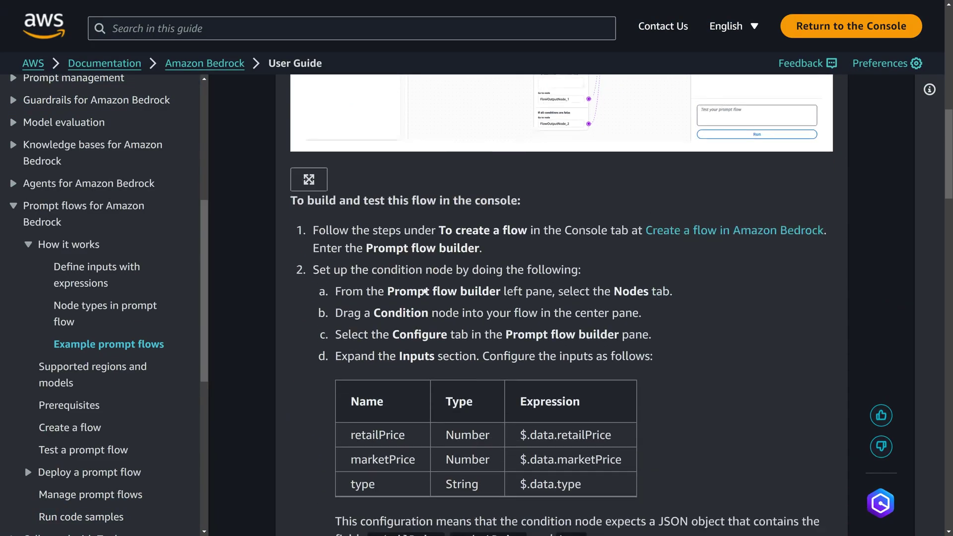
scroll(426, 292, down, 5)
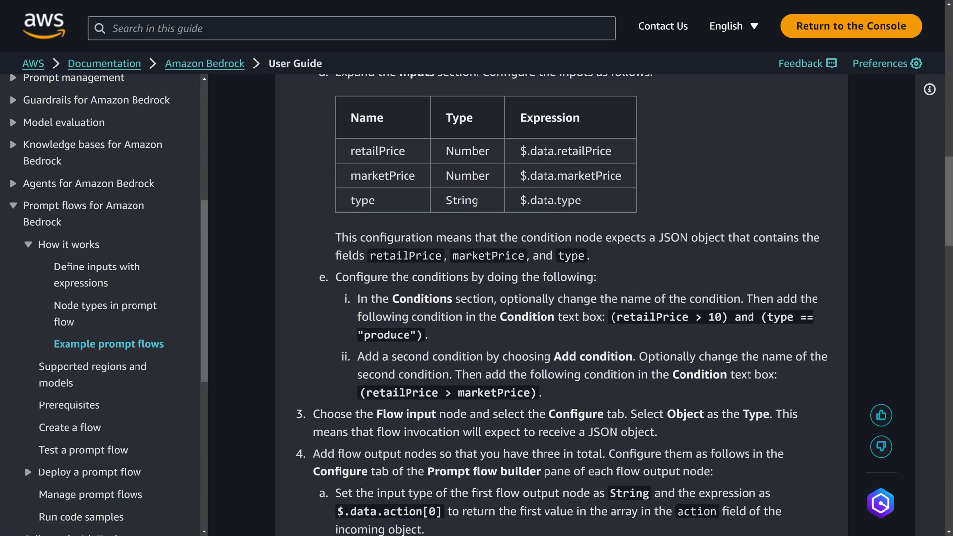
click(79, 305)
scroll(561, 298, down, 3)
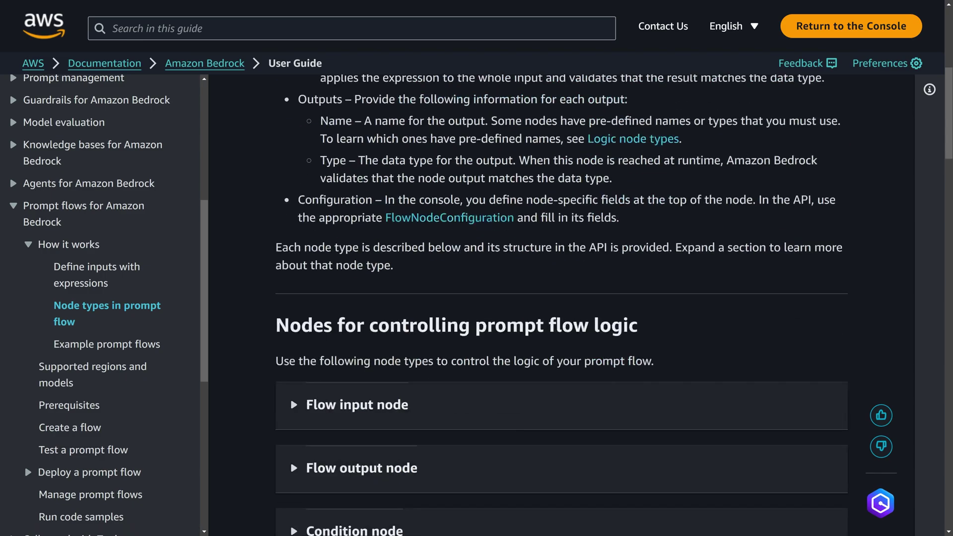
scroll(314, 283, down, 5)
click(322, 282)
scroll(321, 298, down, 6)
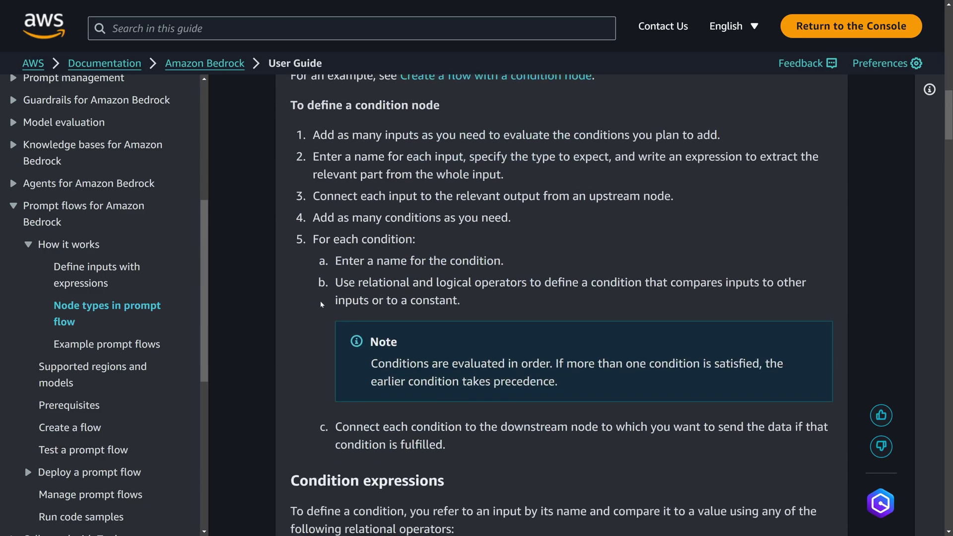
scroll(322, 304, down, 7)
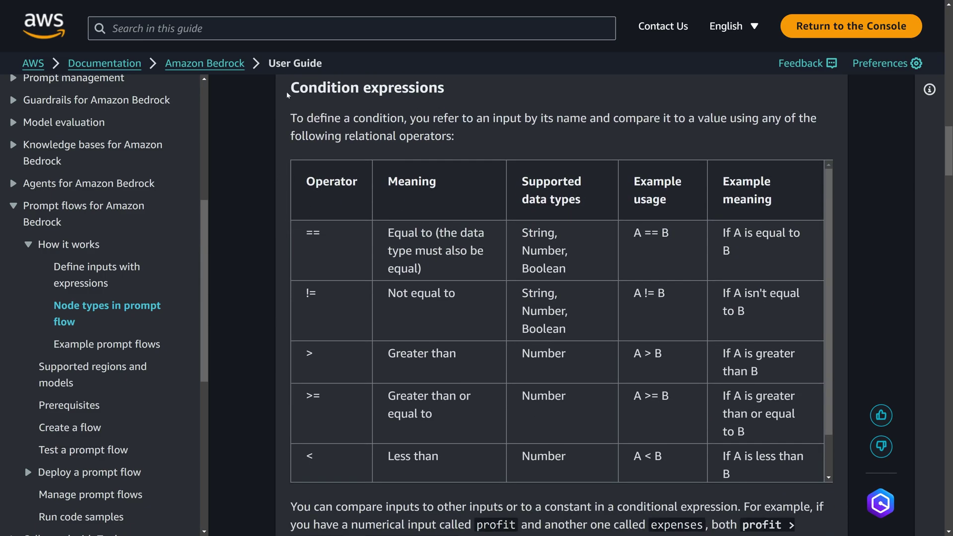
drag(289, 94, 447, 457)
click(300, 351)
Step: Study the and operator and its (A < B) and (C == 1) example usage
scroll(321, 287, down, 8)
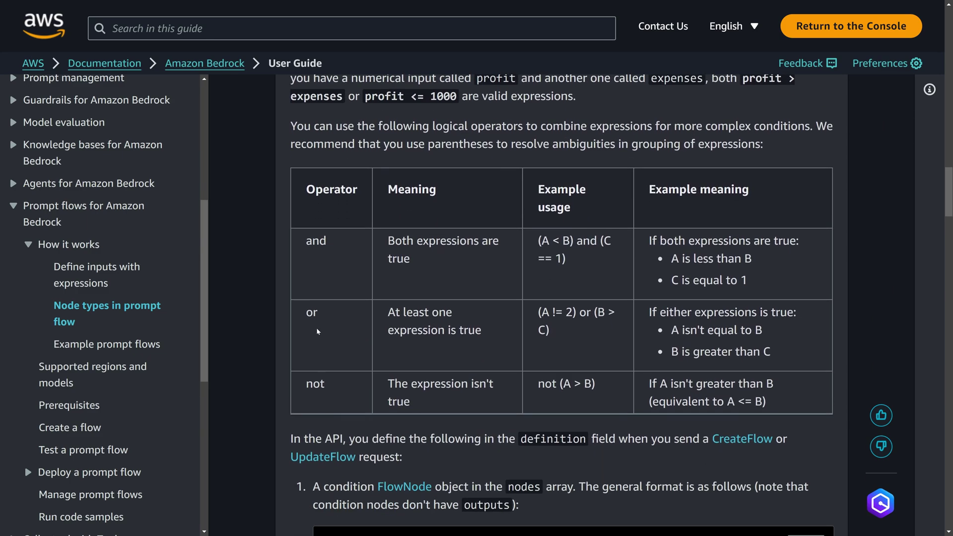
drag(307, 254, 365, 243)
scroll(560, 294, down, 1)
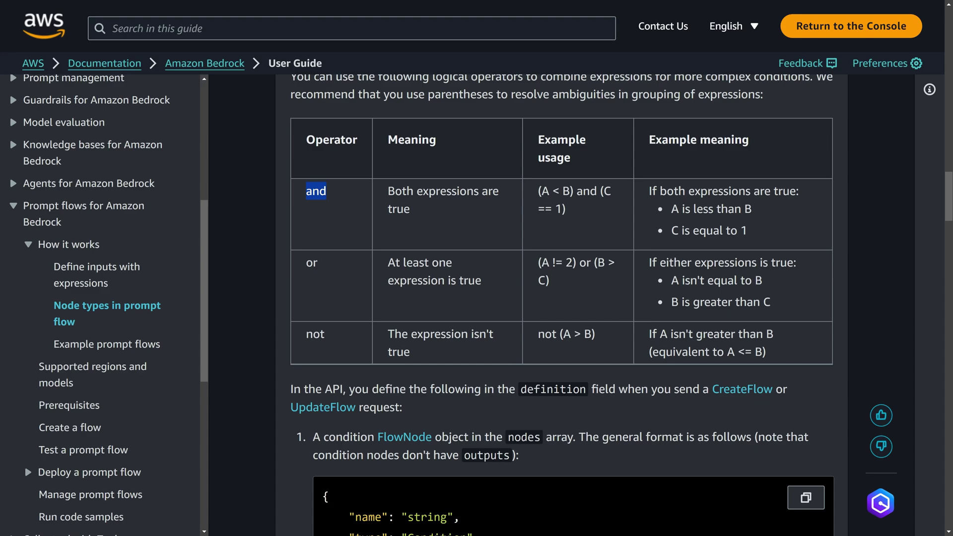
drag(539, 191, 601, 224)
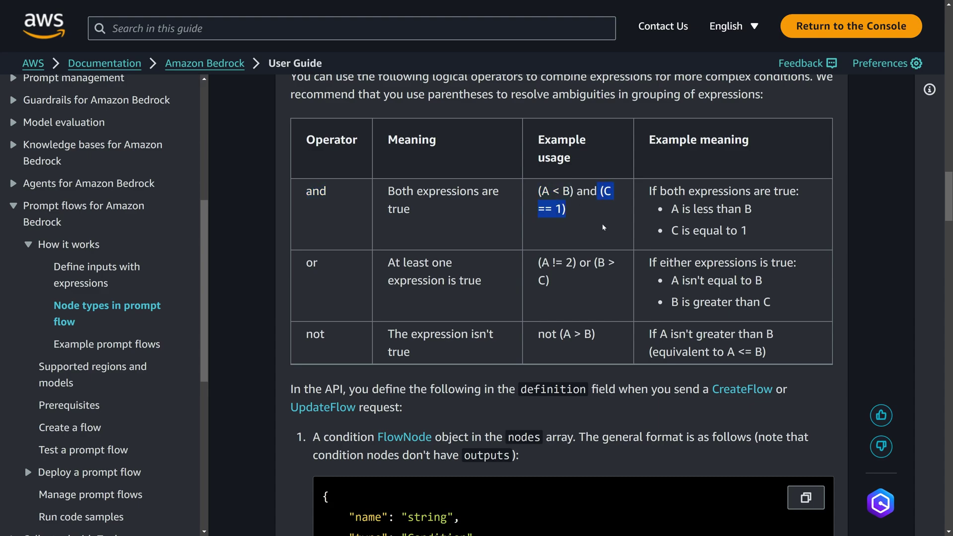
click(596, 222)
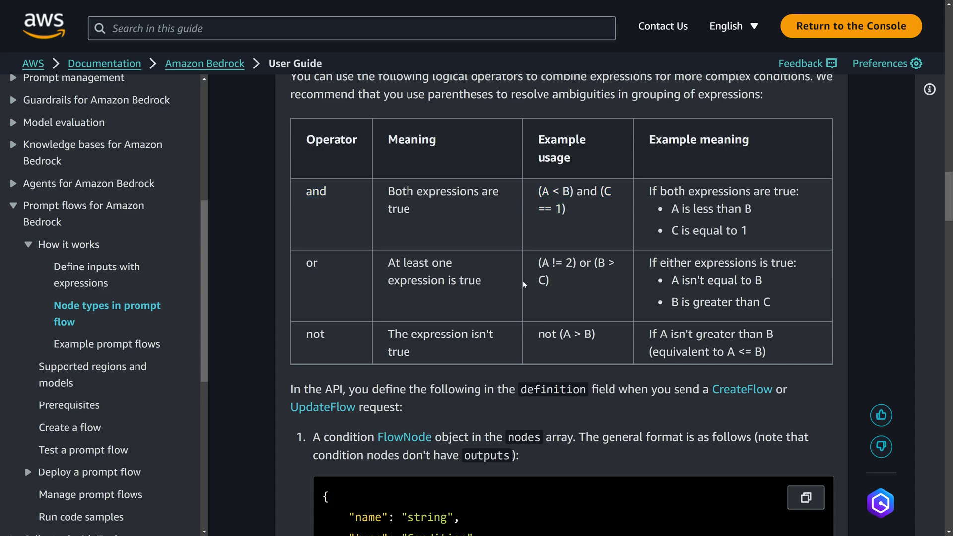
double_click(586, 191)
Step: Change condition_business to (accountType == "business") and (totalsales > 3000), then save the flow
click(535, 213)
scroll(535, 214, up, 2)
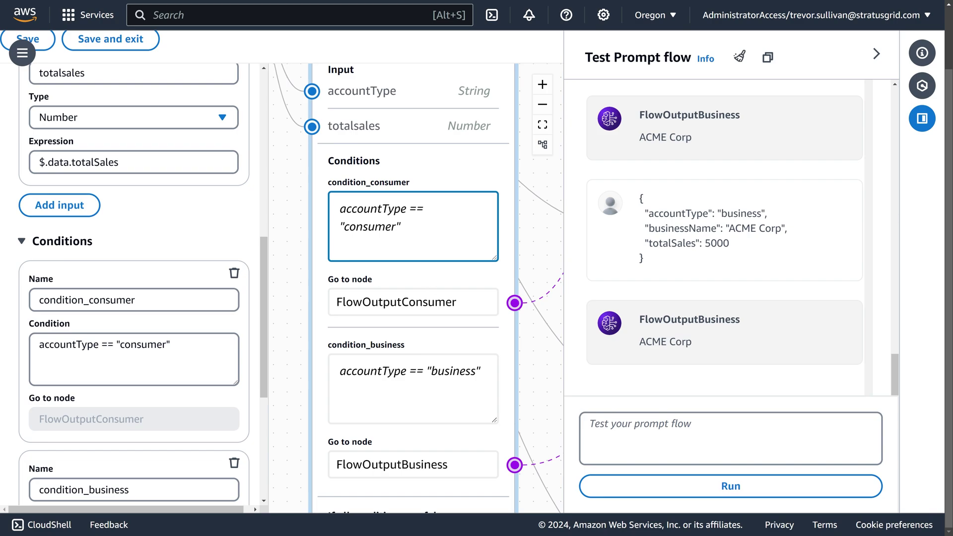
scroll(412, 264, down, 3)
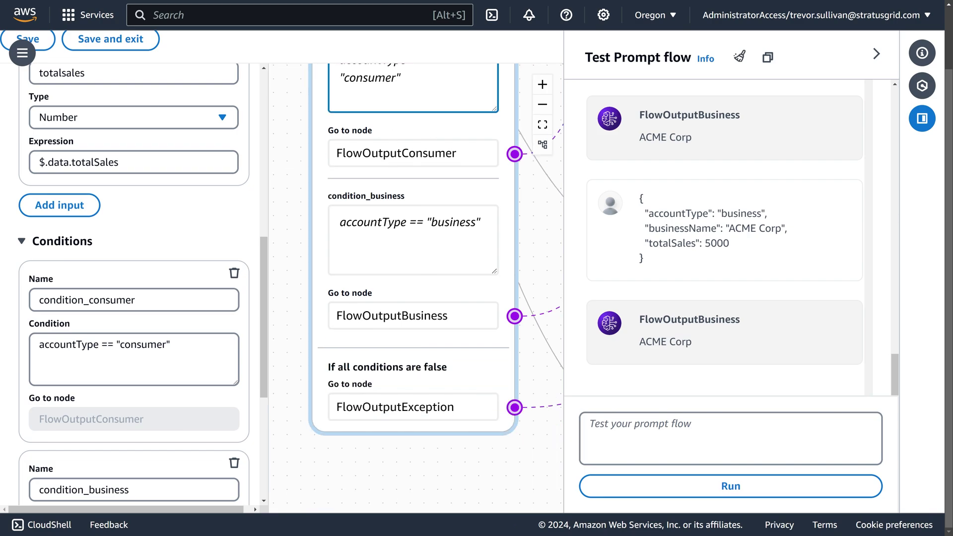
click(413, 239)
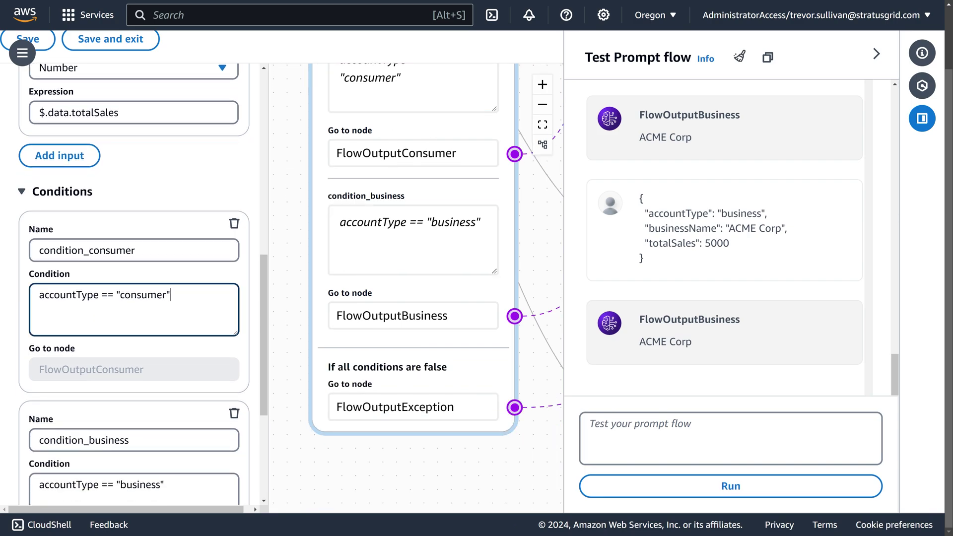
text())
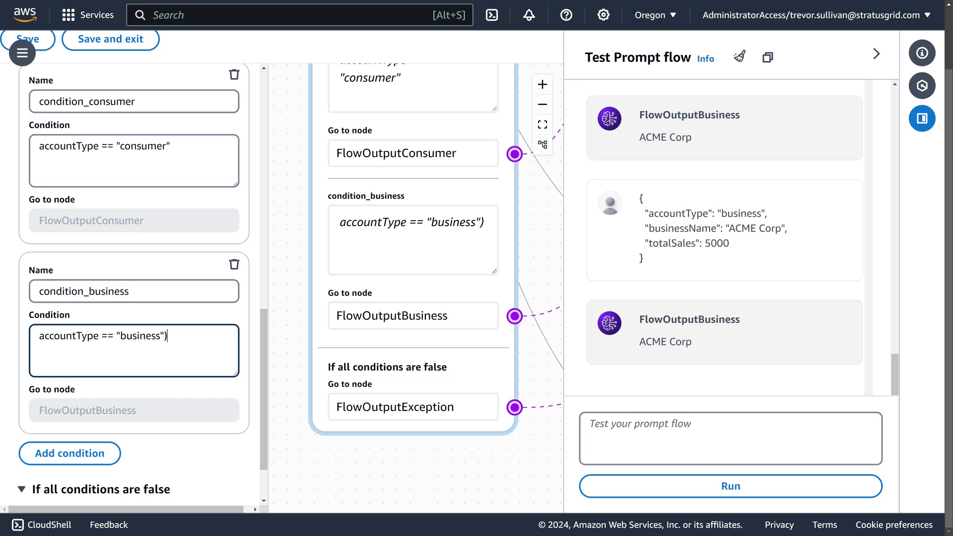
text(()
text( and ()
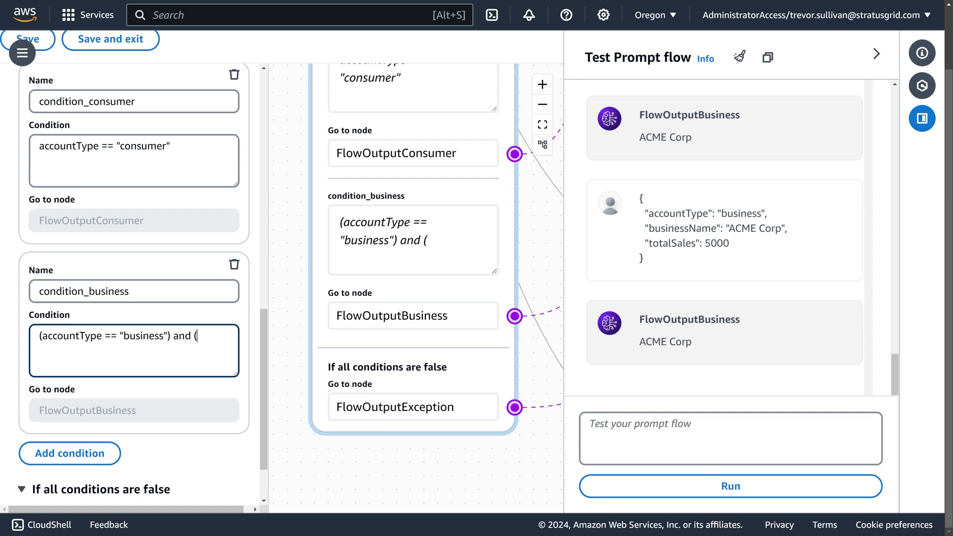
text(totalsales)
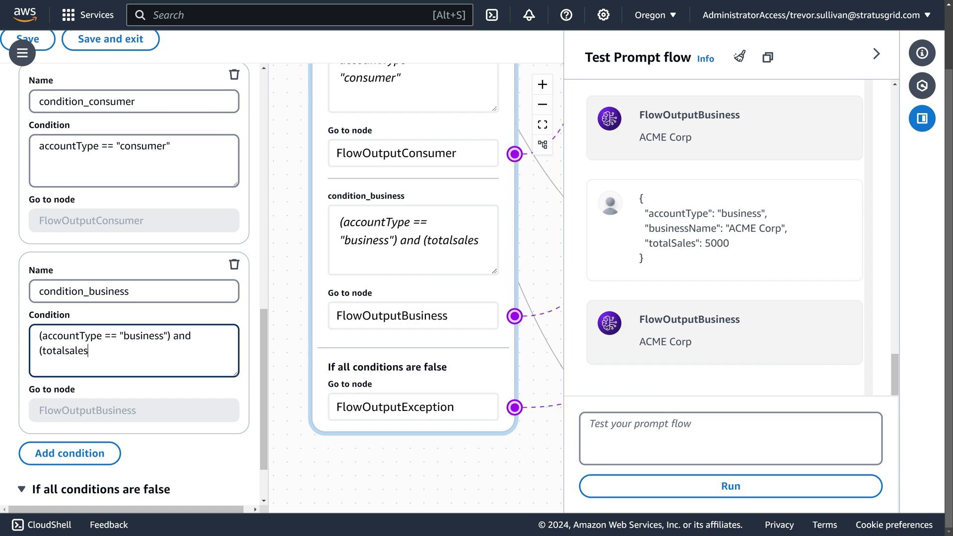
text( > 3000))
key(ctrl+a)
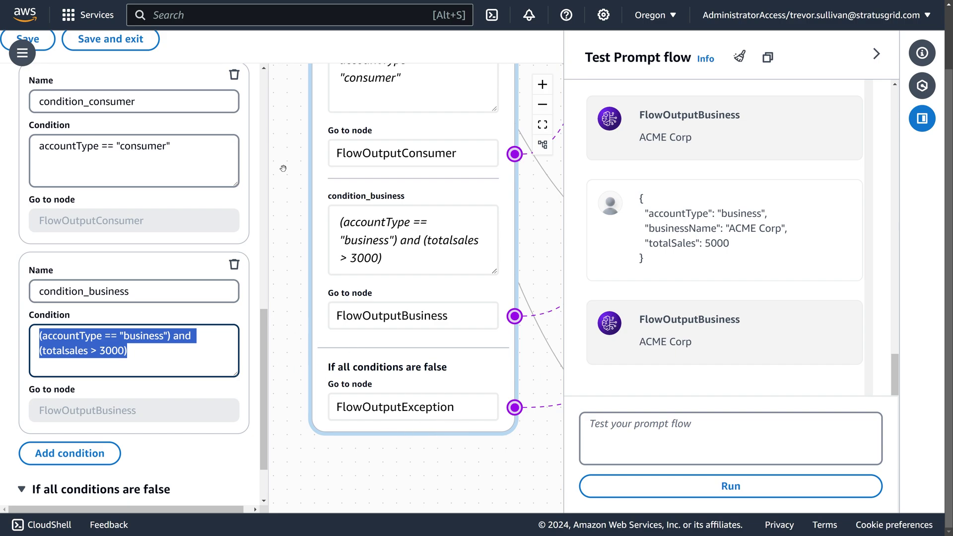
click(39, 39)
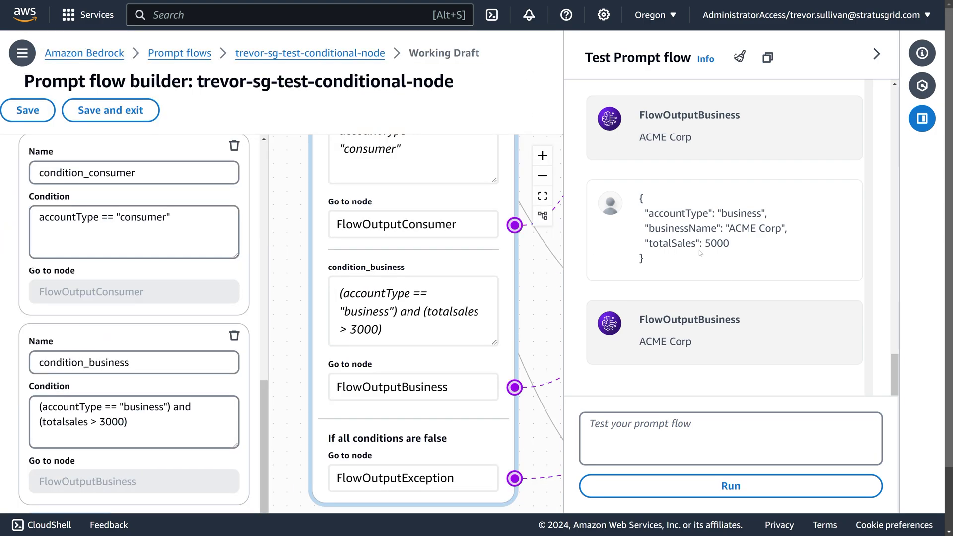
Step: Clear the test chat and rerun the totalSales 5000 business JSON, which returns ACME Corp
drag(700, 252, 630, 205)
key(ctrl+c)
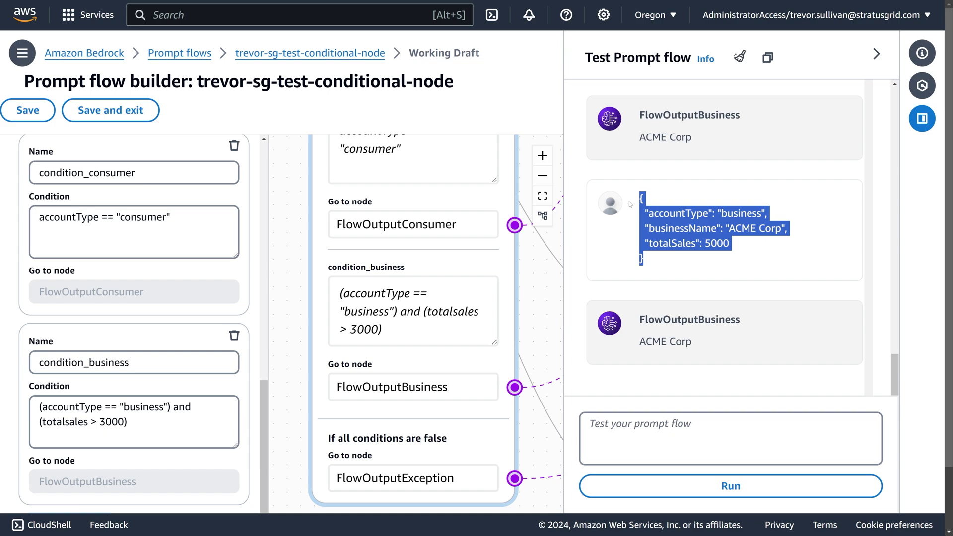
click(739, 56)
click(656, 412)
key(ctrl+v)
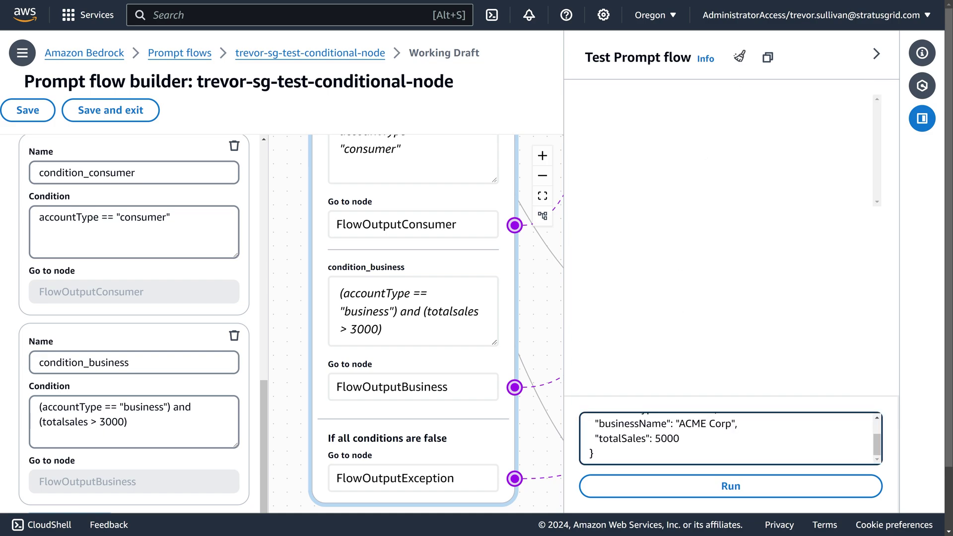
click(726, 487)
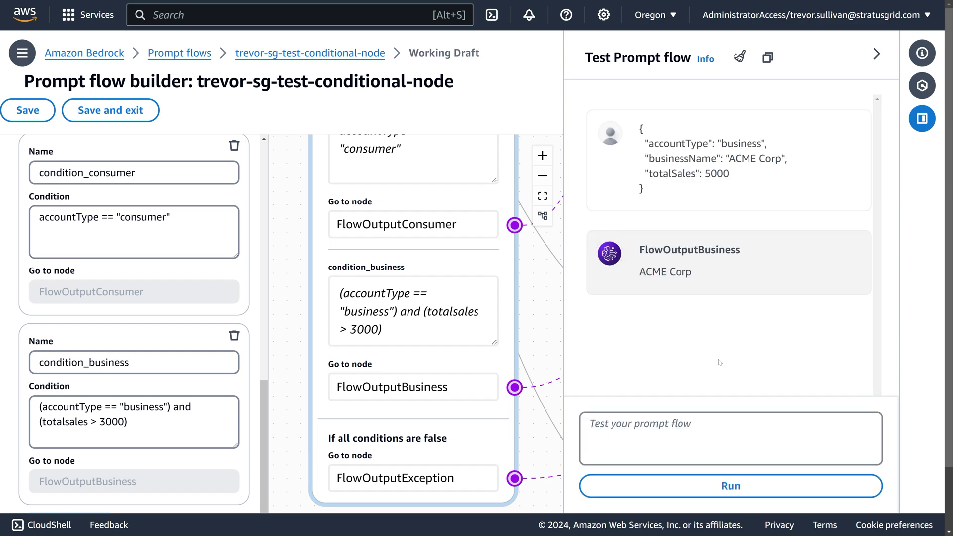
drag(693, 272, 637, 283)
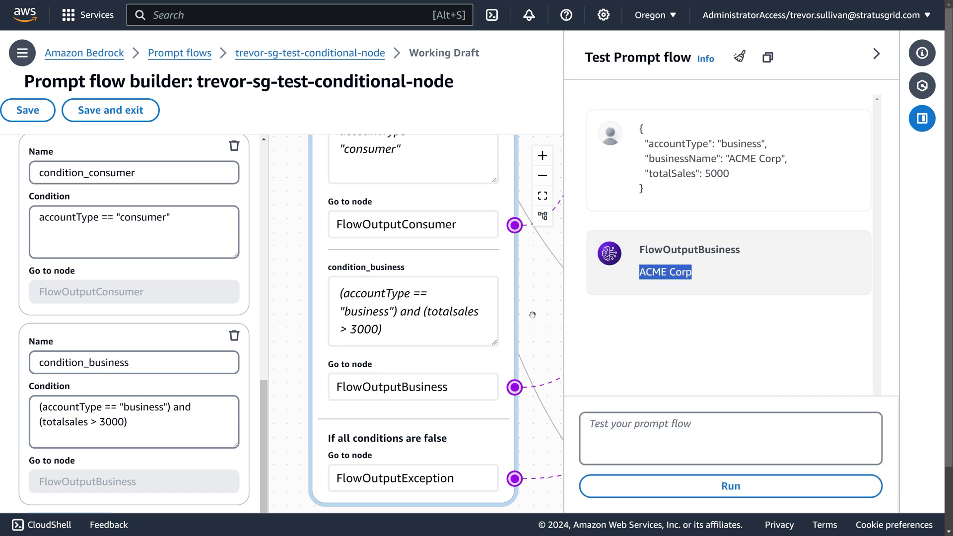
scroll(533, 315, down, 5)
drag(541, 277, 443, 282)
Step: Test the business JSON with totalSales 2500, which falls through to FlowOutputException
click(730, 437)
key(ctrl+v)
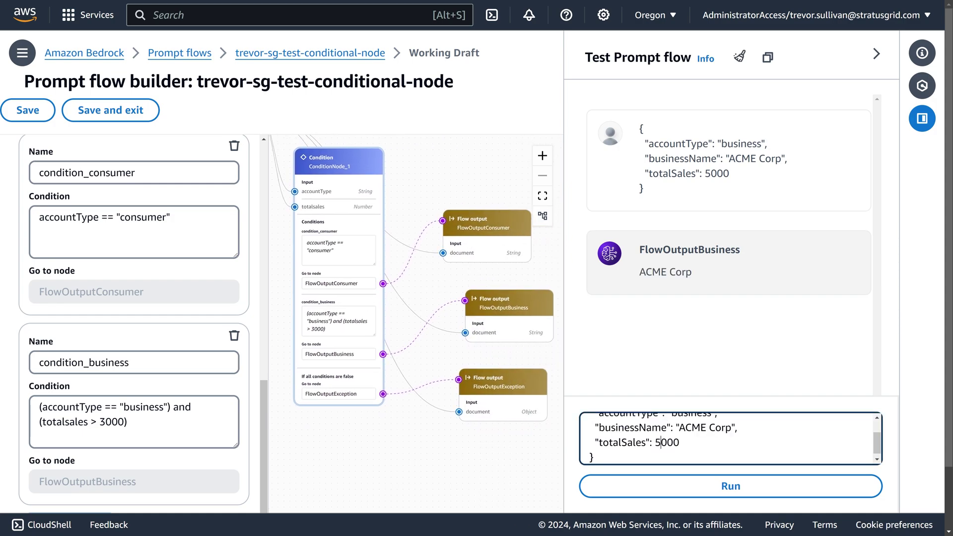
key(BackSpace)
key(Delete)
text(25)
drag(128, 422, 3, 433)
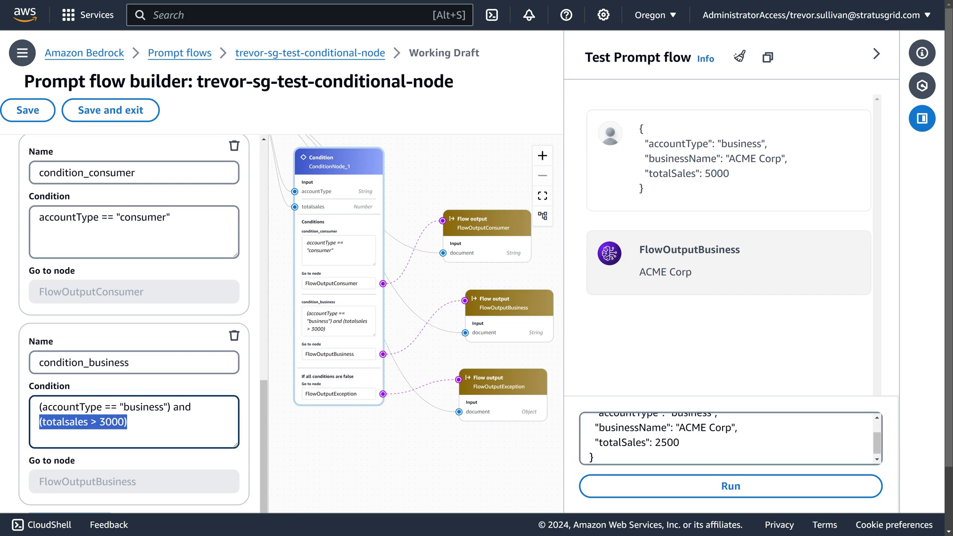
drag(322, 430, 368, 433)
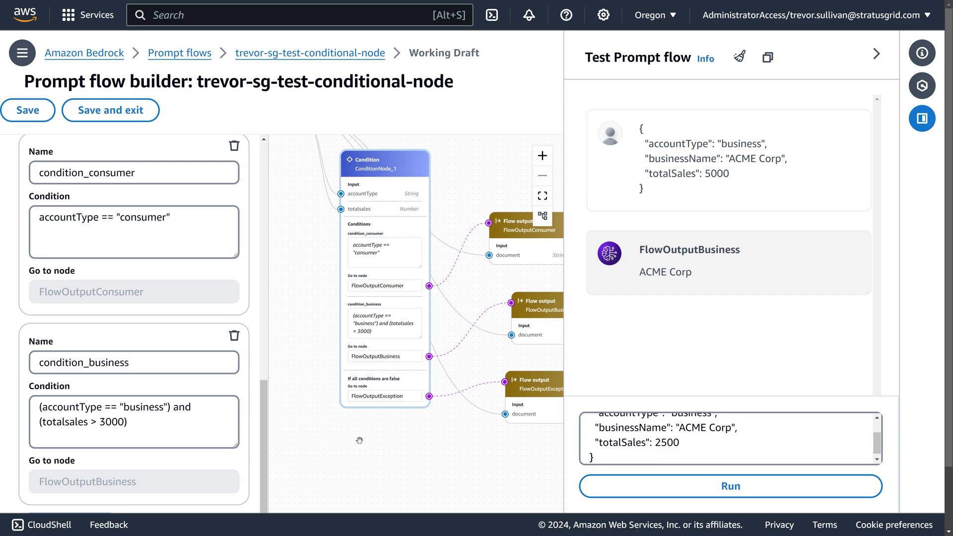
click(730, 486)
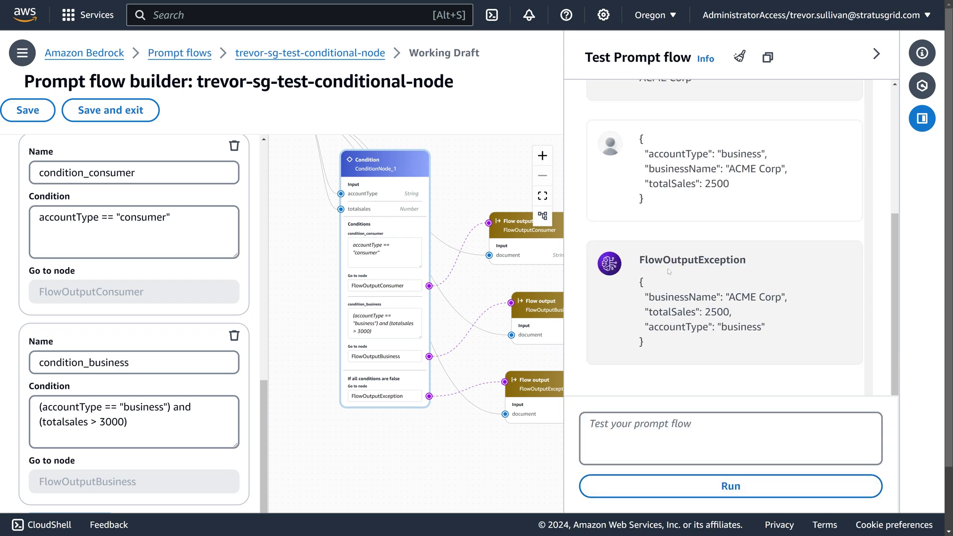
double_click(670, 260)
Step: Rearrange the output and condition nodes, checking FlowOutputBusiness and condition_business settings
drag(477, 439, 416, 392)
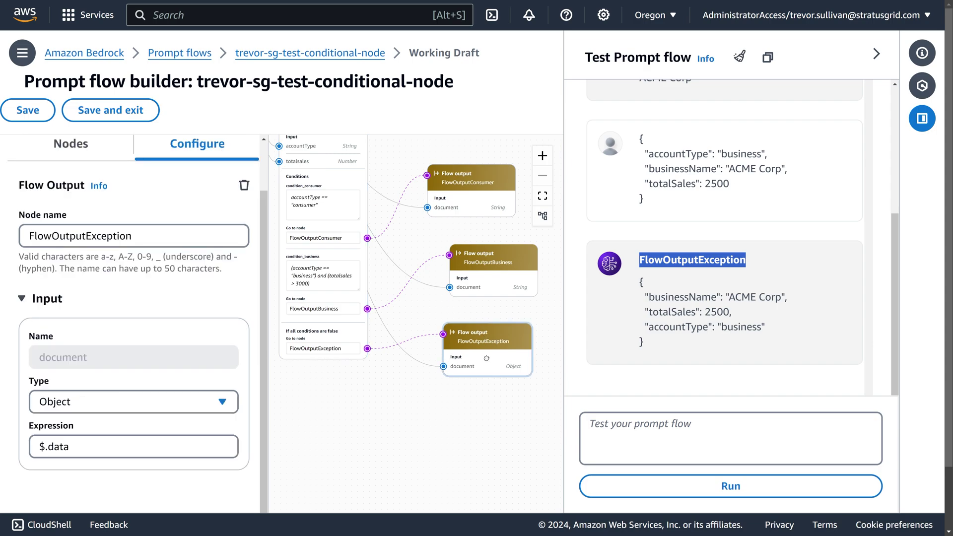
drag(472, 343, 475, 369)
drag(472, 177, 467, 179)
click(314, 204)
drag(292, 186, 298, 203)
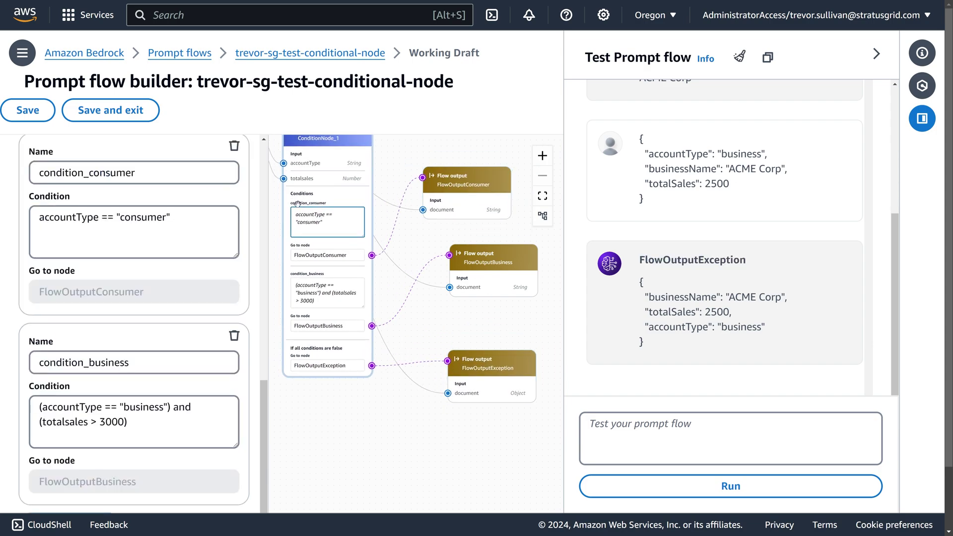
scroll(484, 312, up, 2)
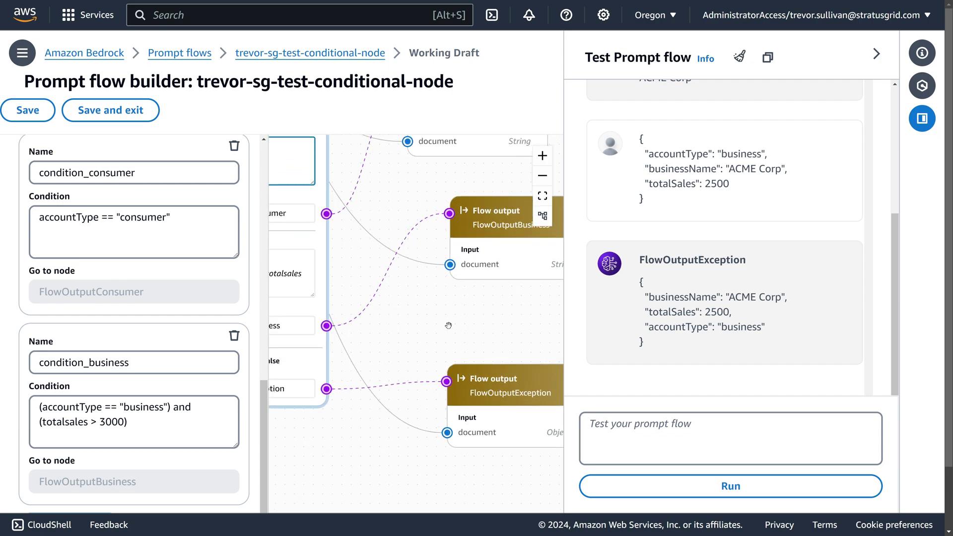
click(483, 284)
drag(378, 318, 480, 304)
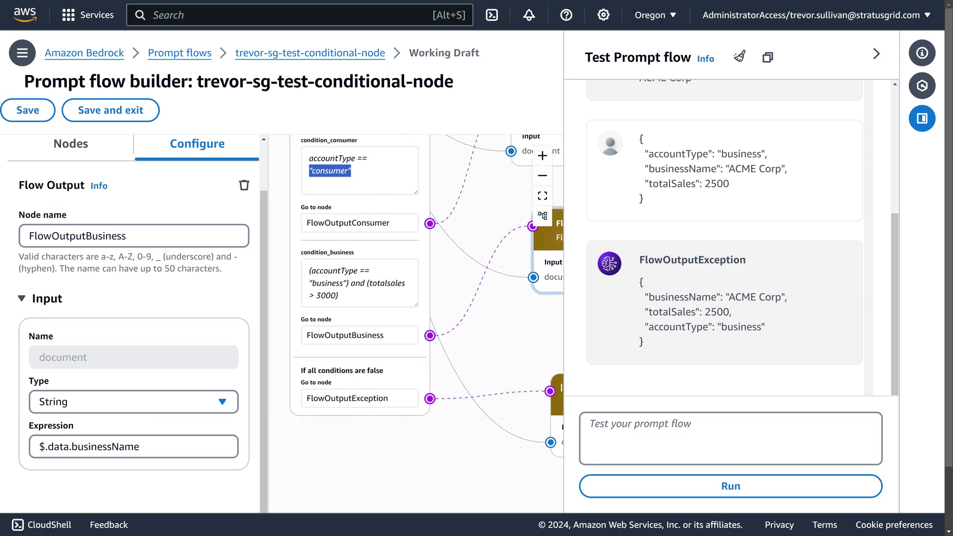
click(359, 283)
double_click(327, 283)
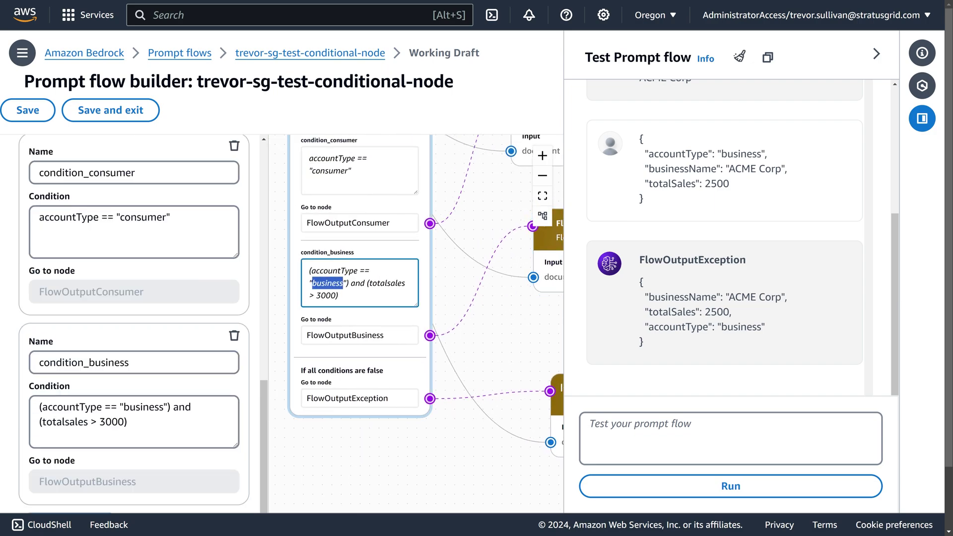
drag(327, 283, 330, 272)
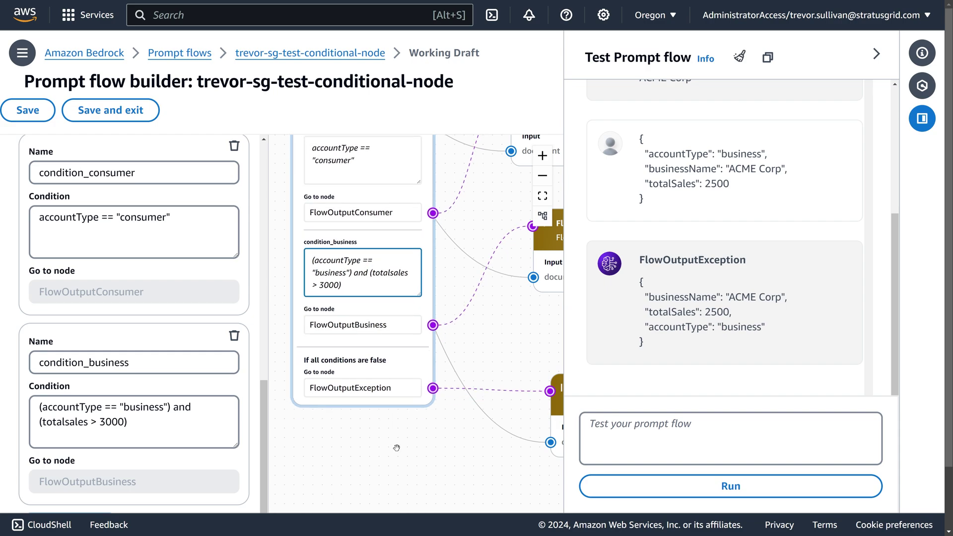
Step: Show the FlowOutputException node's settings: an Object input read from $.data
scroll(438, 464, down, 5)
scroll(437, 464, right, 5)
scroll(467, 365, left, 4)
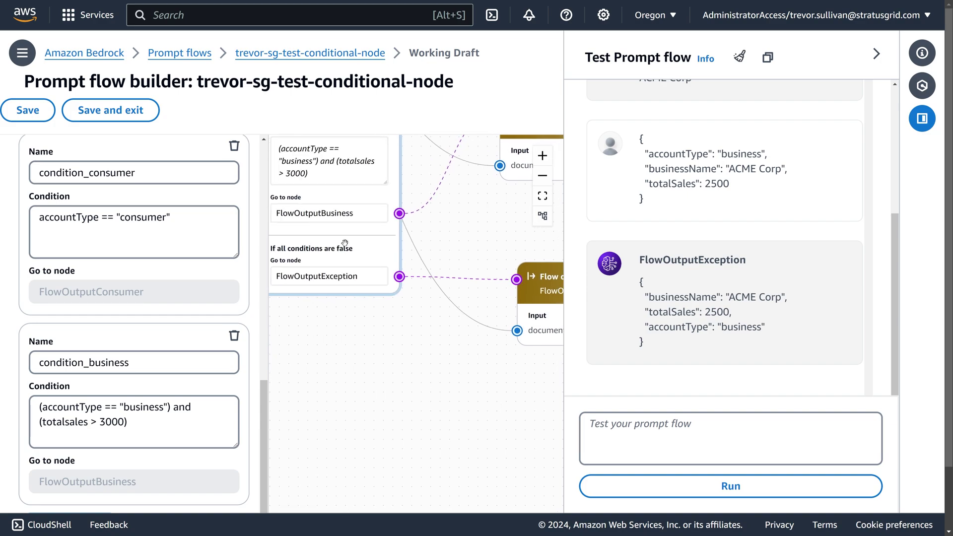
scroll(199, 298, down, 2)
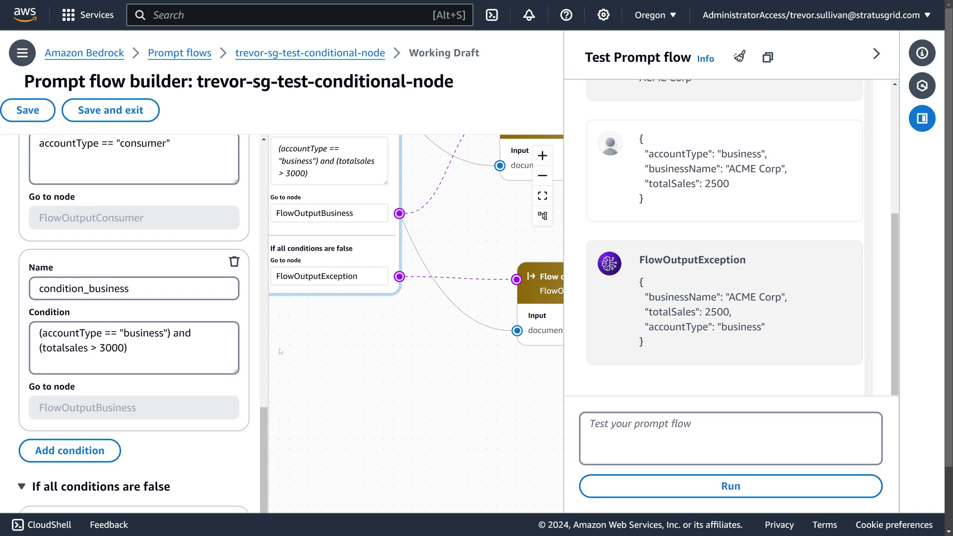
drag(523, 384, 360, 400)
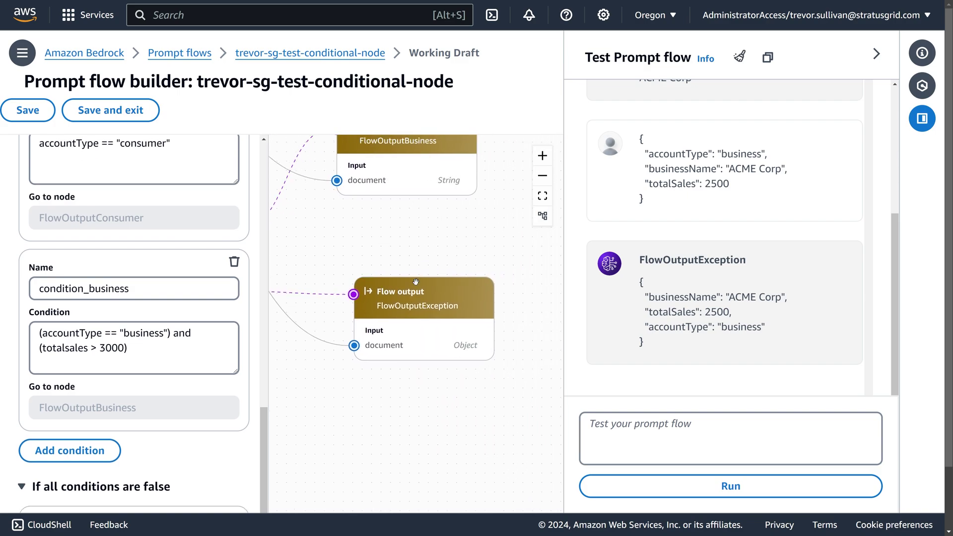
click(436, 300)
drag(435, 300, 413, 304)
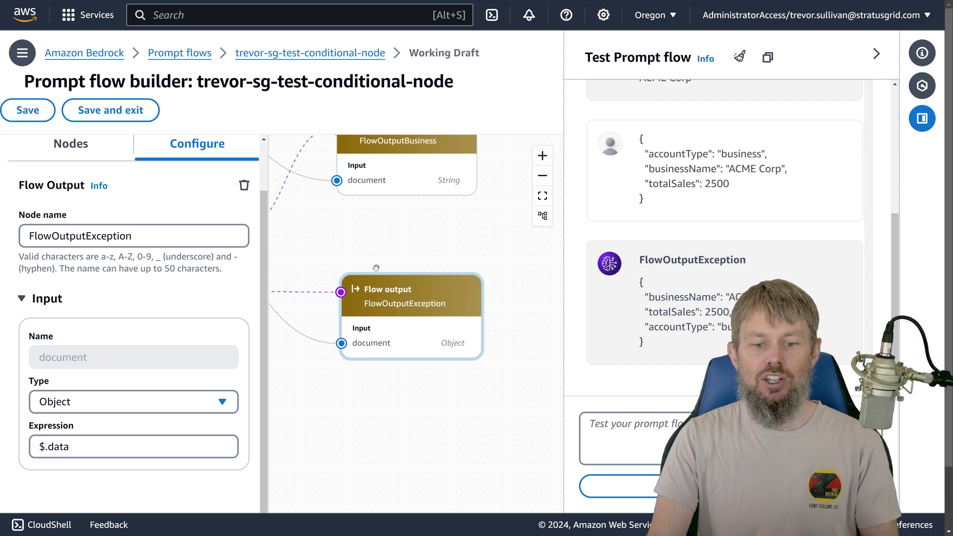
Step: Open ConditionNode_1's Configure panel to check its accountType and Number totalsales ($.data.totalSales) inputs
scroll(383, 218, left, 5)
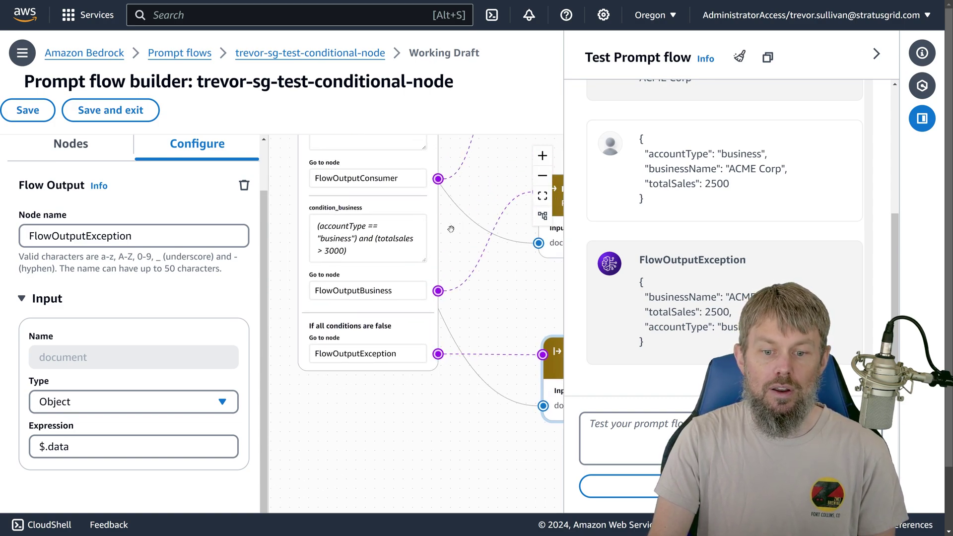
scroll(352, 269, up, 4)
scroll(489, 254, up, 1)
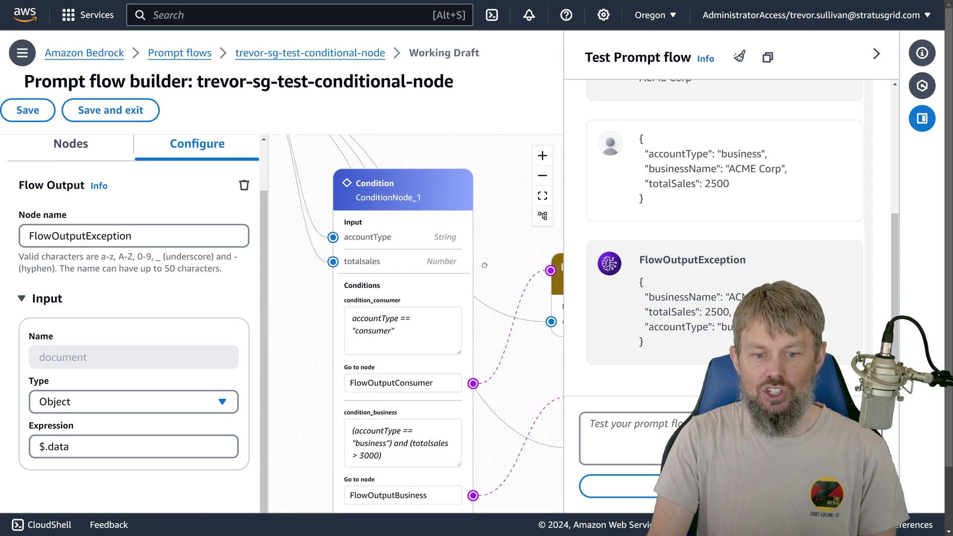
scroll(432, 258, right, 1)
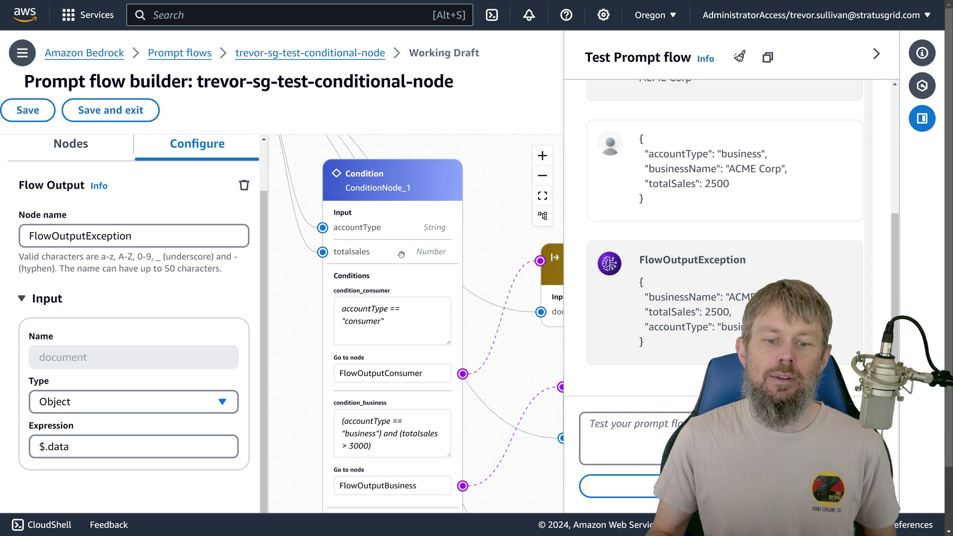
click(378, 255)
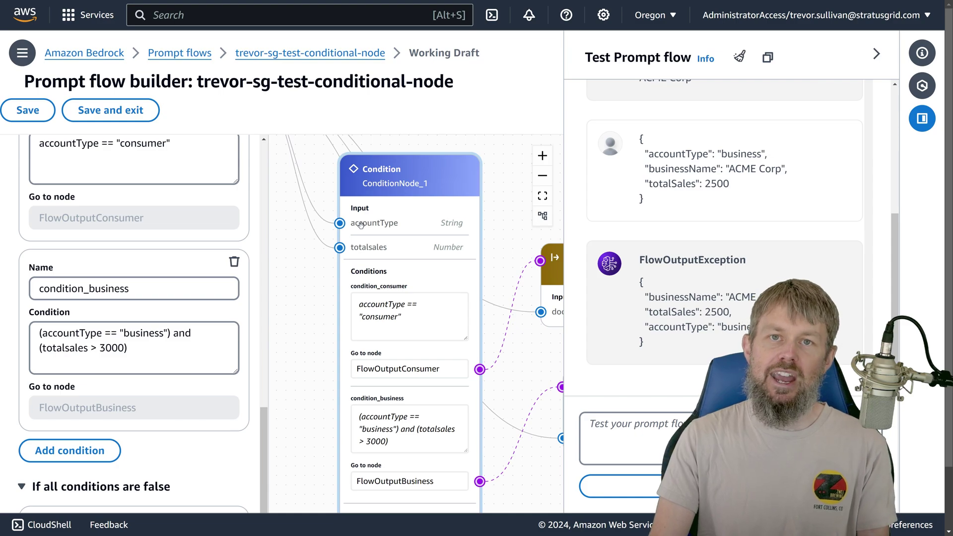
drag(319, 304, 409, 423)
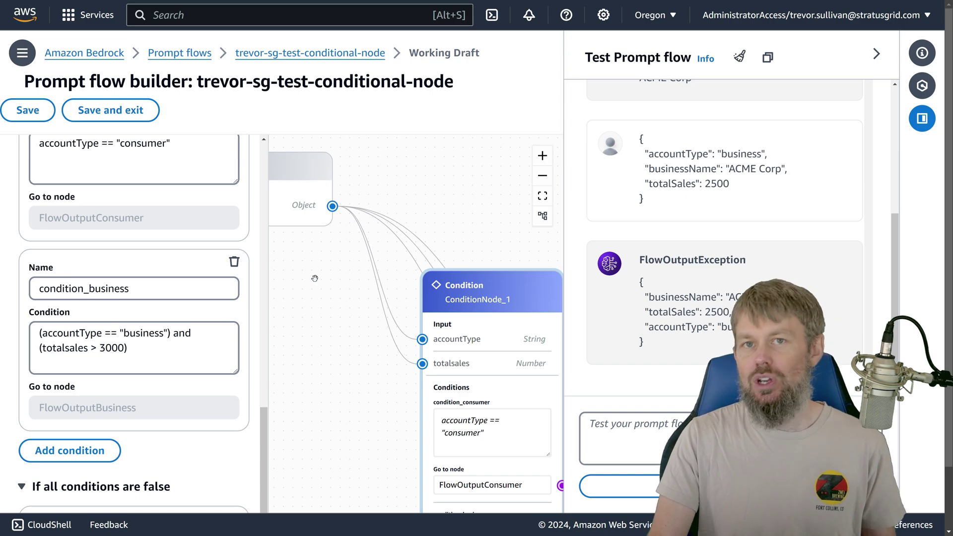
scroll(432, 257, right, 3)
scroll(432, 258, down, 2)
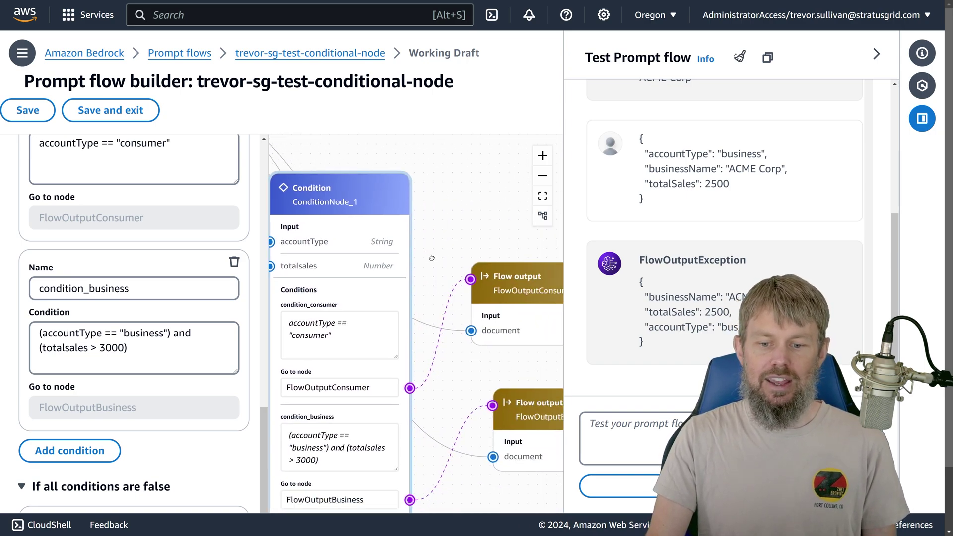
drag(432, 258, 480, 301)
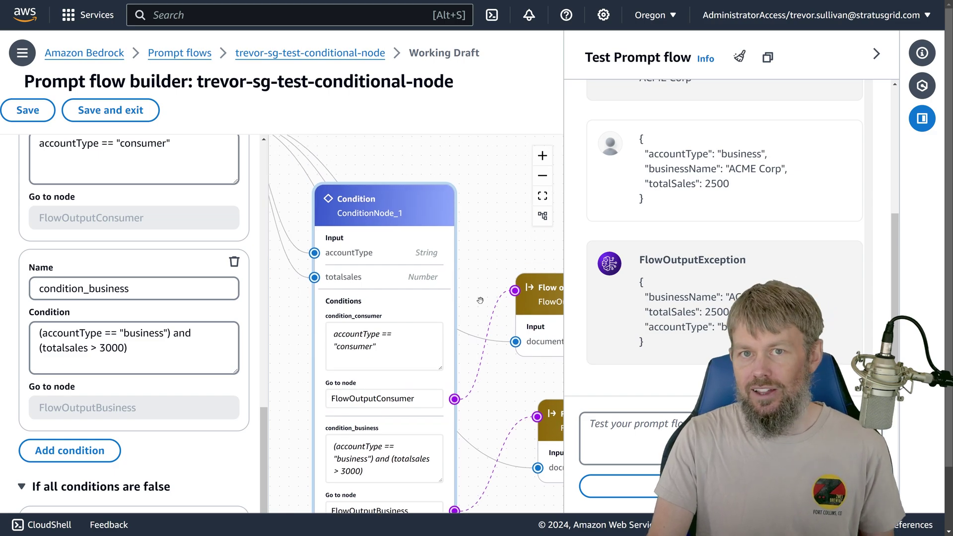
scroll(76, 213, up, 15)
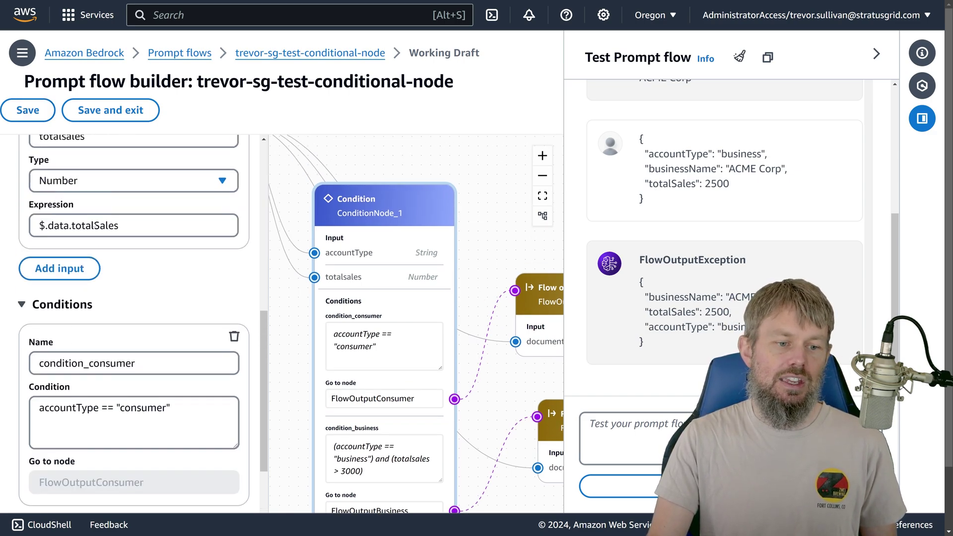
Step: Add a Prompts node, Prompt_1, to the canvas from the Nodes list
click(76, 214)
scroll(87, 388, down, 1)
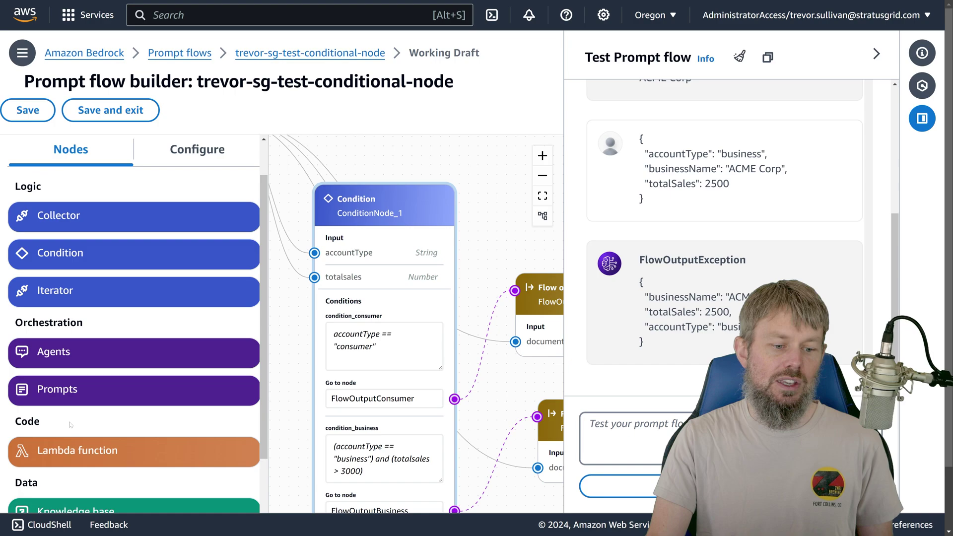
drag(87, 390, 417, 151)
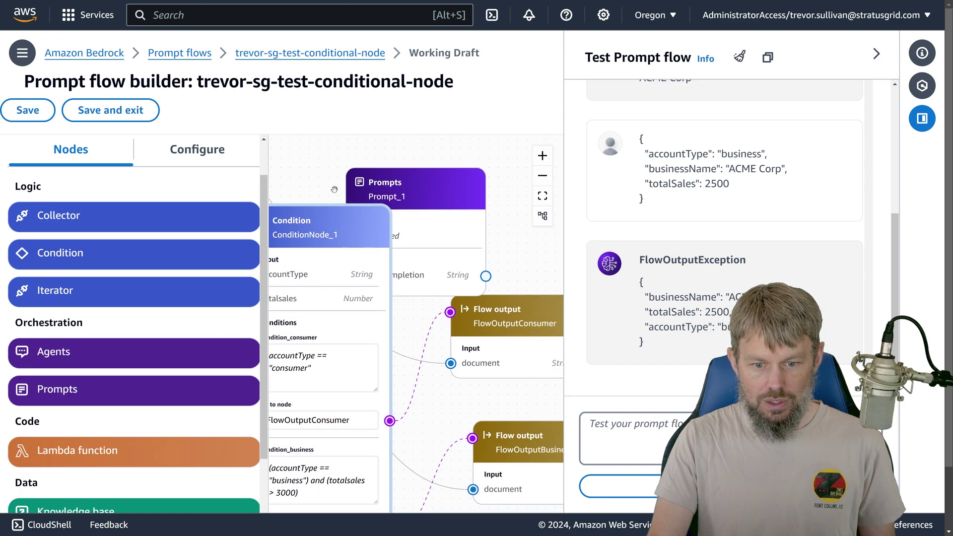
drag(459, 190, 460, 189)
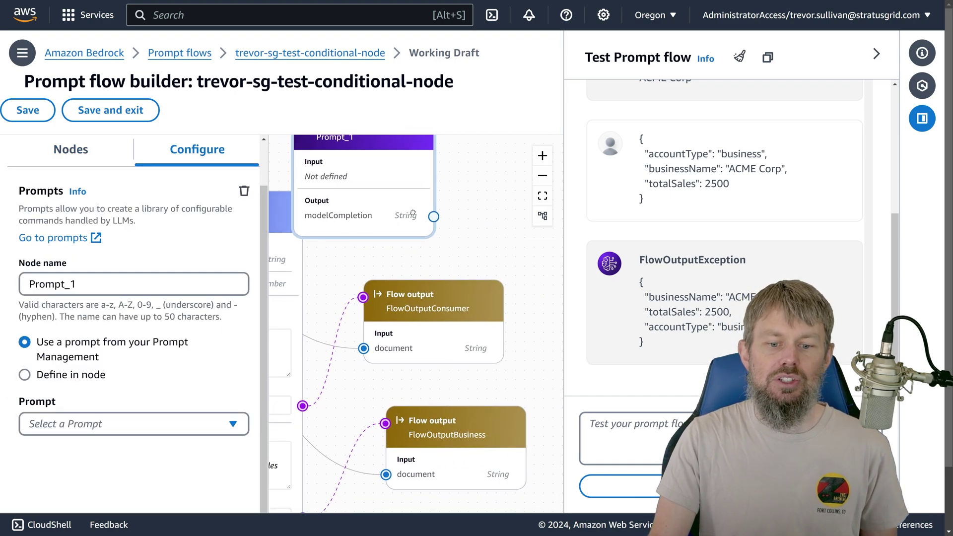
Step: Set Prompt_1 to 'Define in node' and move it beside the Flow input
scroll(67, 368, down, 1)
click(66, 368)
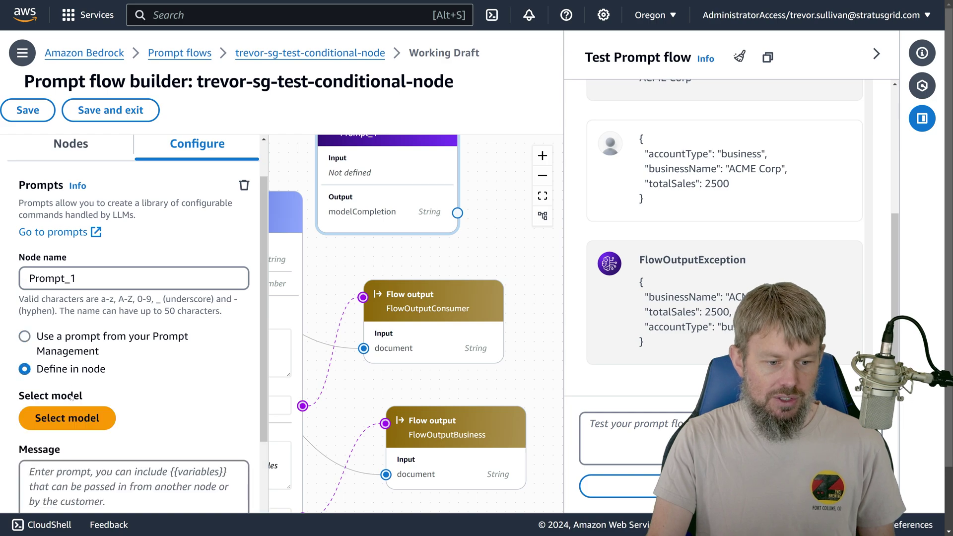
scroll(66, 367, down, 5)
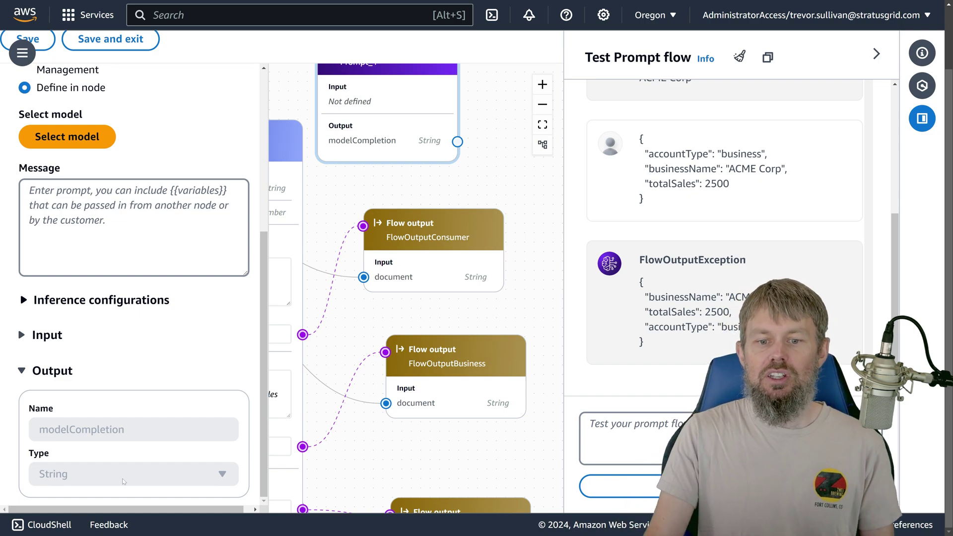
scroll(383, 194, up, 3)
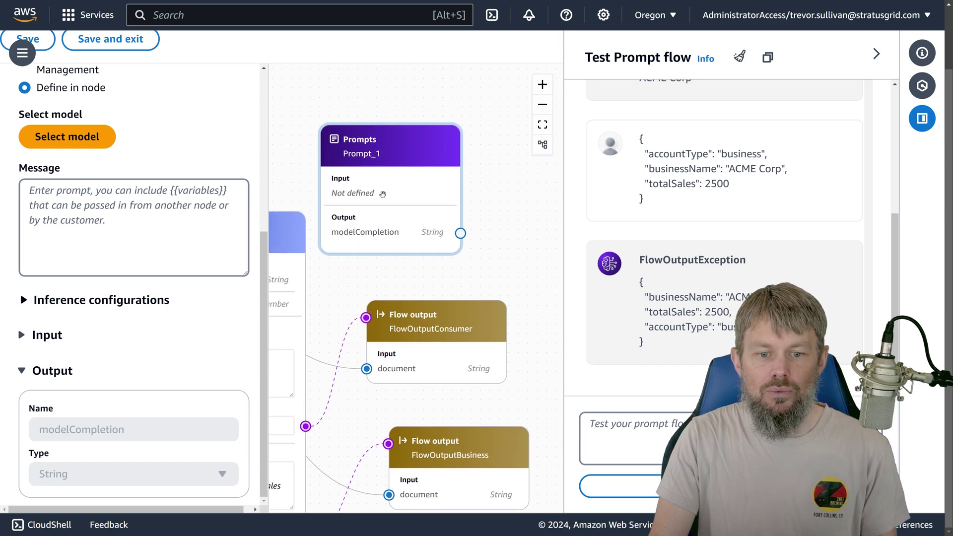
drag(382, 194, 401, 290)
Step: Bring the Flow input node into view, select it and nudge it into place
scroll(447, 273, right, 3)
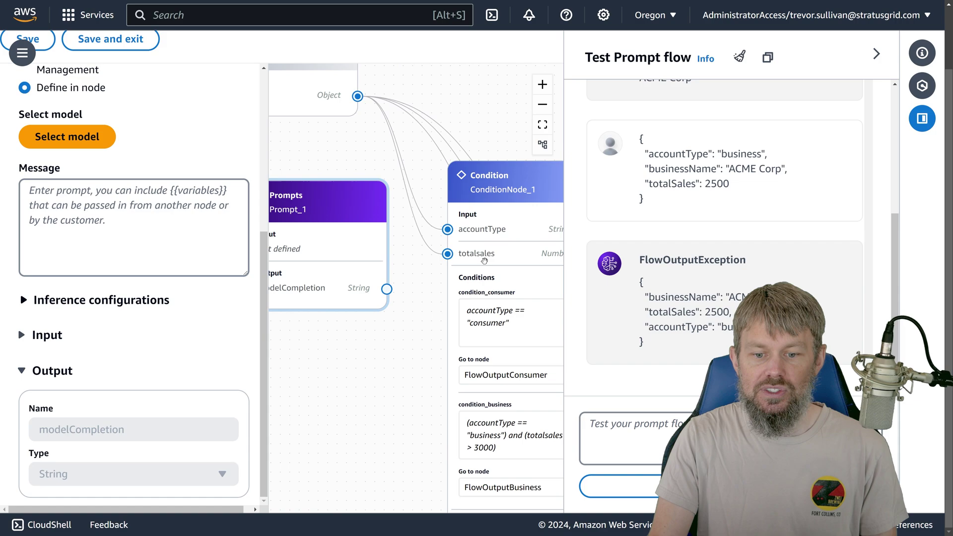
drag(350, 145, 383, 233)
click(341, 173)
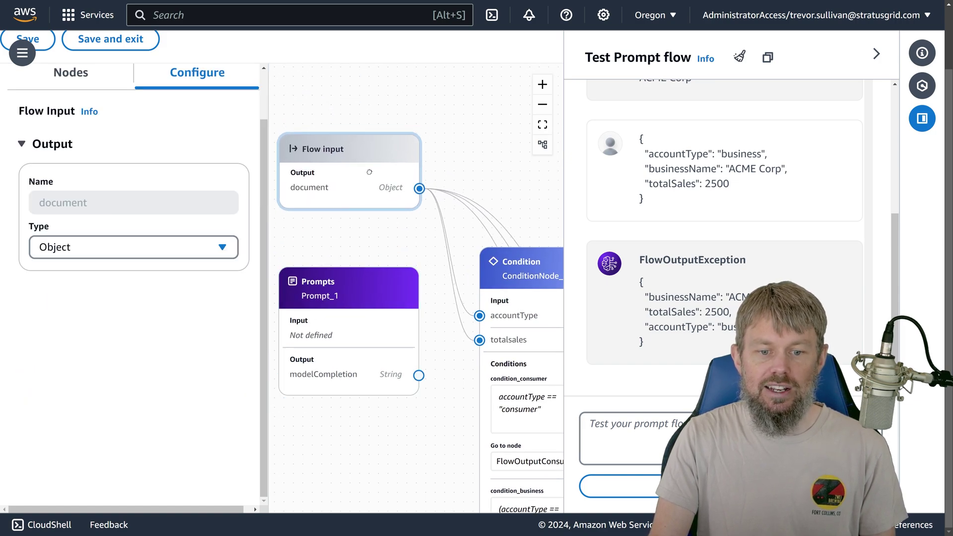
drag(370, 172, 374, 178)
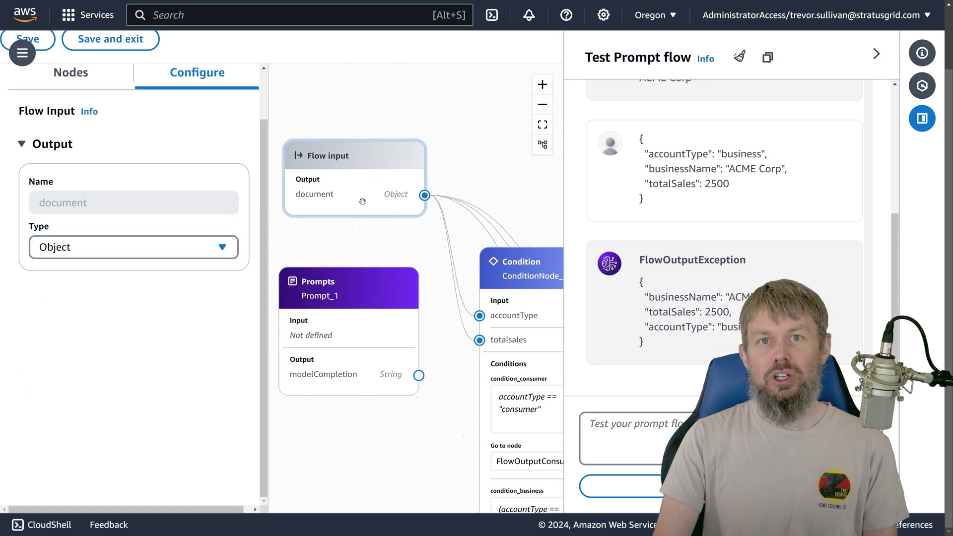
scroll(220, 172, up, 2)
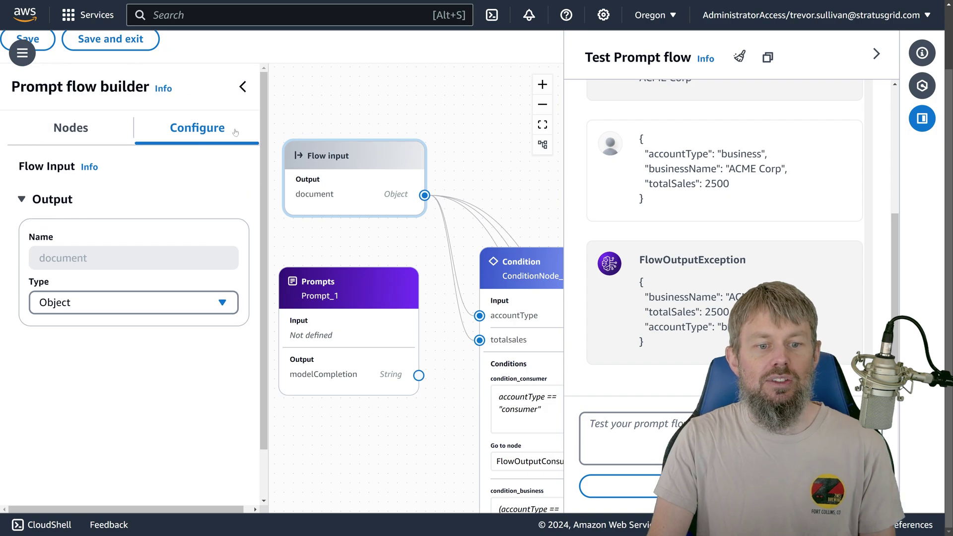
Step: Collapse the settings panel and reposition the canvas so all three Flow outputs show
click(243, 83)
drag(336, 243, 395, 182)
scroll(395, 182, down, 2)
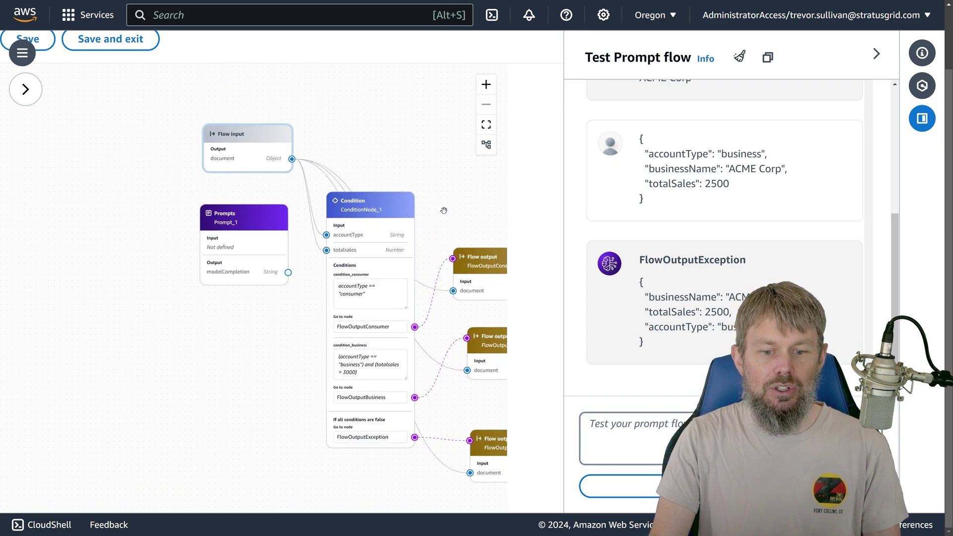
drag(442, 209, 330, 202)
scroll(348, 243, up, 1)
drag(348, 243, 368, 225)
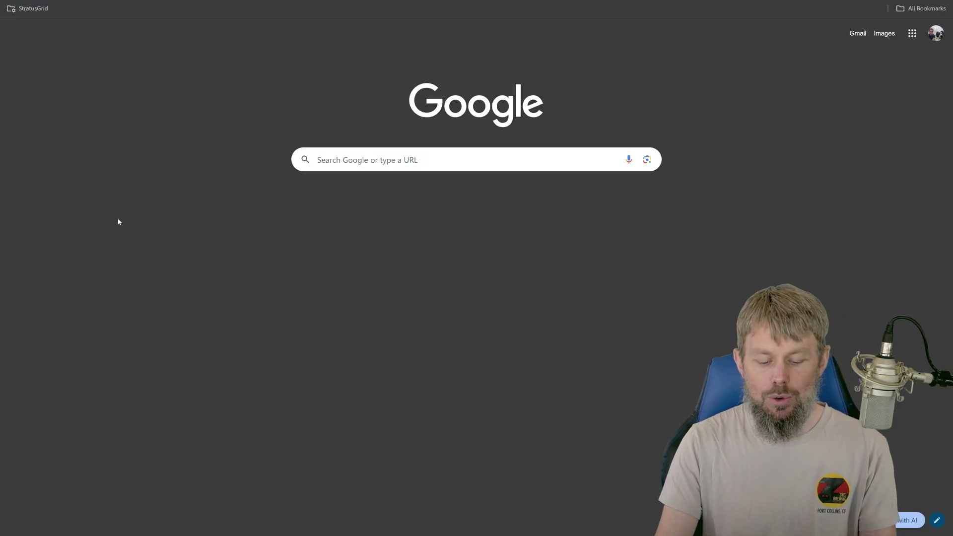
Step: Go to the autocompleted StratusGrid YouTube channel from 'you' and return to fullscreen
key(F11)
key(ctrl+l)
text(you)
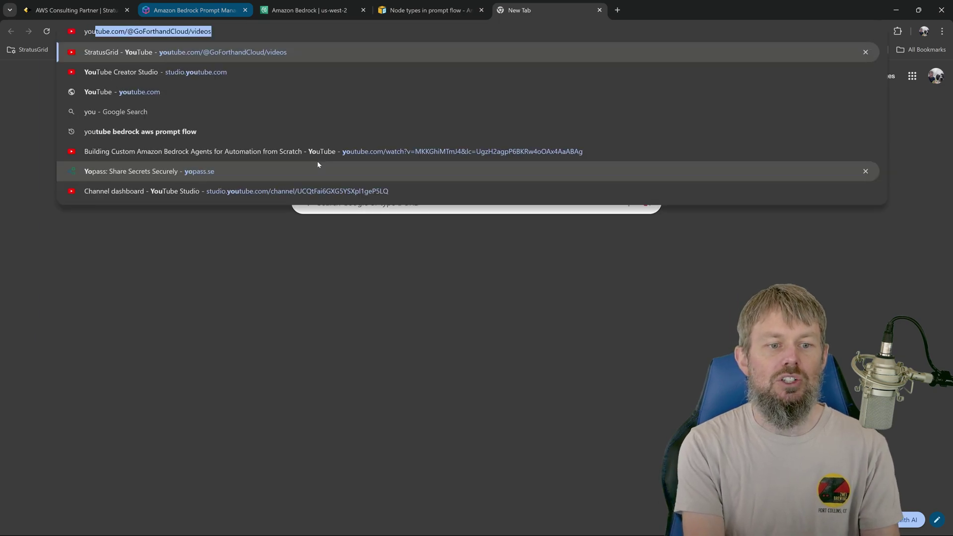
key(Return)
key(F11)
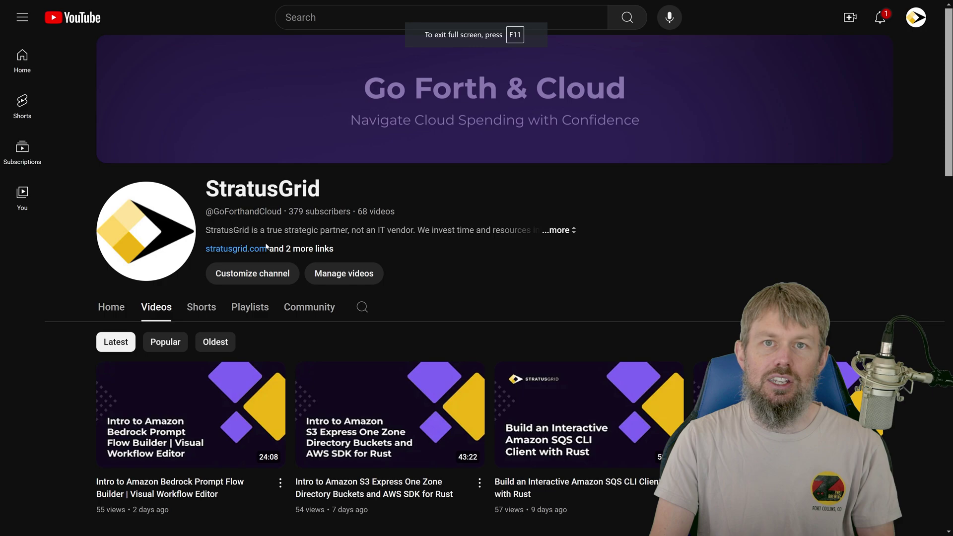
scroll(213, 276, down, 6)
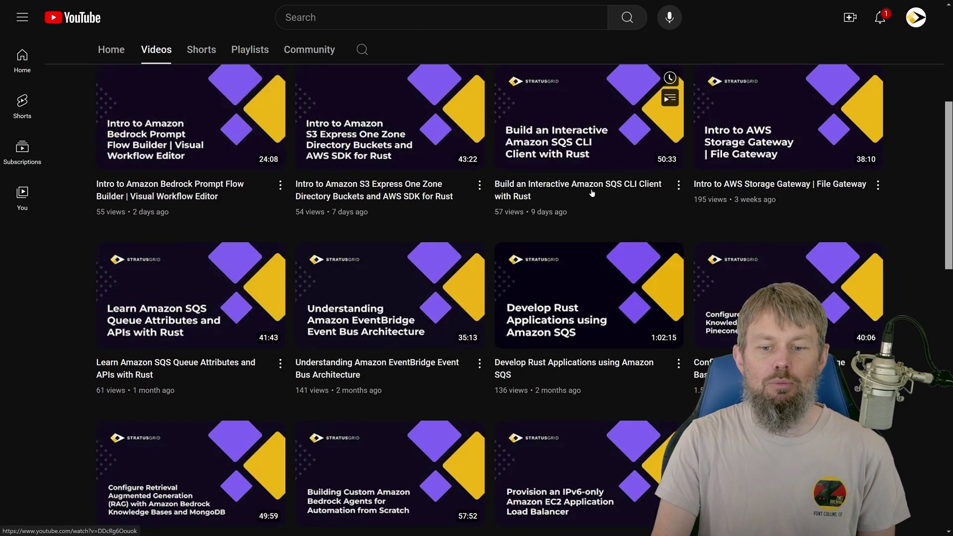
scroll(593, 193, down, 3)
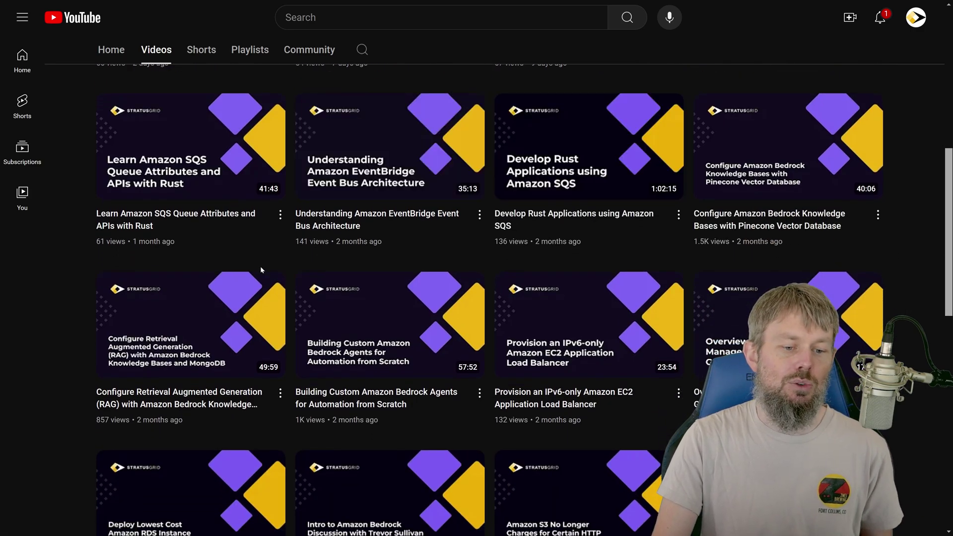
scroll(260, 266, down, 3)
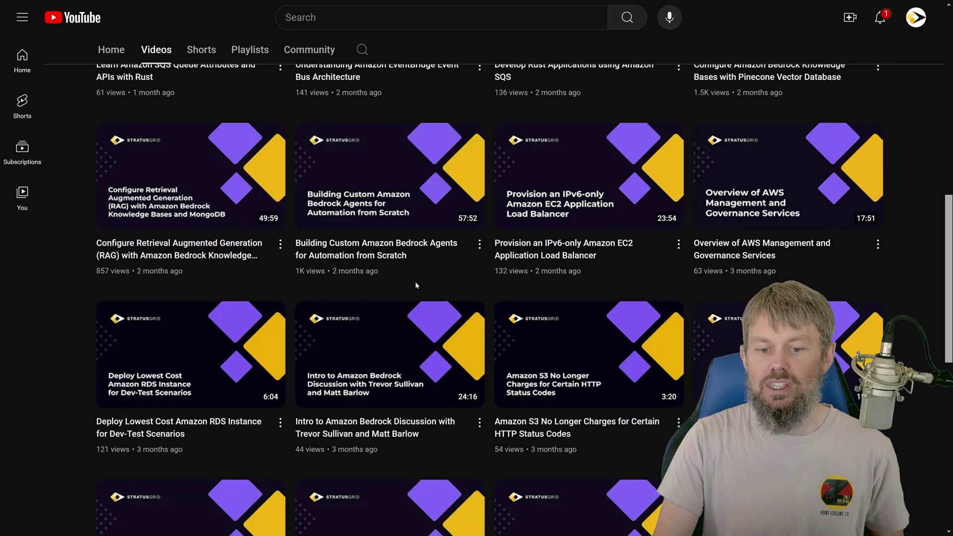
scroll(287, 243, down, 1)
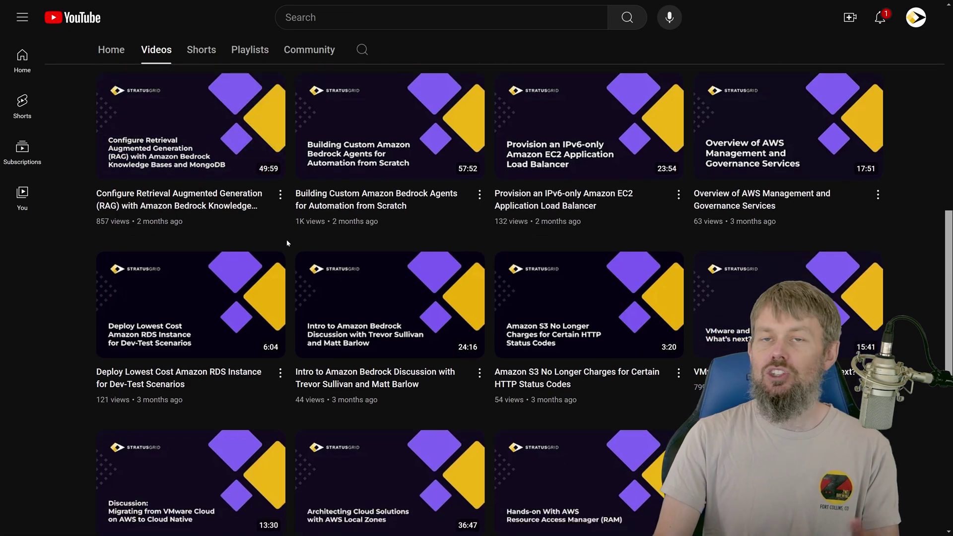
scroll(287, 239, up, 10)
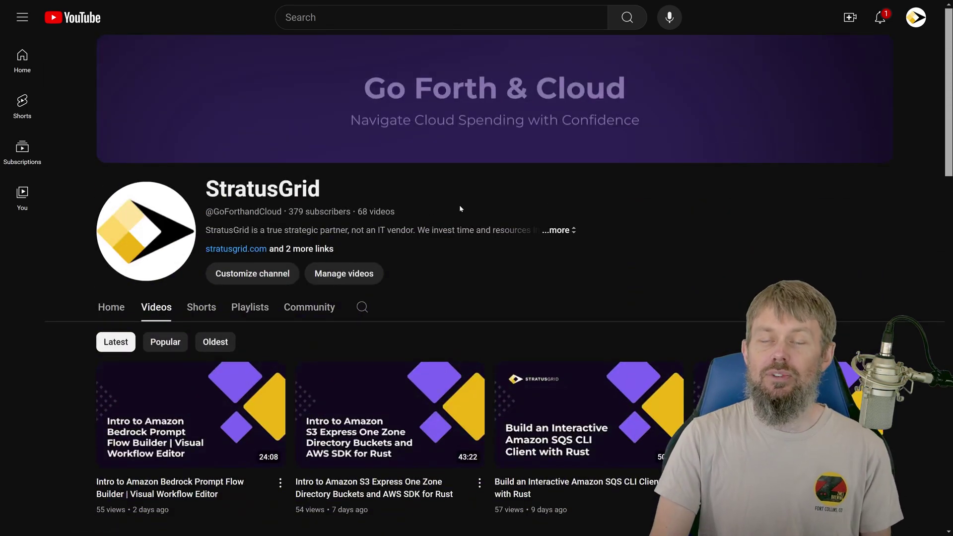